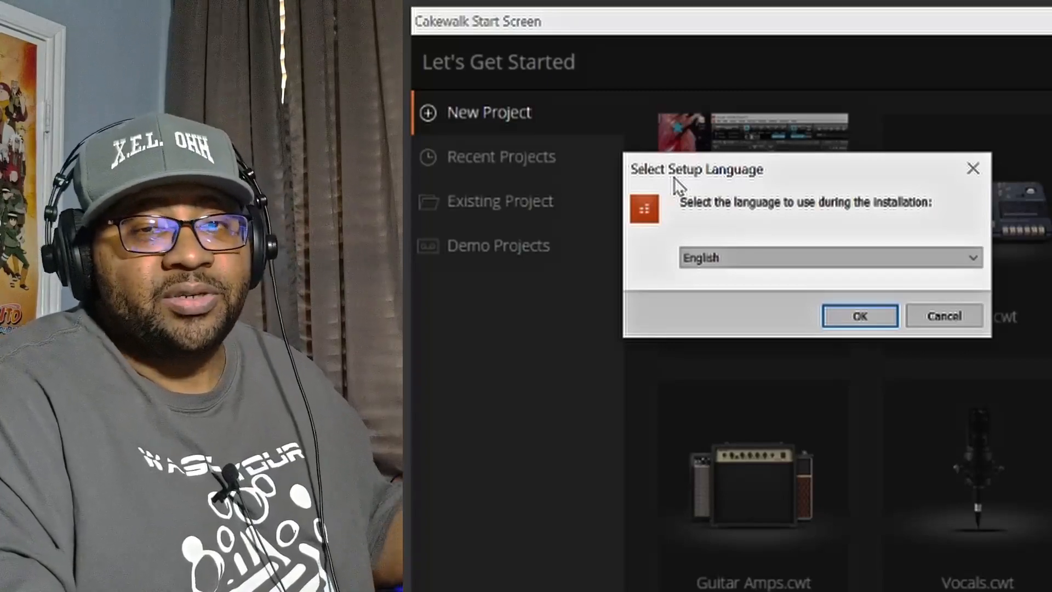
# Step through the Cakewalk by BandLab setup in English, keeping the default add-on selection, and cancel it before installing
pyautogui.press('Return')
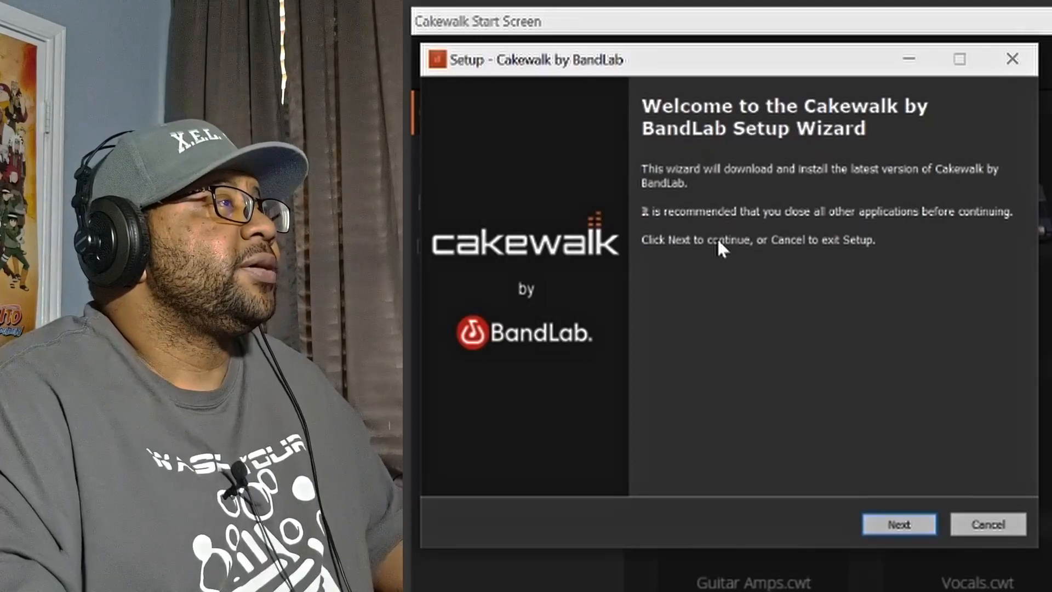
pyautogui.click(903, 528)
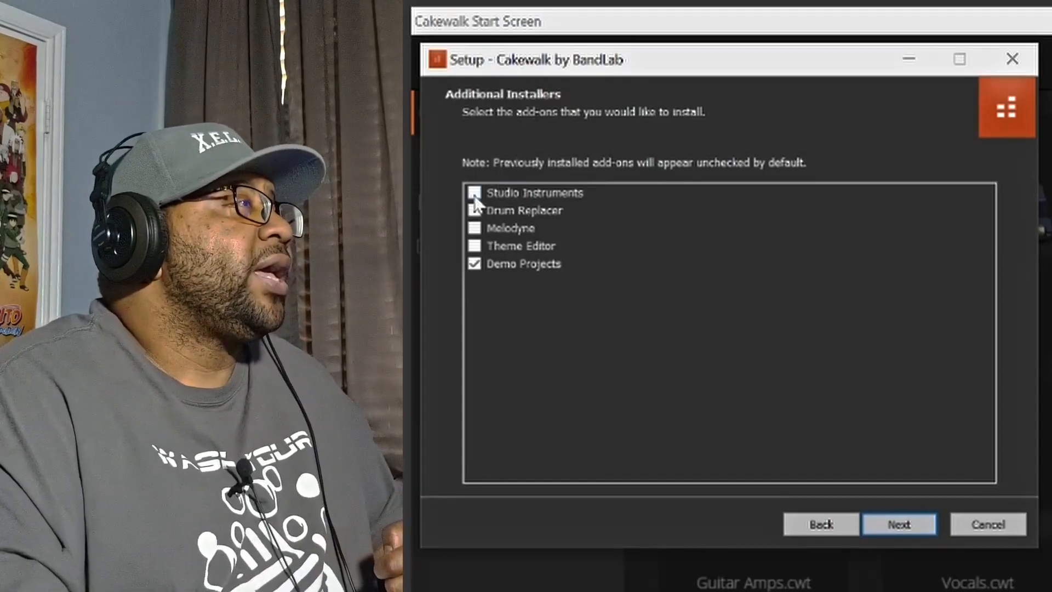
pyautogui.moveTo(477, 195)
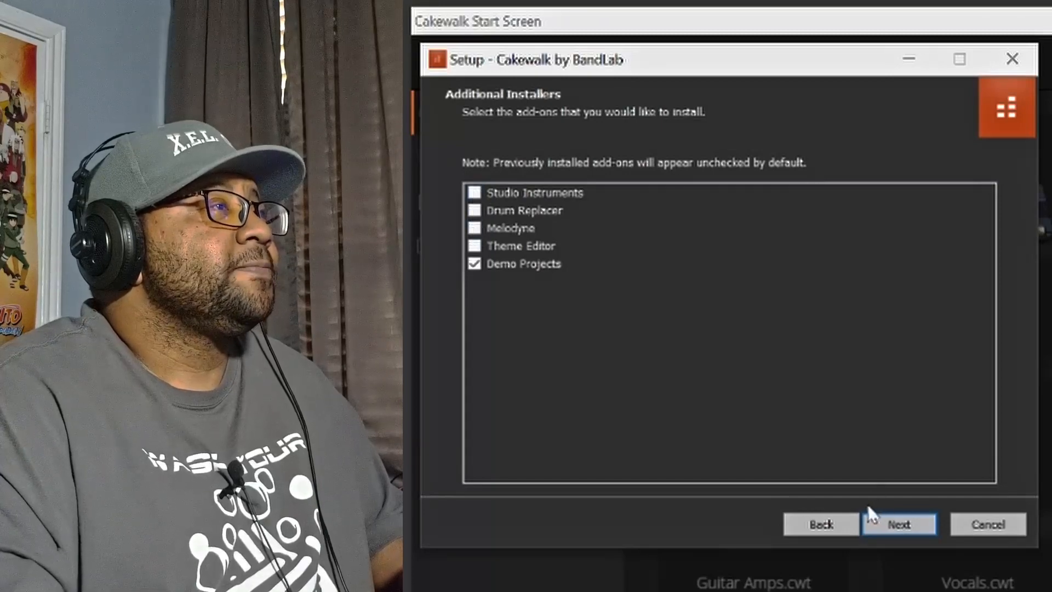
pyautogui.click(910, 529)
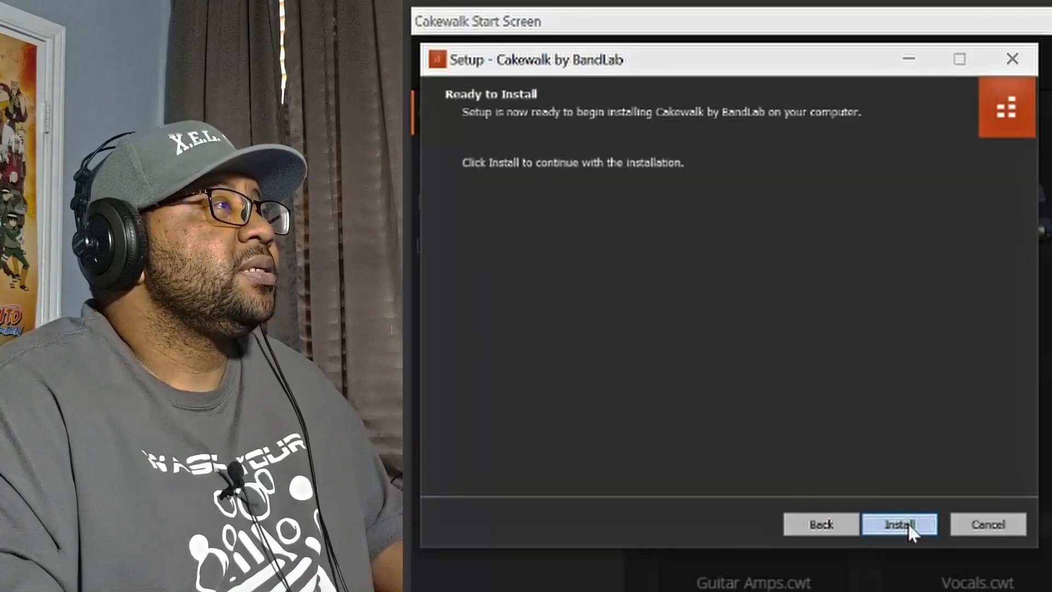
pyautogui.click(983, 527)
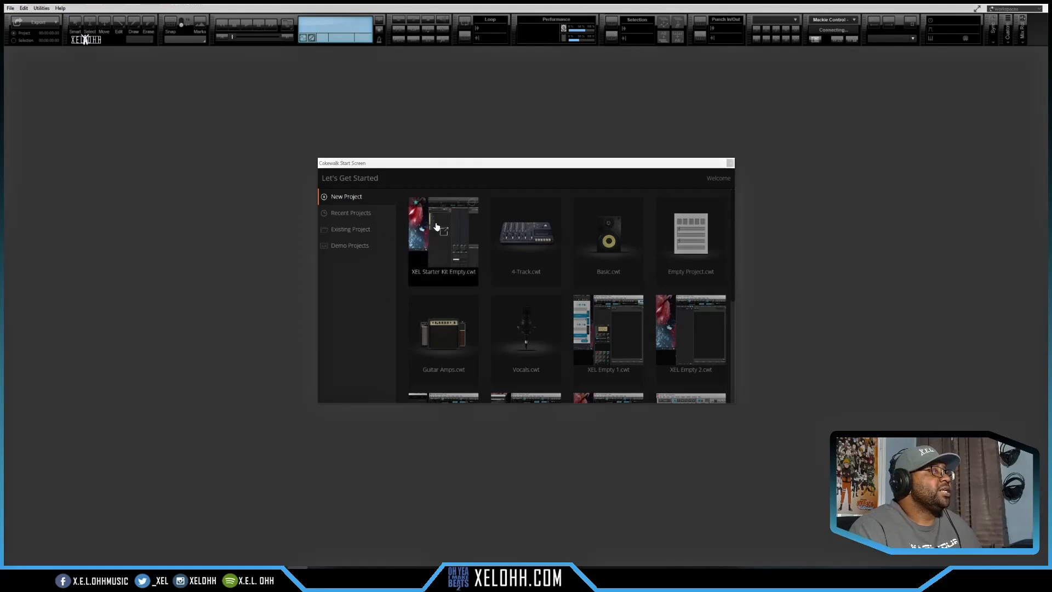
# Look through the new-project templates and create a project from Empty Project.cwt
pyautogui.scroll(-2, 663, 322)
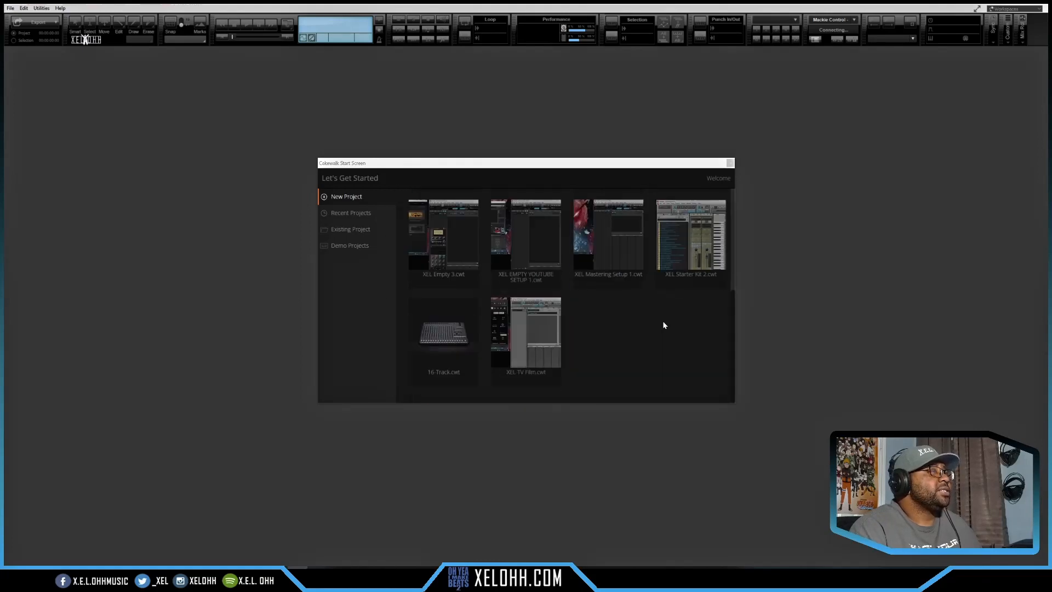
pyautogui.scroll(2, 663, 323)
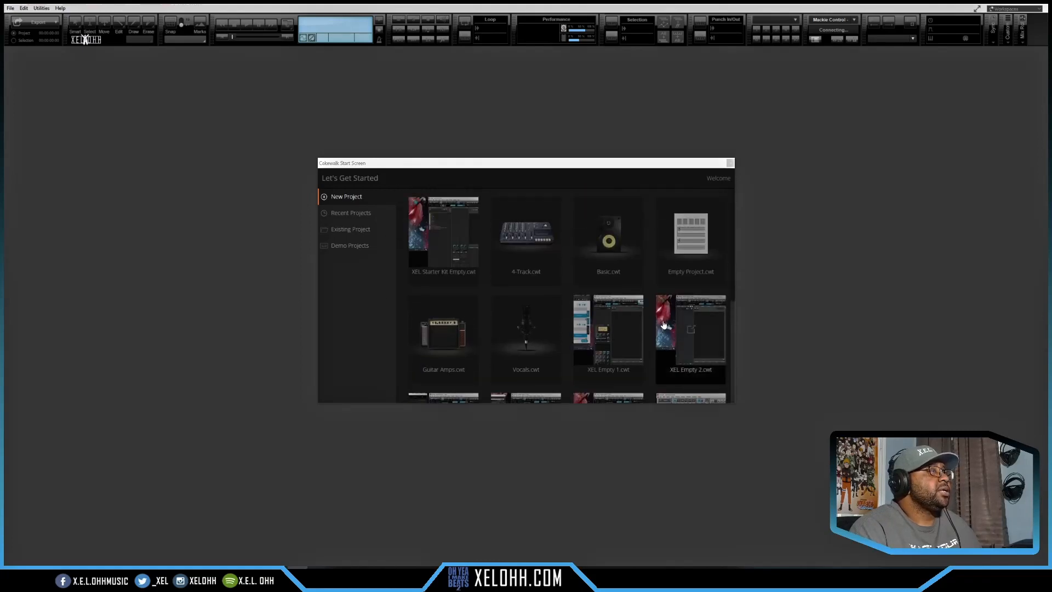
pyautogui.click(692, 238)
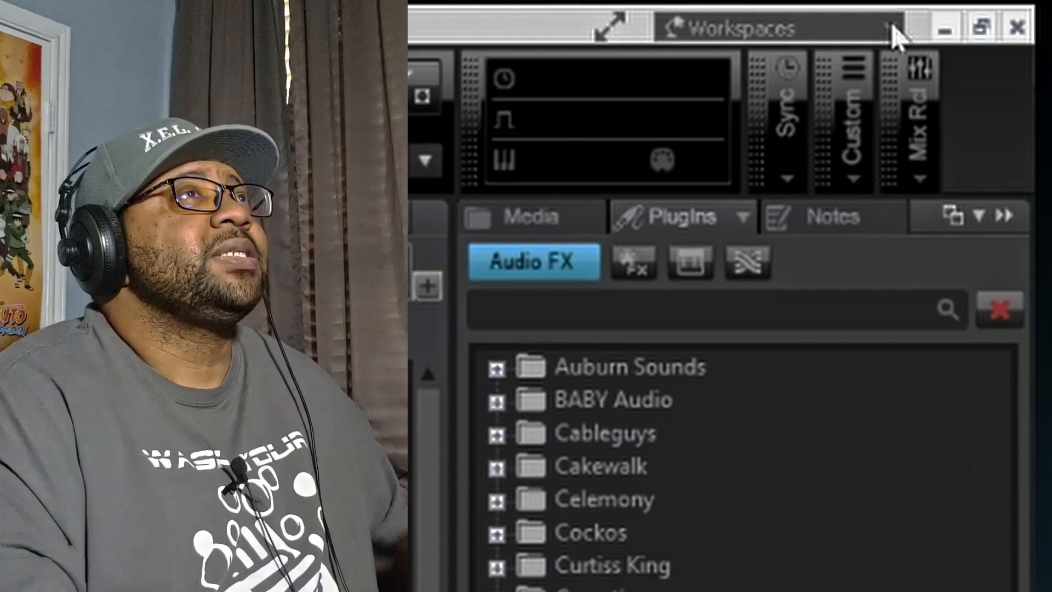
# Check the workspace choices and set the track control display to All
pyautogui.click(891, 30)
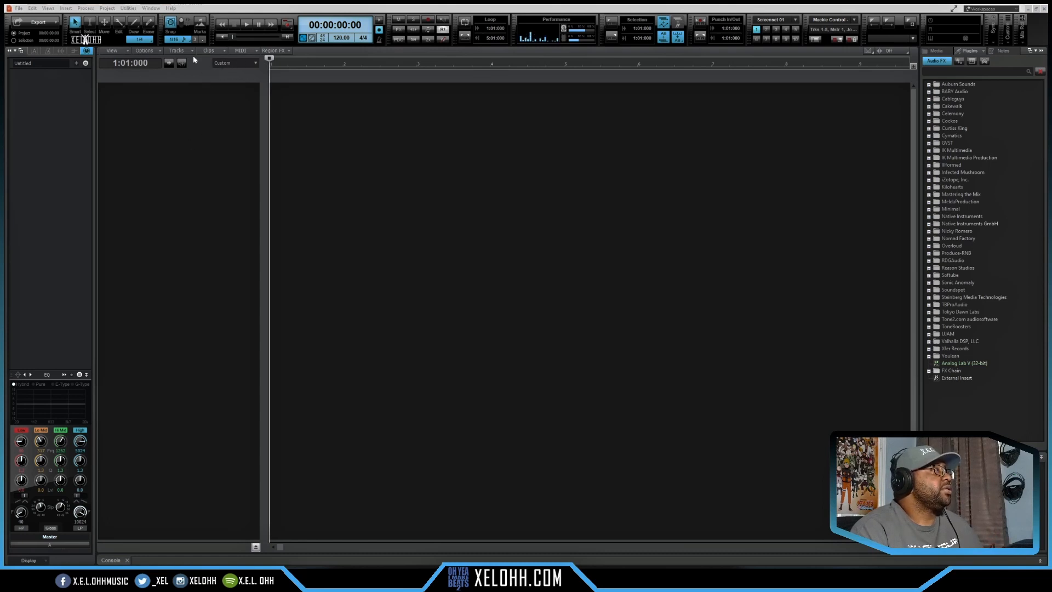
pyautogui.click(255, 63)
pyautogui.click(248, 74)
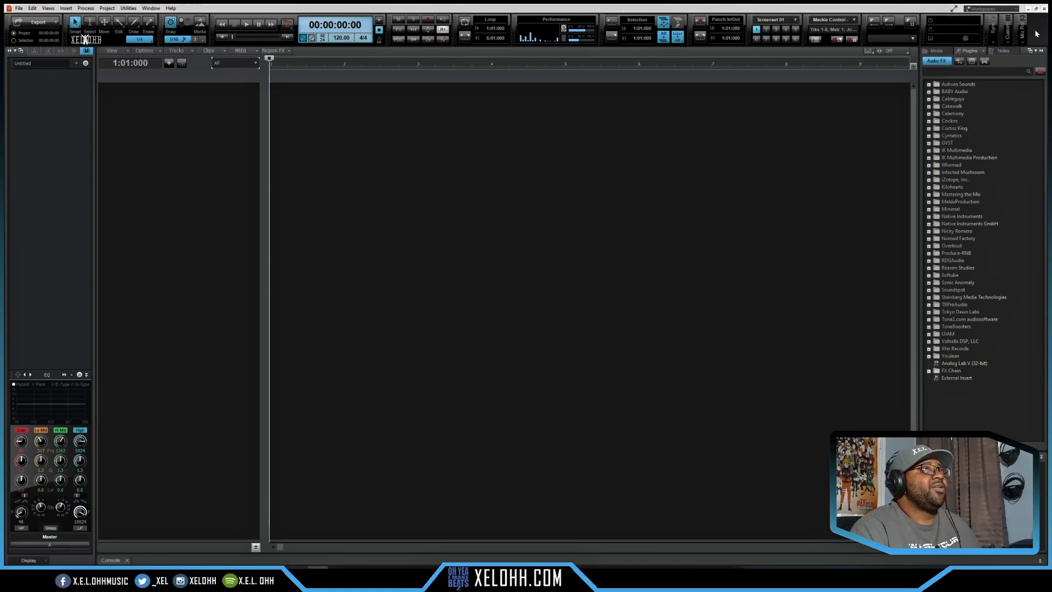
# Show the browser's Media view and dock the browser at the left of the workspace
pyautogui.moveTo(1035, 36); pyautogui.dragTo(98, 28)
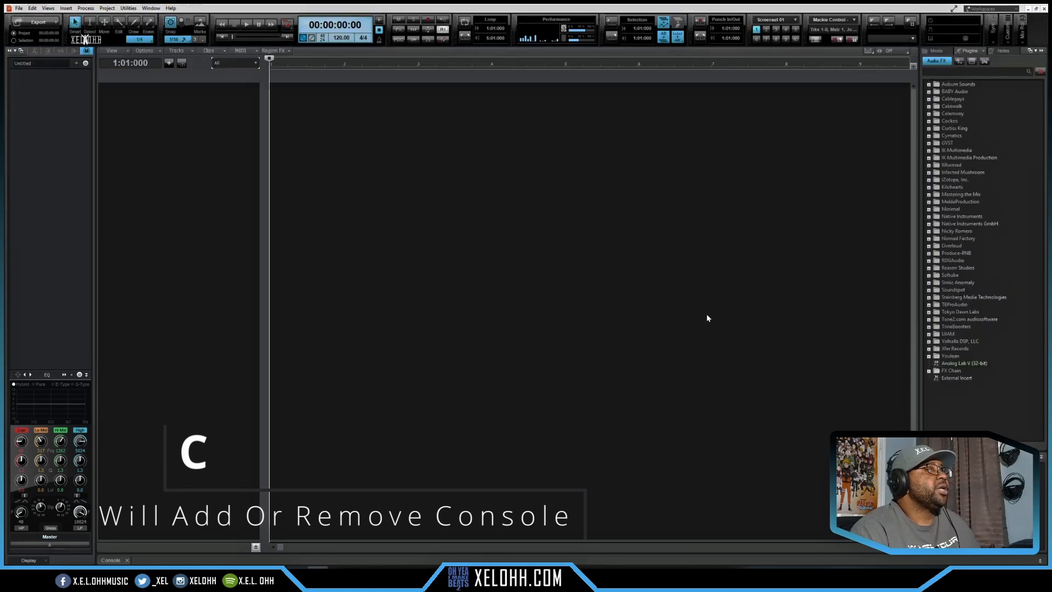
pyautogui.click(936, 51)
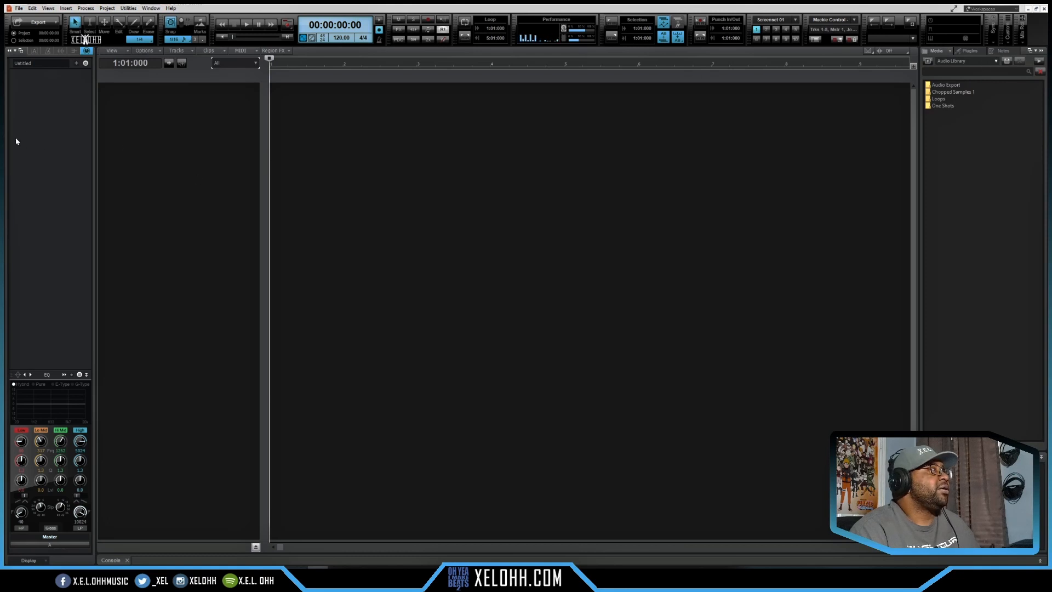
pyautogui.click(1035, 51)
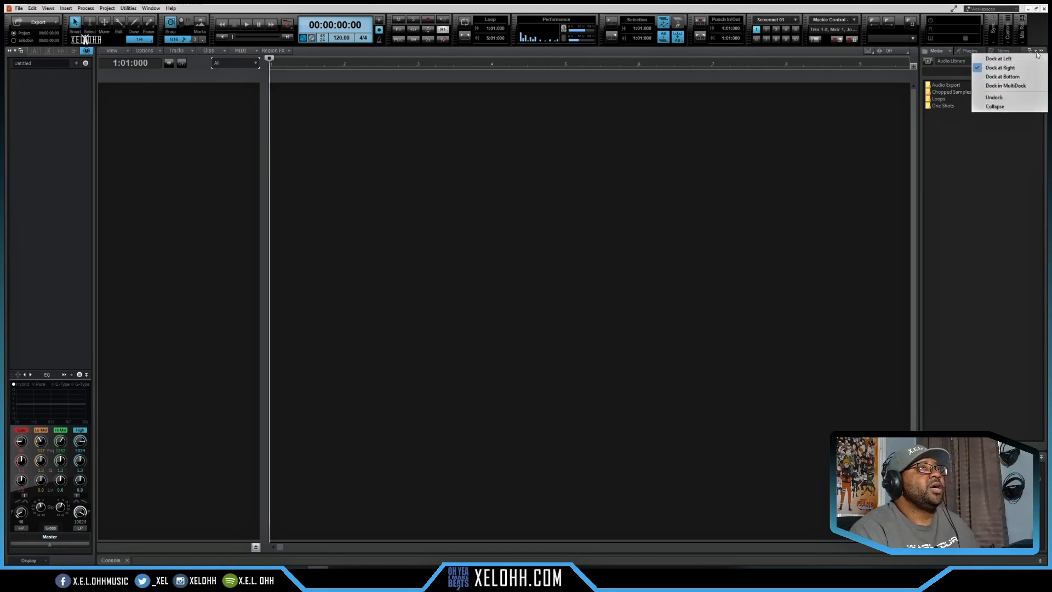
pyautogui.click(998, 59)
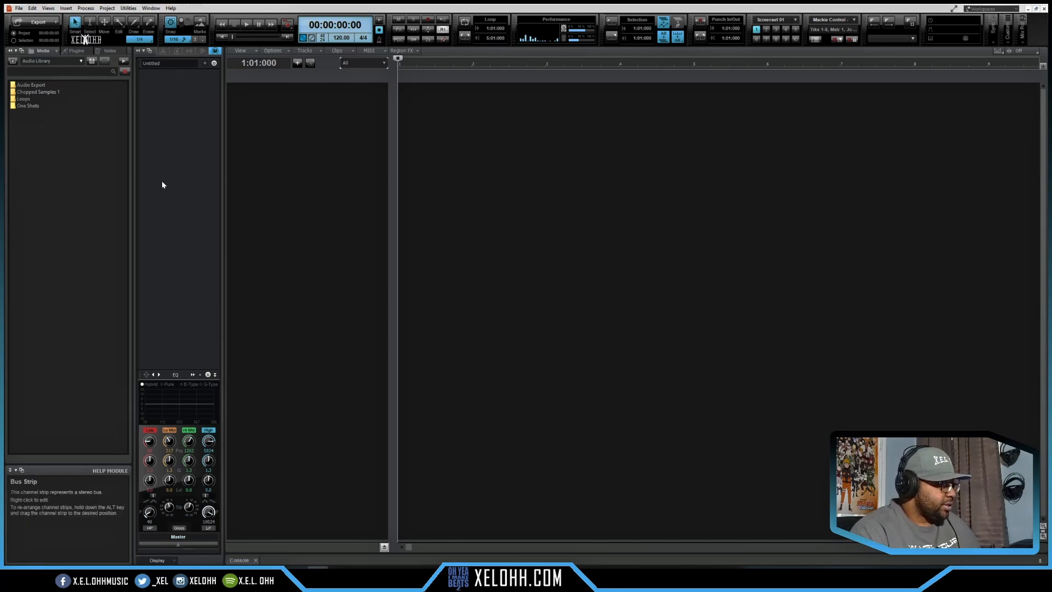
# Toggle the Inspector between collapsed and expanded, ending with it expanded
pyautogui.press('i')
pyautogui.press('i')
pyautogui.press('i')
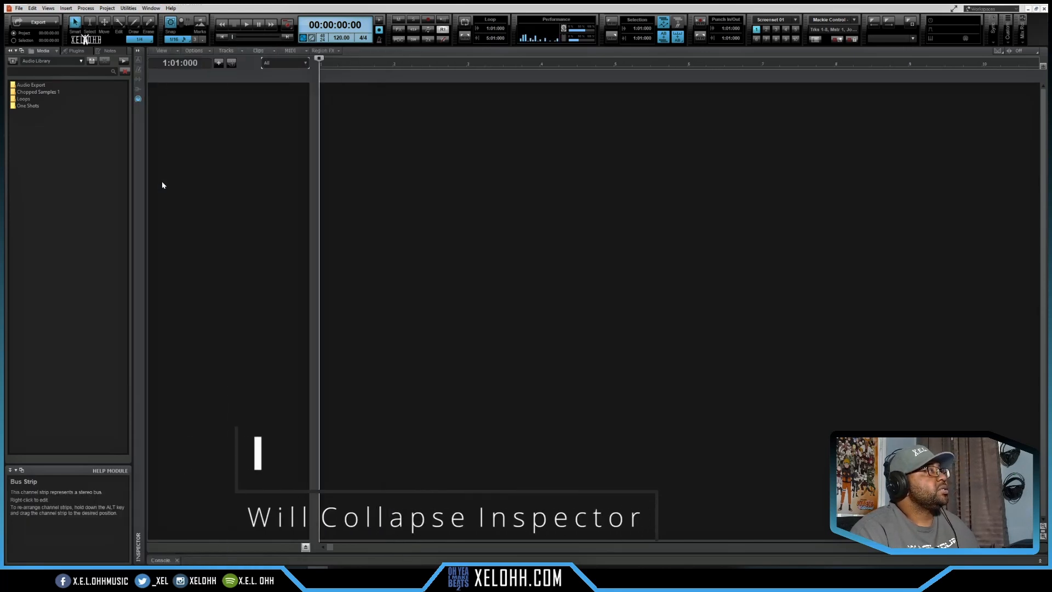
pyautogui.press('i')
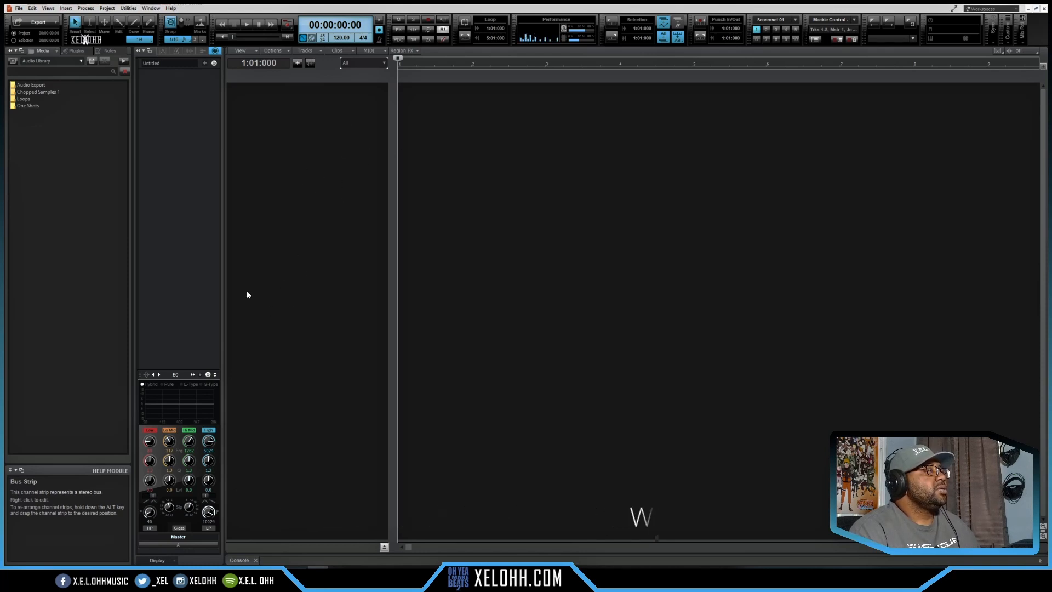
# Expand the console into a taller pane and delete its Metronome and Preview buses
pyautogui.click(235, 560)
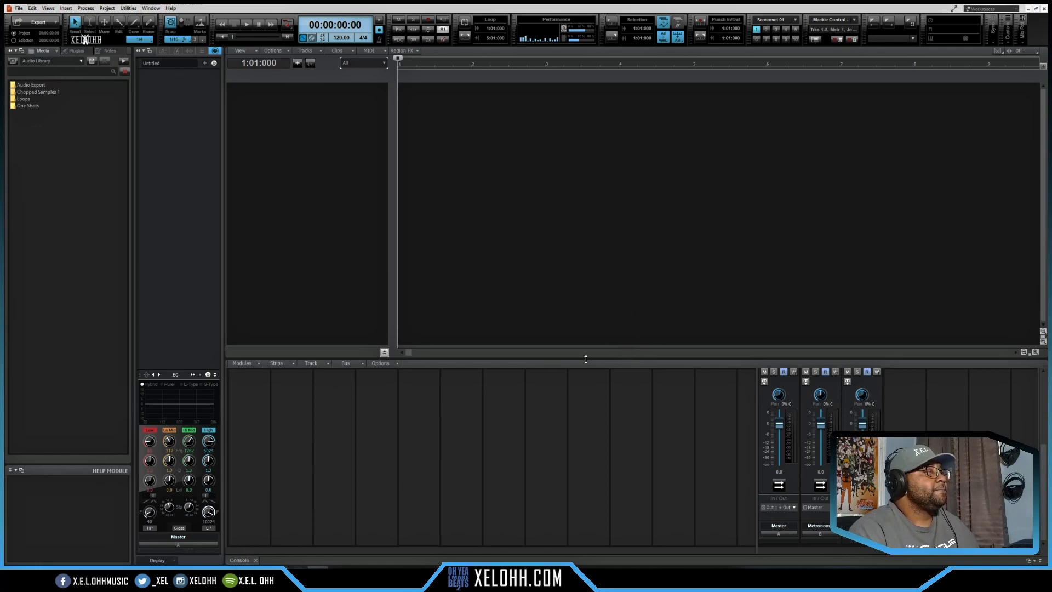
pyautogui.moveTo(590, 312); pyautogui.dragTo(602, 275)
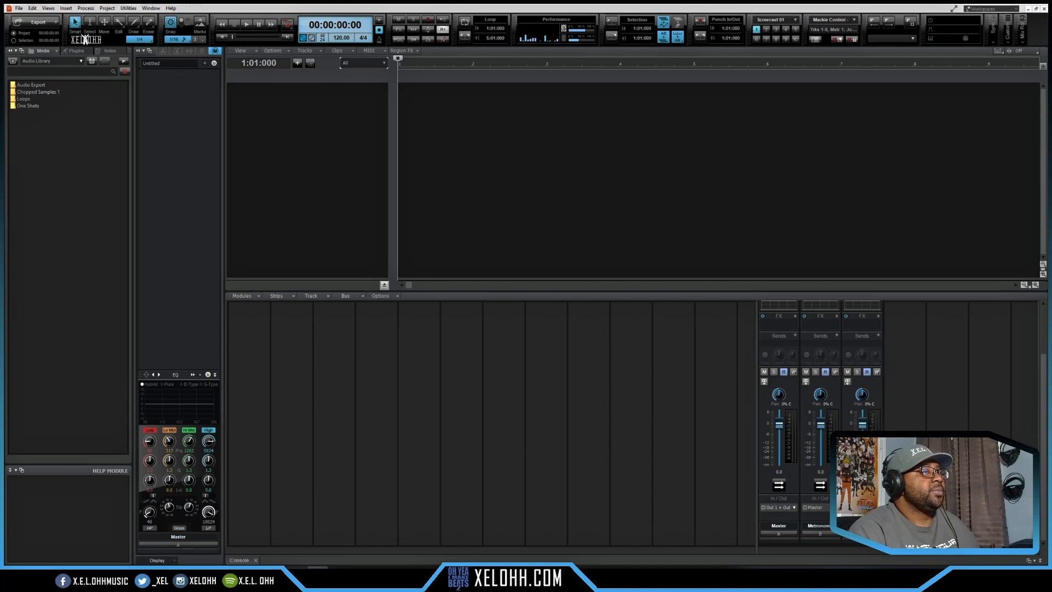
pyautogui.rightClick(812, 522)
pyautogui.click(838, 475)
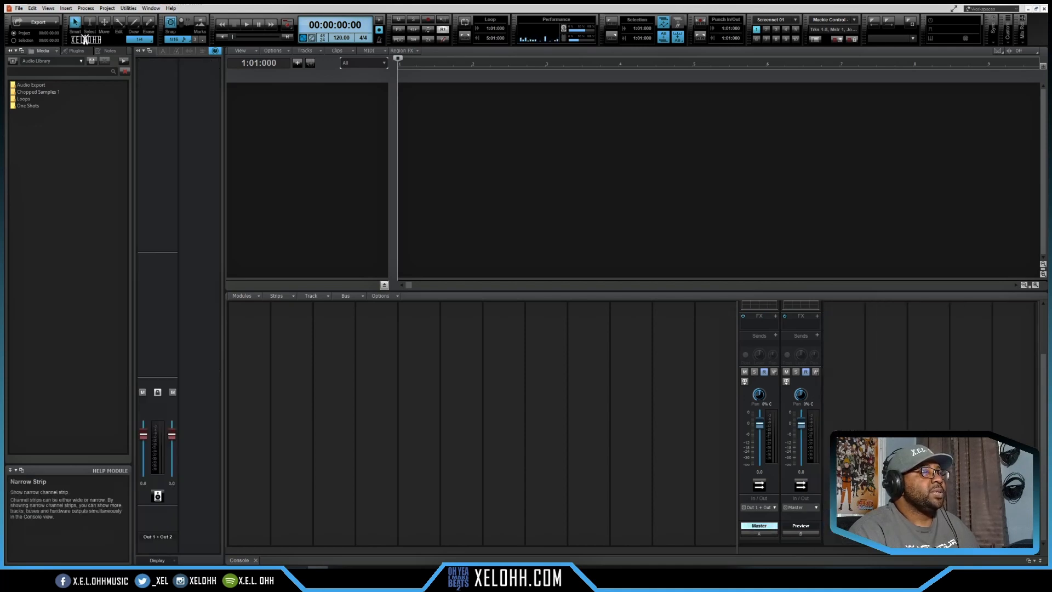
pyautogui.click(809, 523)
pyautogui.rightClick(809, 521)
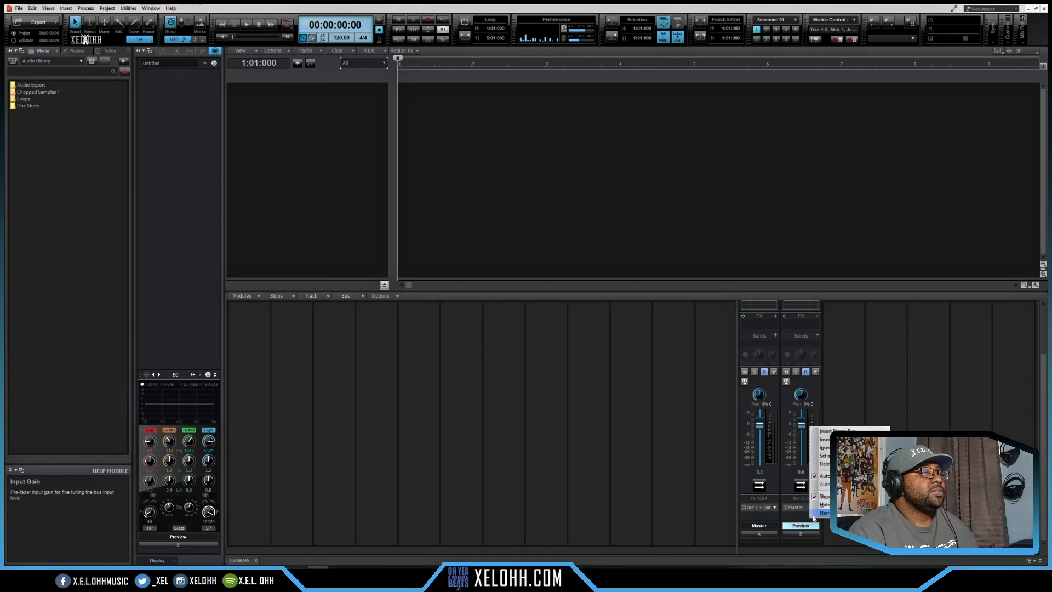
pyautogui.click(824, 463)
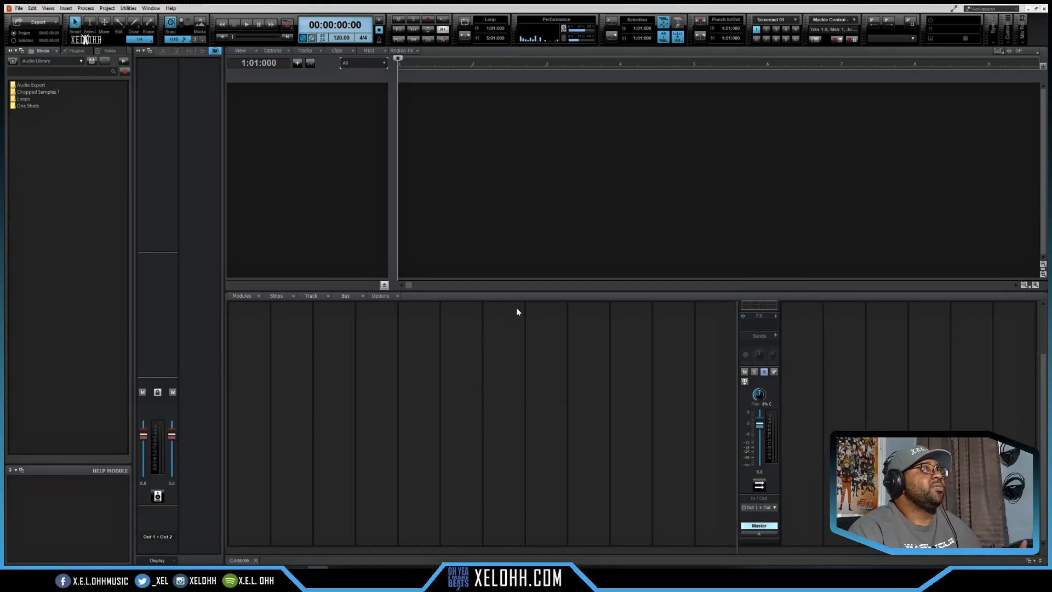
# Review the project's metronome preferences and apply them with the output on FL Studio ASIO: Out 1 + Out 2
pyautogui.click(379, 41)
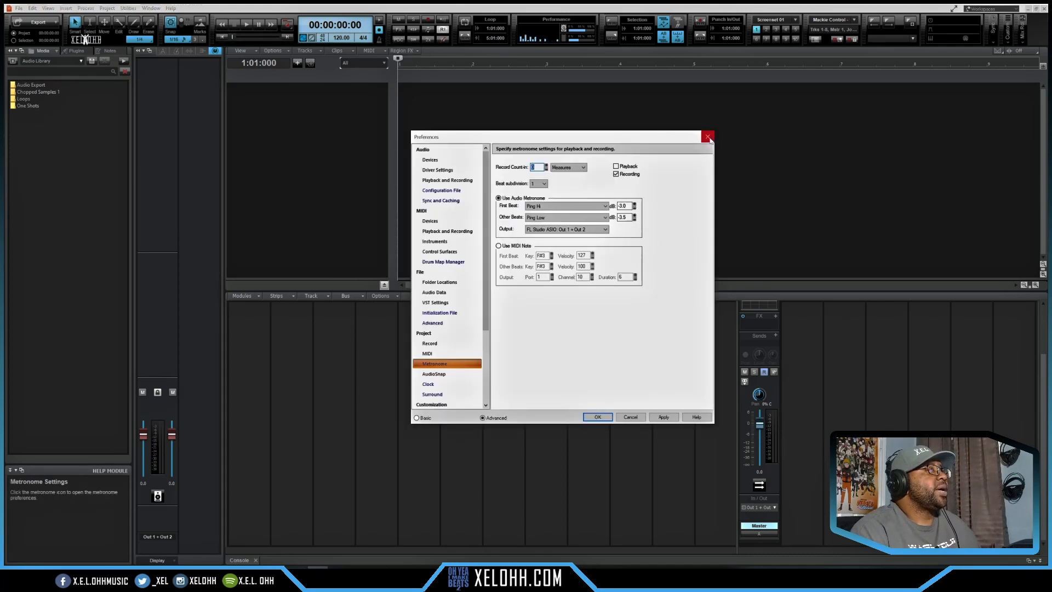
pyautogui.click(707, 137)
pyautogui.click(379, 41)
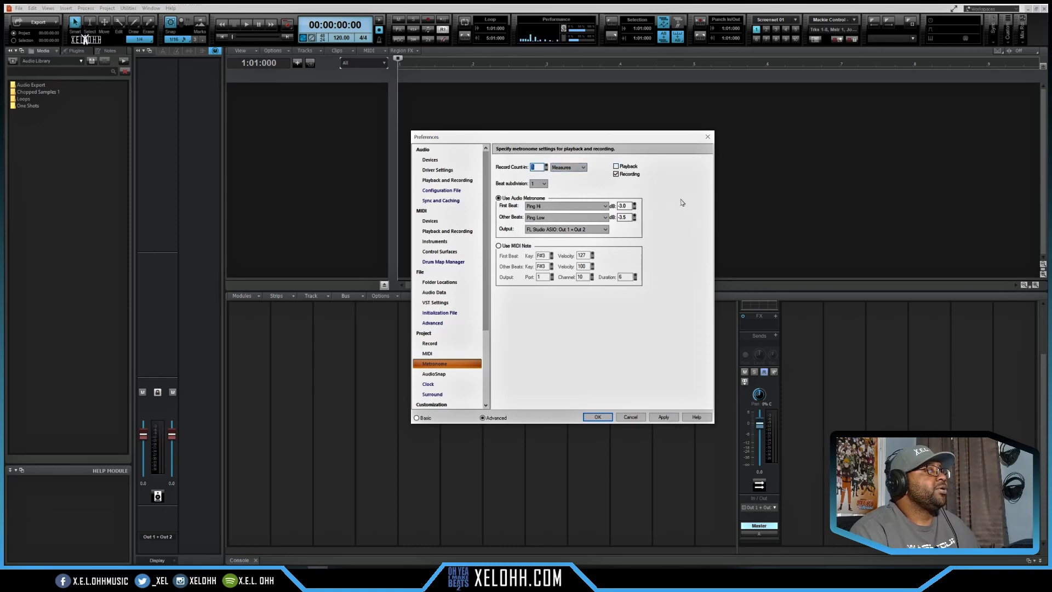
pyautogui.click(668, 420)
pyautogui.click(597, 417)
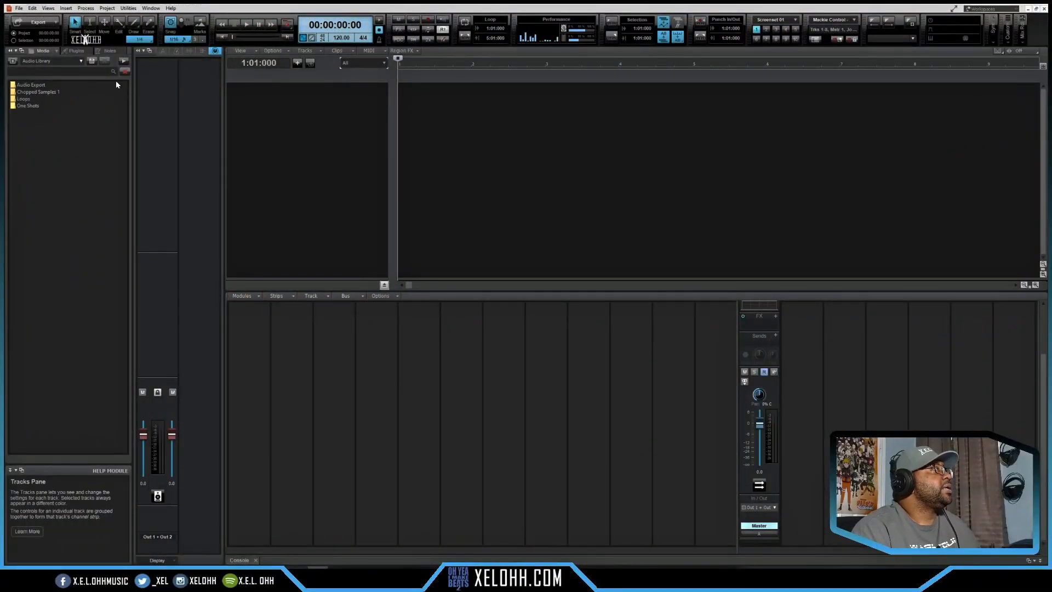
# Start saving the project and set the file type to Template
pyautogui.click(18, 10)
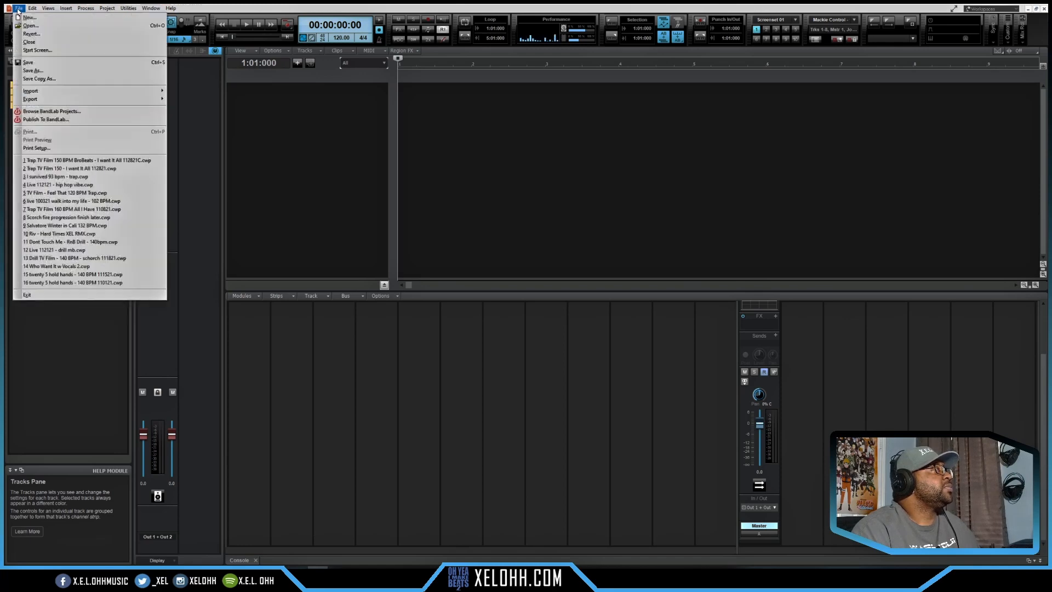
pyautogui.click(65, 64)
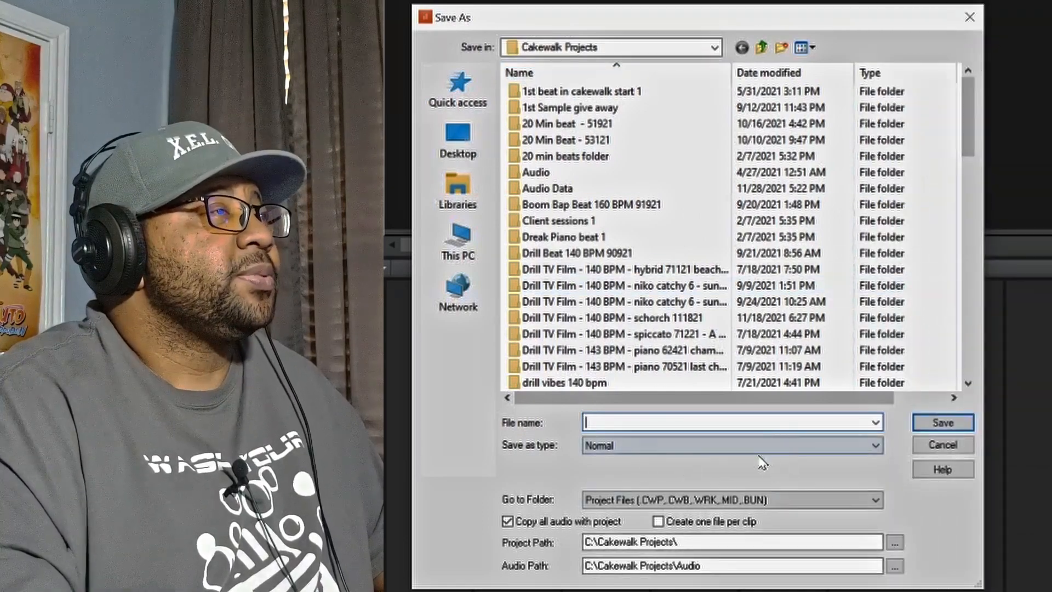
pyautogui.click(878, 443)
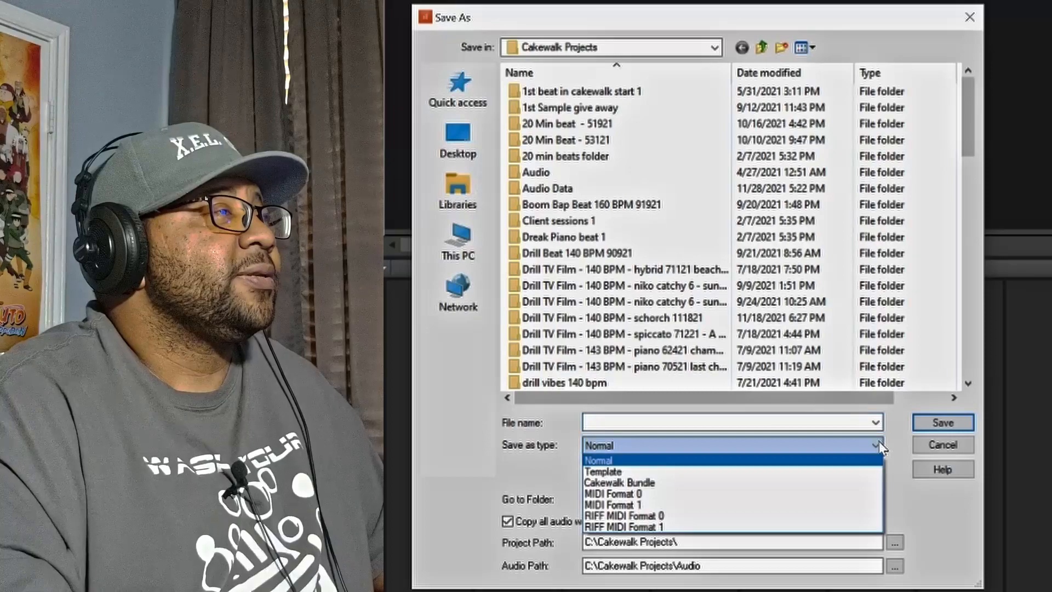
pyautogui.click(836, 472)
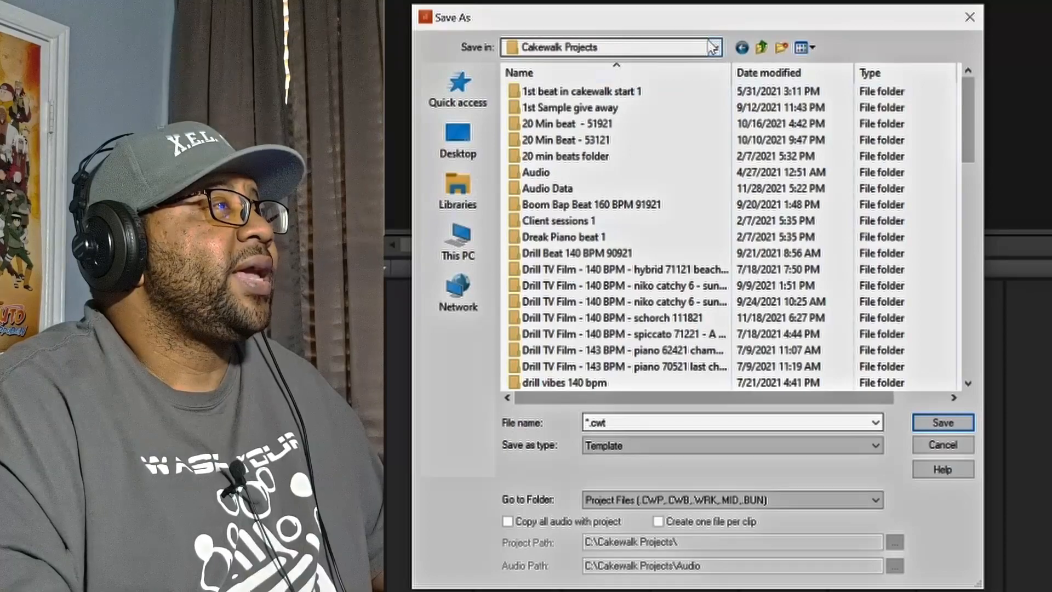
# Set the save location to the Project Templates folder inside Cakewalk Content > Cakewalk Core on drive C
pyautogui.click(742, 49)
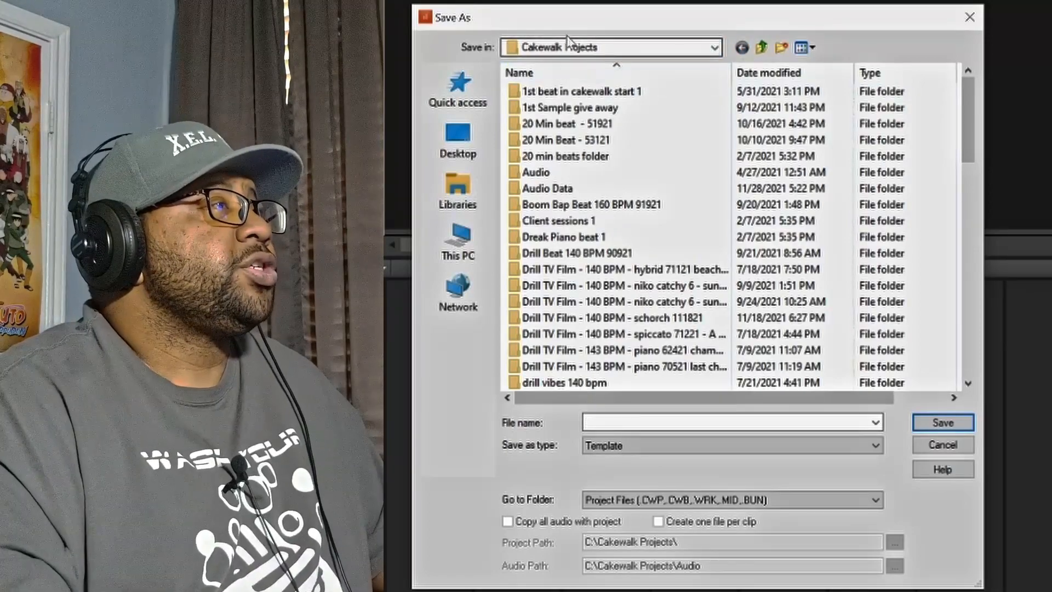
pyautogui.click(761, 48)
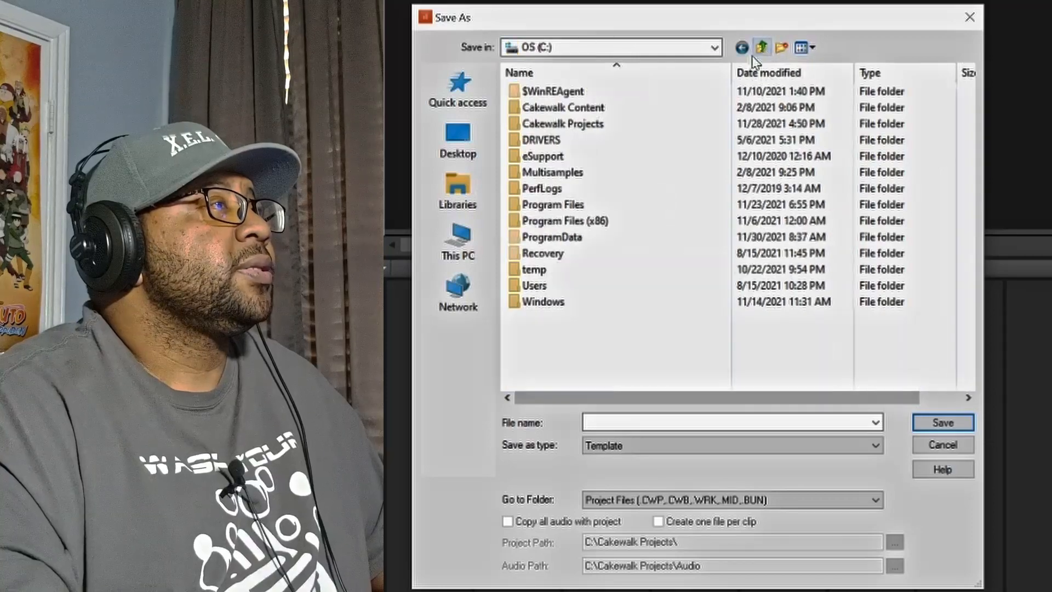
pyautogui.doubleClick(563, 109)
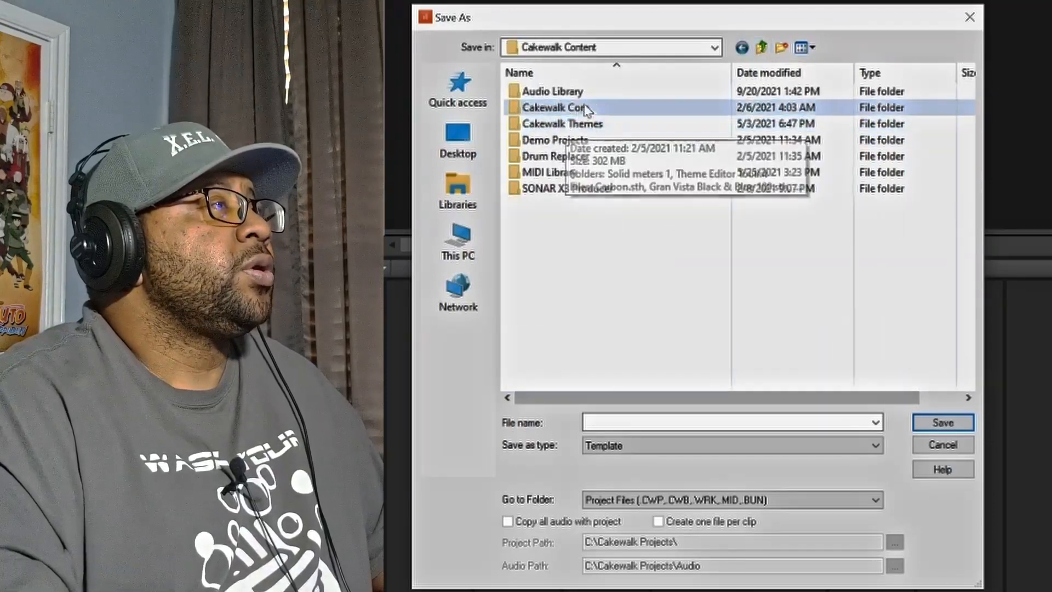
pyautogui.doubleClick(567, 108)
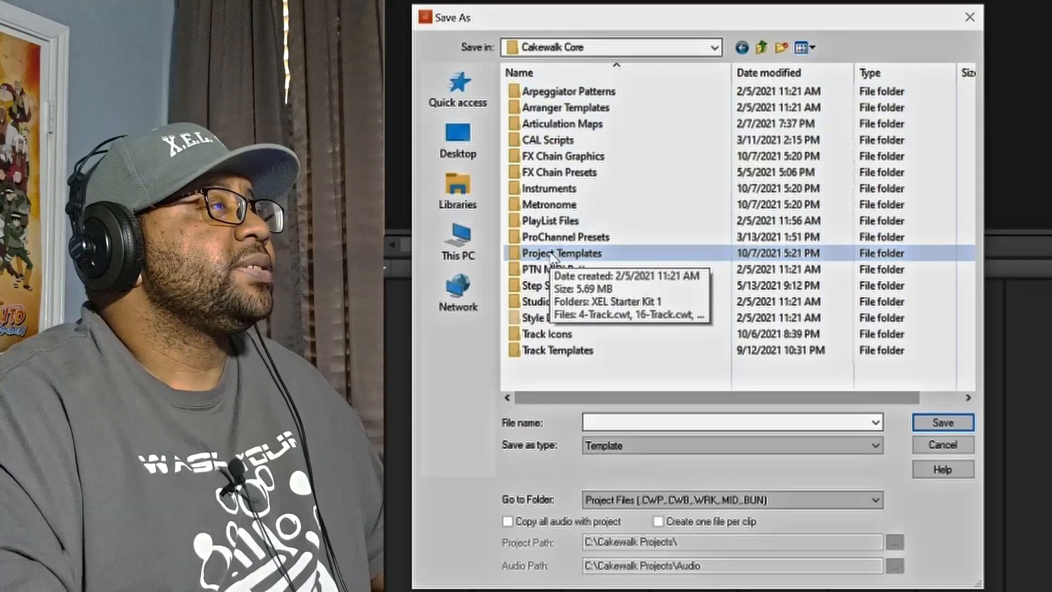
pyautogui.doubleClick(552, 255)
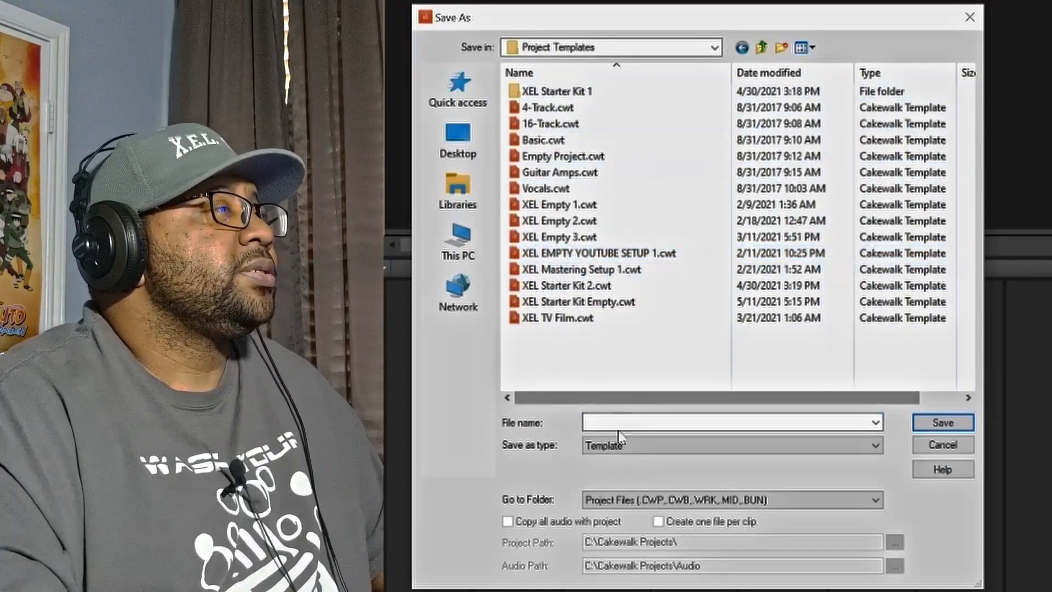
# Name the template "Freeware Temp 1" and save it
pyautogui.click(649, 419)
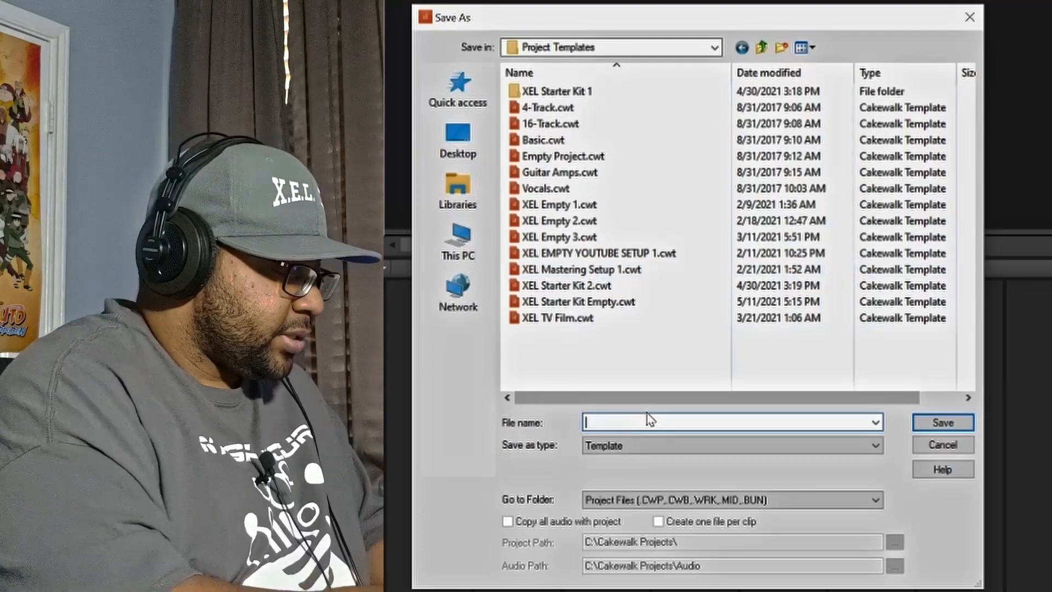
pyautogui.write('Freeware Temp 1')
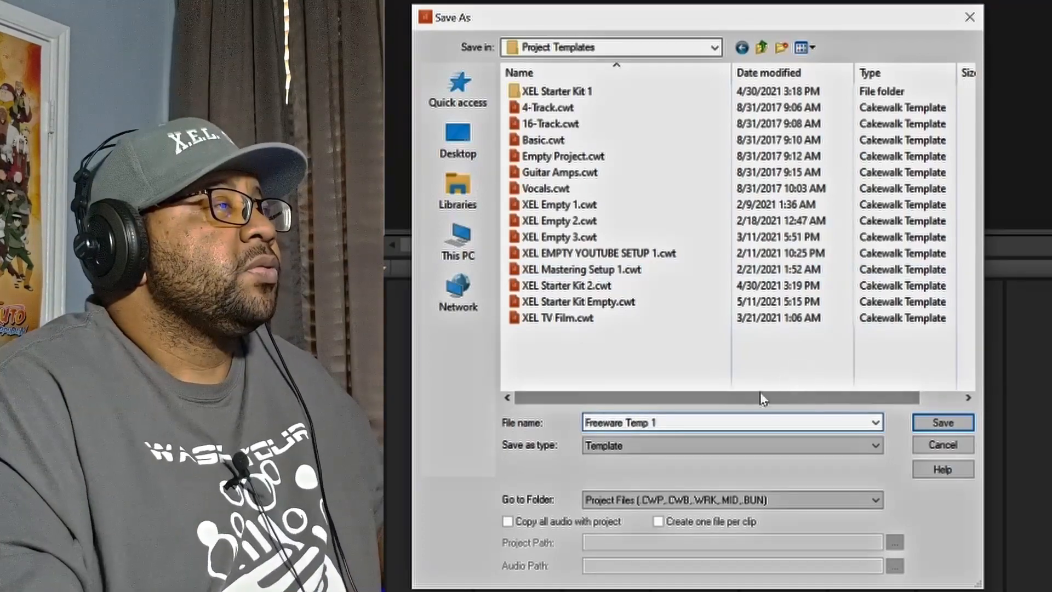
pyautogui.press('Return')
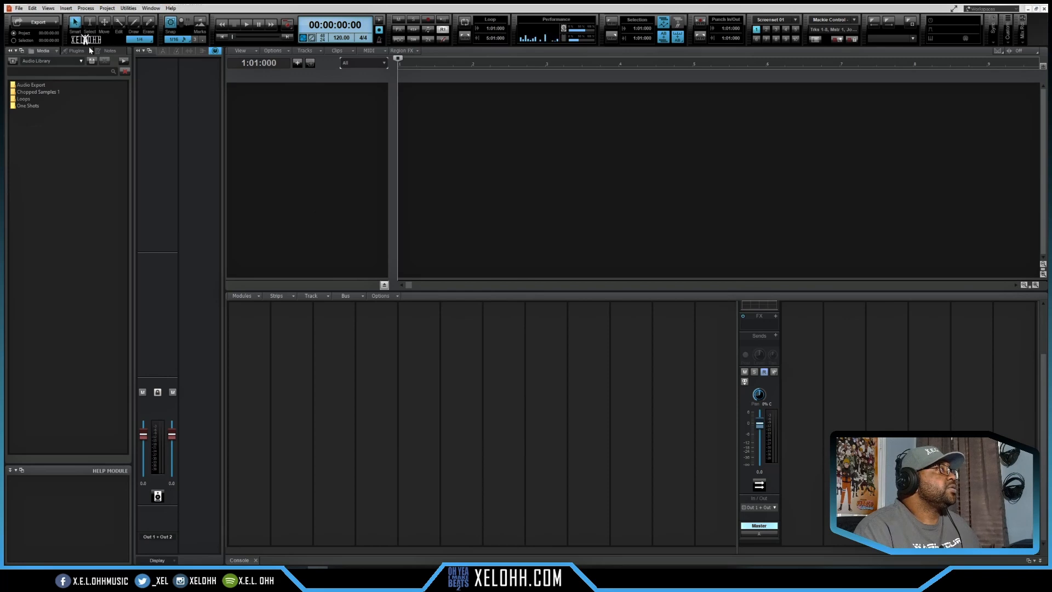
# Close the current project and create a new one from the Freeware Temp 1.cwt template
pyautogui.click(21, 9)
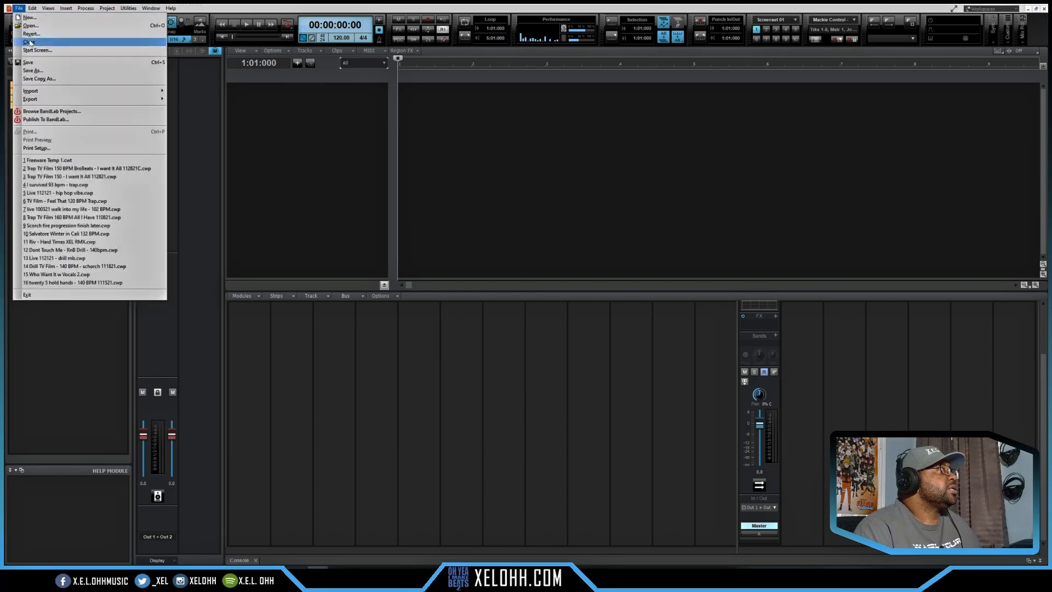
pyautogui.click(113, 115)
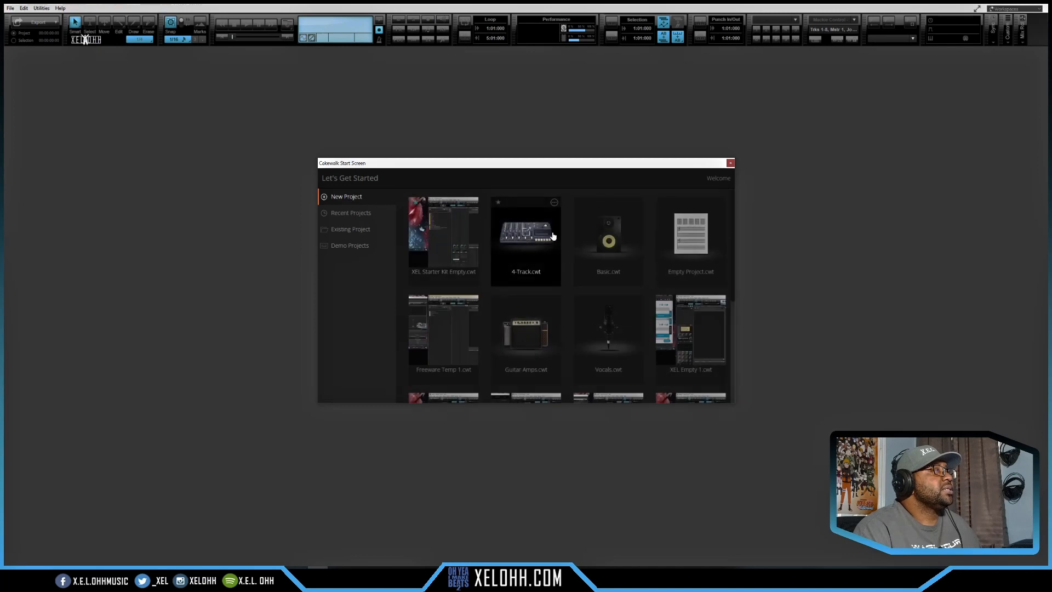
pyautogui.click(445, 330)
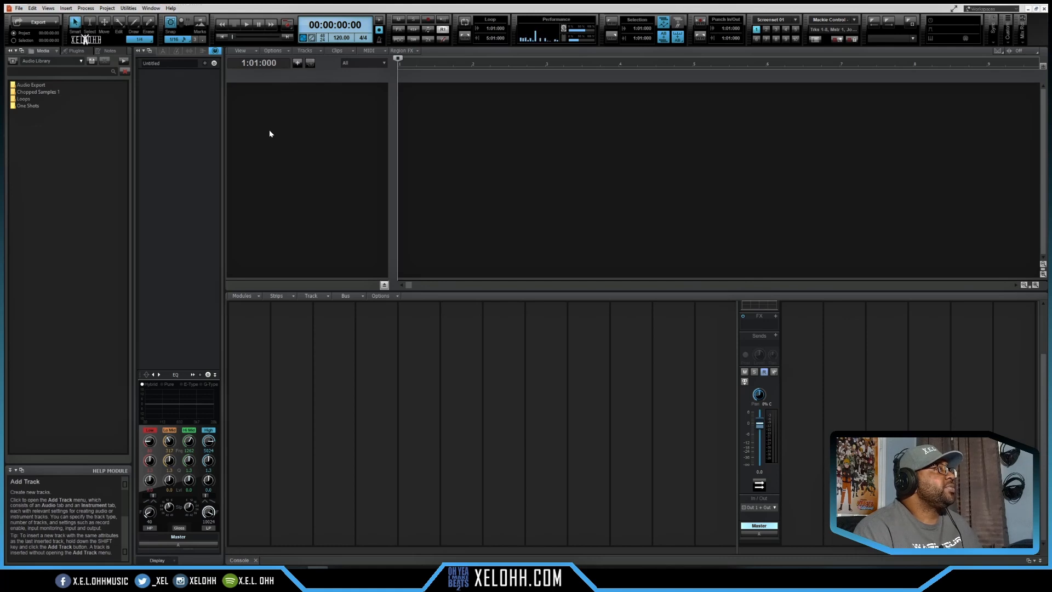
# Add six instrument tracks with the default TTS-1 synth and Omni input
pyautogui.rightClick(281, 139)
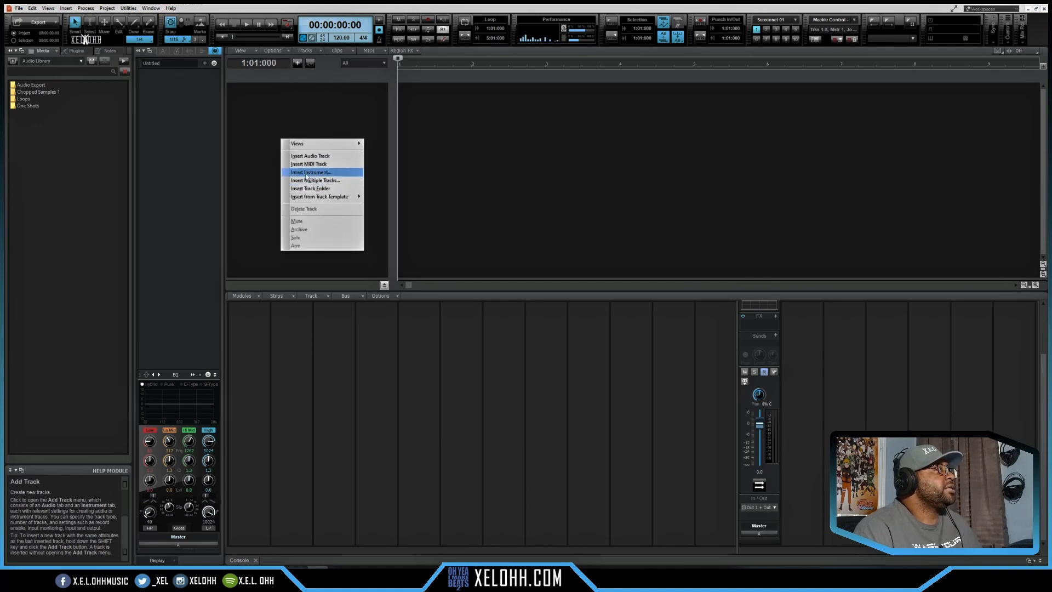
pyautogui.click(297, 64)
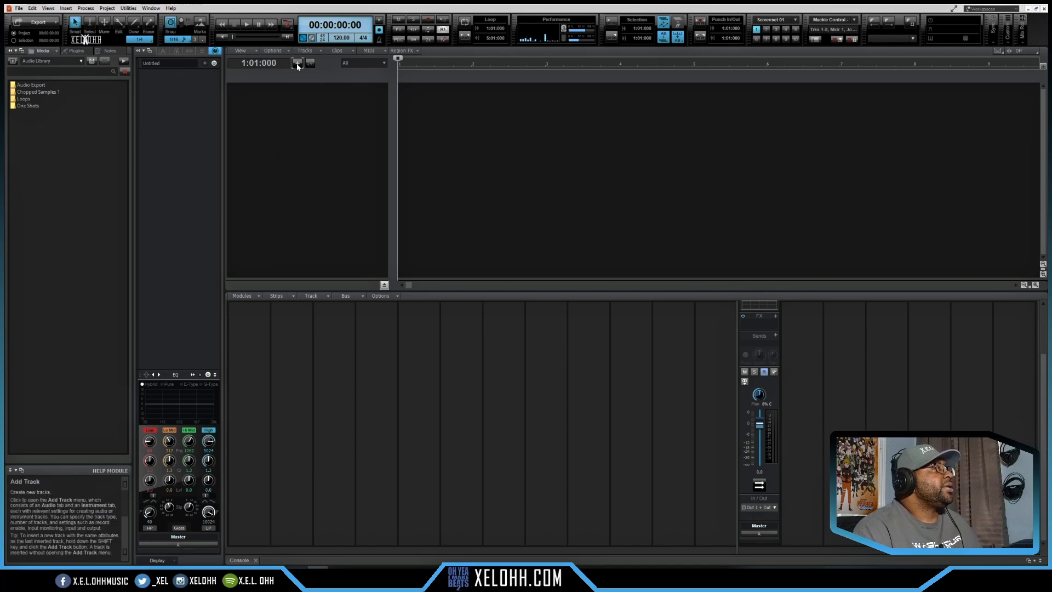
pyautogui.click(297, 64)
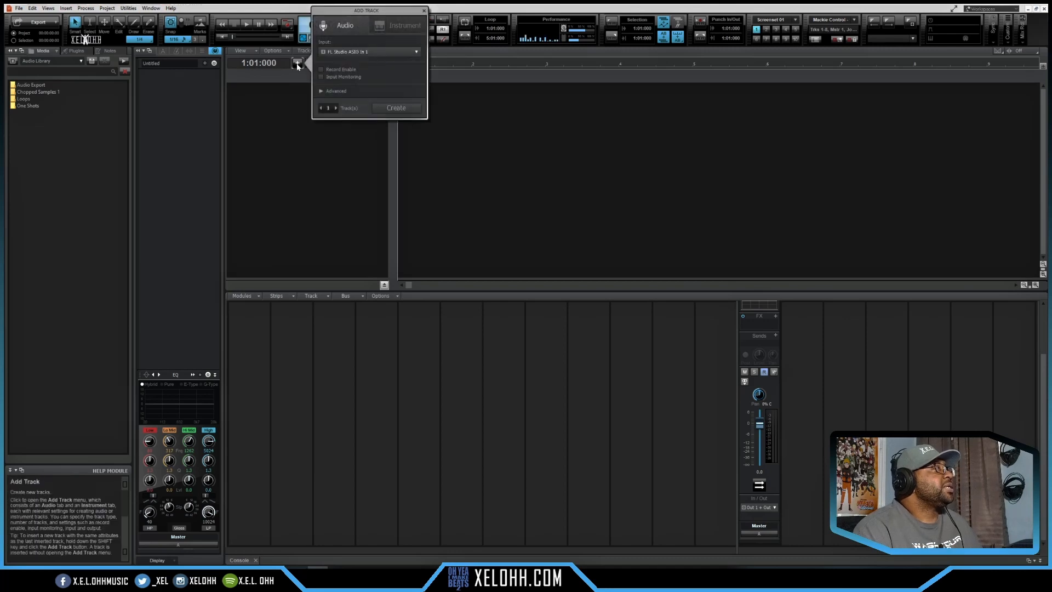
pyautogui.click(393, 28)
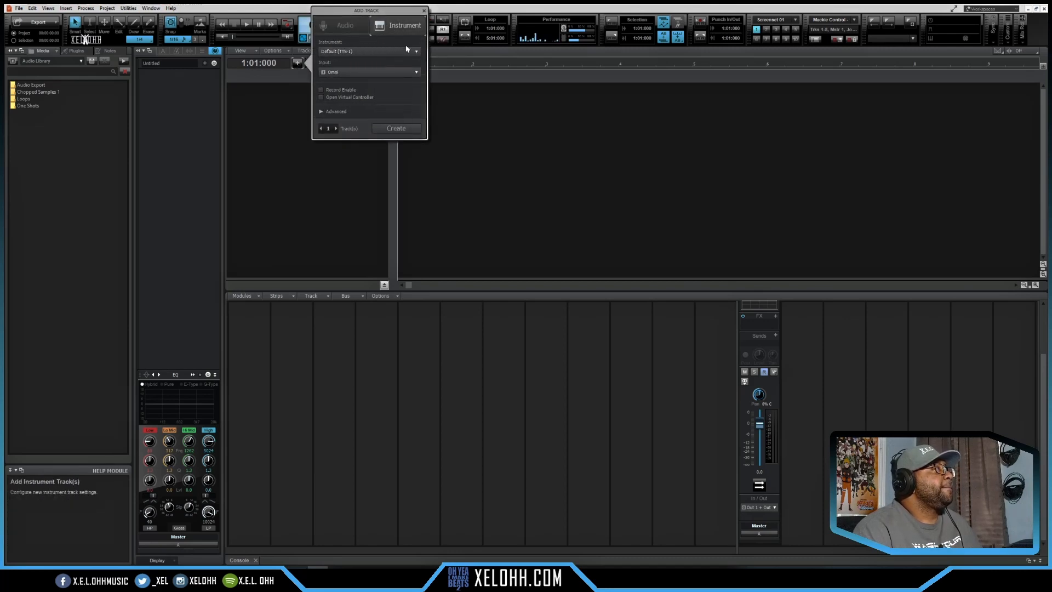
pyautogui.click(336, 129)
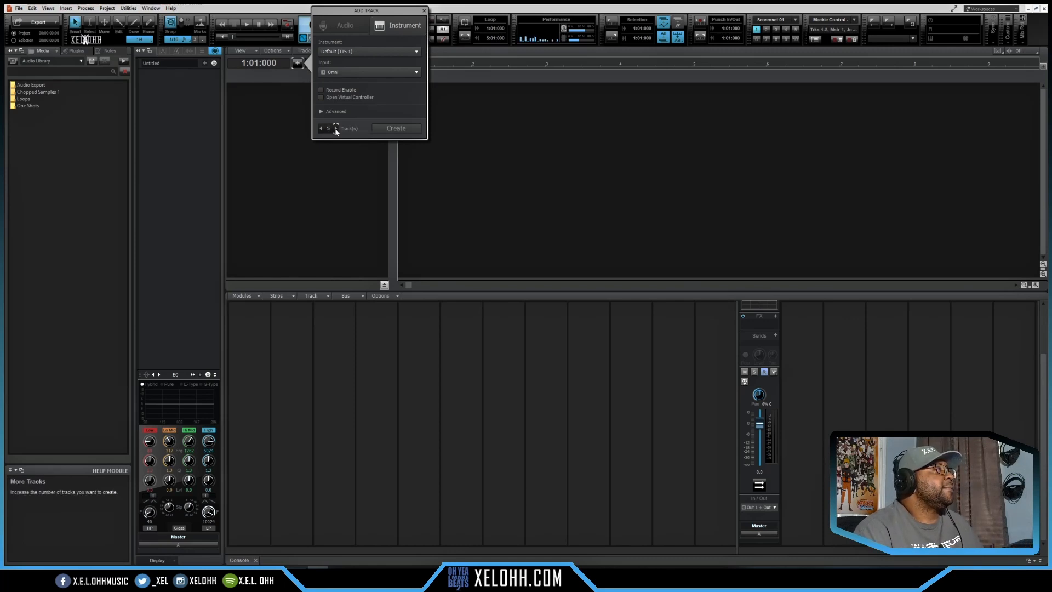
pyautogui.click(396, 128)
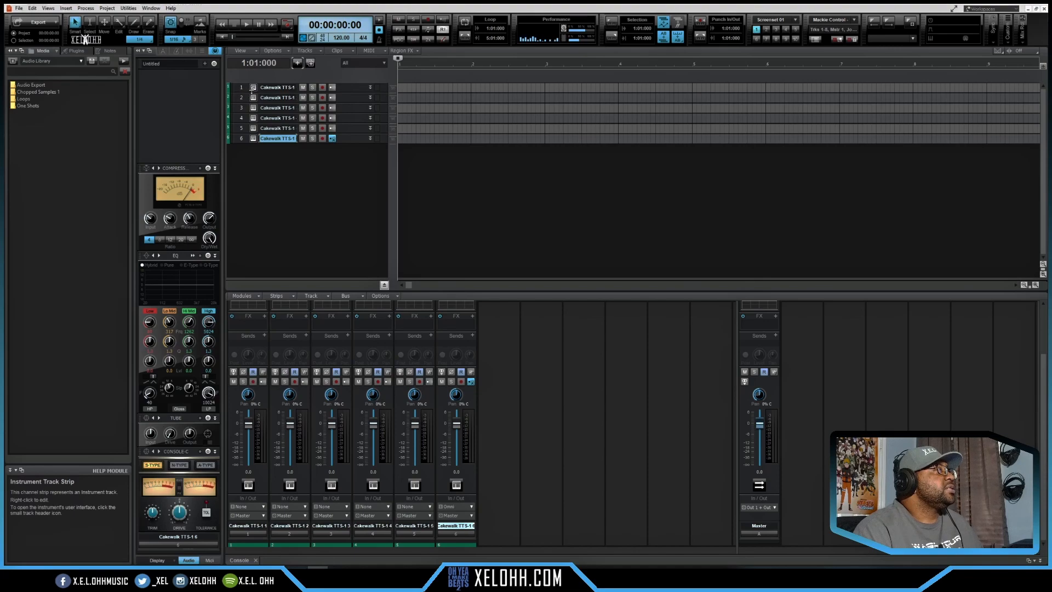
# Open the first track's TTS-1 synth and look at the preset categories offered for channel 2
pyautogui.click(253, 87)
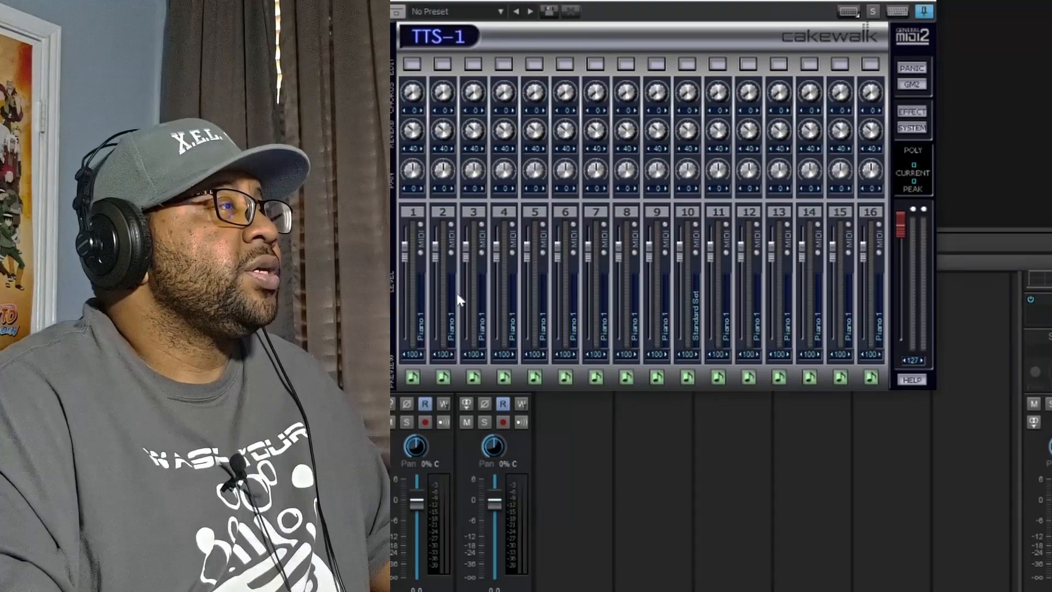
pyautogui.rightClick(452, 327)
pyautogui.moveTo(486, 331)
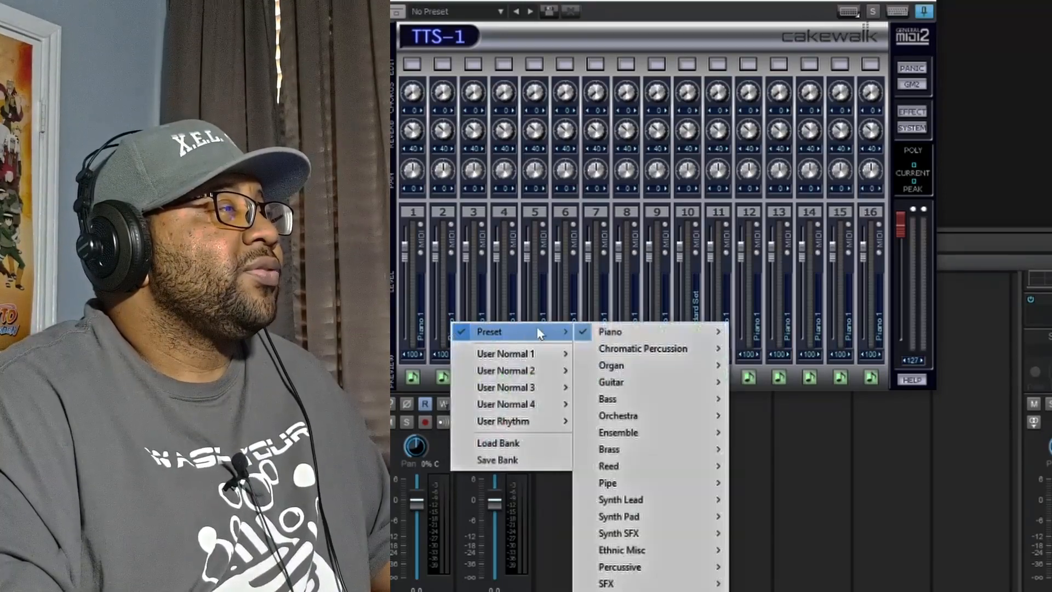
pyautogui.moveTo(622, 335)
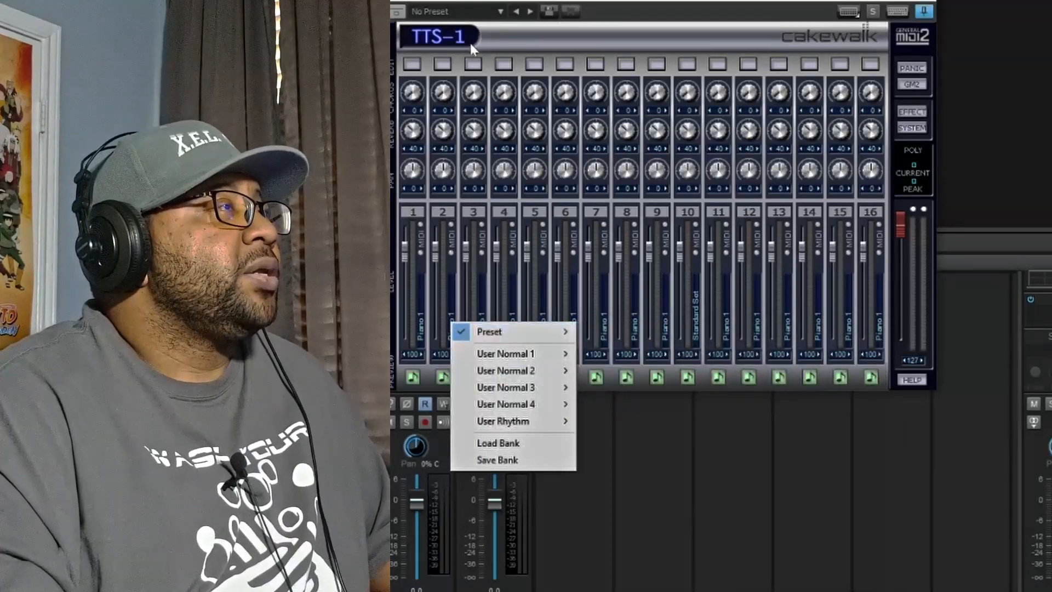
# Open the TTS-1 editor for part 02, look through its preset categories and preview the Piano 1 sound
pyautogui.click(443, 66)
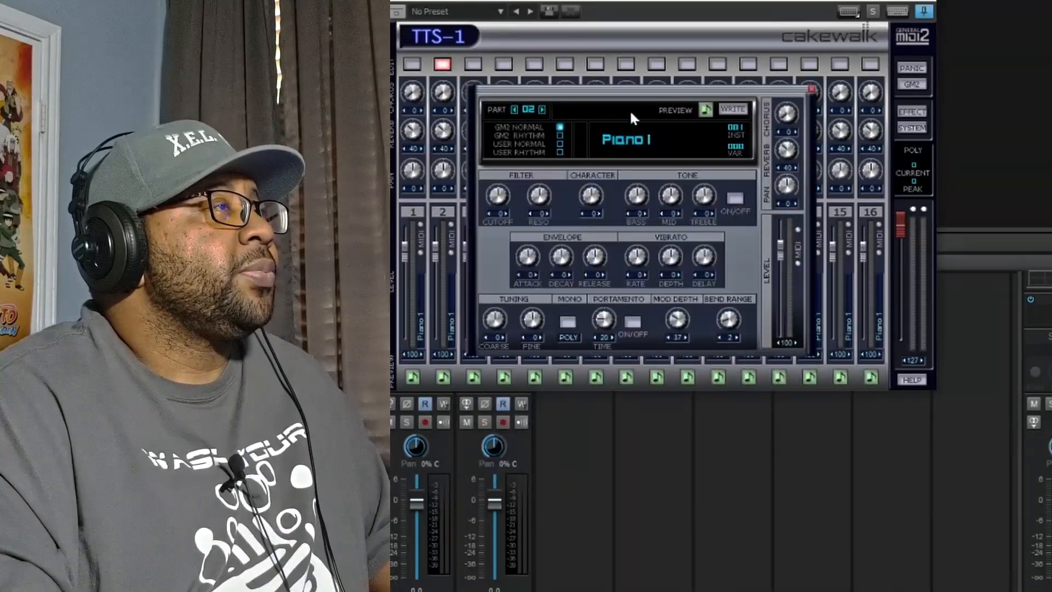
pyautogui.click(622, 137)
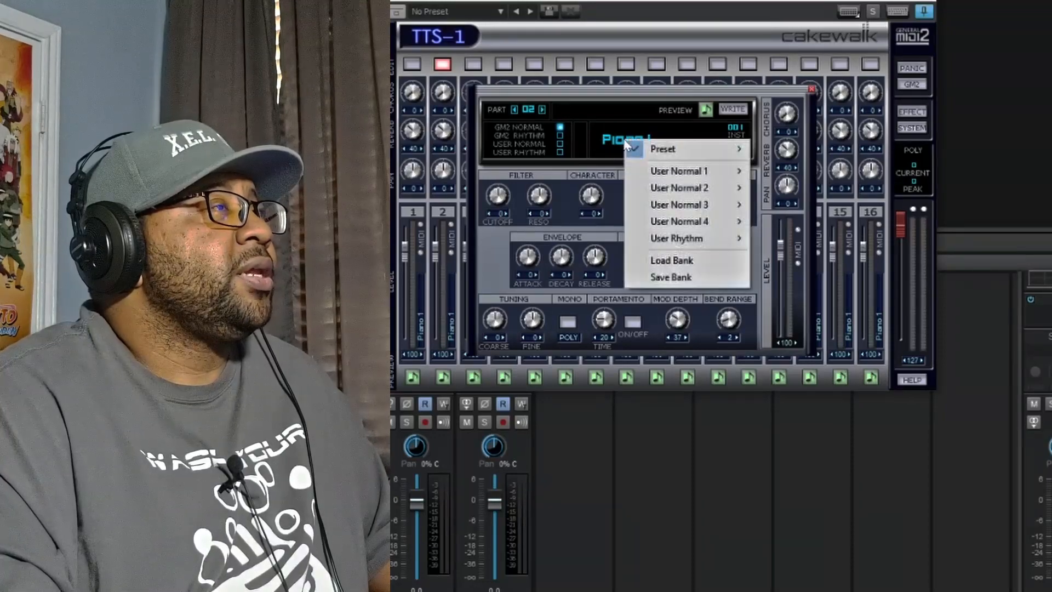
pyautogui.moveTo(740, 148)
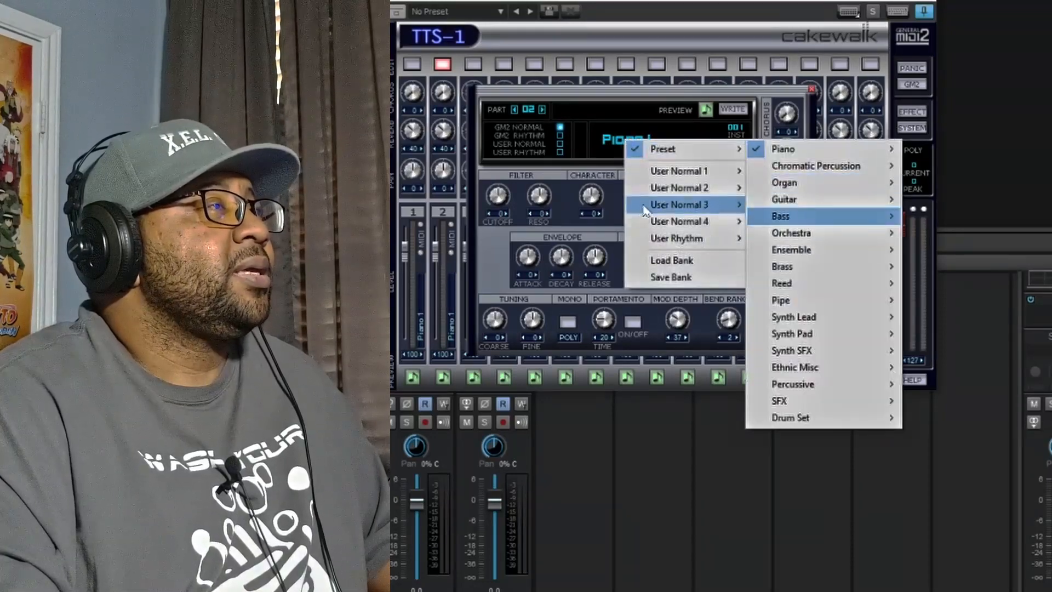
pyautogui.click(642, 95)
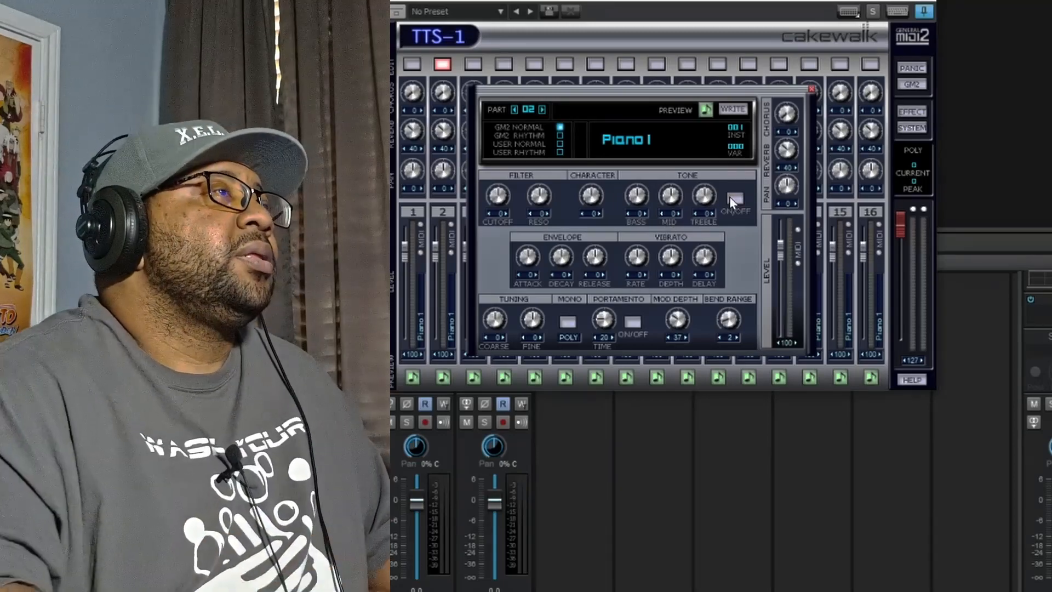
pyautogui.click(706, 112)
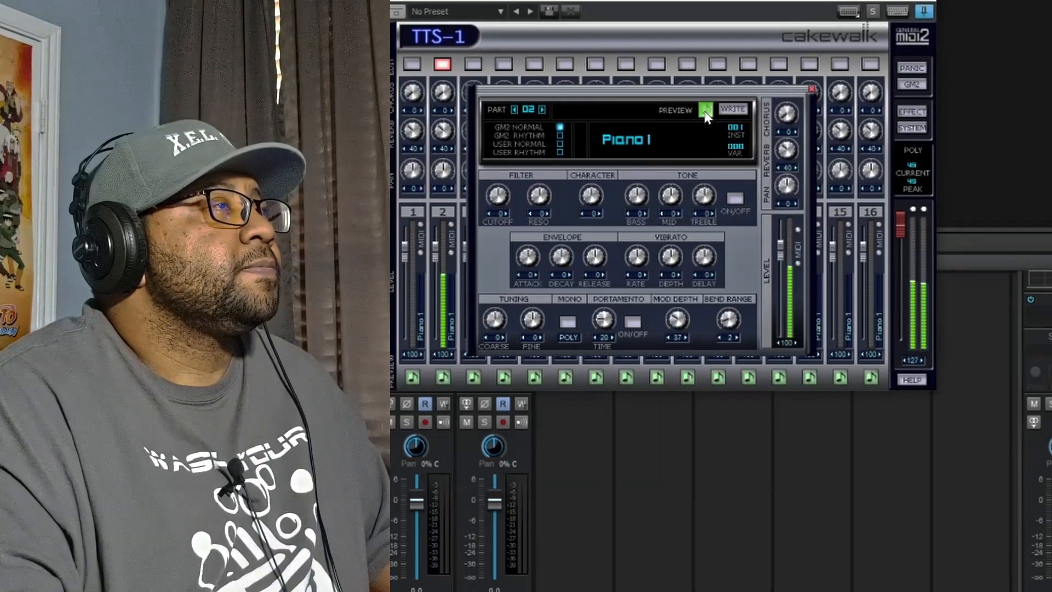
pyautogui.click(705, 111)
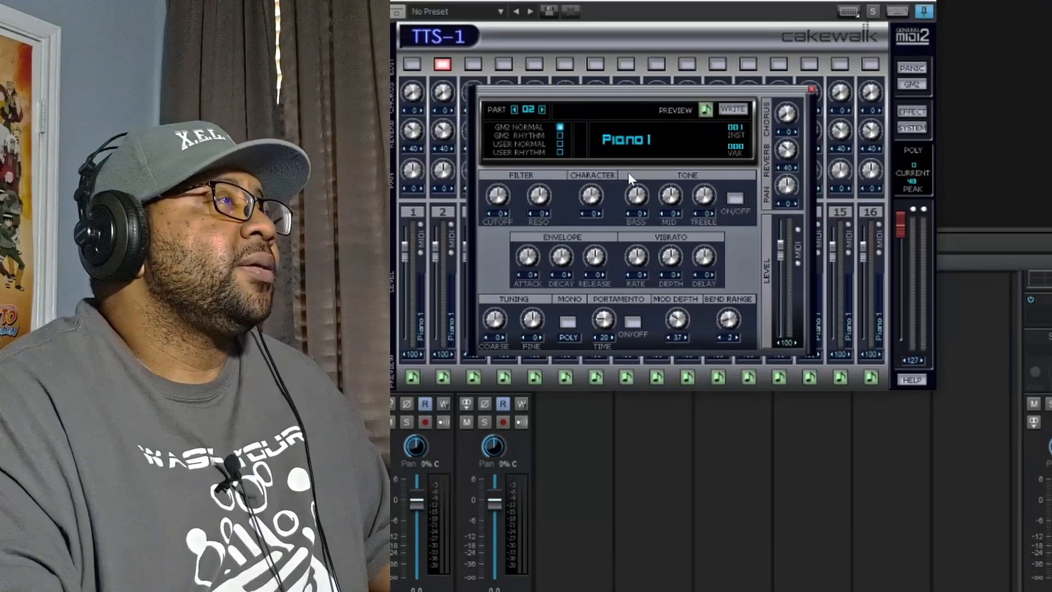
# Assign the guitar preset 025 000 Nylon Gt. to TTS-1 part 02 and preview its sound
pyautogui.click(631, 137)
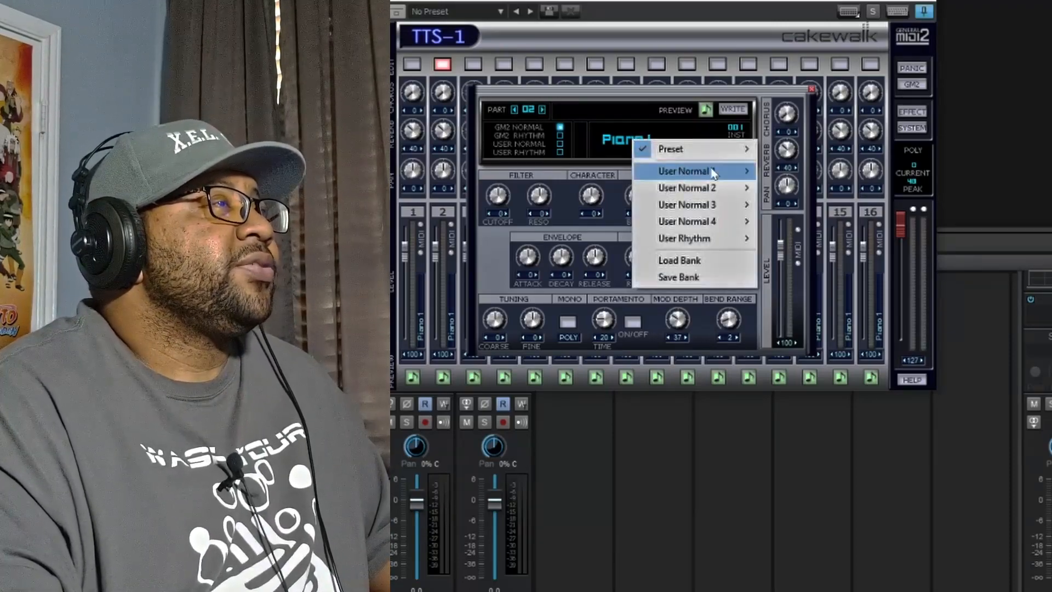
pyautogui.moveTo(710, 173)
pyautogui.moveTo(728, 151)
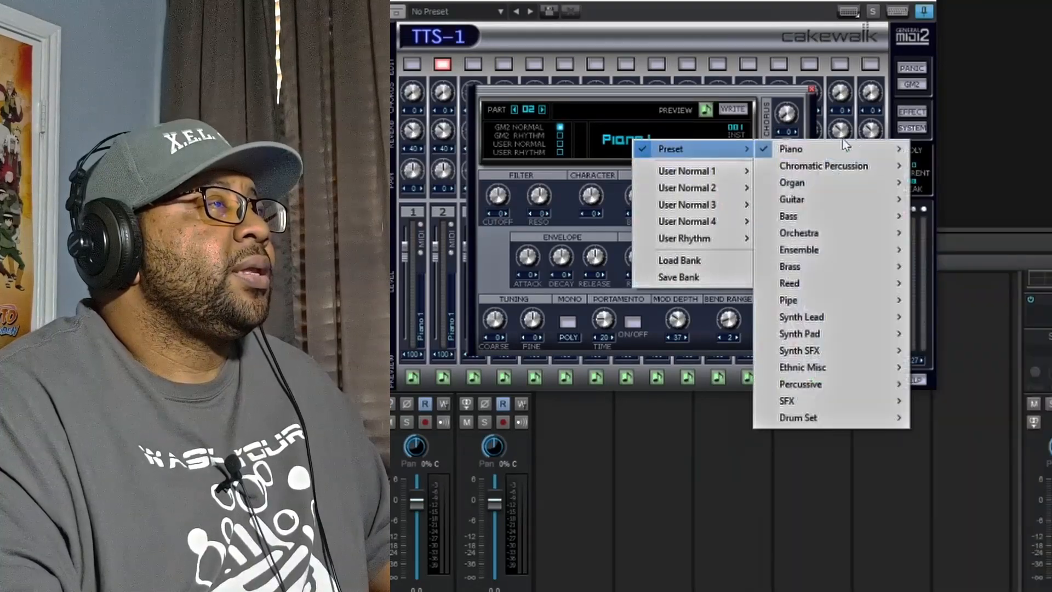
pyautogui.moveTo(888, 199)
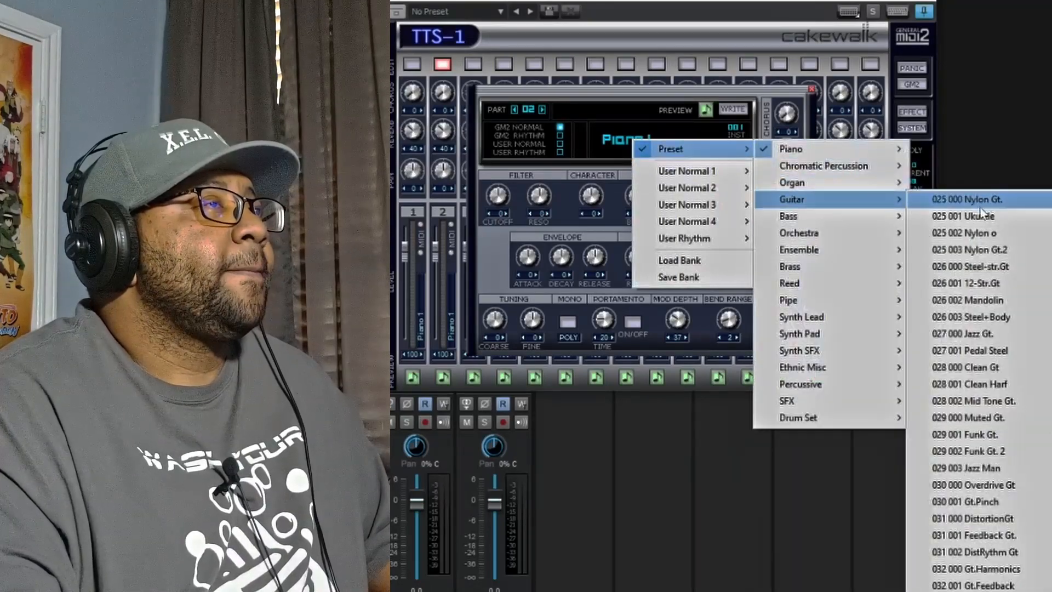
pyautogui.click(966, 199)
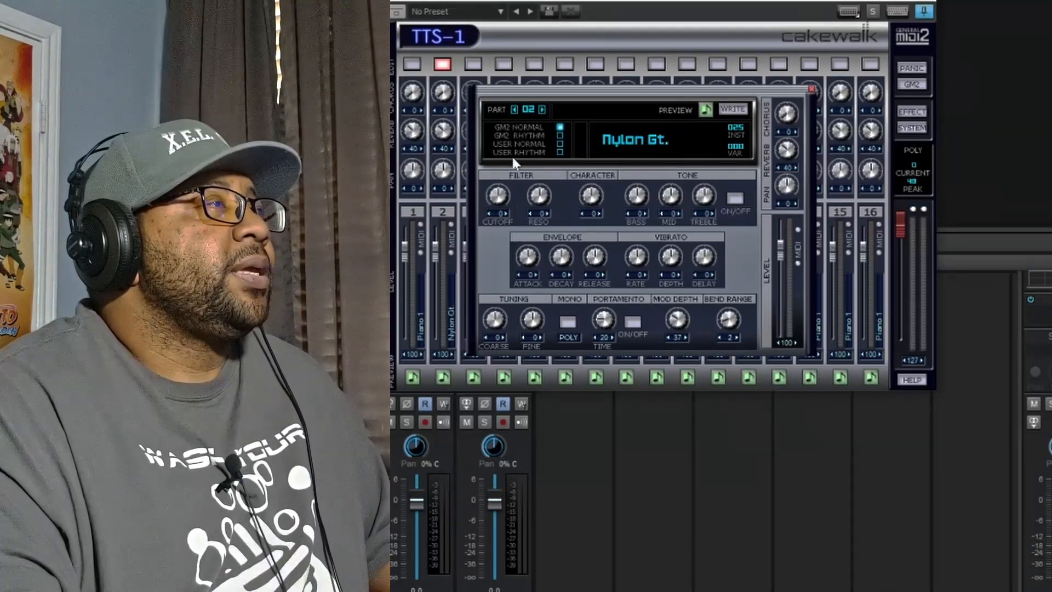
pyautogui.click(705, 108)
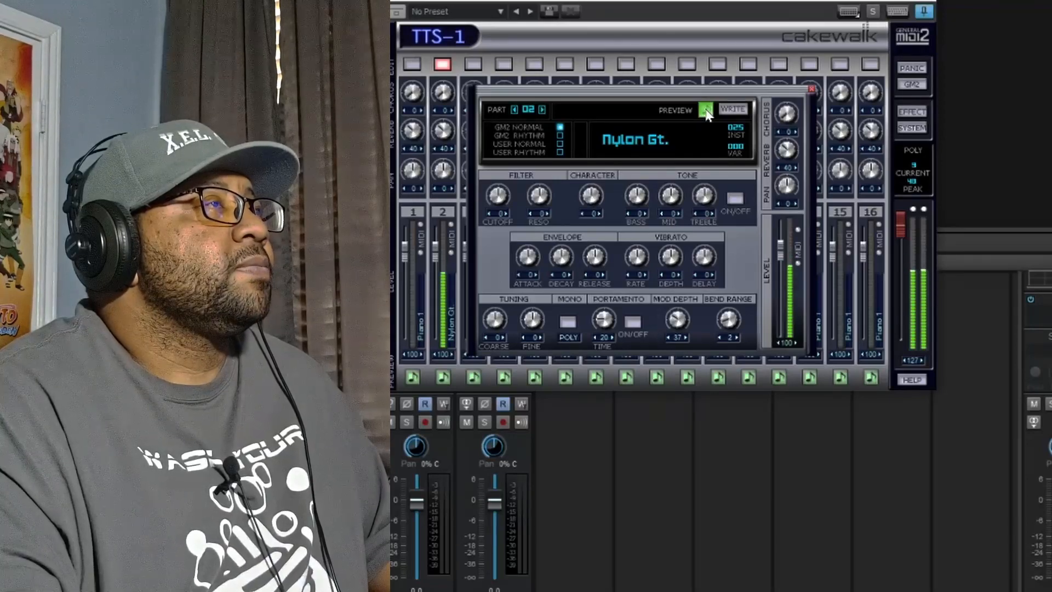
pyautogui.click(706, 111)
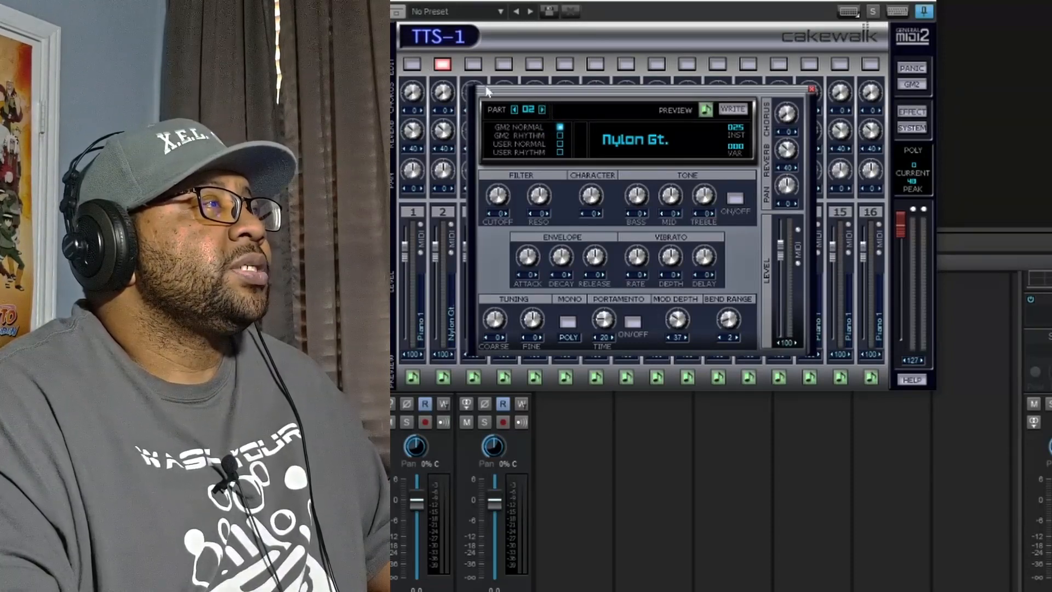
# Assign the ensemble preset 049 000 Strings to TTS-1 part 03 and preview its sound
pyautogui.click(541, 108)
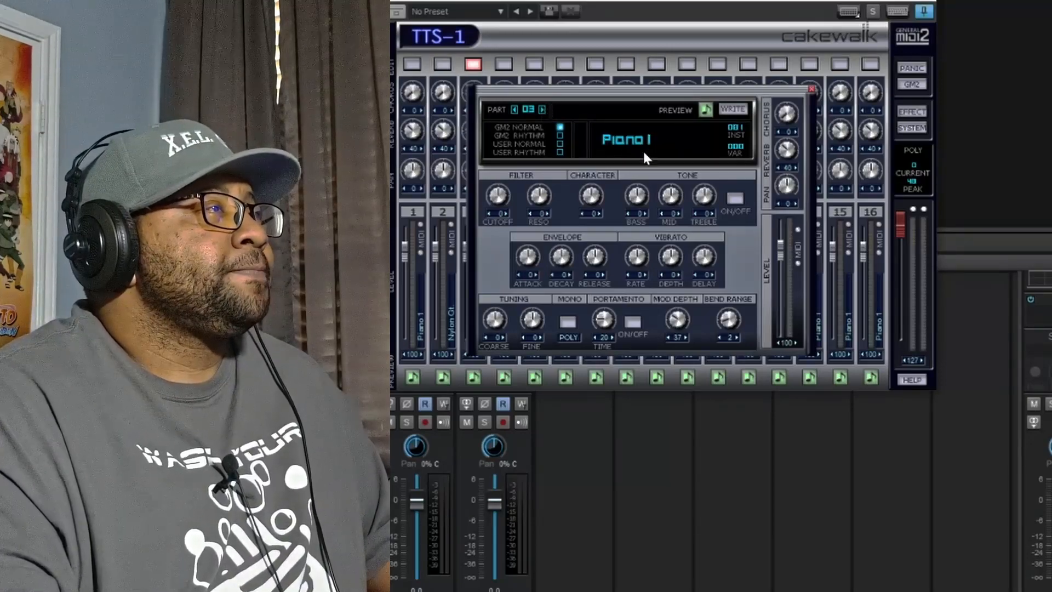
pyautogui.click(630, 139)
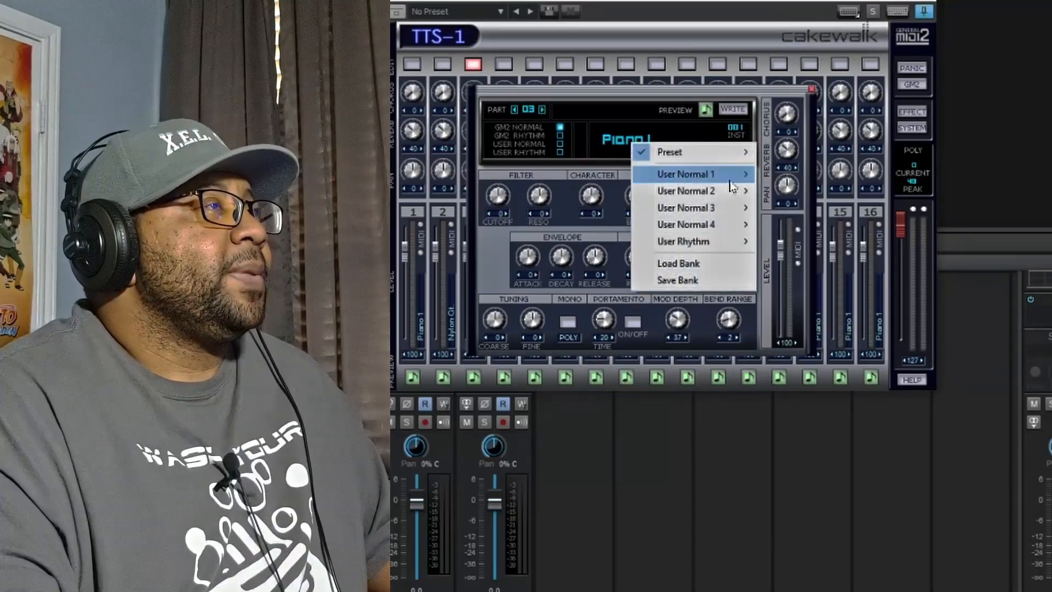
pyautogui.moveTo(717, 154)
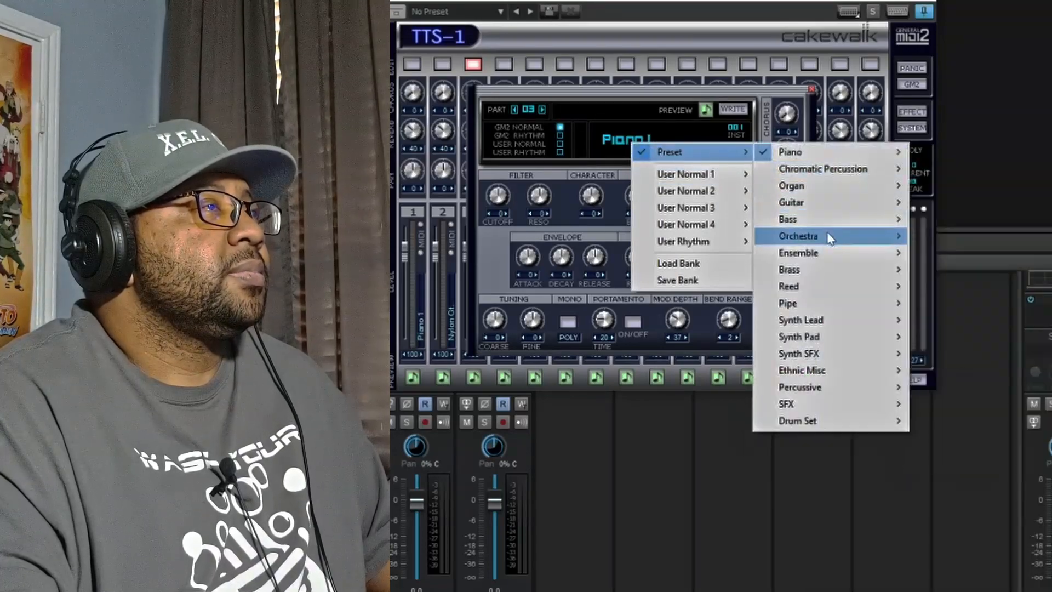
pyautogui.click(797, 237)
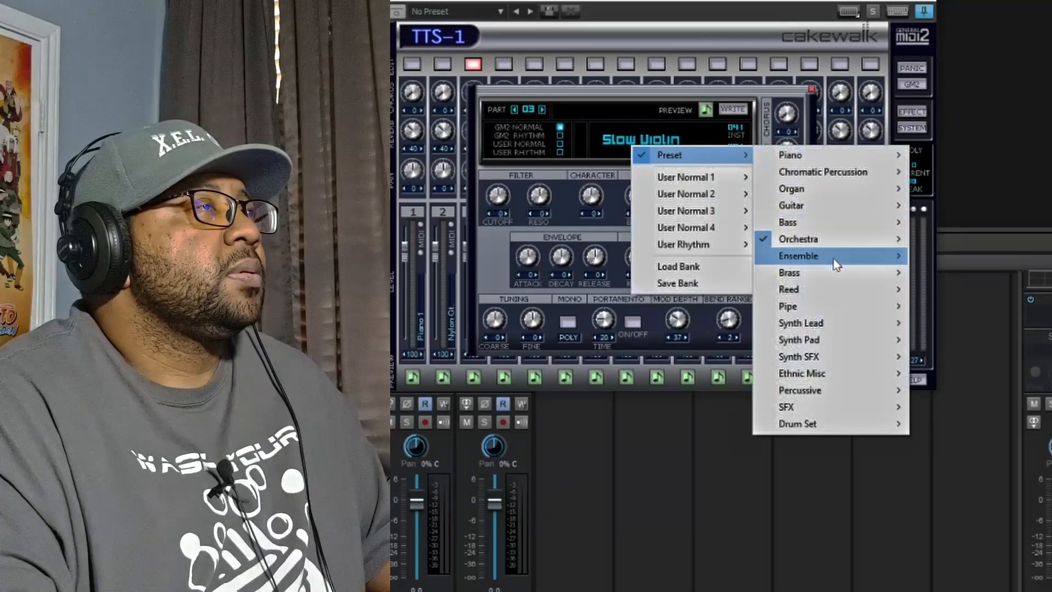
pyautogui.moveTo(833, 257)
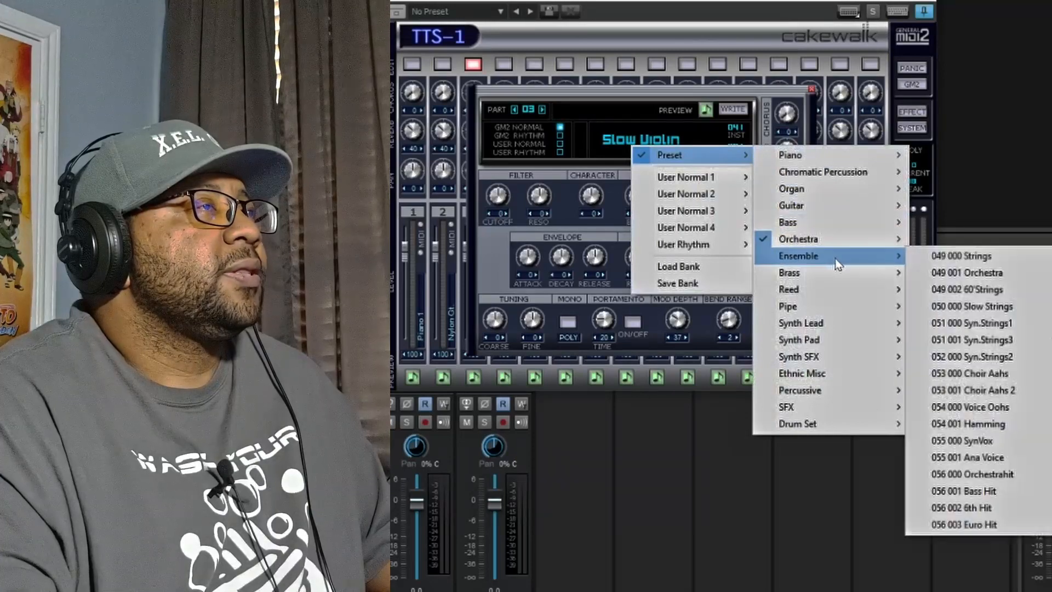
pyautogui.click(998, 261)
pyautogui.click(705, 112)
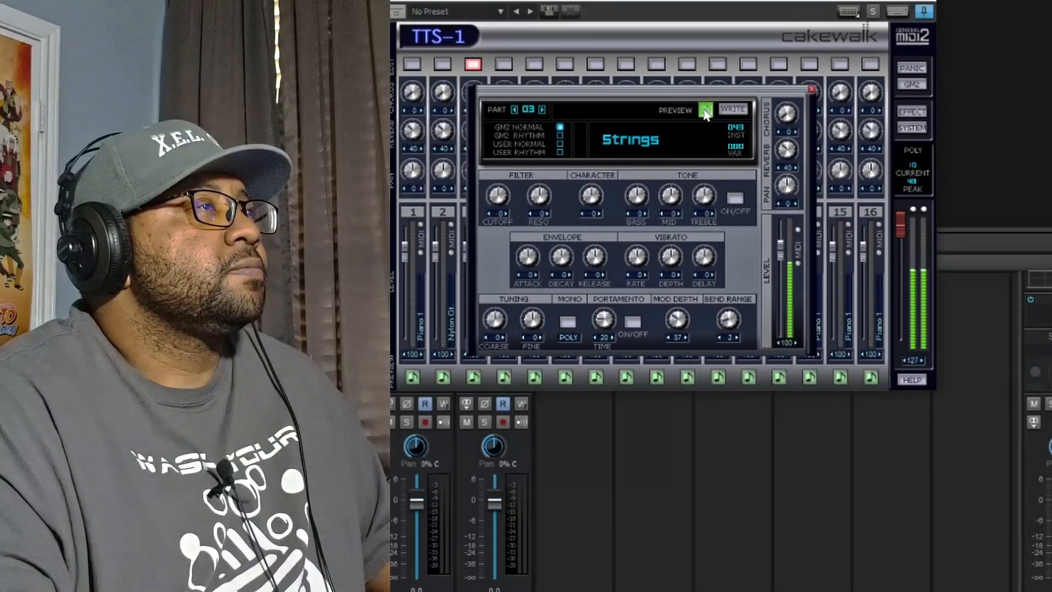
pyautogui.click(625, 145)
pyautogui.moveTo(690, 151)
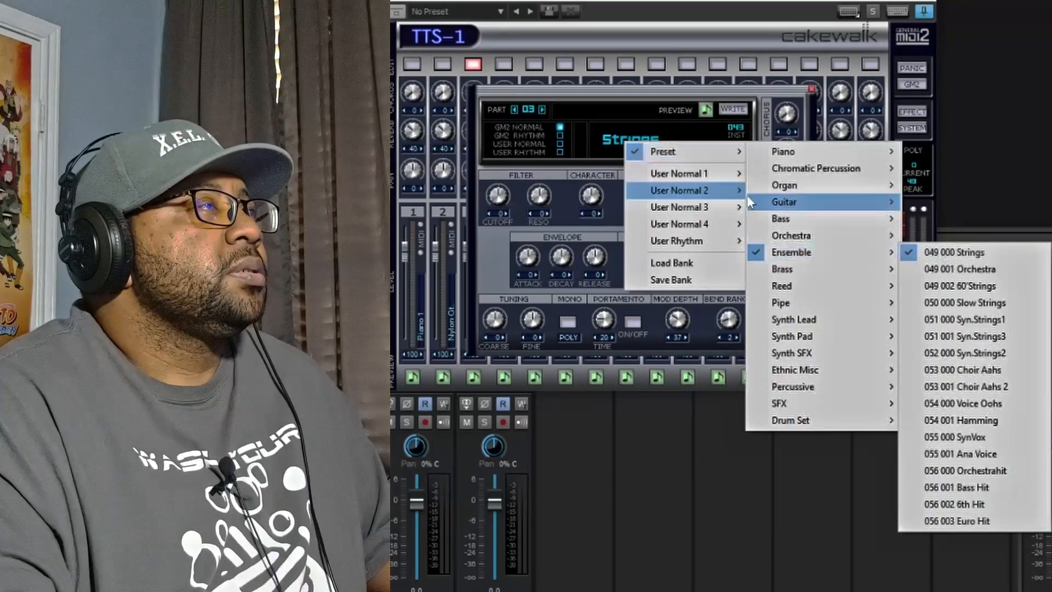
# Assign the brass preset 057 000 Trumpet to TTS-1 part 04 and preview its sound
pyautogui.click(542, 110)
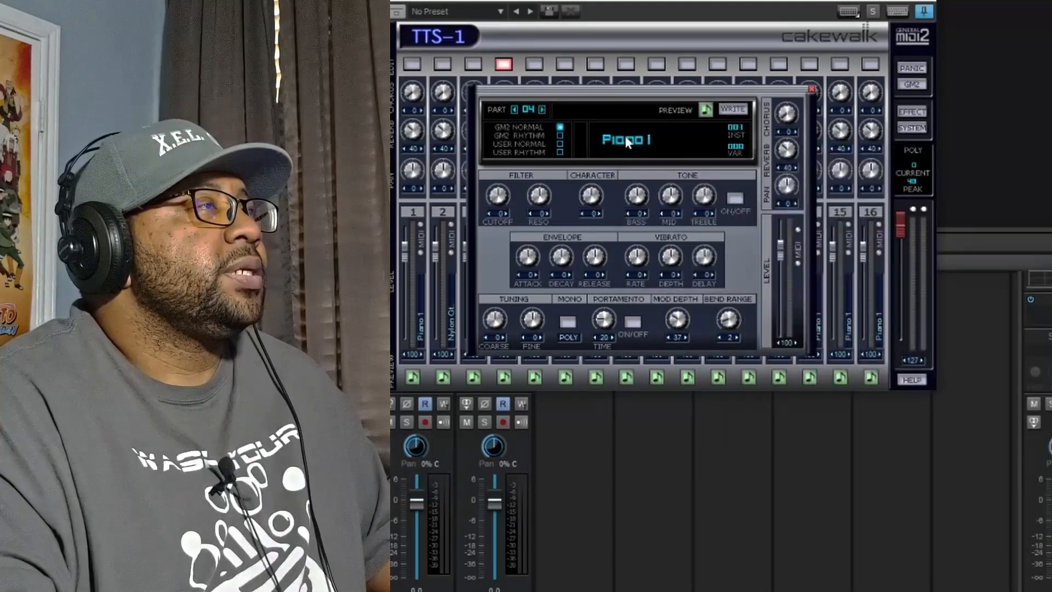
pyautogui.click(661, 140)
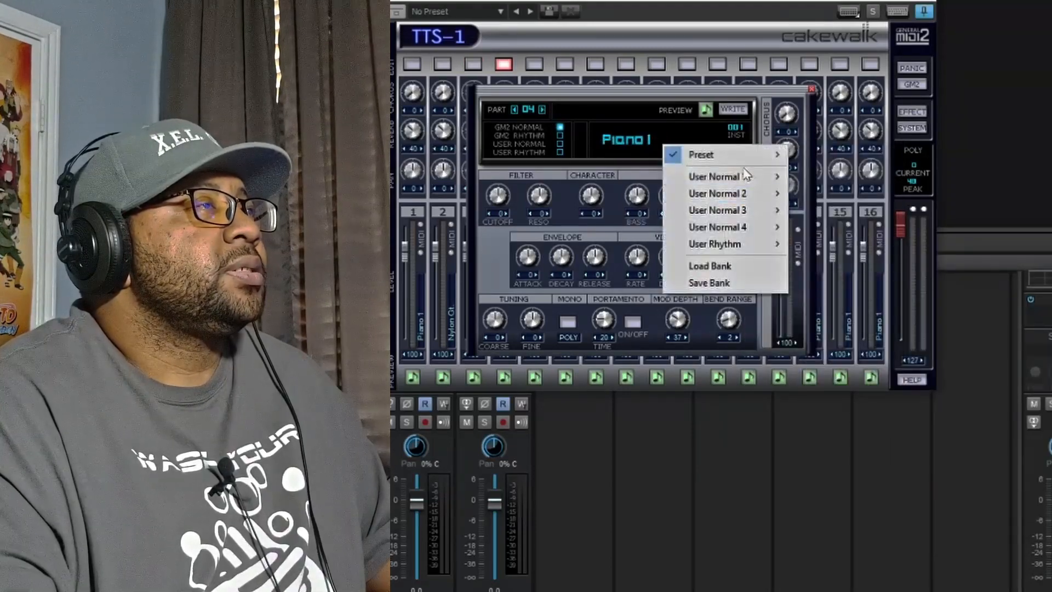
pyautogui.moveTo(753, 157)
pyautogui.moveTo(901, 260)
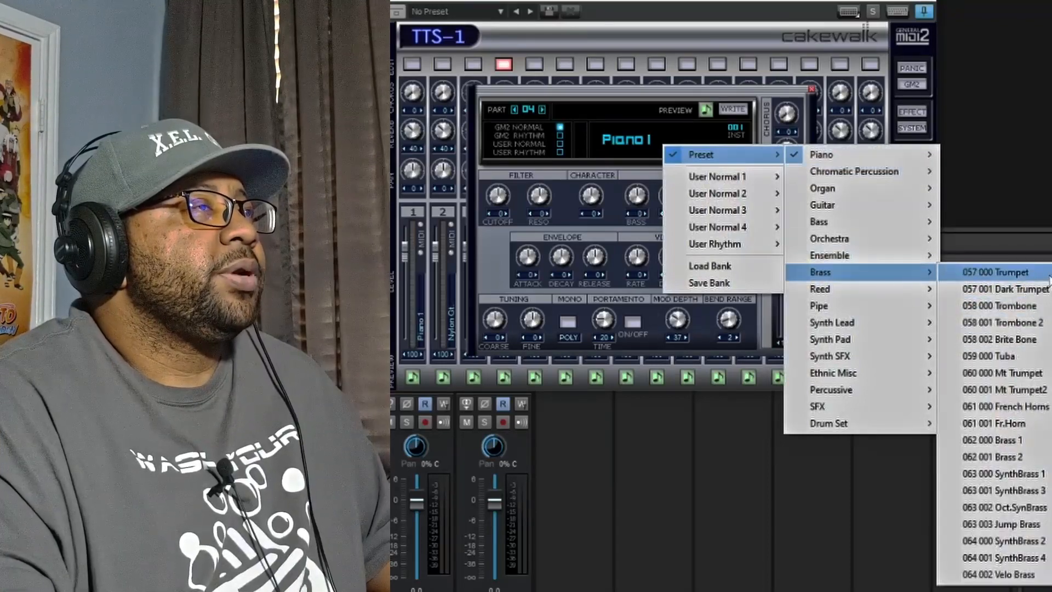
pyautogui.click(1045, 274)
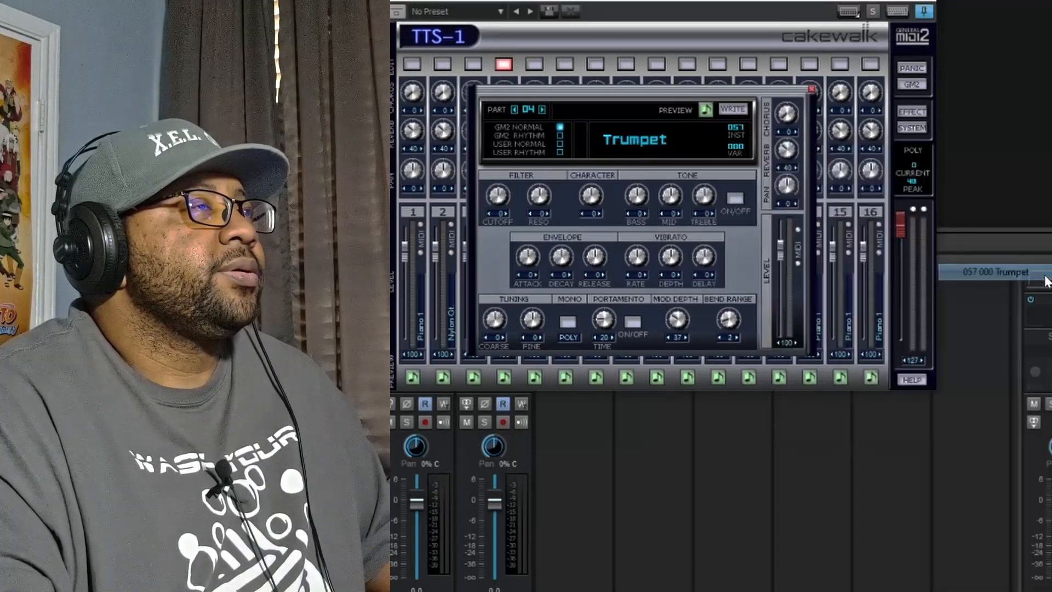
pyautogui.click(706, 110)
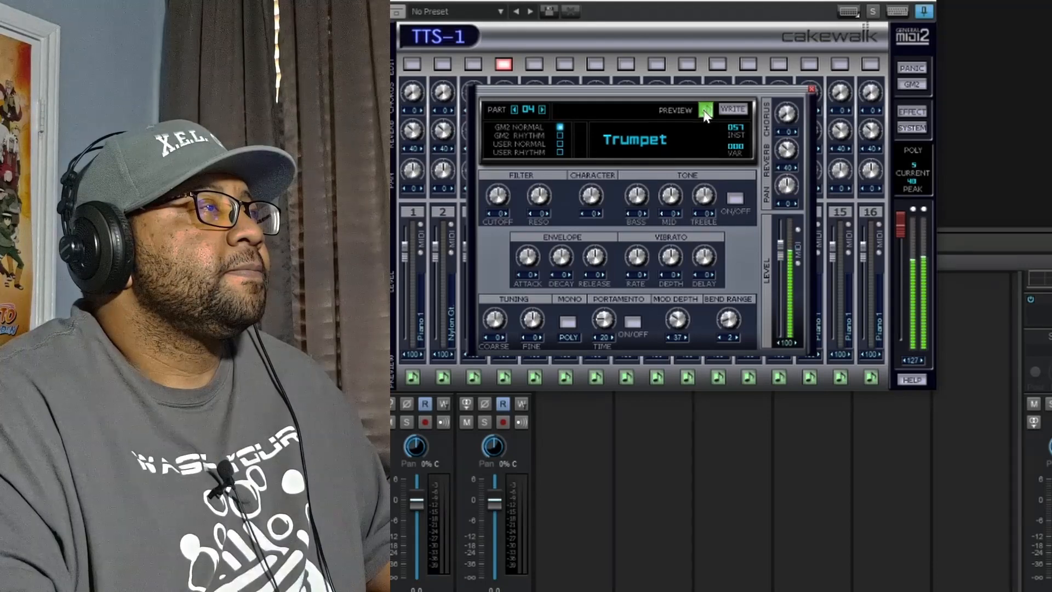
pyautogui.click(705, 111)
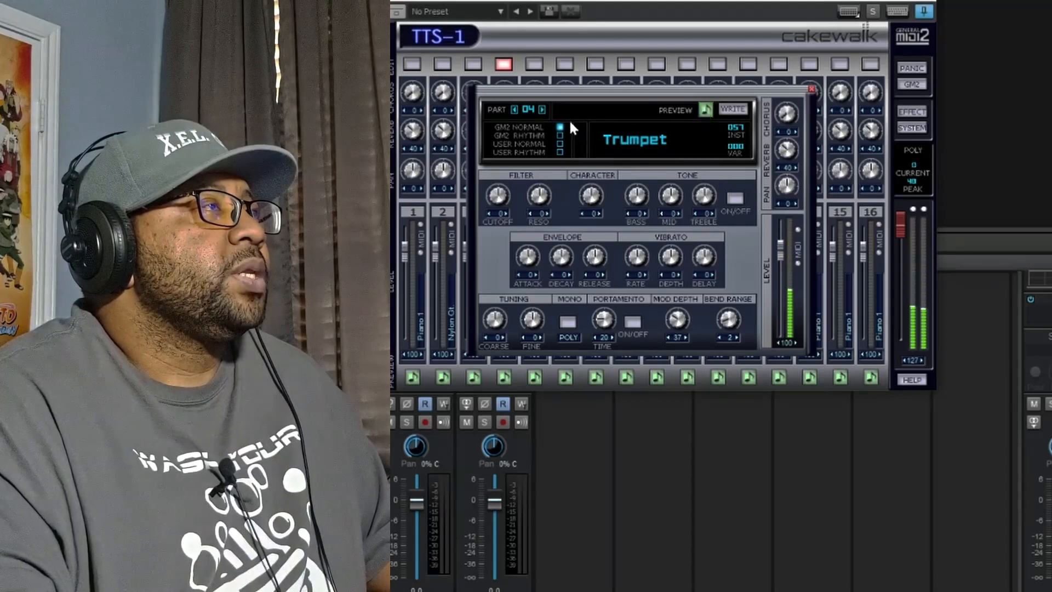
# Assign the pipe preset 076 000 Pan Flute to TTS-1 part 05, preview it and close the part editor
pyautogui.click(541, 109)
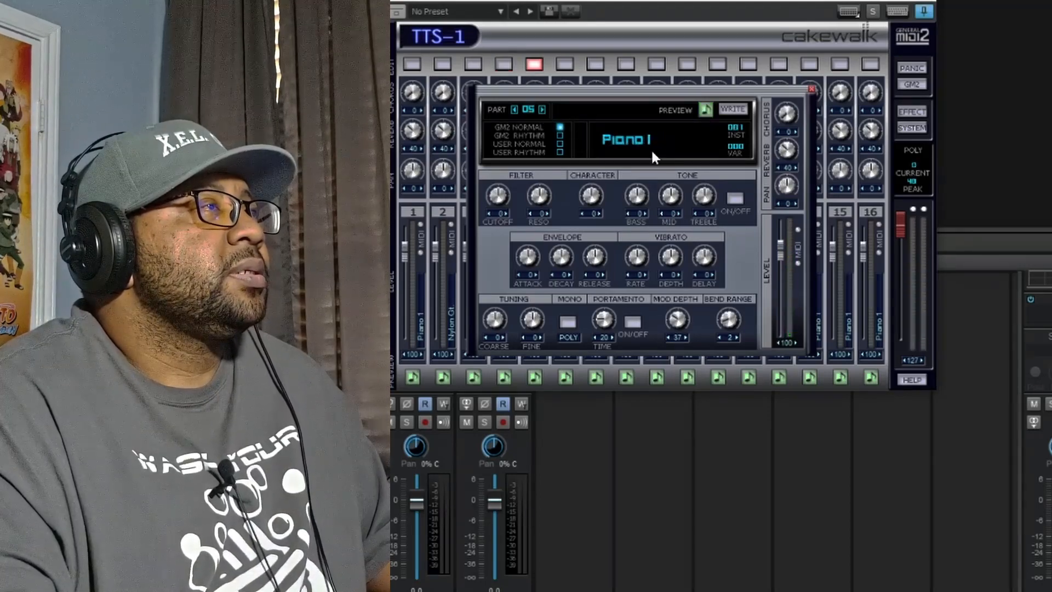
pyautogui.click(640, 139)
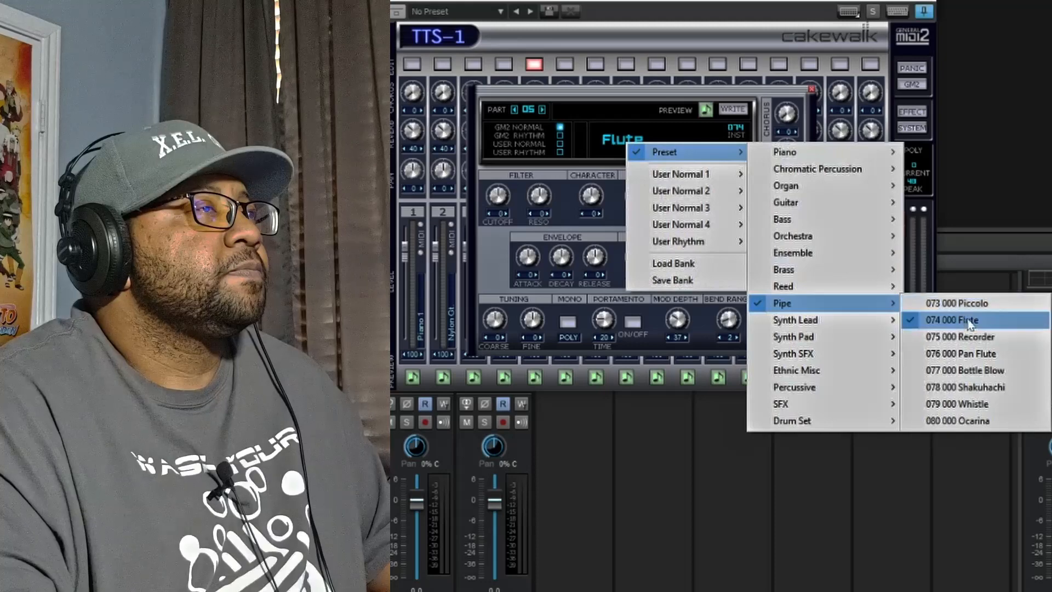
pyautogui.click(988, 354)
pyautogui.click(706, 110)
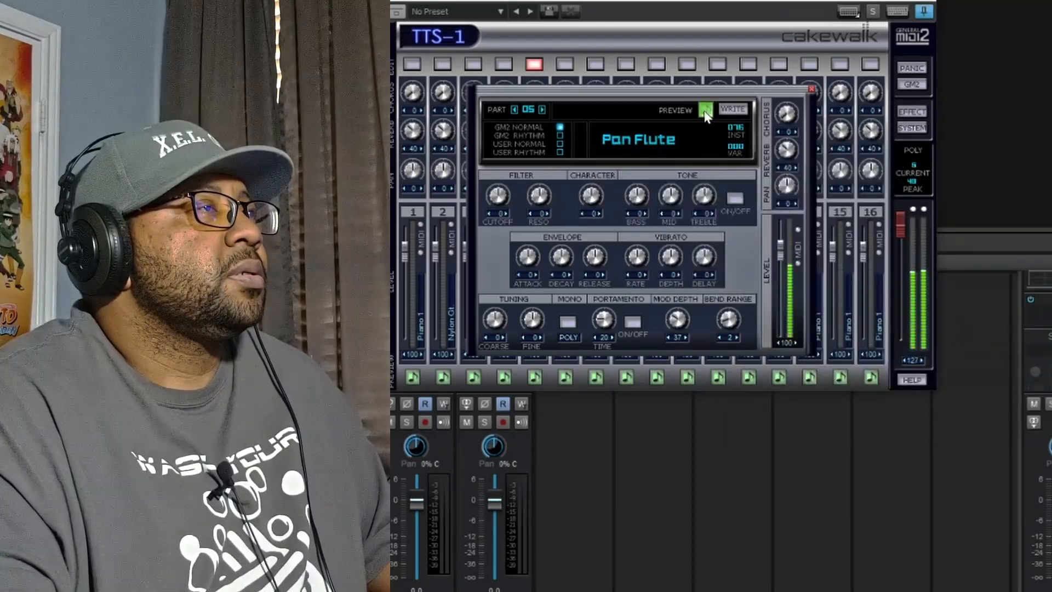
pyautogui.click(705, 112)
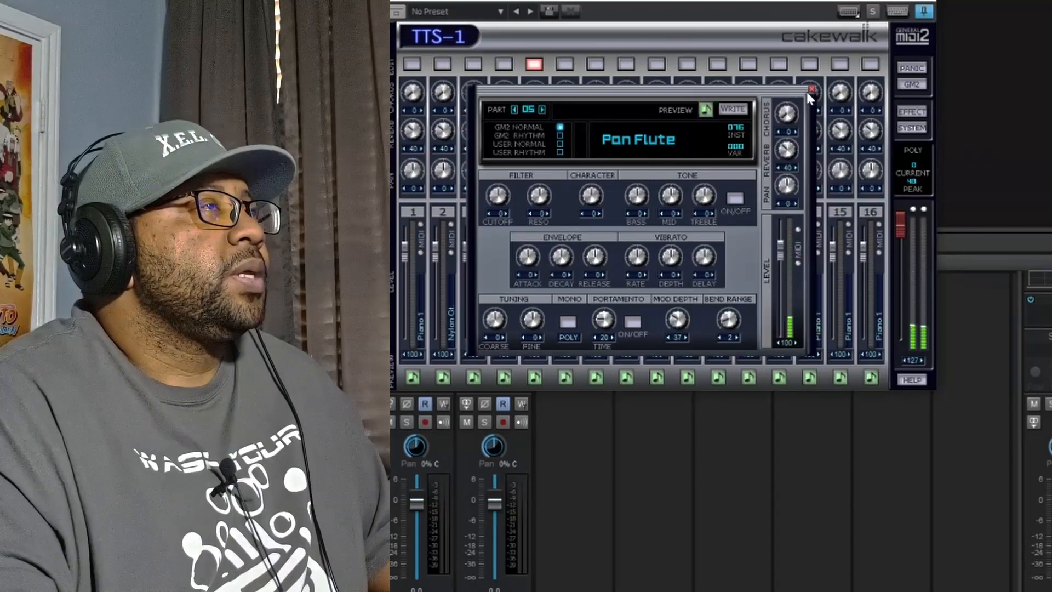
pyautogui.click(812, 92)
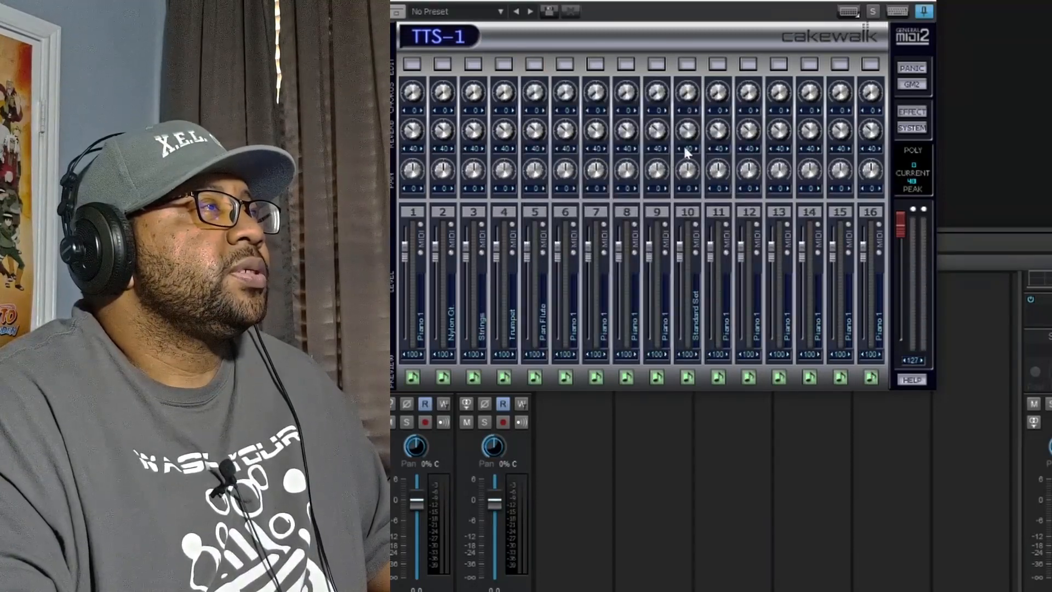
# Assign the synth pad preset 090 000 Warm Pad to TTS-1 part 06, preview it and close the part editor
pyautogui.click(565, 64)
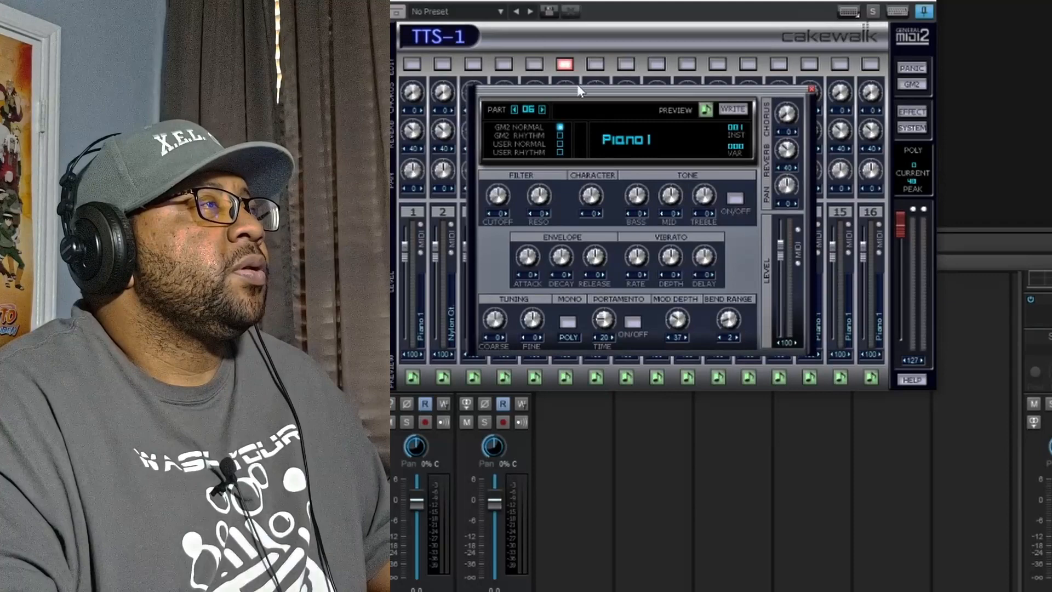
pyautogui.click(542, 109)
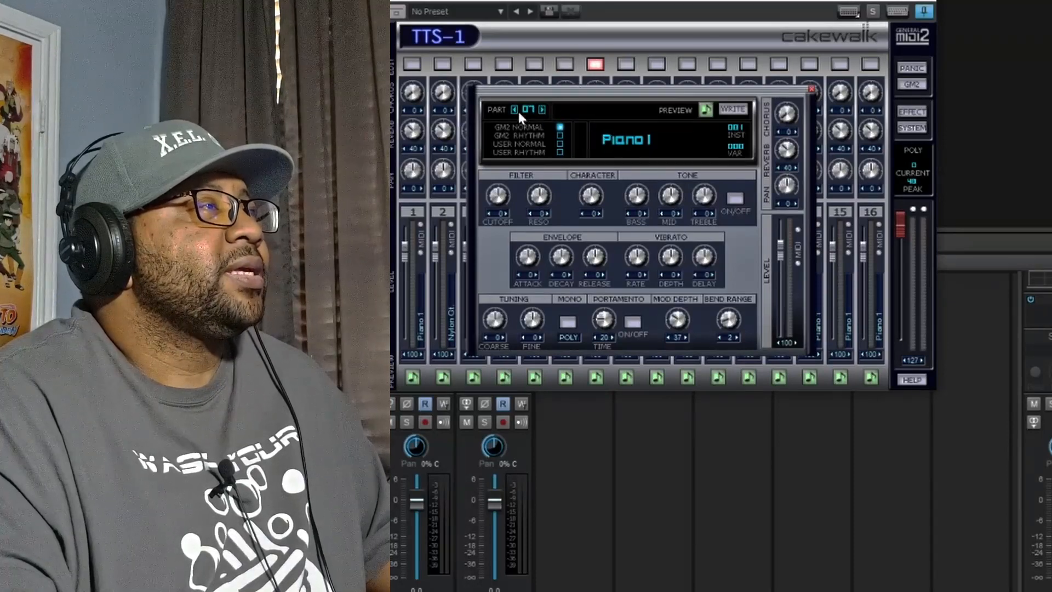
pyautogui.click(513, 110)
pyautogui.click(634, 143)
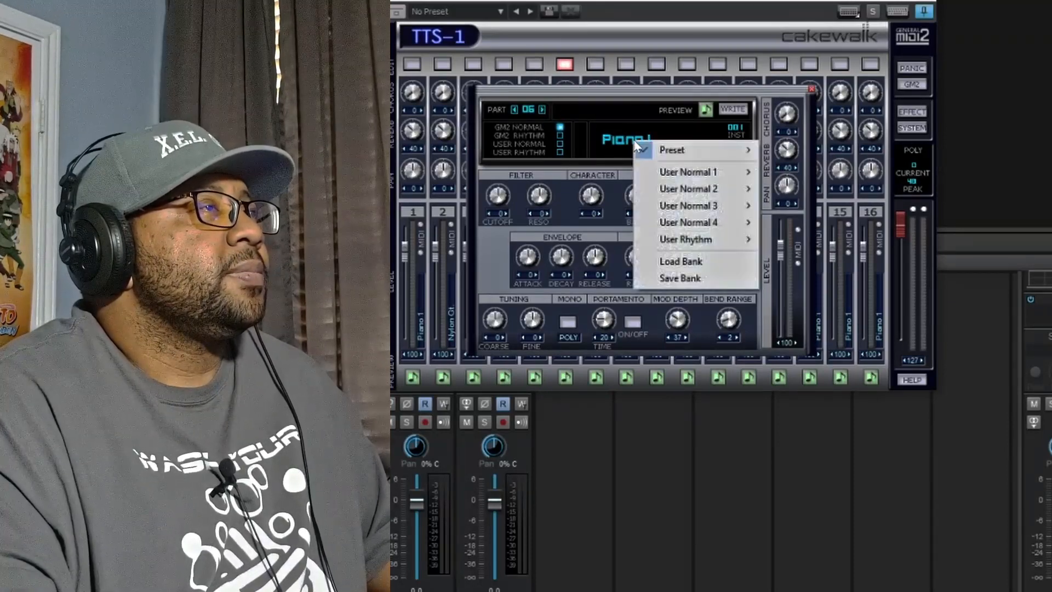
pyautogui.moveTo(704, 149)
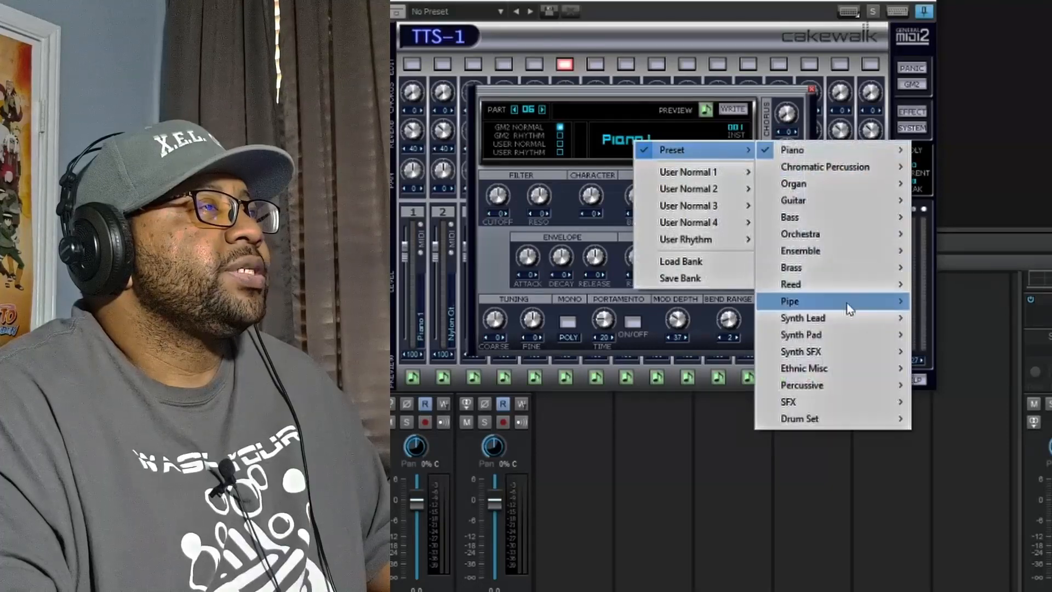
pyautogui.moveTo(854, 343)
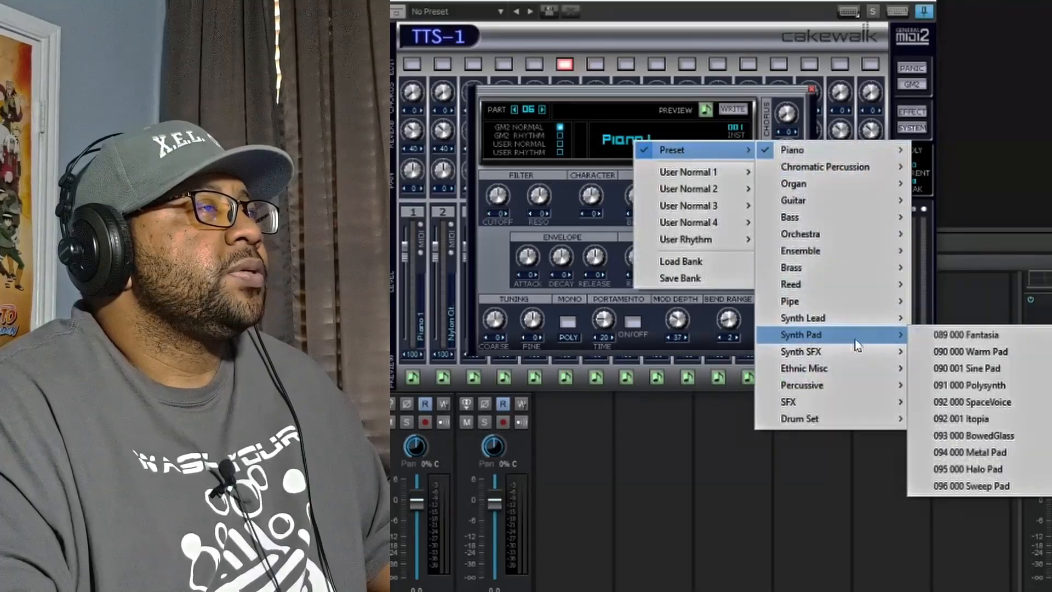
pyautogui.click(994, 351)
pyautogui.click(704, 110)
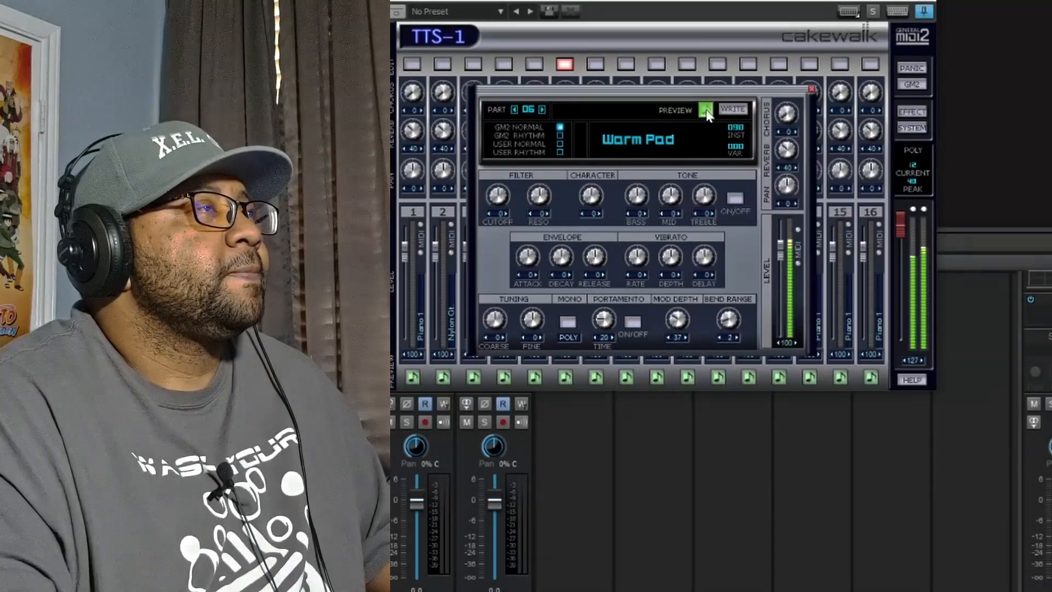
pyautogui.click(705, 111)
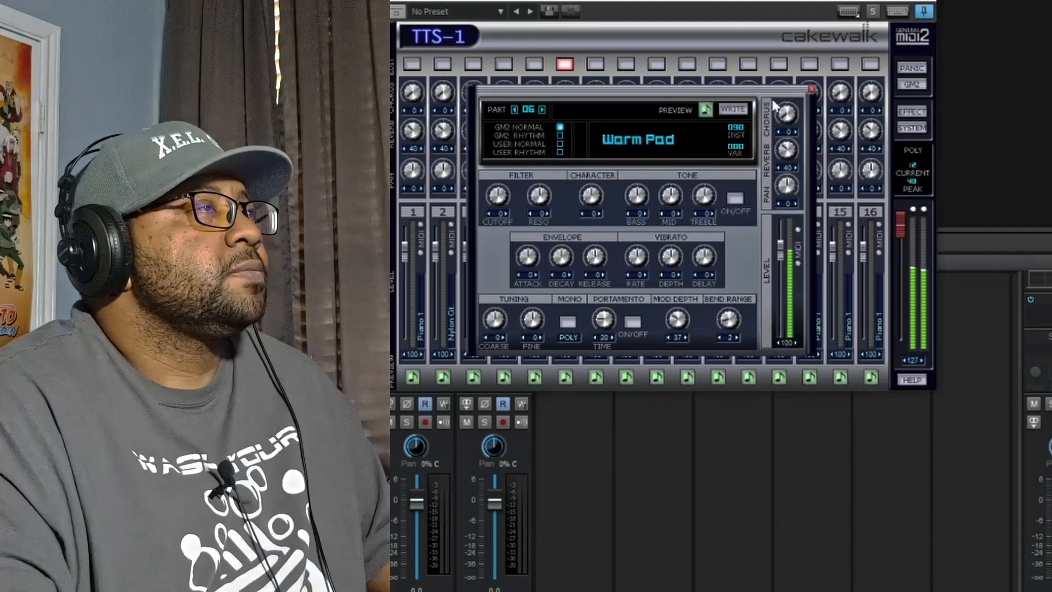
pyautogui.click(810, 88)
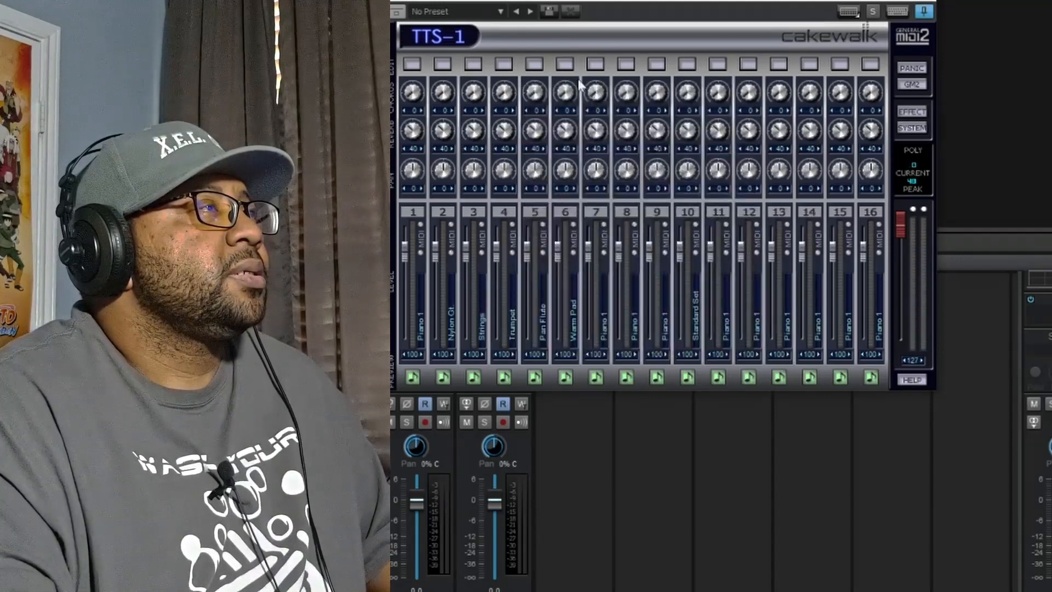
# Assign the Synth SFX preset 097 000 Ice Rain to TTS-1 part 07 and preview its sound
pyautogui.click(596, 64)
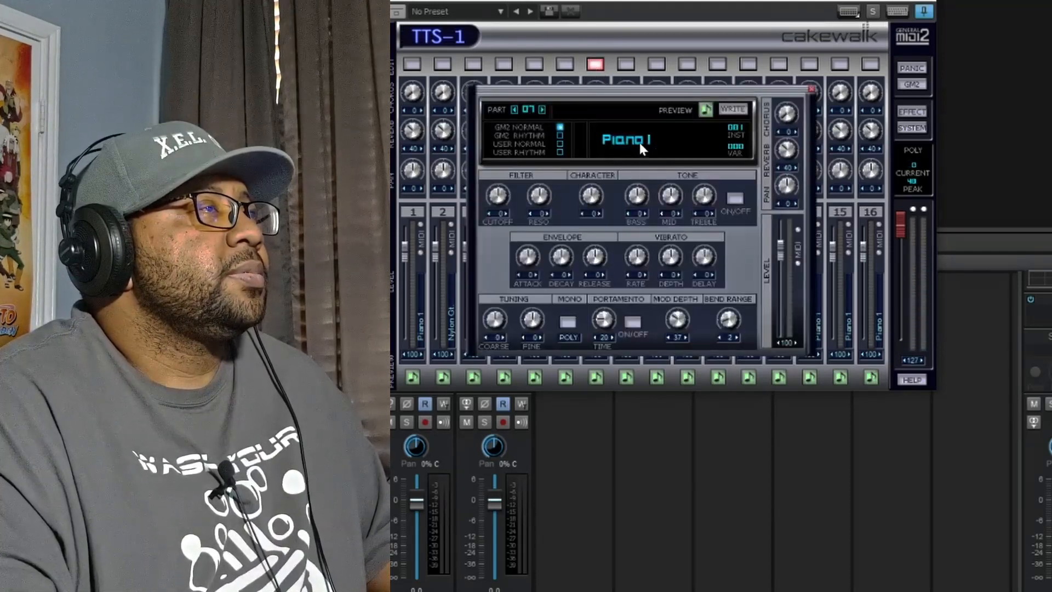
pyautogui.click(638, 139)
pyautogui.moveTo(694, 148)
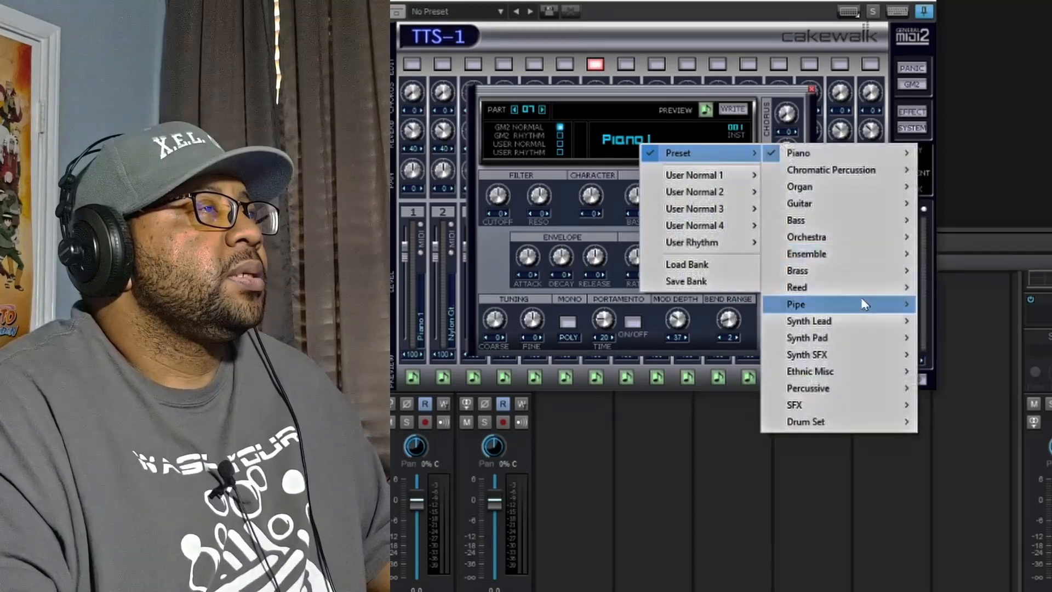
pyautogui.moveTo(860, 354)
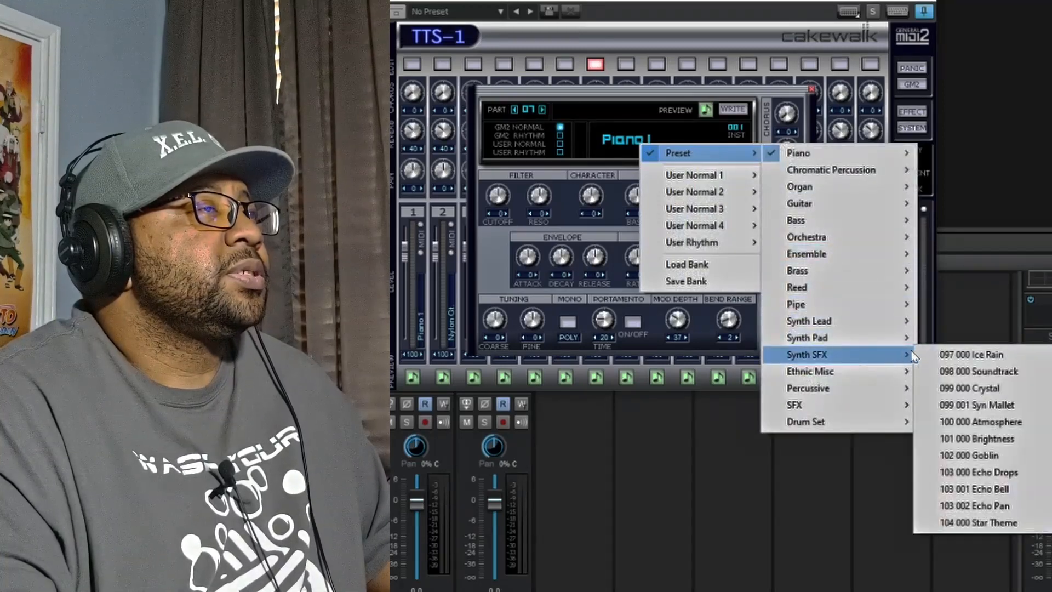
pyautogui.click(971, 354)
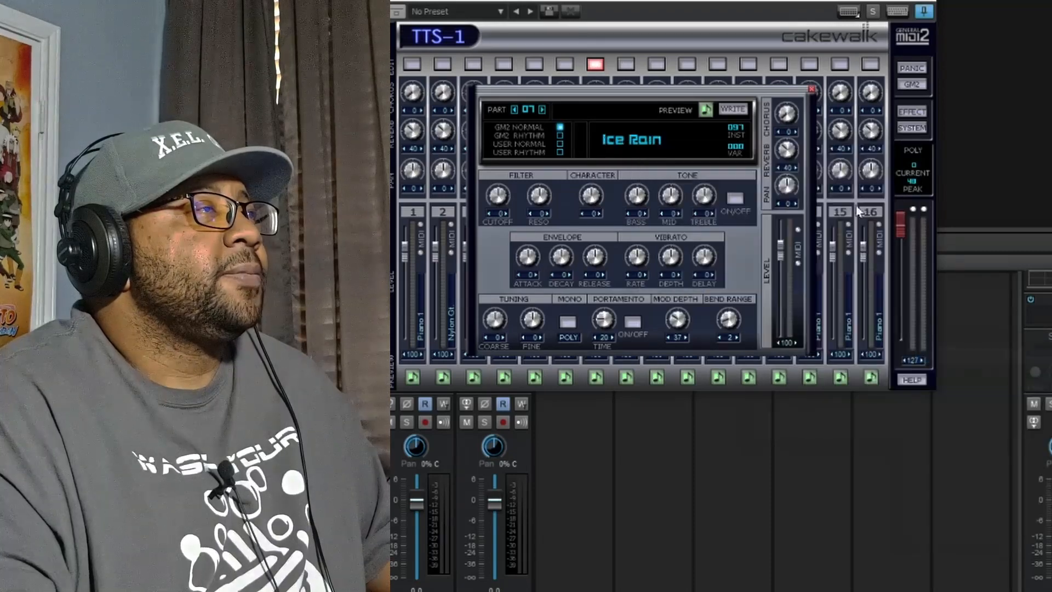
pyautogui.click(705, 111)
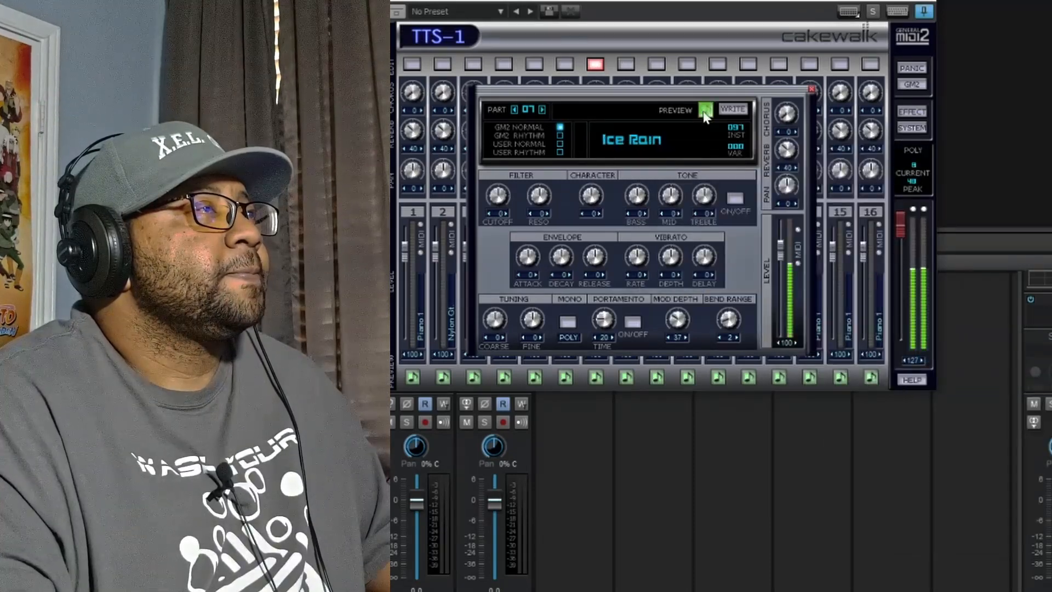
# Assign the Ethnic Misc preset 109 000 Kalimba to TTS-1 part 08, preview it and close the part editor
pyautogui.click(541, 110)
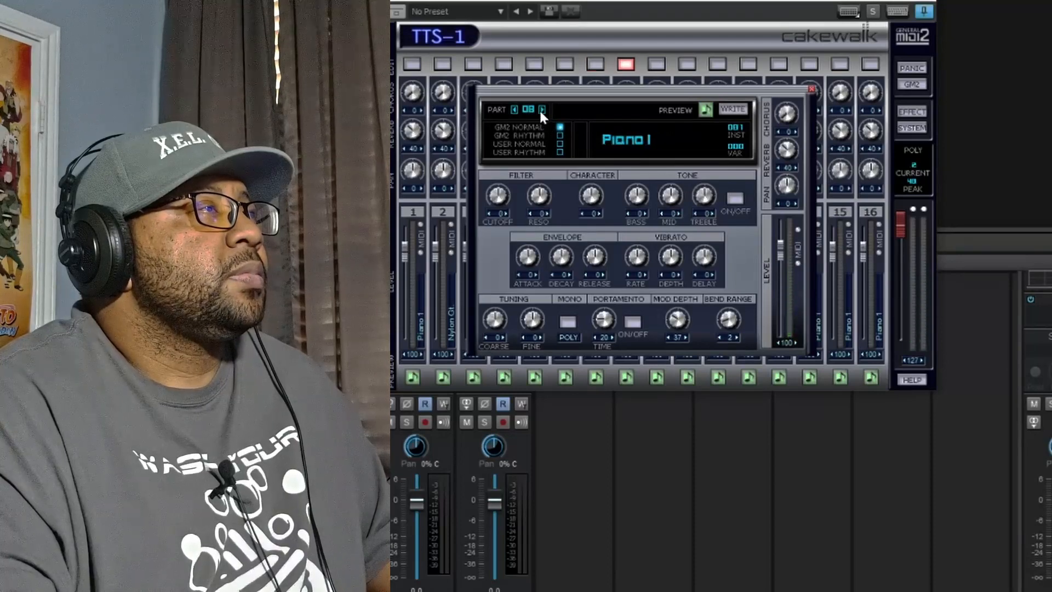
pyautogui.click(706, 111)
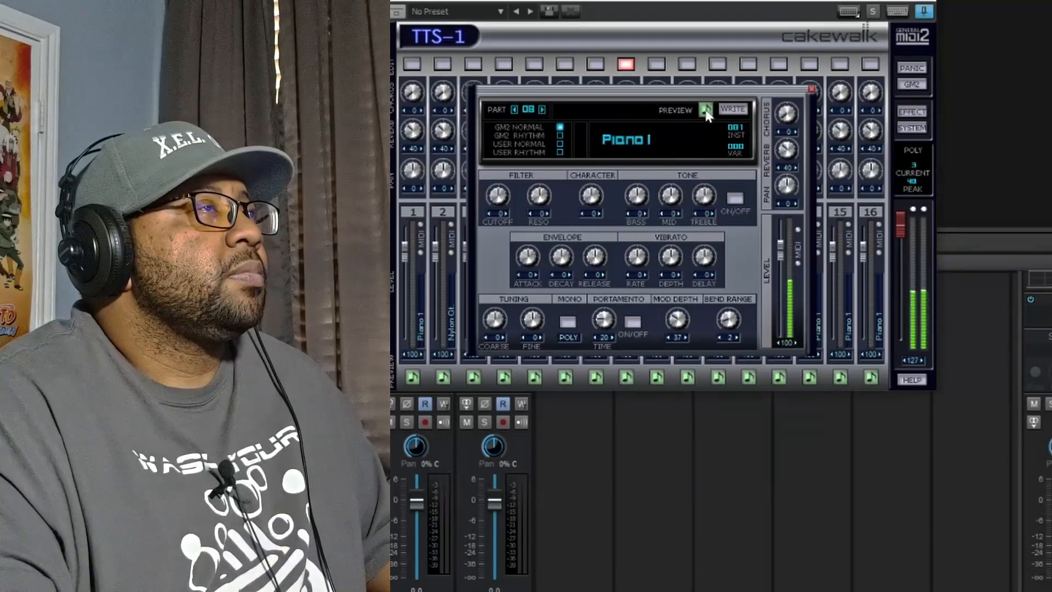
pyautogui.click(622, 140)
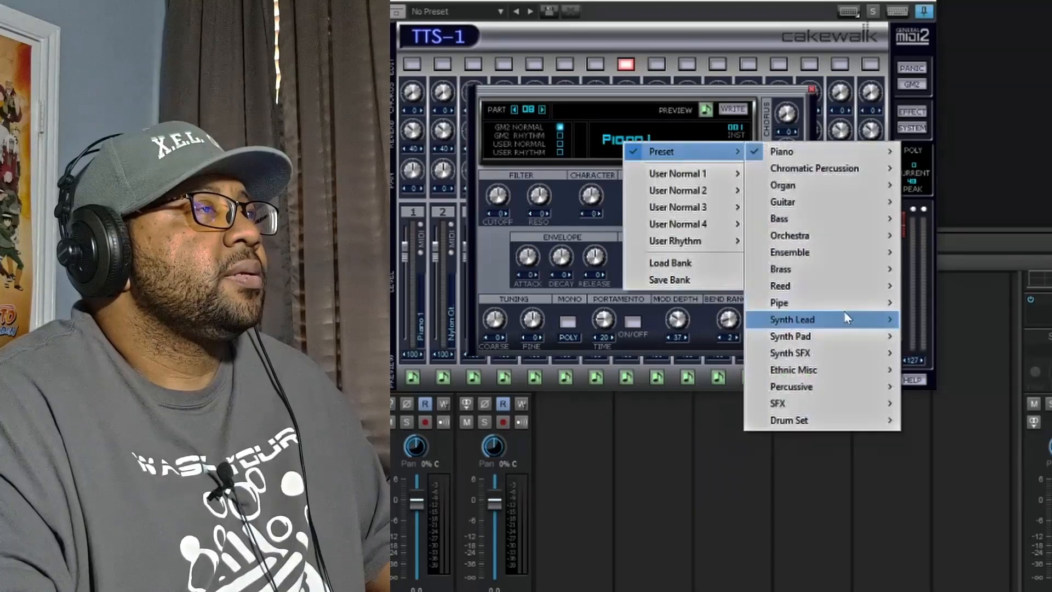
pyautogui.moveTo(839, 370)
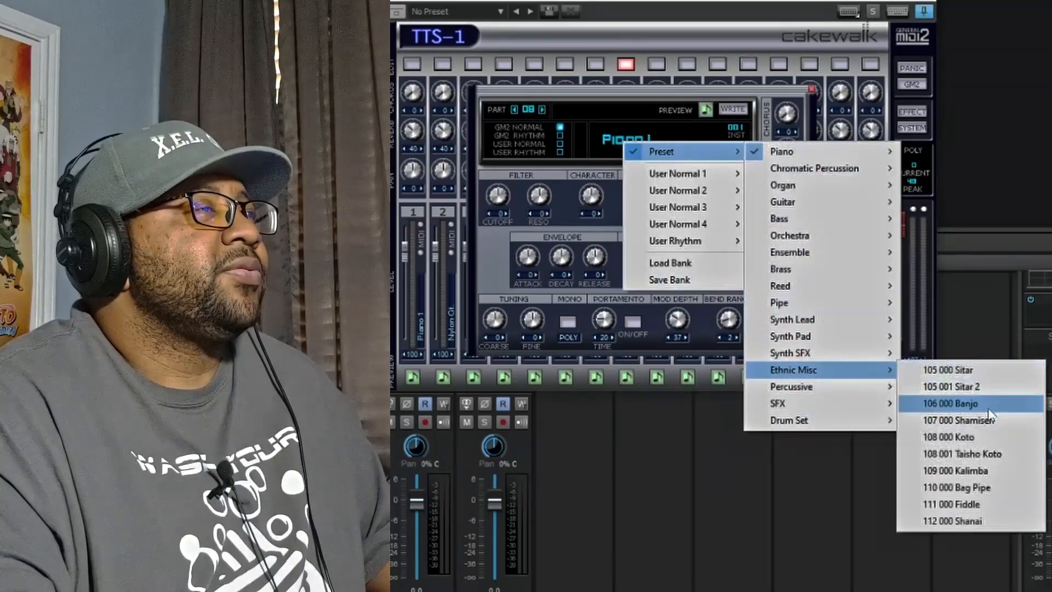
pyautogui.click(1002, 468)
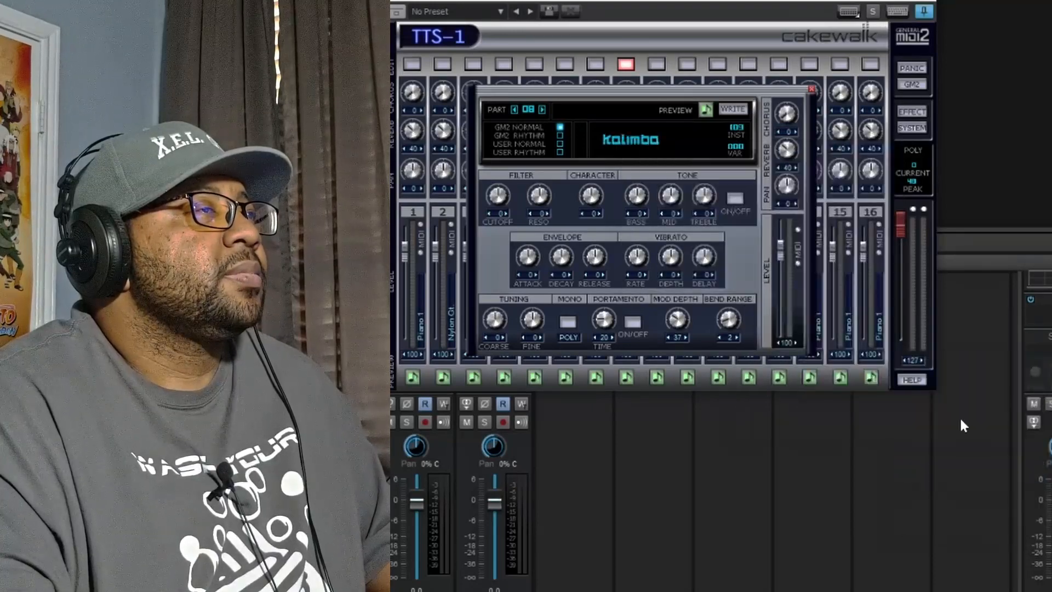
pyautogui.click(706, 110)
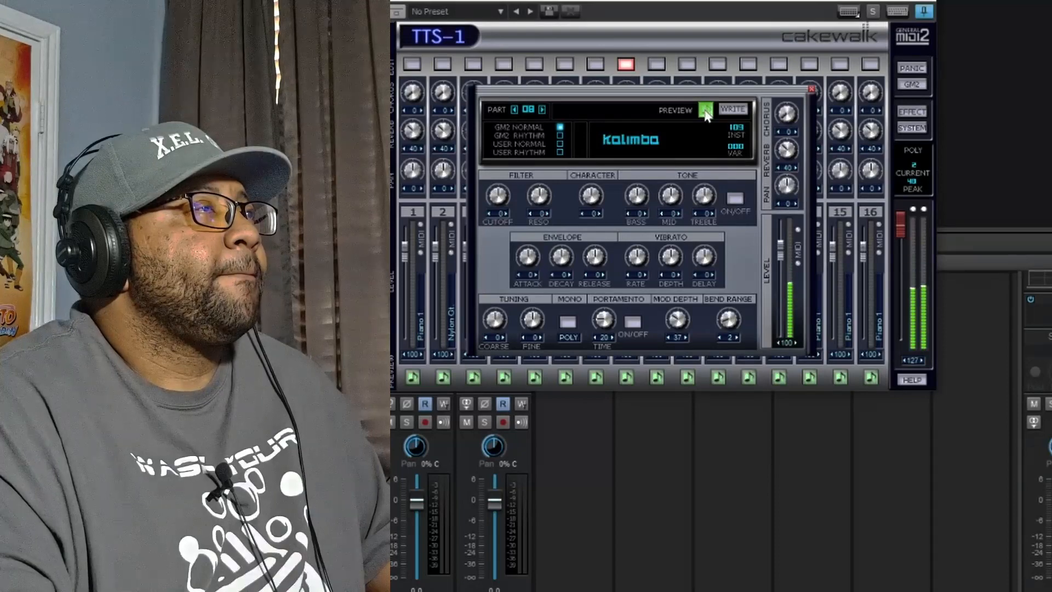
pyautogui.click(811, 88)
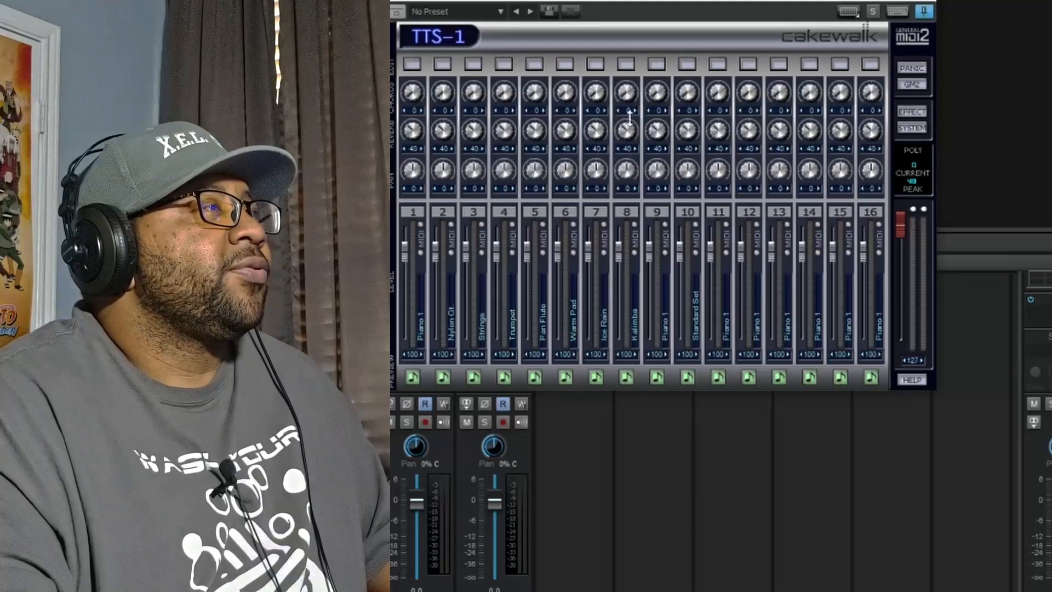
# Save the current TTS-1 sound setup as a plug-in preset named Freeware Setup 1
pyautogui.click(549, 12)
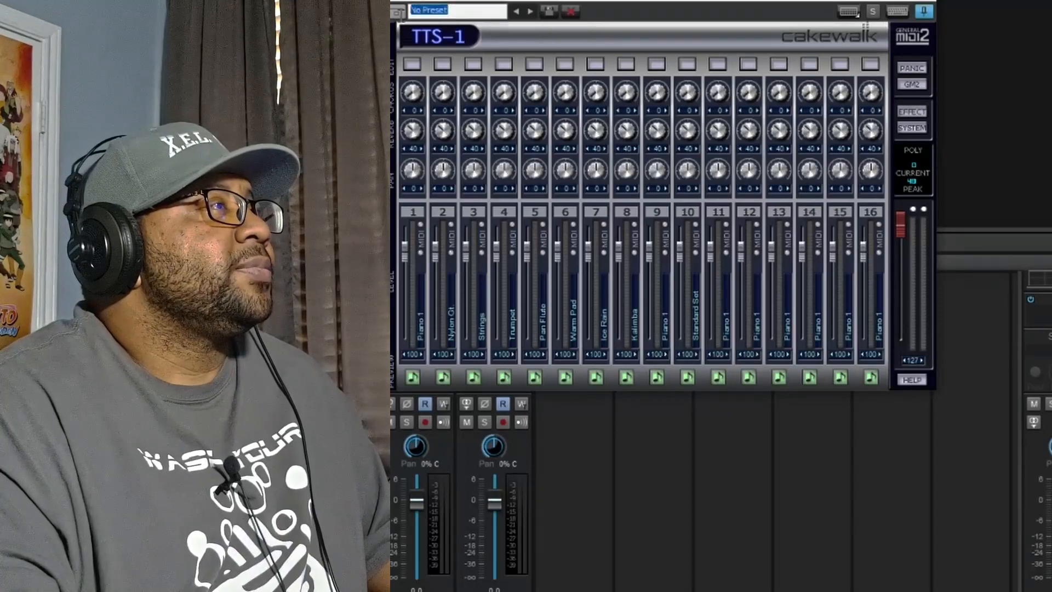
pyautogui.write('Fr')
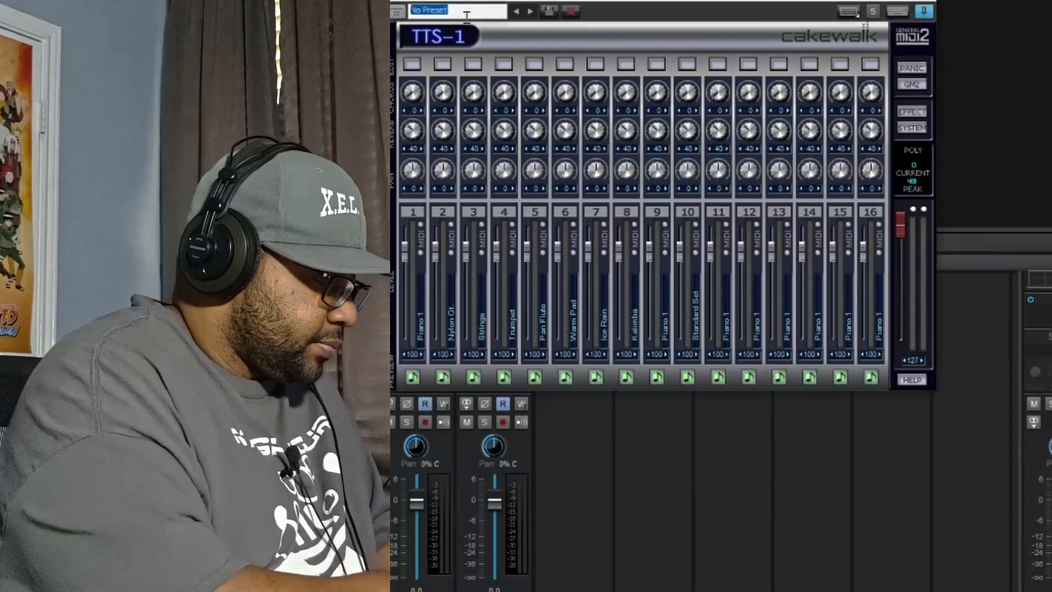
pyautogui.write('eewar')
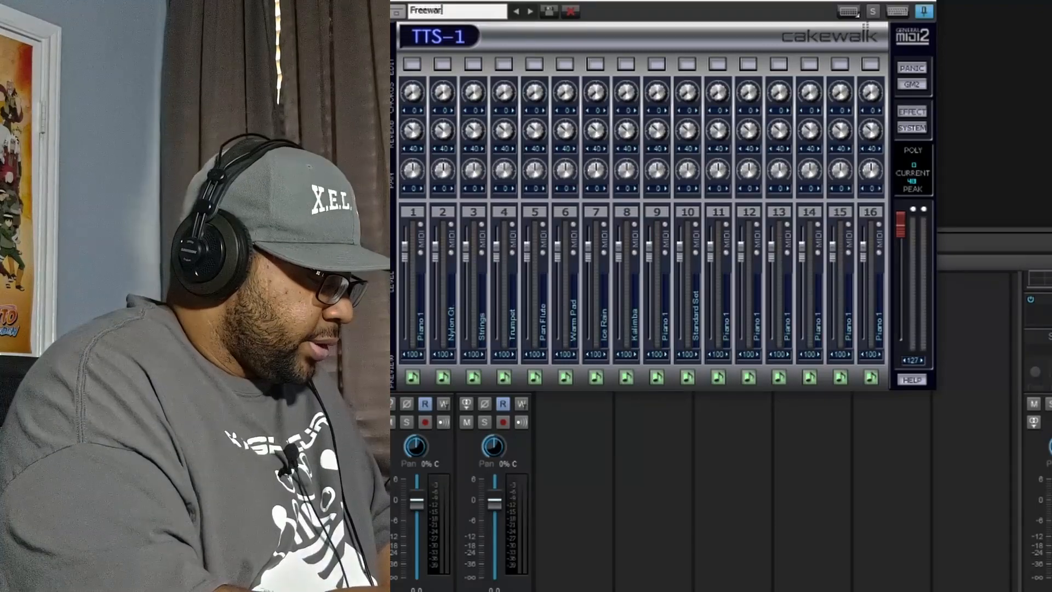
pyautogui.write('e Setup 1')
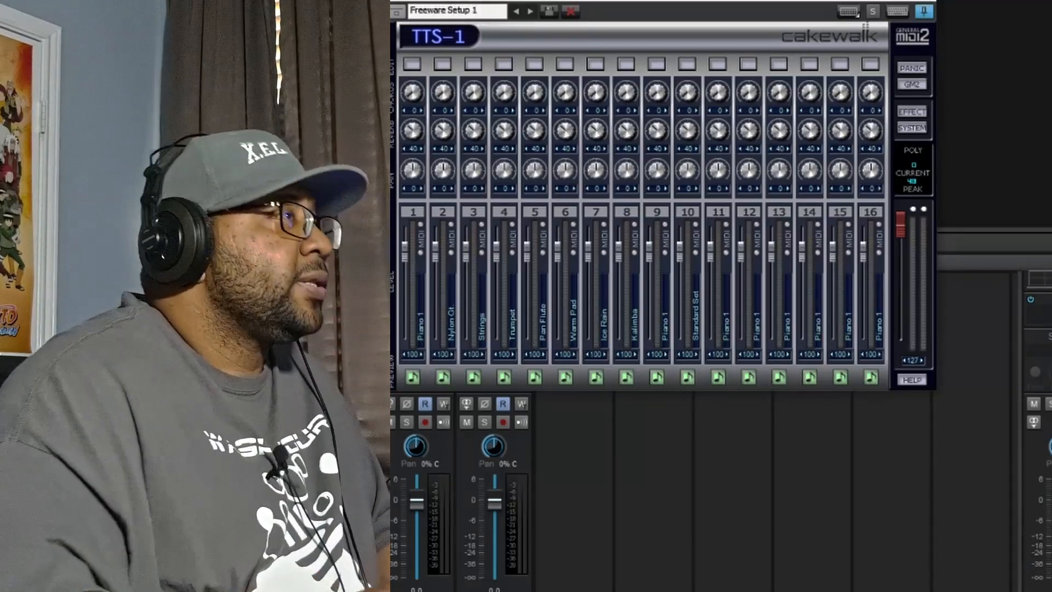
pyautogui.click(548, 15)
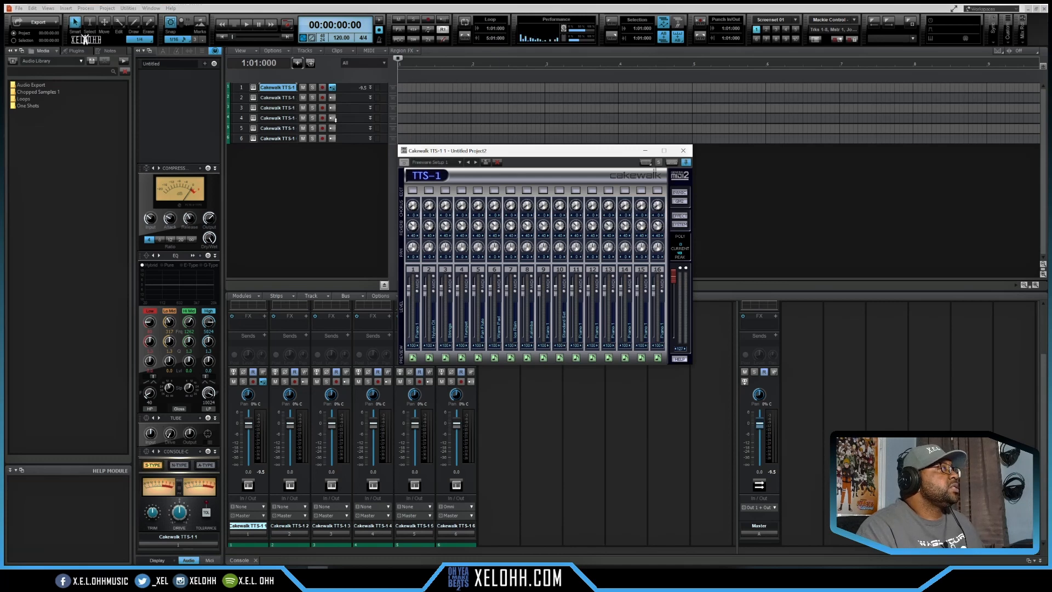
# Expand the first TTS-1 track's strip to reveal its routing controls and show the track's MIDI settings in the inspector
pyautogui.click(371, 89)
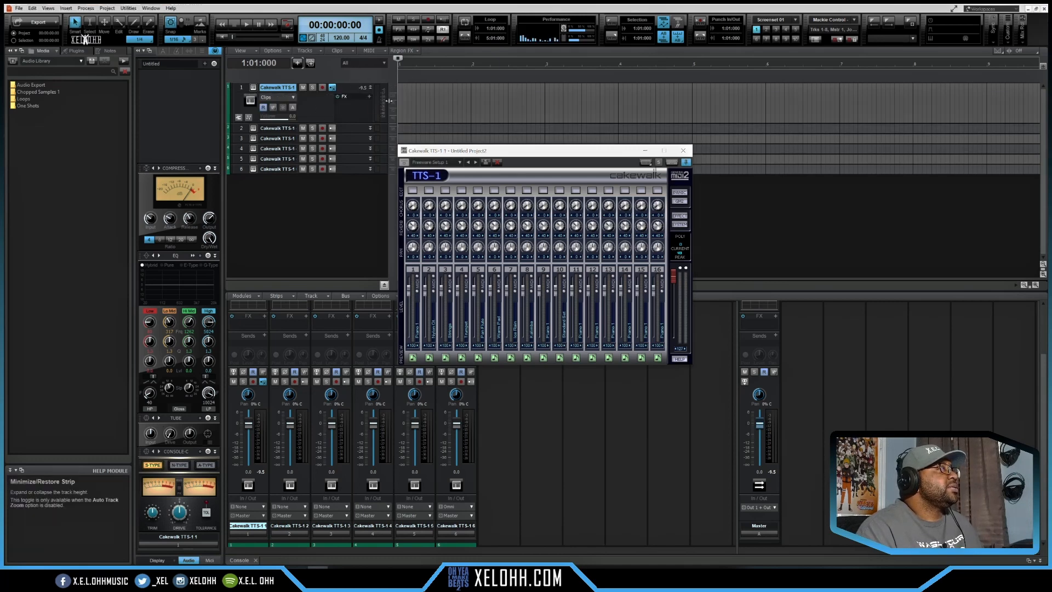
pyautogui.moveTo(388, 107); pyautogui.dragTo(345, 164)
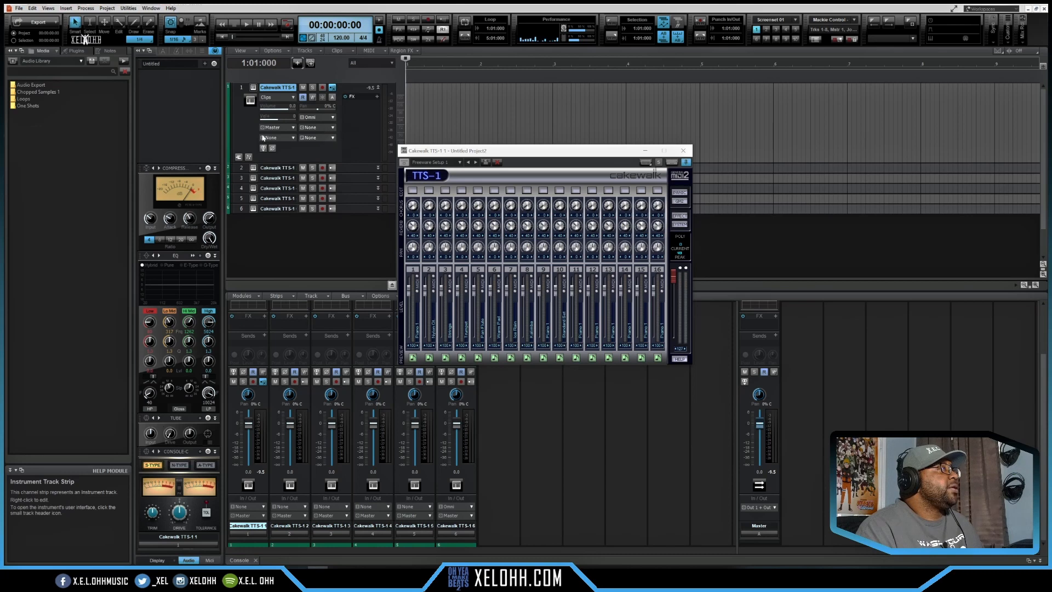
pyautogui.click(215, 51)
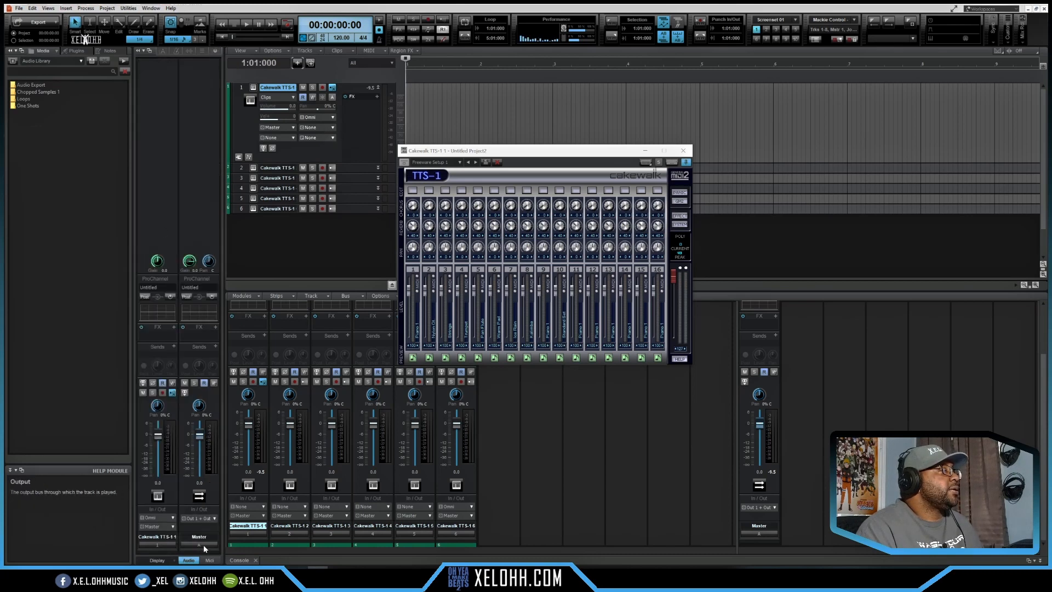
pyautogui.click(211, 561)
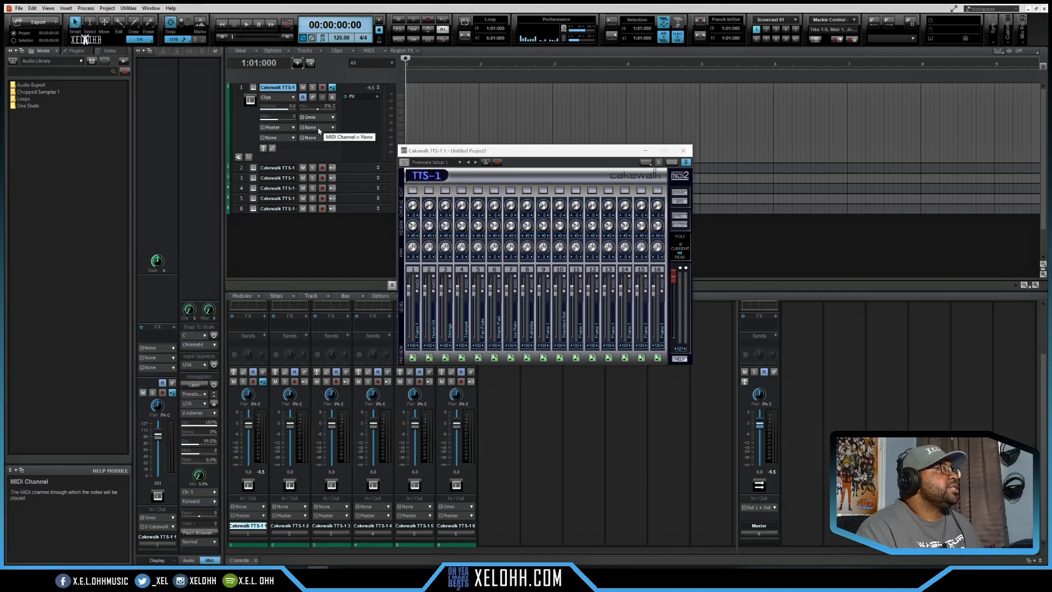
# Try the first track on MIDI channel 2: Cakewalk TTS-1 and on channel 3: Cakewalk TTS-1
pyautogui.click(331, 128)
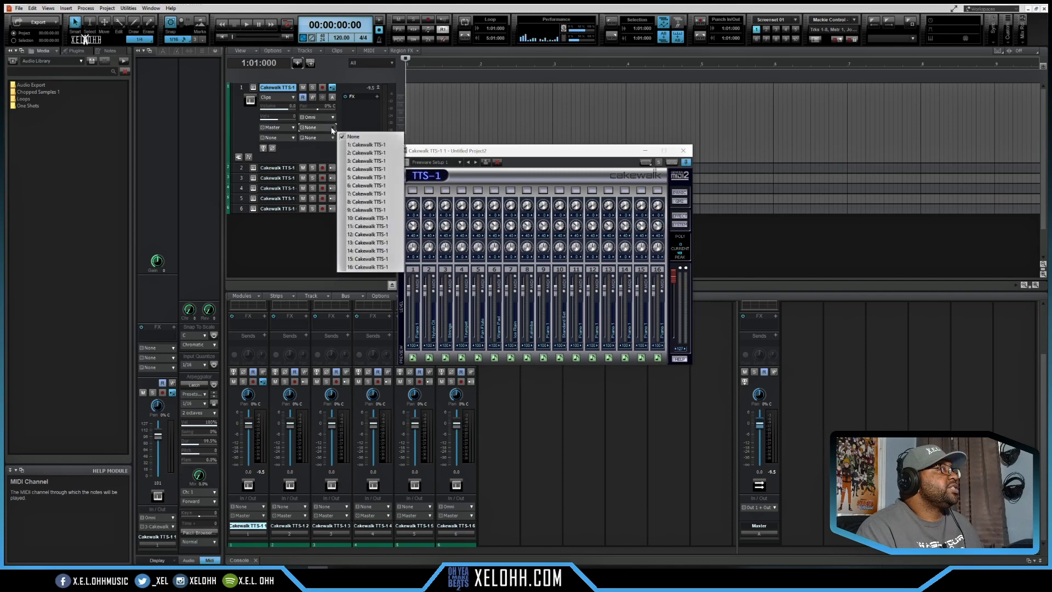
pyautogui.click(365, 153)
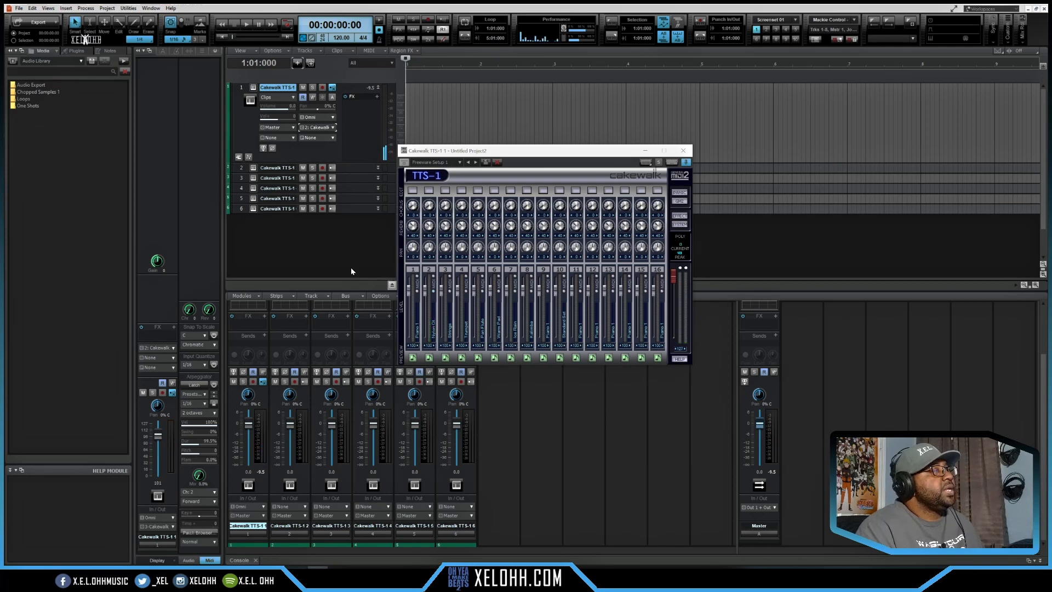
pyautogui.click(173, 348)
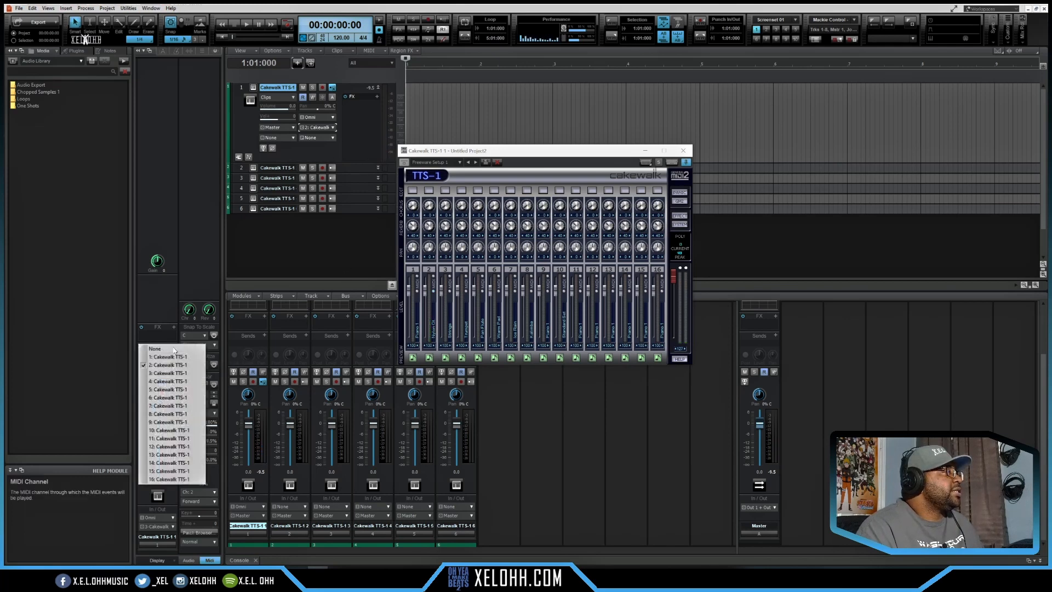
pyautogui.click(171, 373)
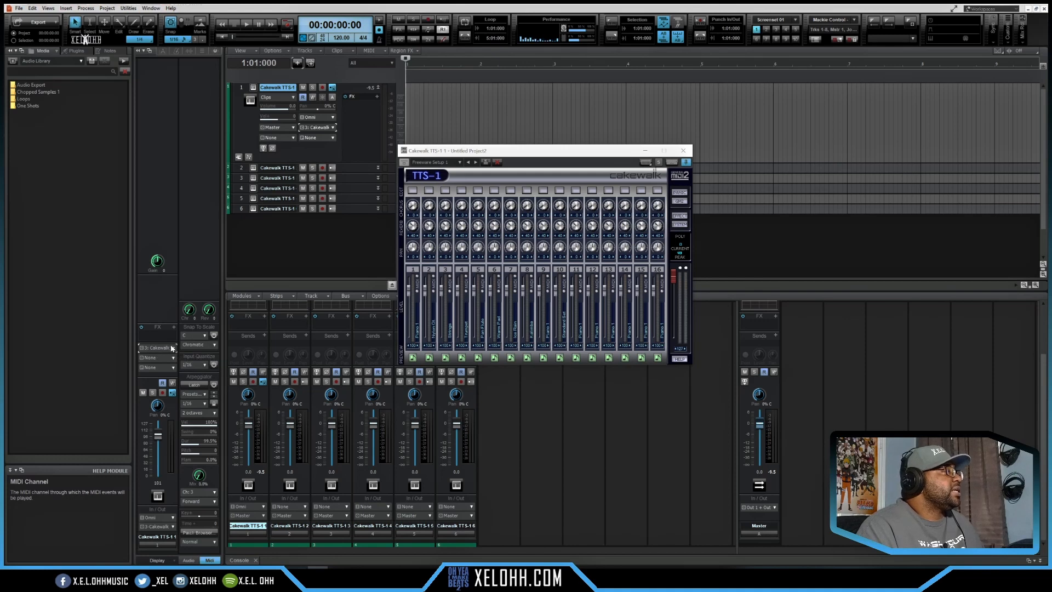
# Set the first track's MIDI channel to 1: Cakewalk TTS-1 and close the TTS-1 plug-in window
pyautogui.click(171, 347)
pyautogui.click(170, 359)
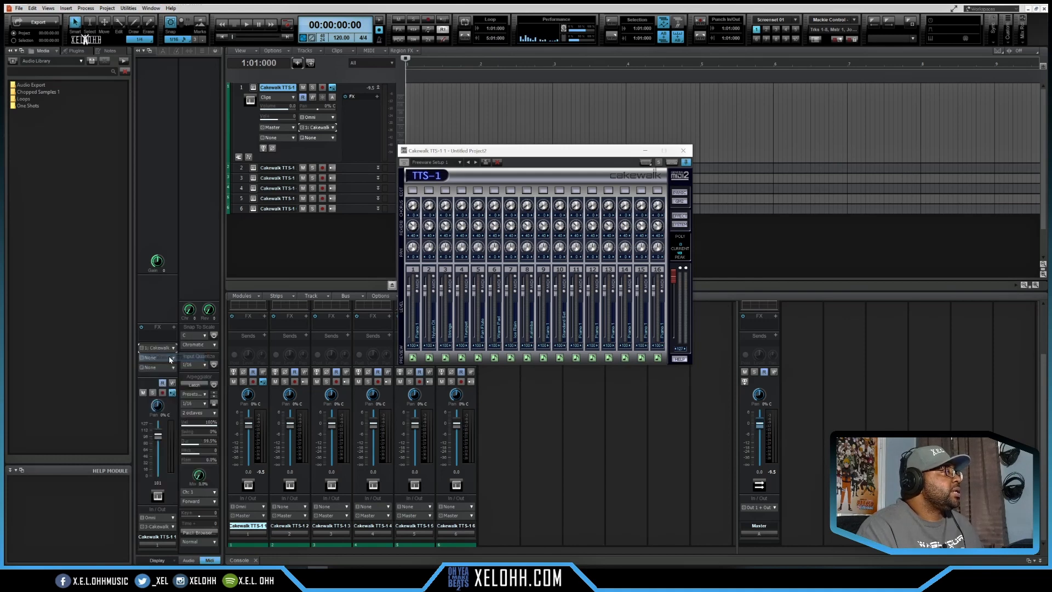
pyautogui.click(685, 151)
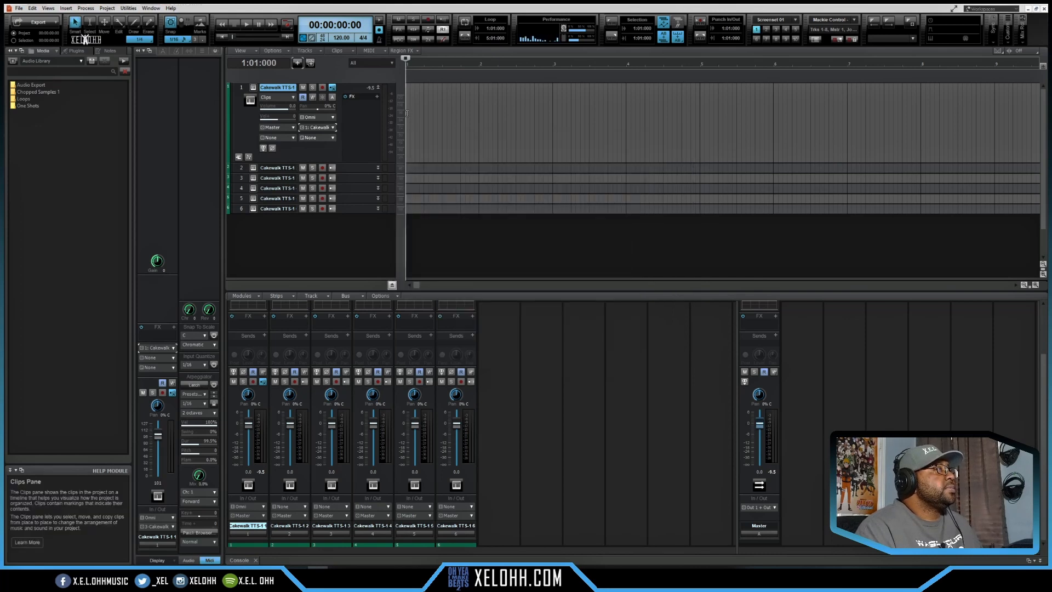
# Open the Piano Roll view for the first TTS-1 track
pyautogui.rightClick(407, 113)
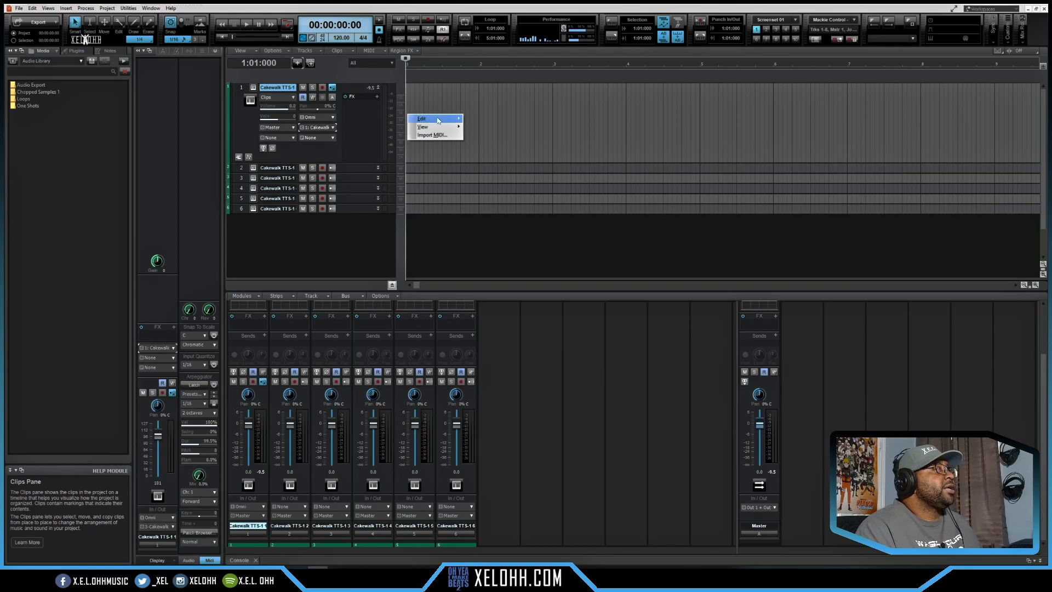
pyautogui.moveTo(448, 122)
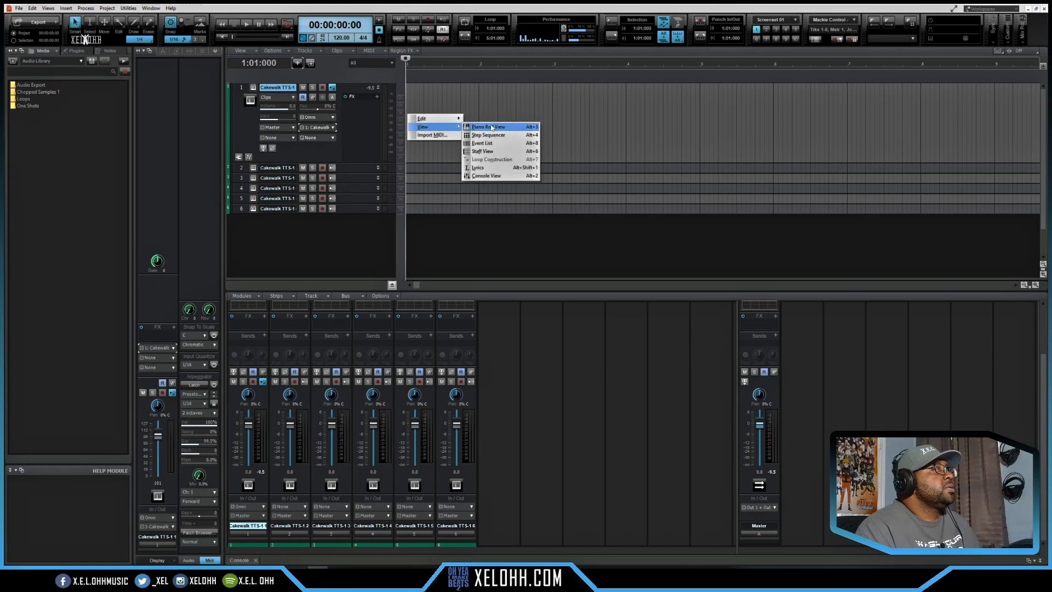
pyautogui.click(491, 127)
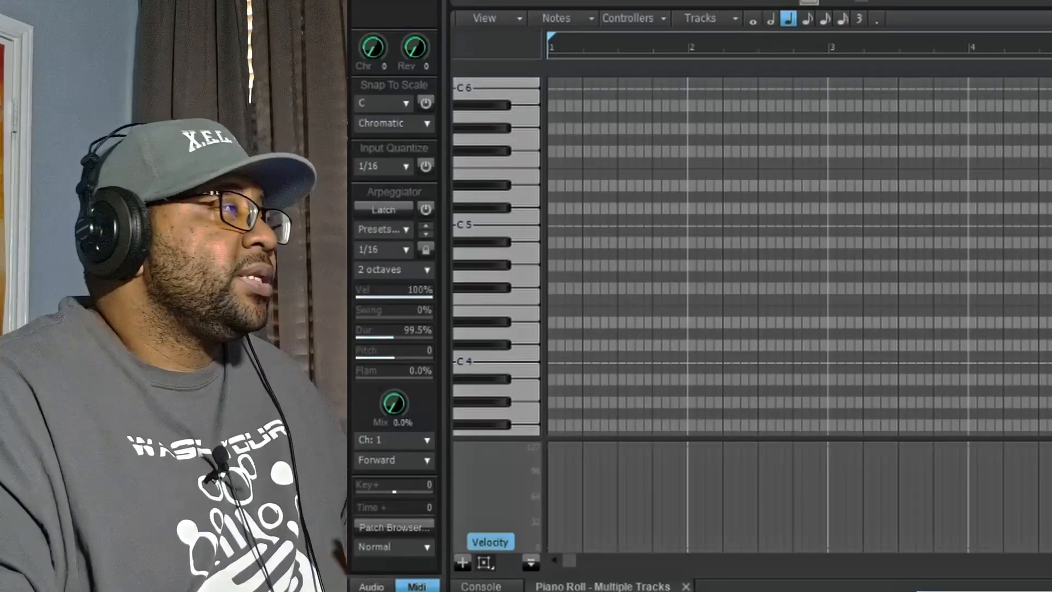
# Enable Snap To Scale for the track and set the C scale to Aeolian (Natural Minor)
pyautogui.click(425, 102)
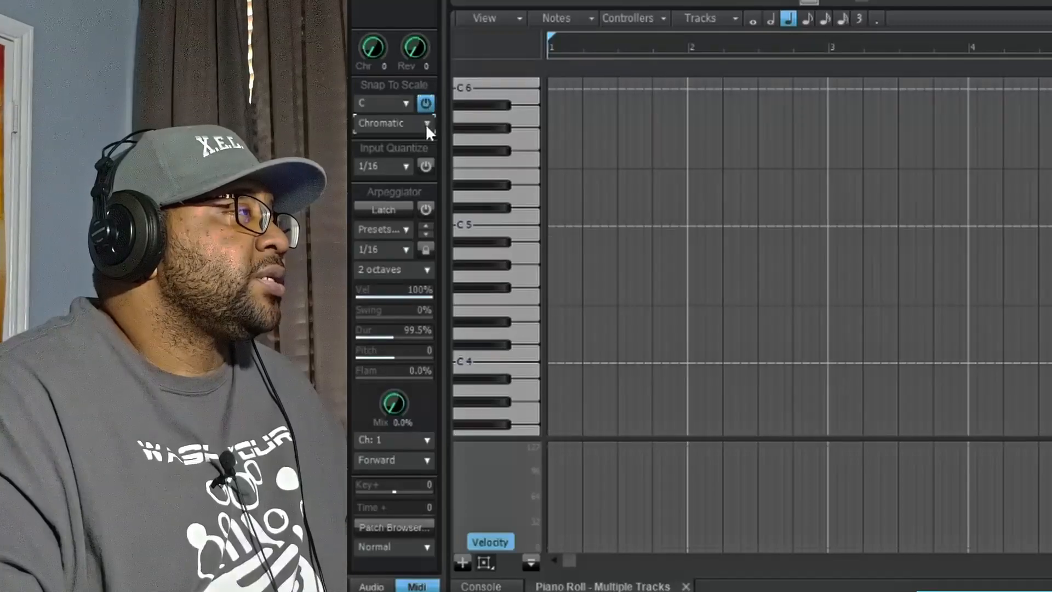
pyautogui.click(427, 124)
pyautogui.moveTo(461, 143)
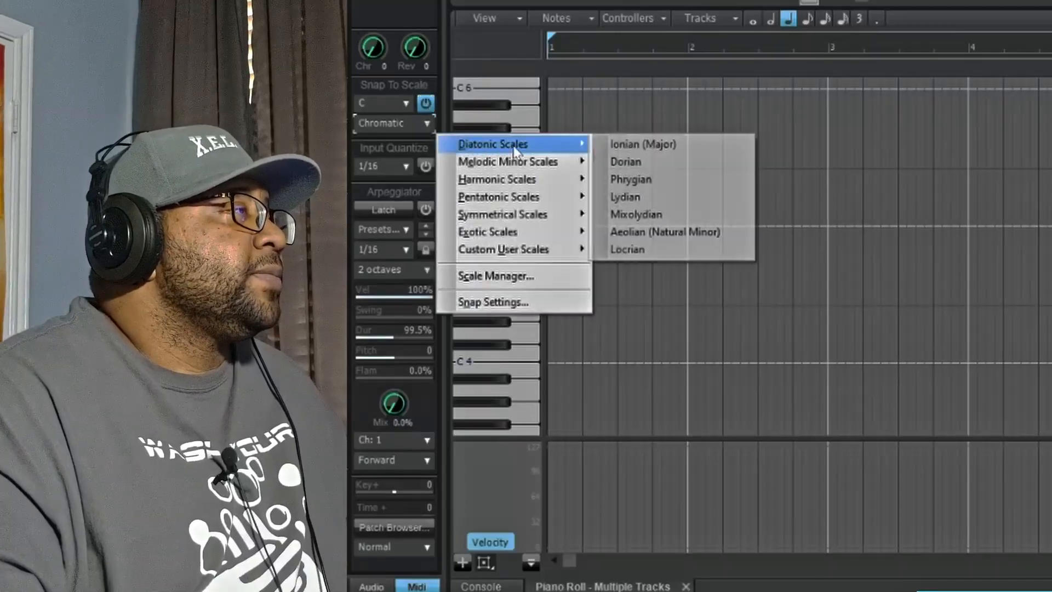
pyautogui.click(673, 233)
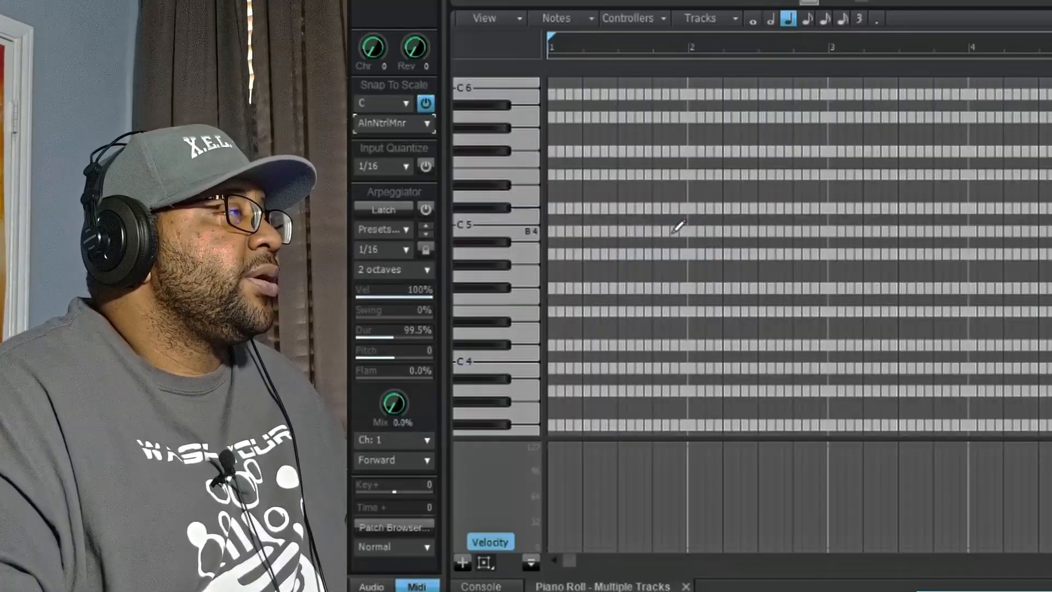
# Draw a C minor chord of C5, Eb5 and G5 filling the whole of measure 1, and play it back
pyautogui.click(552, 219)
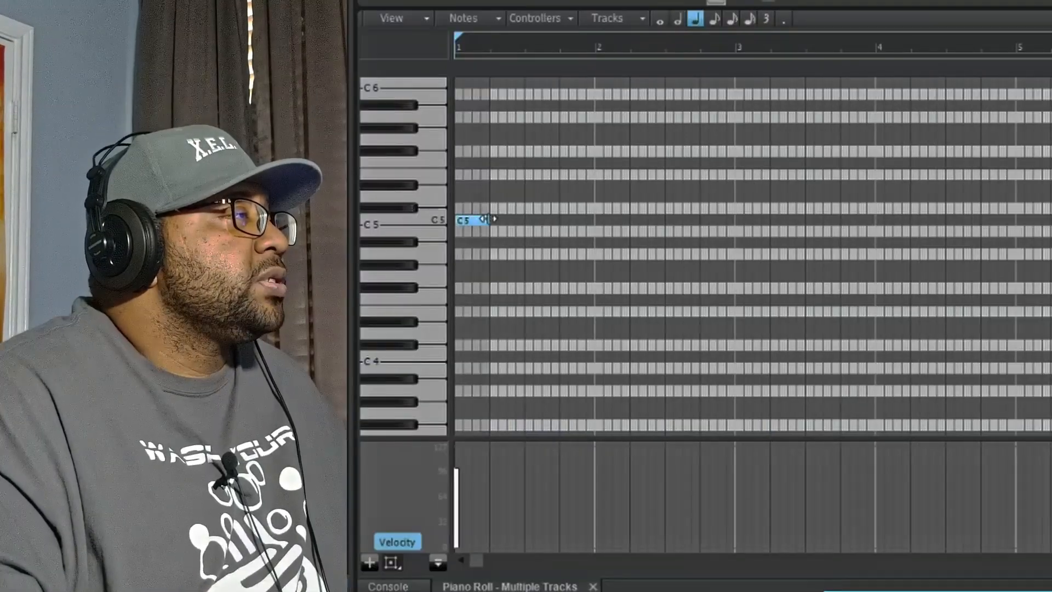
pyautogui.moveTo(489, 219); pyautogui.dragTo(591, 228)
pyautogui.click(460, 186)
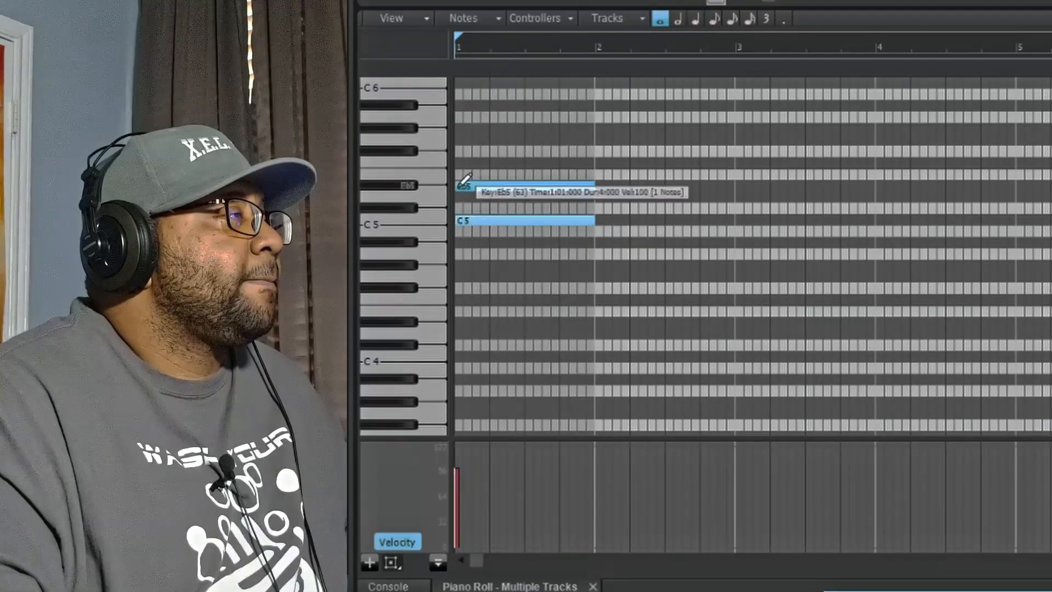
pyautogui.click(460, 140)
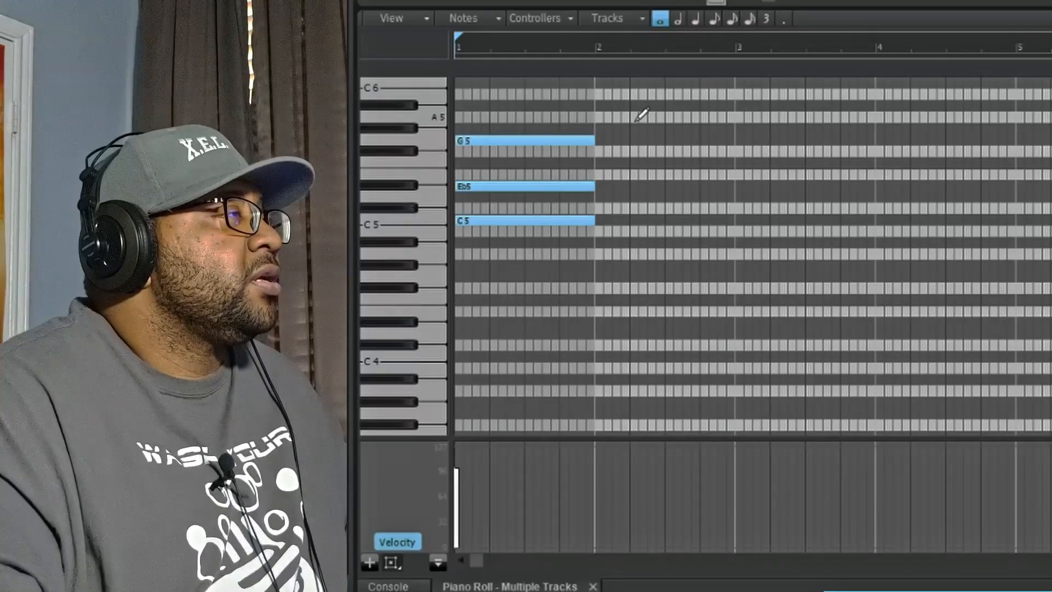
pyautogui.press('space')
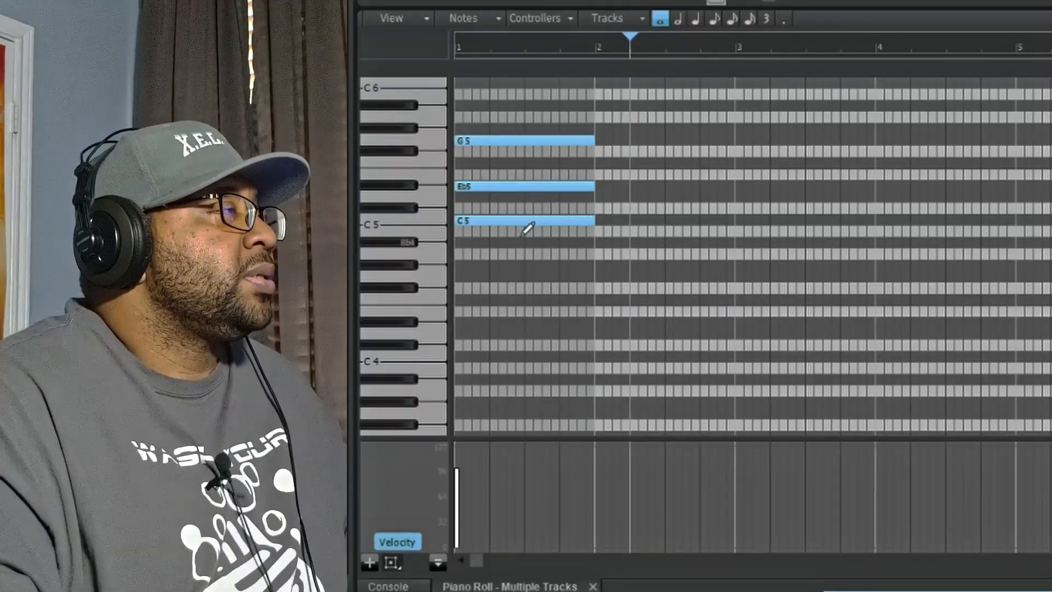
# Move the Eb5 note to measure 2 and the G5 note to measure 3, and lower the G note by one octave
pyautogui.click(492, 187)
pyautogui.moveTo(491, 186); pyautogui.dragTo(632, 187)
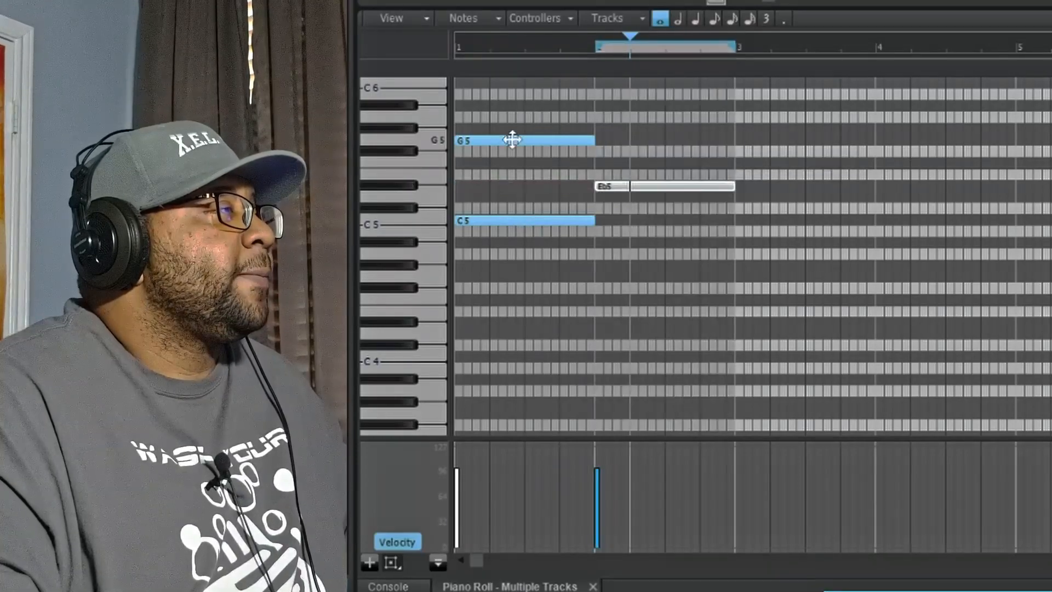
pyautogui.moveTo(512, 140); pyautogui.dragTo(795, 140)
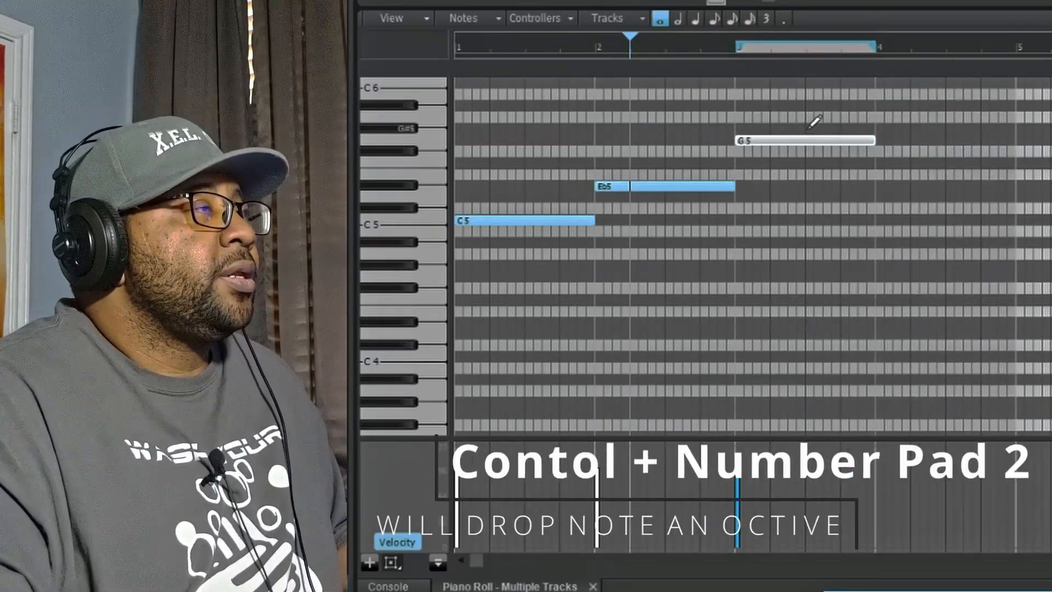
pyautogui.press('ctrl+KP_2')
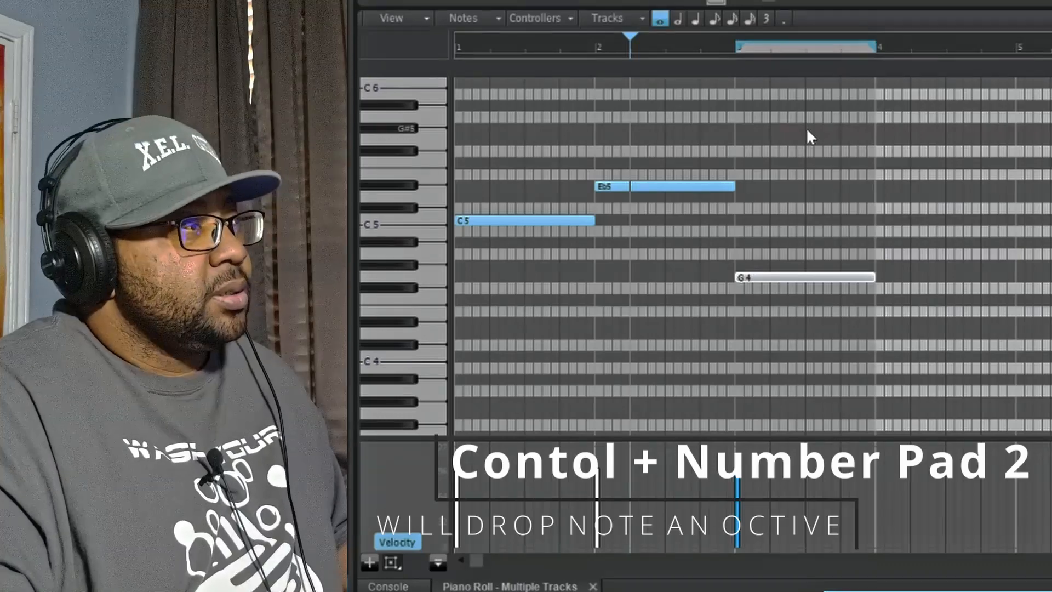
# Draw a G#4 note filling measure 4, and play the four-note line from the beginning
pyautogui.click(879, 265)
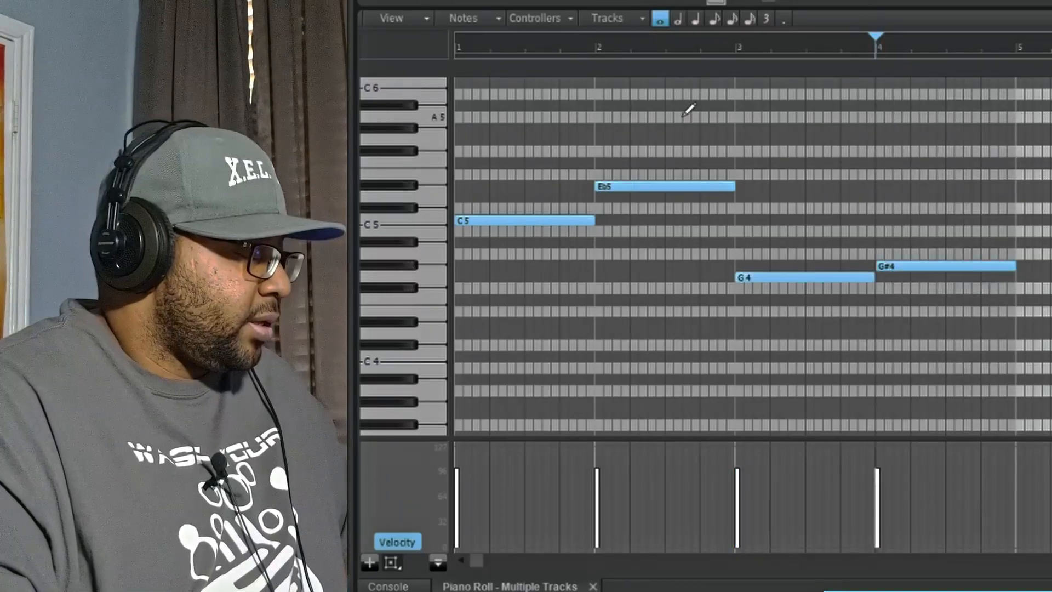
pyautogui.press('w')
pyautogui.press('space')
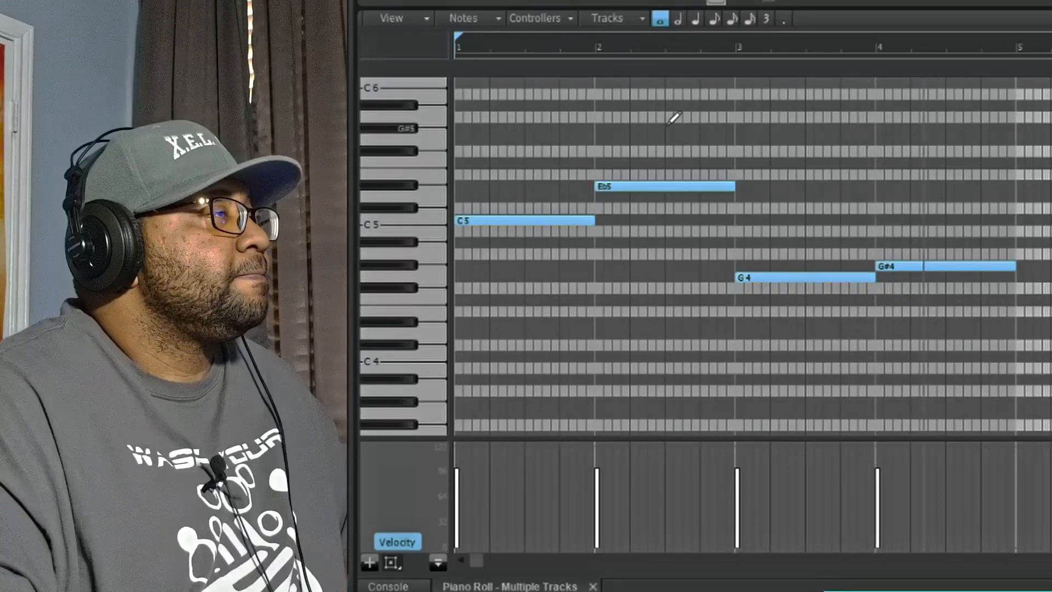
# Add whole notes Eb5, G5 and Bb5 above the C5 in measure 1
pyautogui.scroll(1, 449, 210)
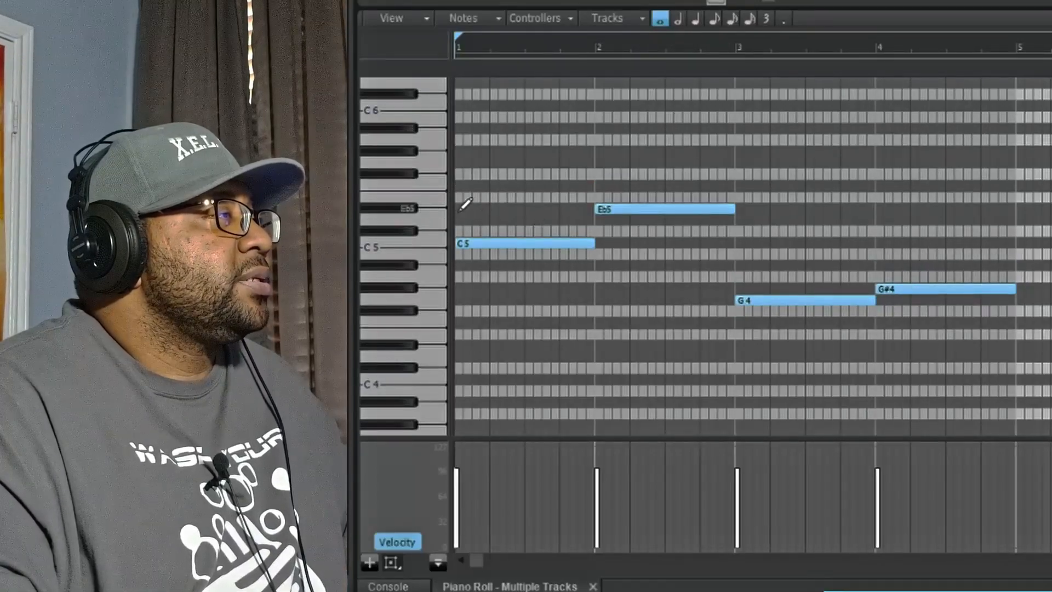
pyautogui.click(461, 208)
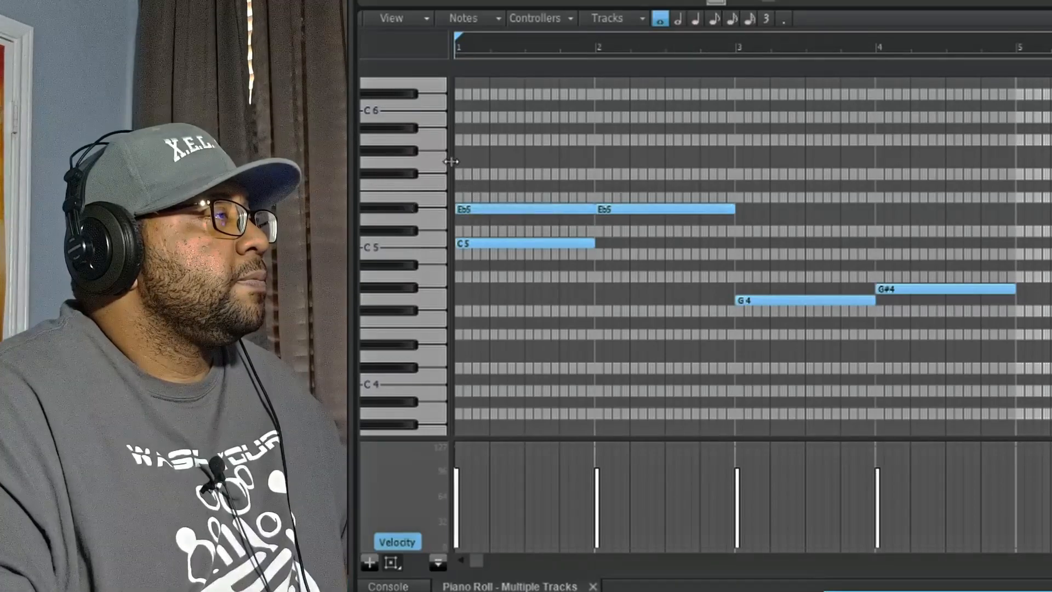
pyautogui.click(459, 162)
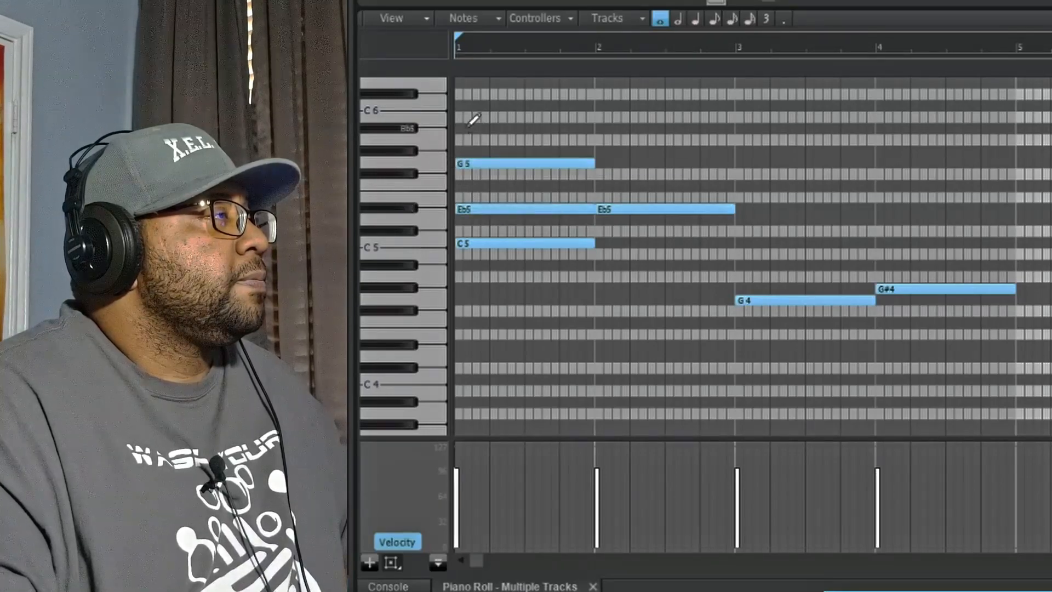
pyautogui.click(460, 128)
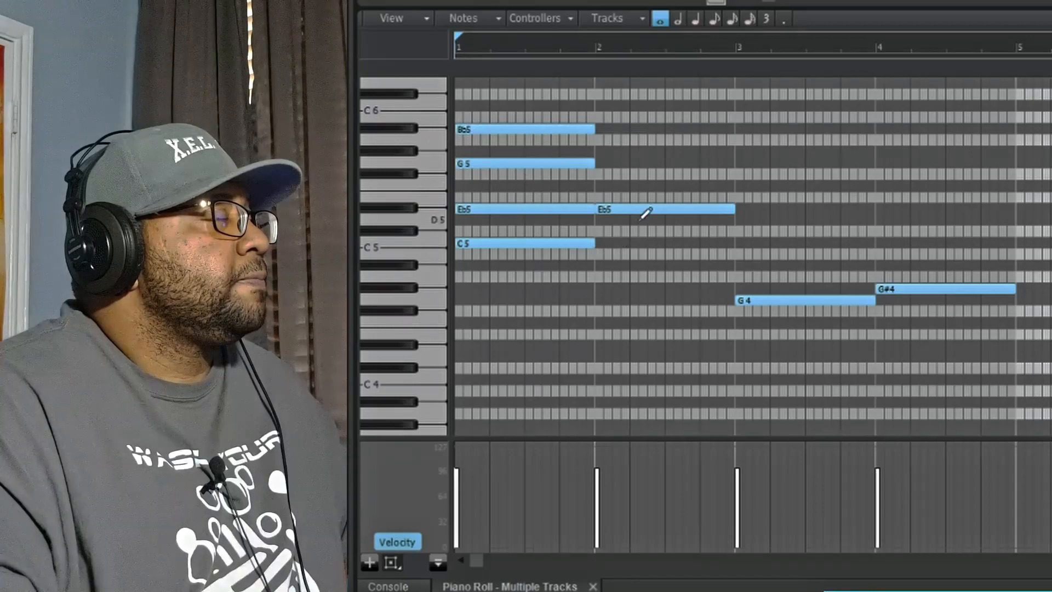
# Raise the Eb5 note in measure 1 by one octave, and play back the chord
pyautogui.click(559, 209)
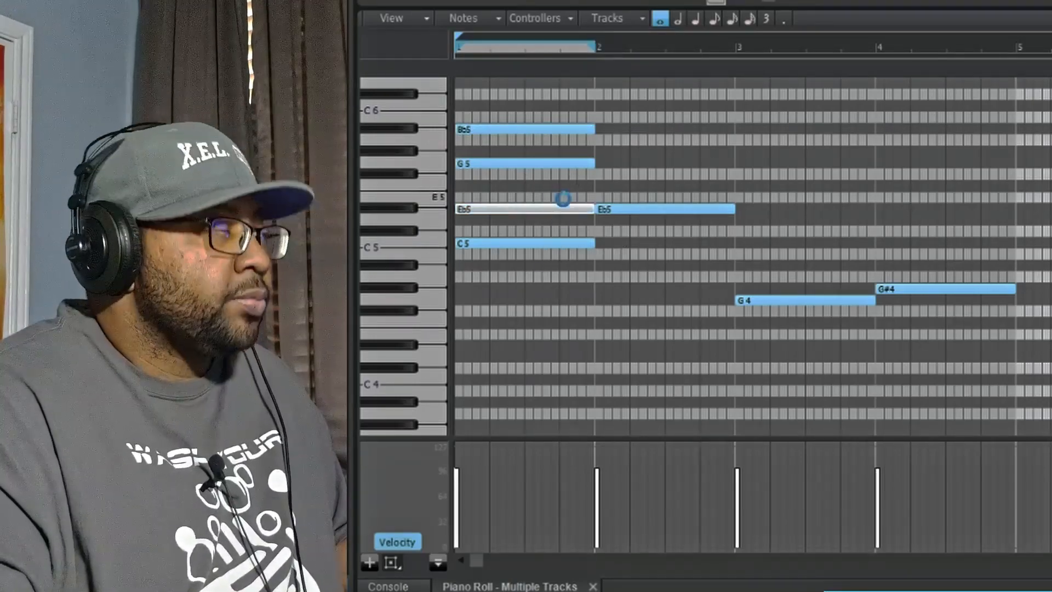
pyautogui.press('ctrl+KP_8')
pyautogui.scroll(1, 712, 144)
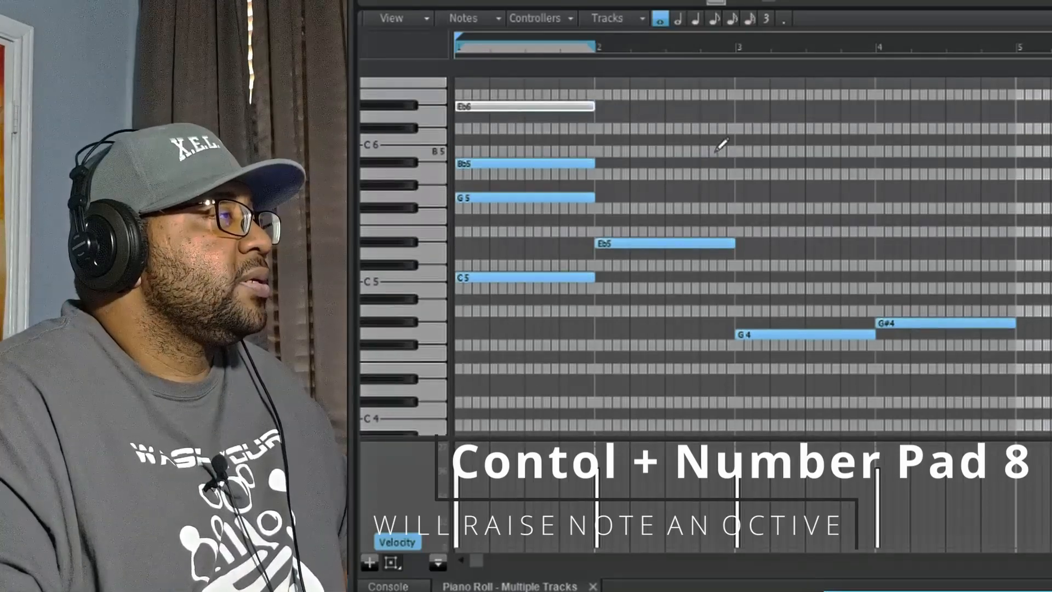
pyautogui.press('space')
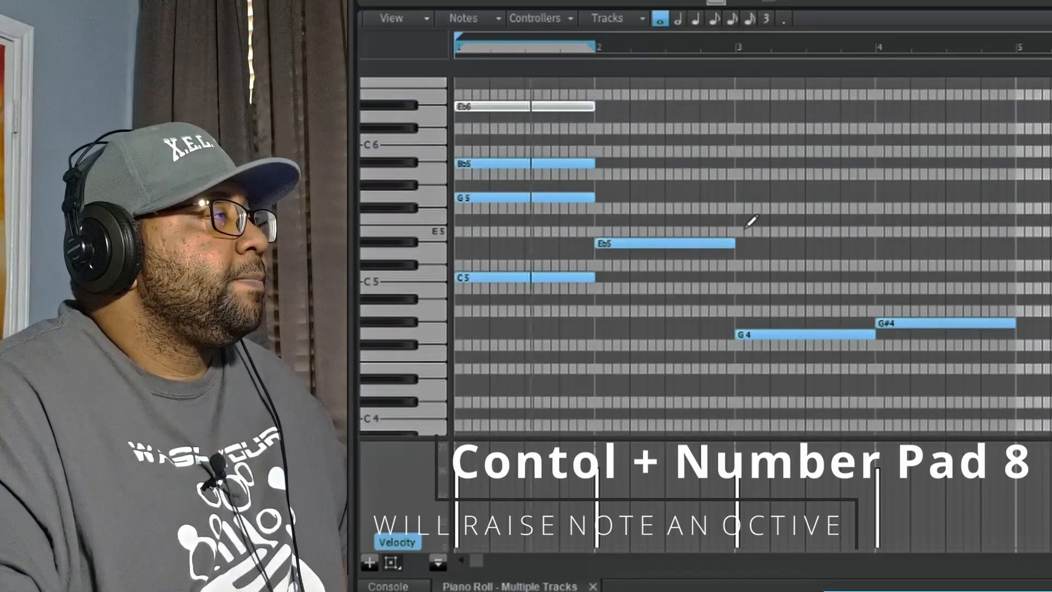
pyautogui.press('space')
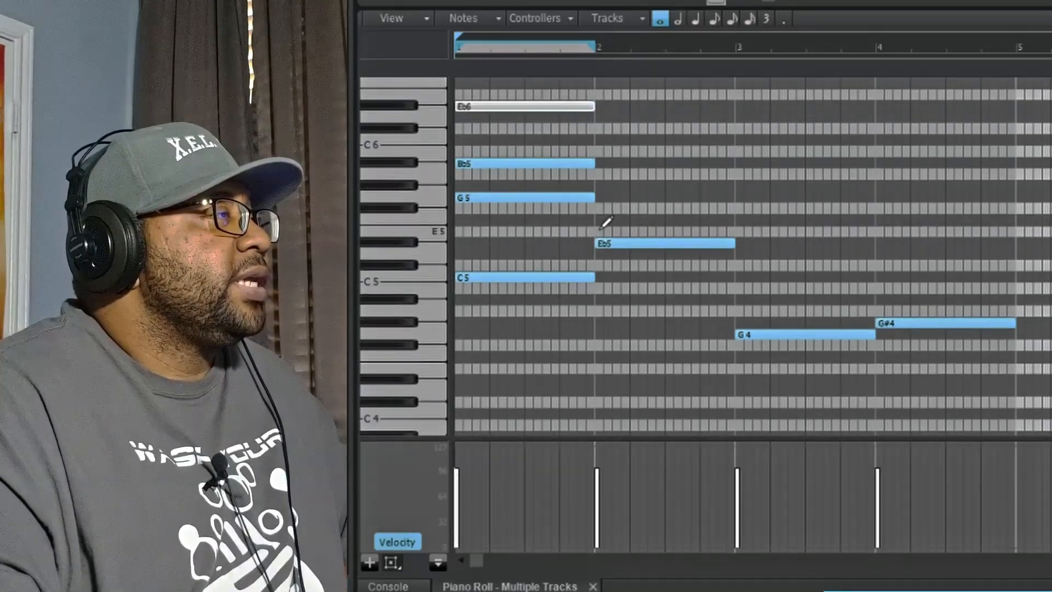
# Add whole notes G5, Bb5 and D6 to measure 2, and raise the G5 by one octave
pyautogui.click(599, 197)
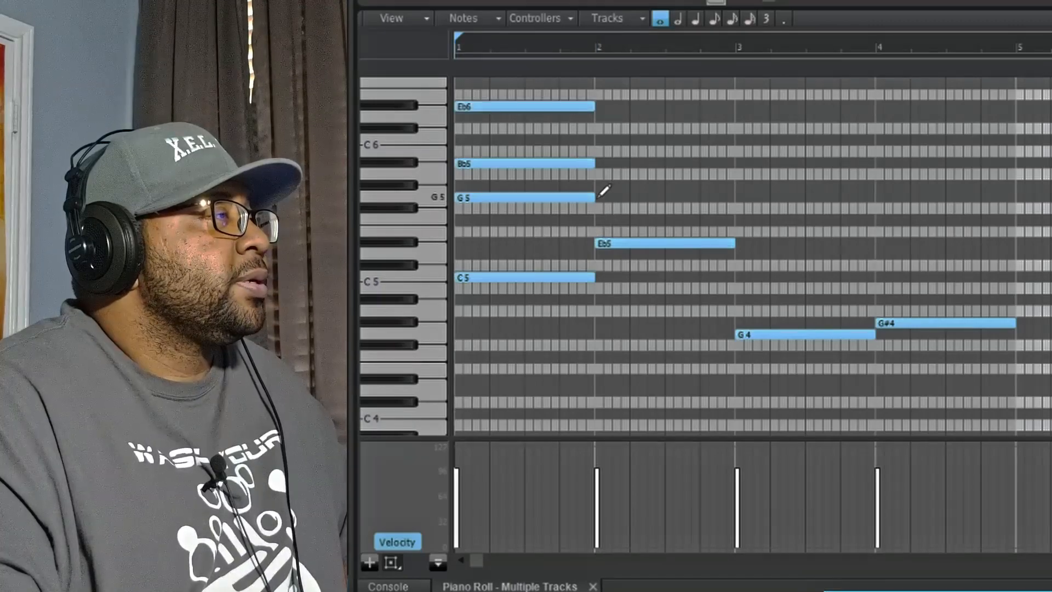
pyautogui.click(599, 163)
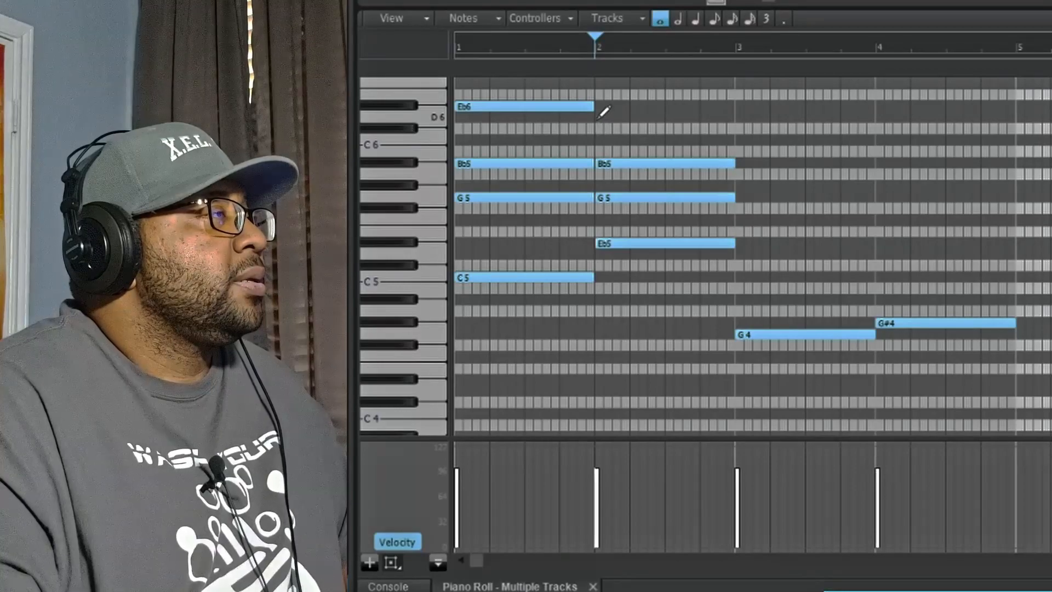
pyautogui.click(599, 117)
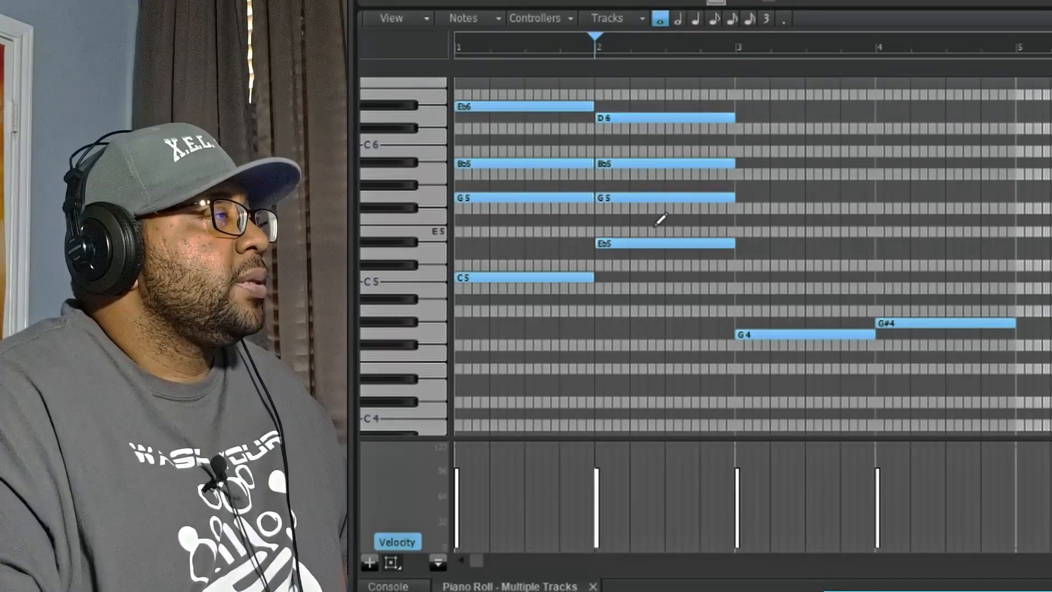
pyautogui.click(669, 196)
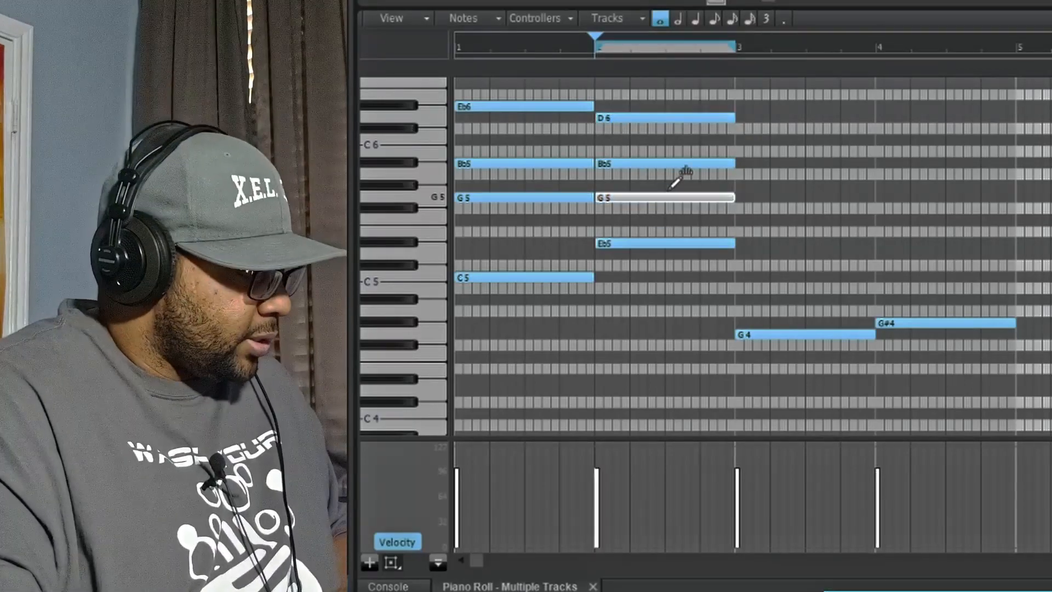
pyautogui.press('Delete')
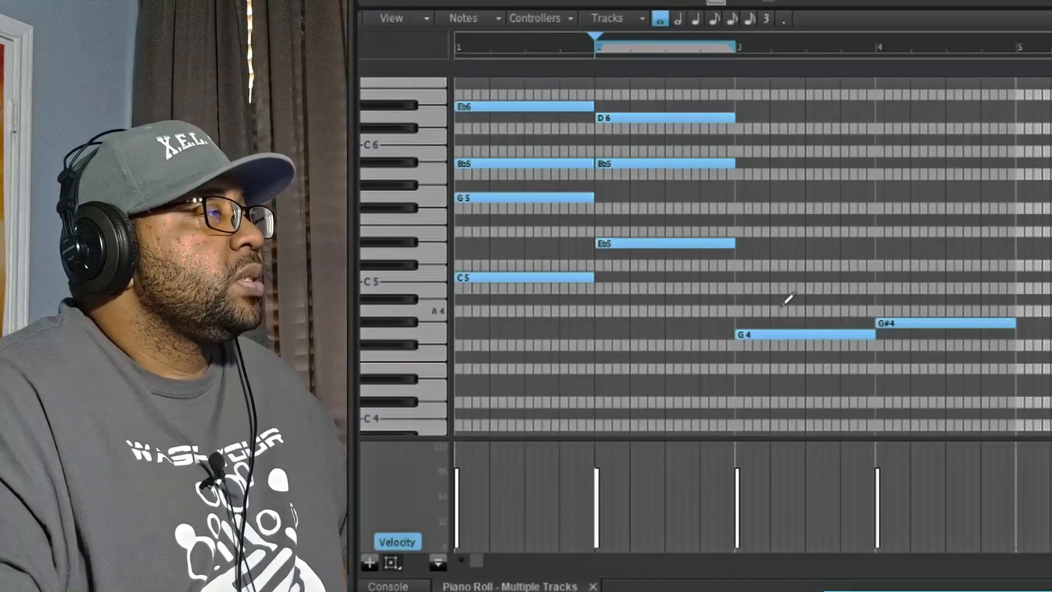
# Add whole notes Bb4, D5 and F5 above the G4 in measure 3
pyautogui.click(737, 301)
pyautogui.click(738, 255)
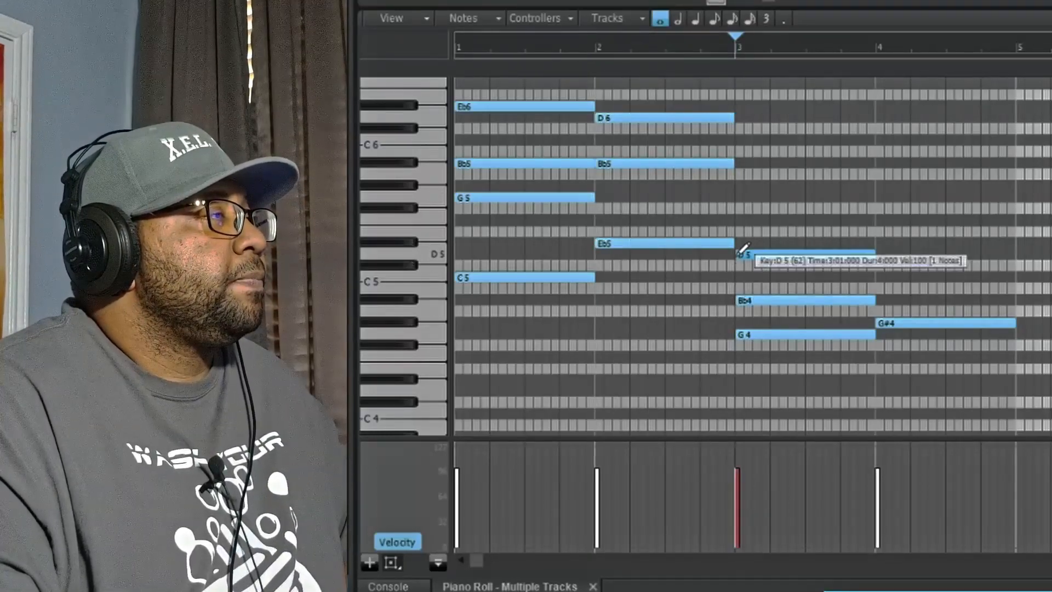
pyautogui.click(738, 221)
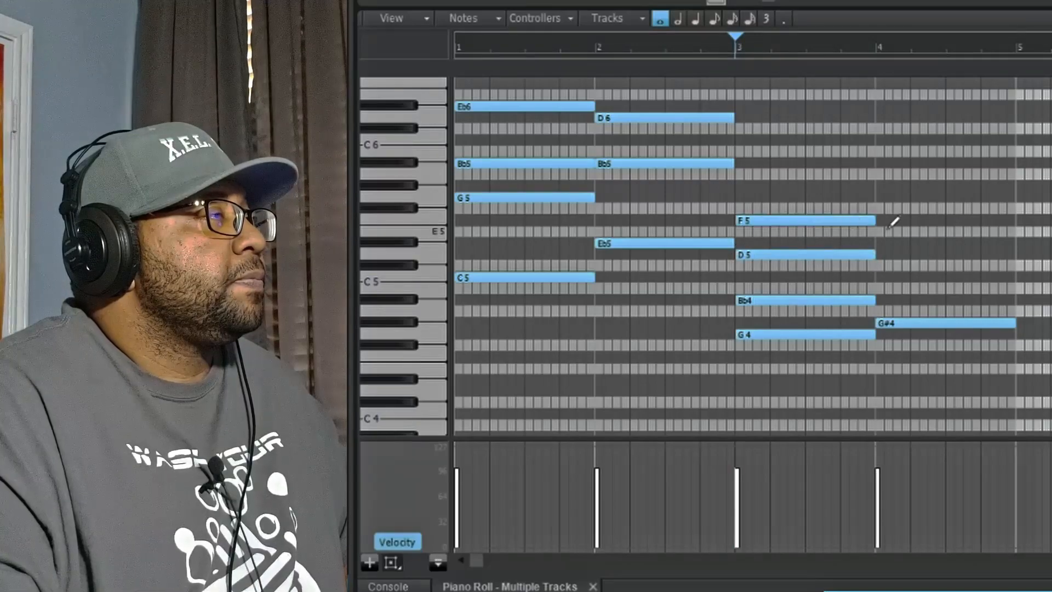
# Add whole notes C5, Eb5 and G5 above the G#4 in measure 4
pyautogui.click(878, 277)
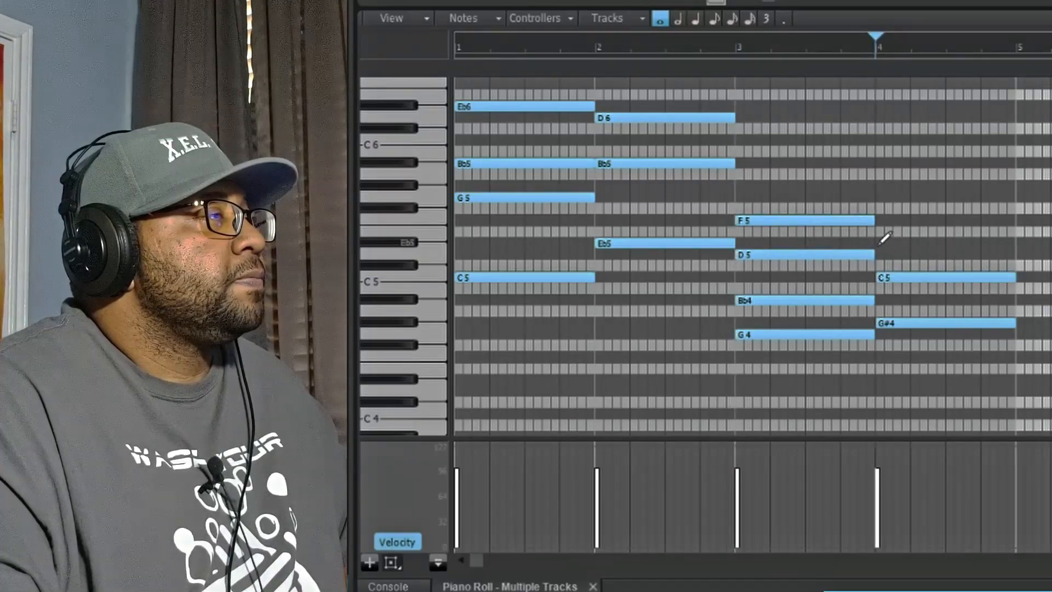
pyautogui.click(879, 243)
pyautogui.click(877, 197)
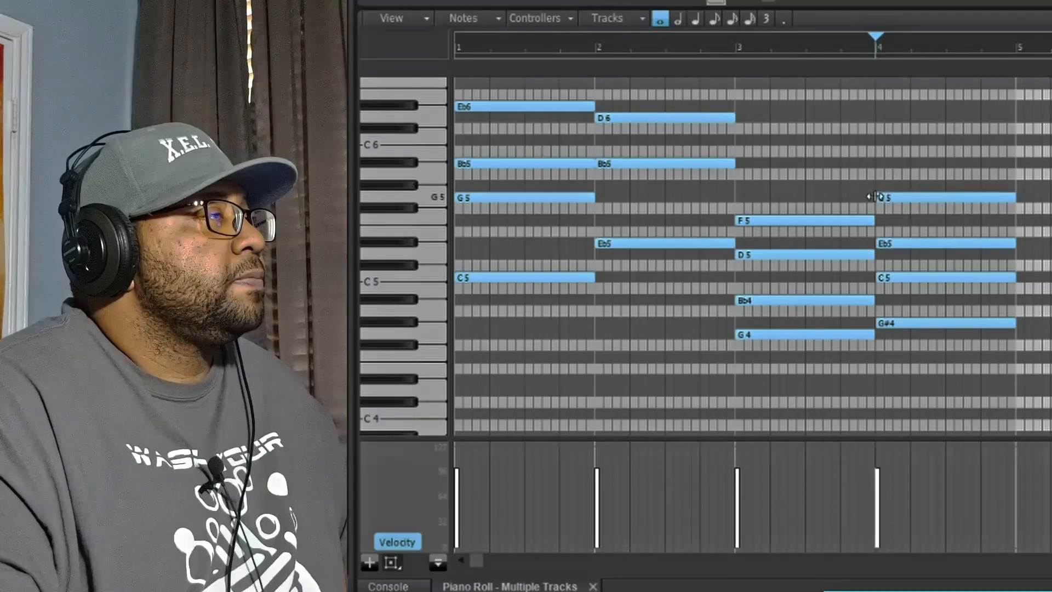
# Raise the C5 note in measure 4 and the Bb4 note in measure 3 by one octave each
pyautogui.click(937, 278)
pyautogui.hotkey('shift', 'Up')
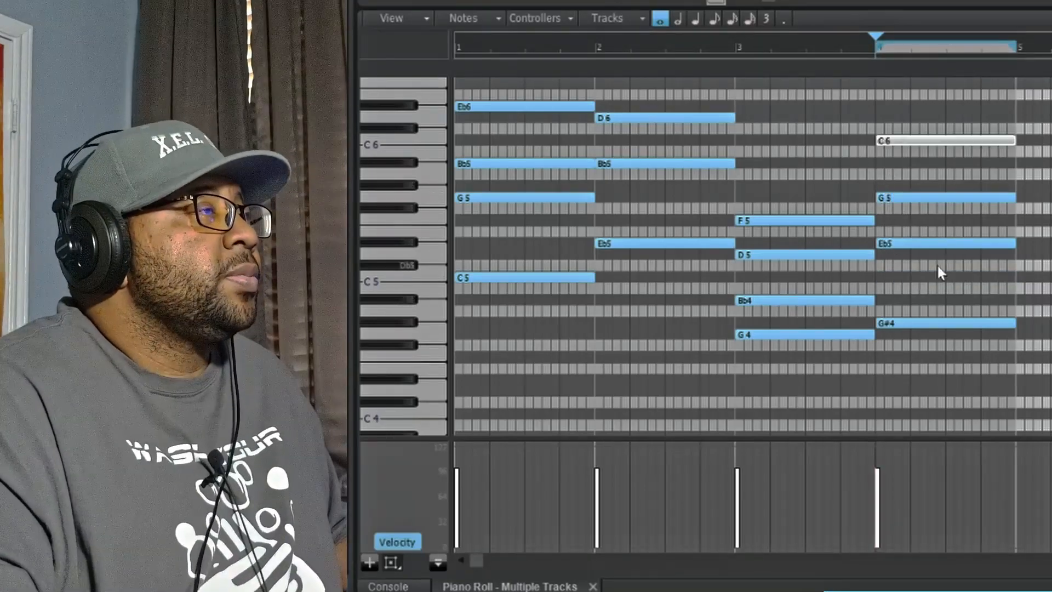
pyautogui.click(815, 305)
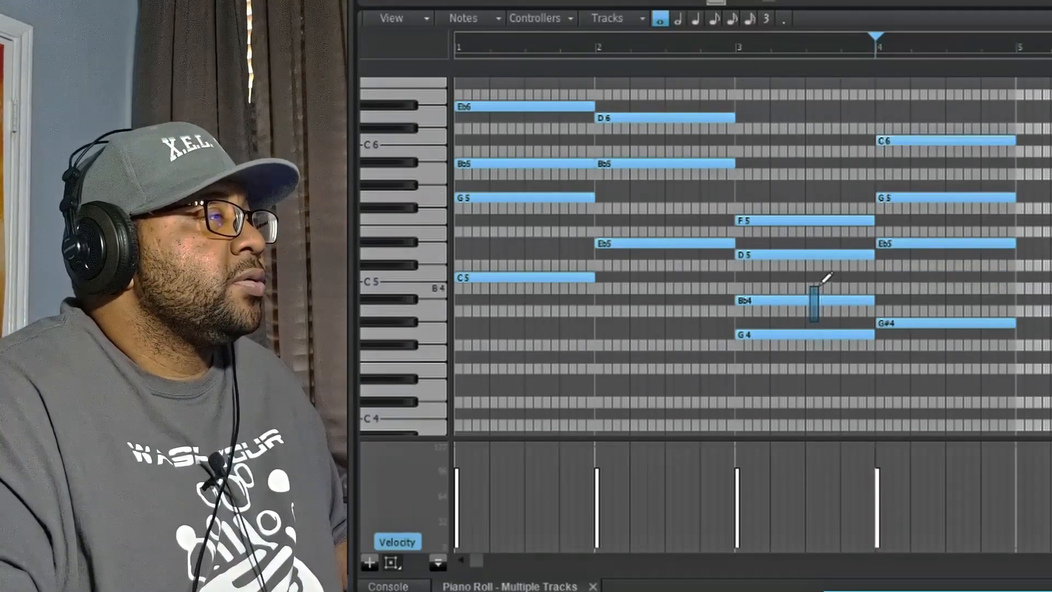
pyautogui.click(816, 299)
pyautogui.hotkey('shift', 'Up')
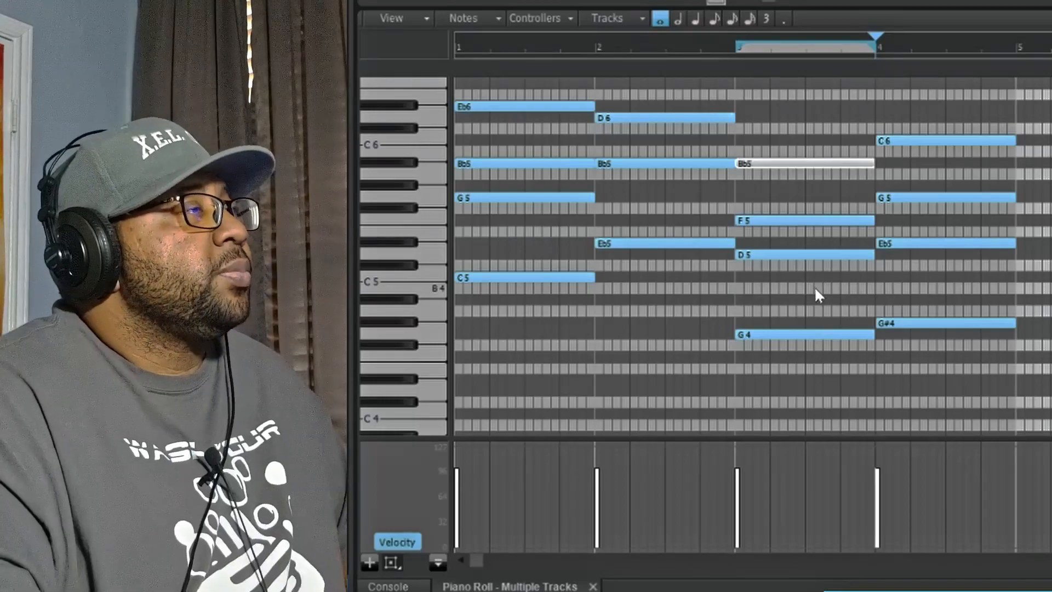
# Select measures 1 through 4, set the loop points to that range, and play the progression from the start
pyautogui.scroll(3, 986, 176)
pyautogui.press('w')
pyautogui.moveTo(1014, 47); pyautogui.dragTo(399, 133)
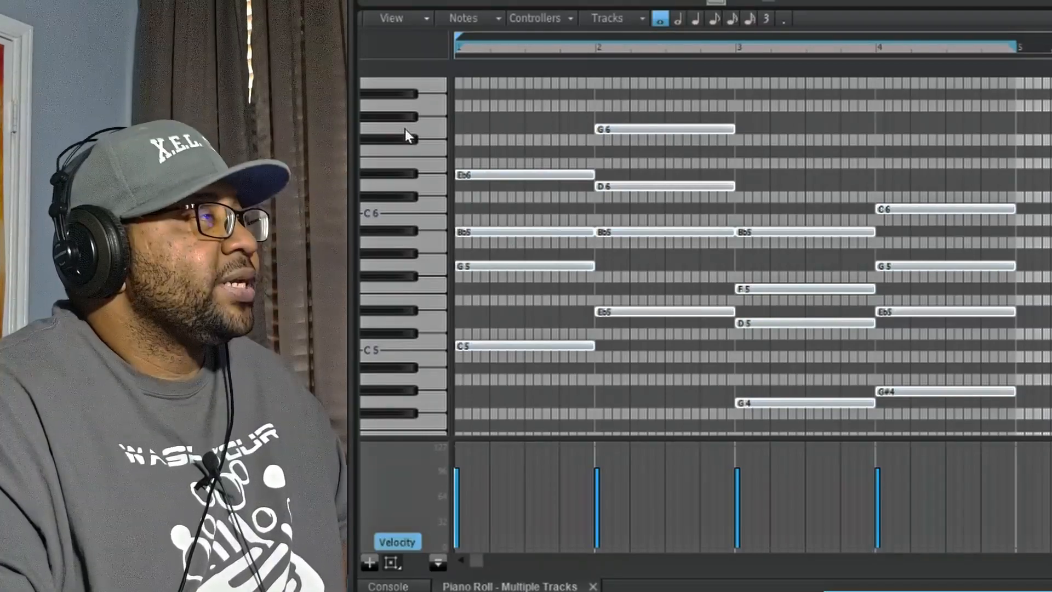
pyautogui.hotkey('shift', 'l')
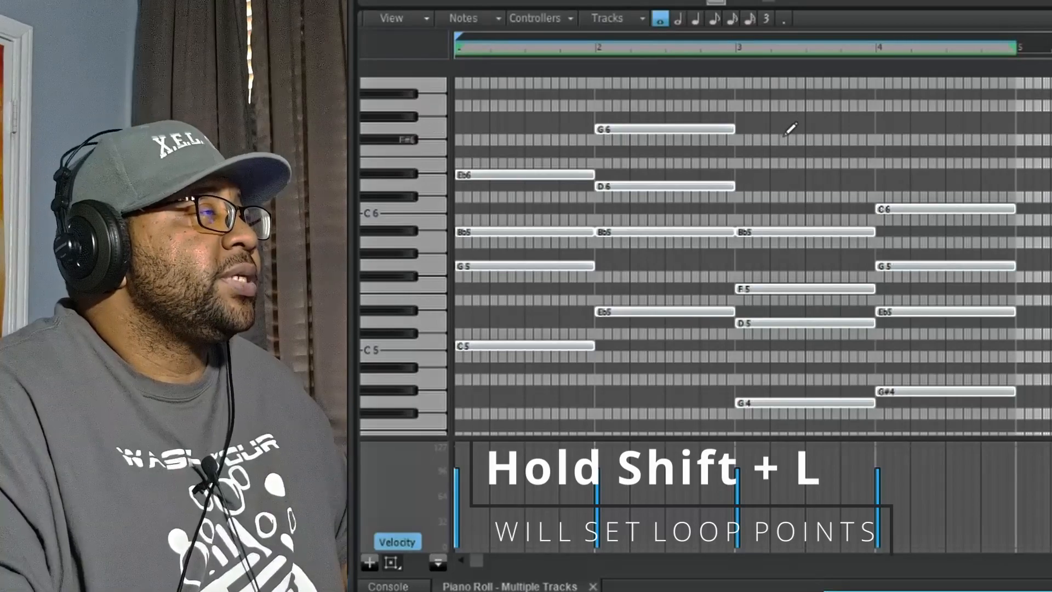
pyautogui.press('space')
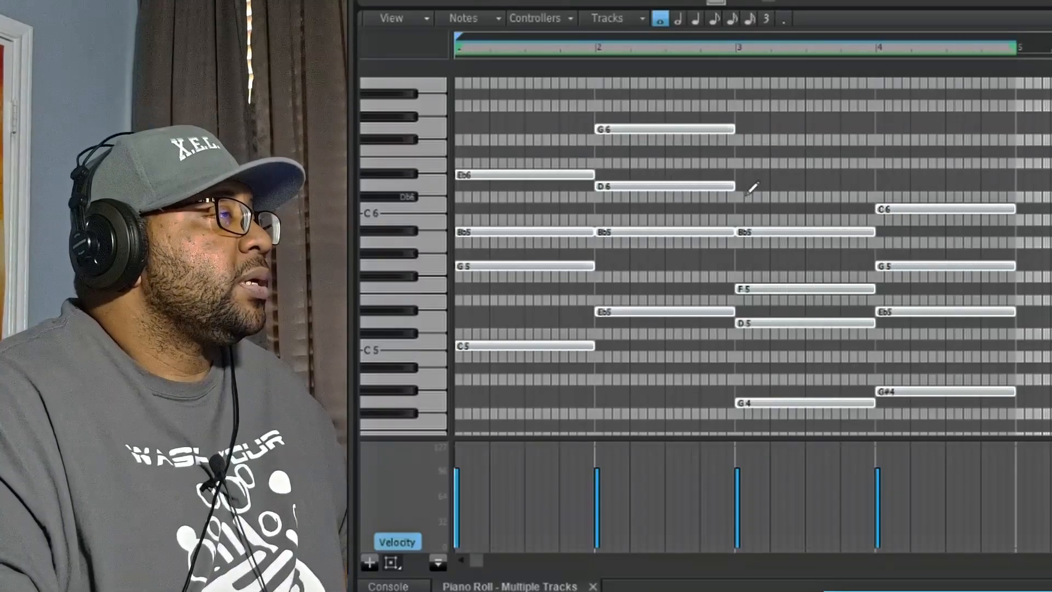
# Add quarter notes Bb6 on beat 3 and G#6 on beat 4 of measure 1, and play from the start
pyautogui.scroll(3, 827, 159)
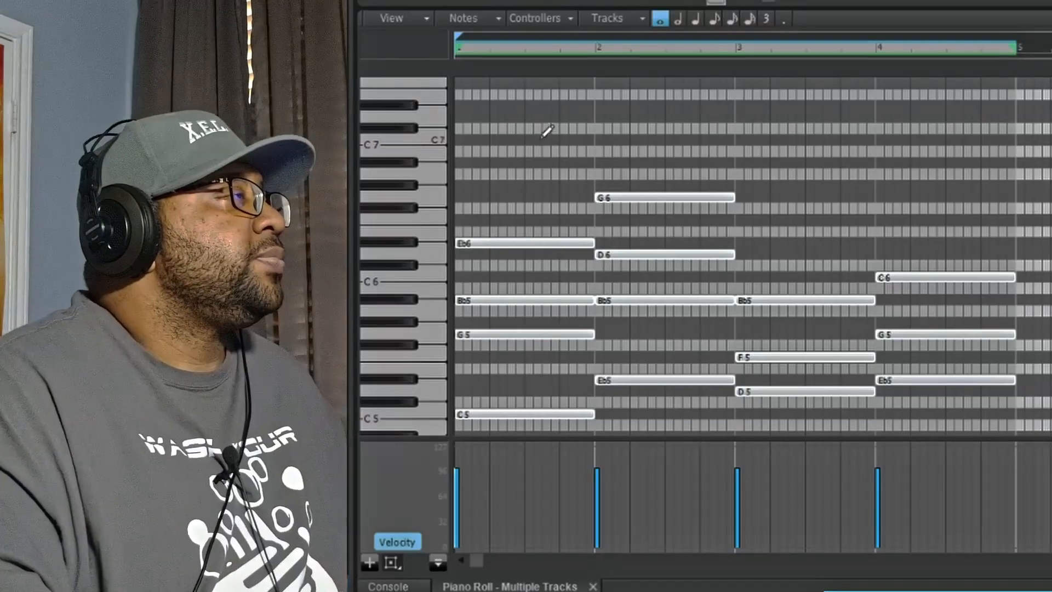
pyautogui.click(533, 157)
pyautogui.click(529, 162)
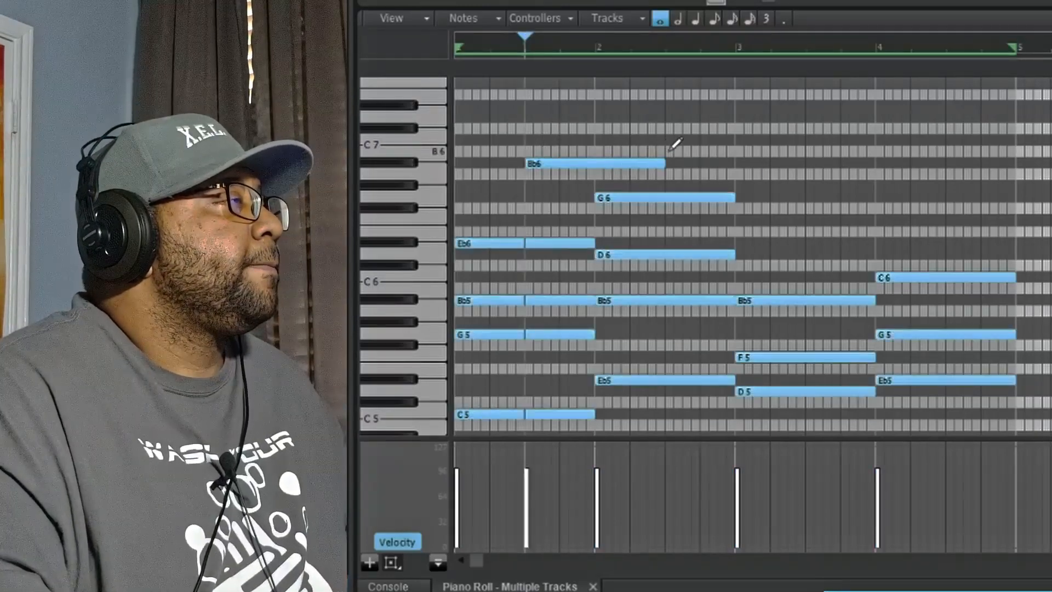
pyautogui.moveTo(664, 163); pyautogui.dragTo(559, 163)
pyautogui.click(562, 186)
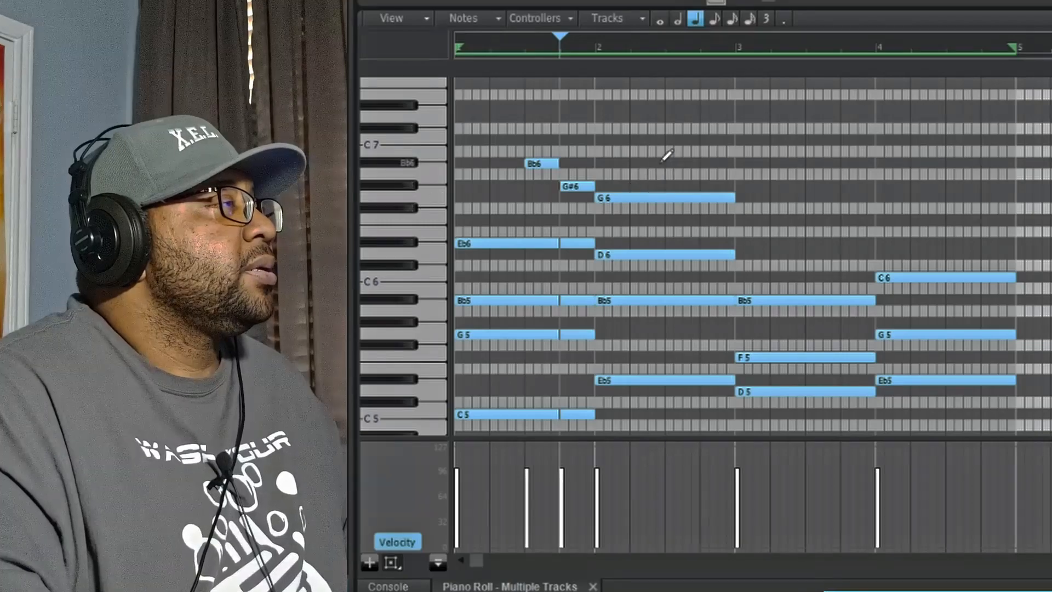
pyautogui.press('w')
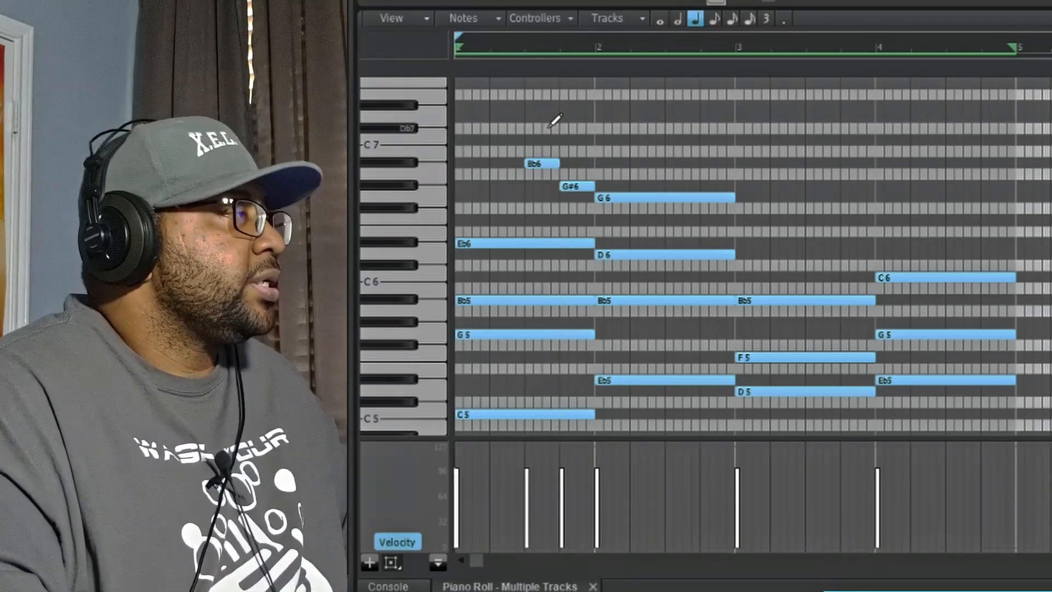
pyautogui.press('space')
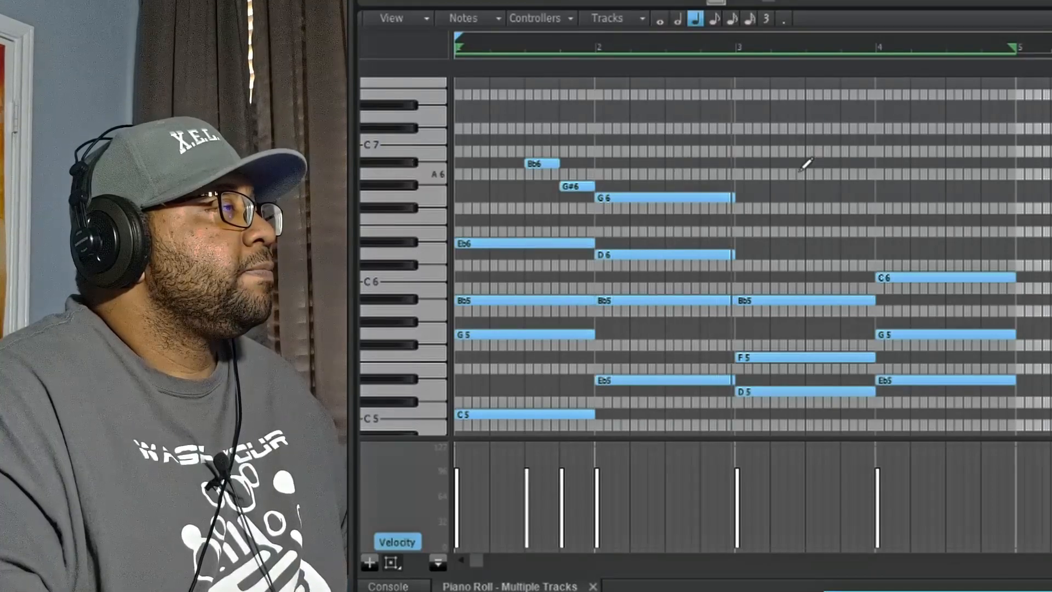
pyautogui.press('space')
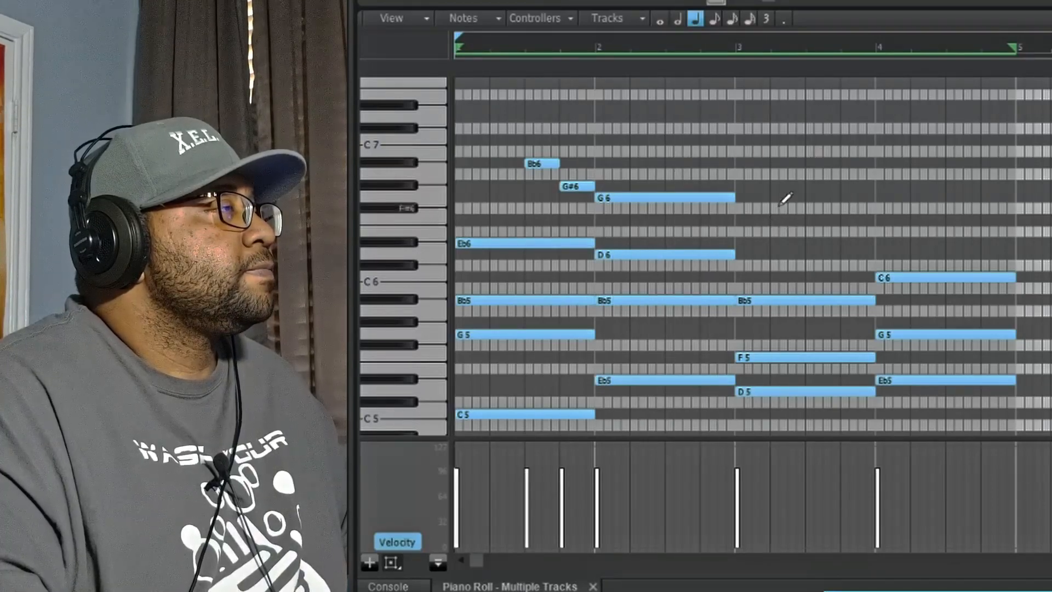
# In measure 3, add F6 on beat 3 with a very short Eb6 grace note before it, and D6 on beat 4
pyautogui.click(824, 221)
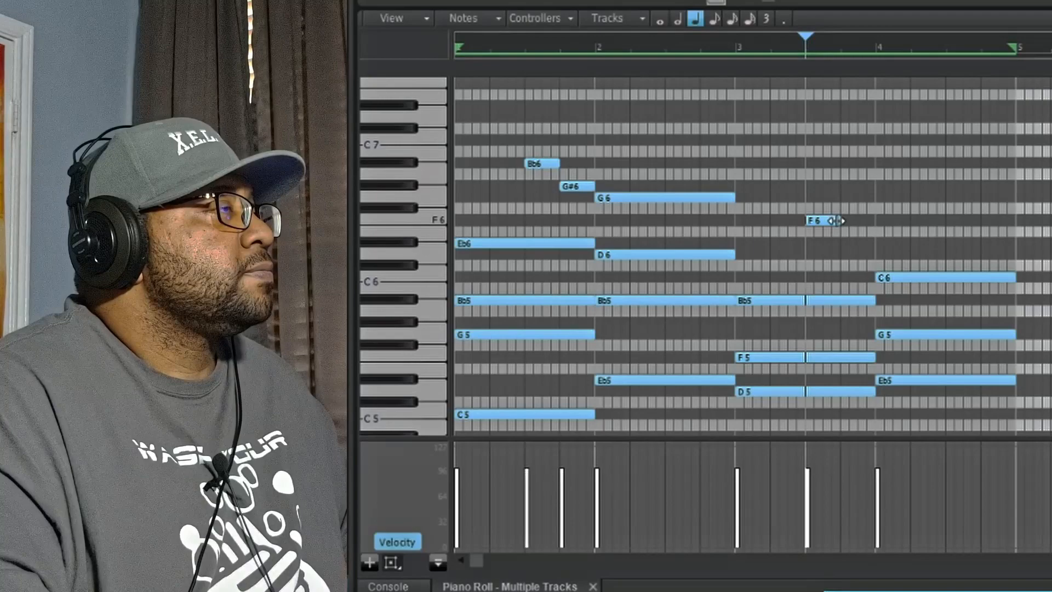
pyautogui.click(815, 243)
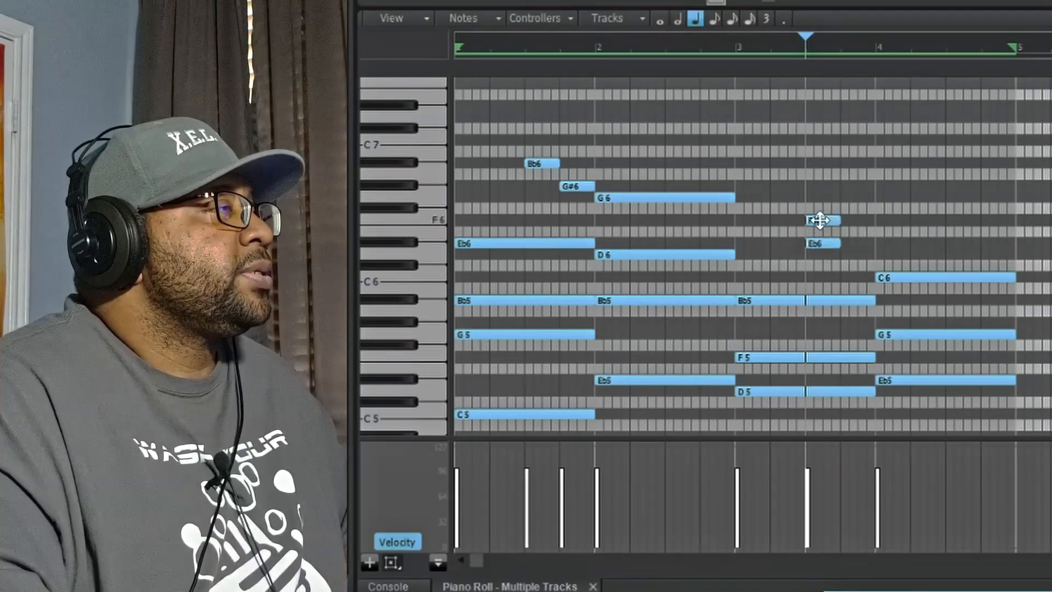
pyautogui.moveTo(839, 244)
pyautogui.mouseDown()
pyautogui.moveTo(811, 243)
pyautogui.moveTo(831, 220)
pyautogui.mouseUp()
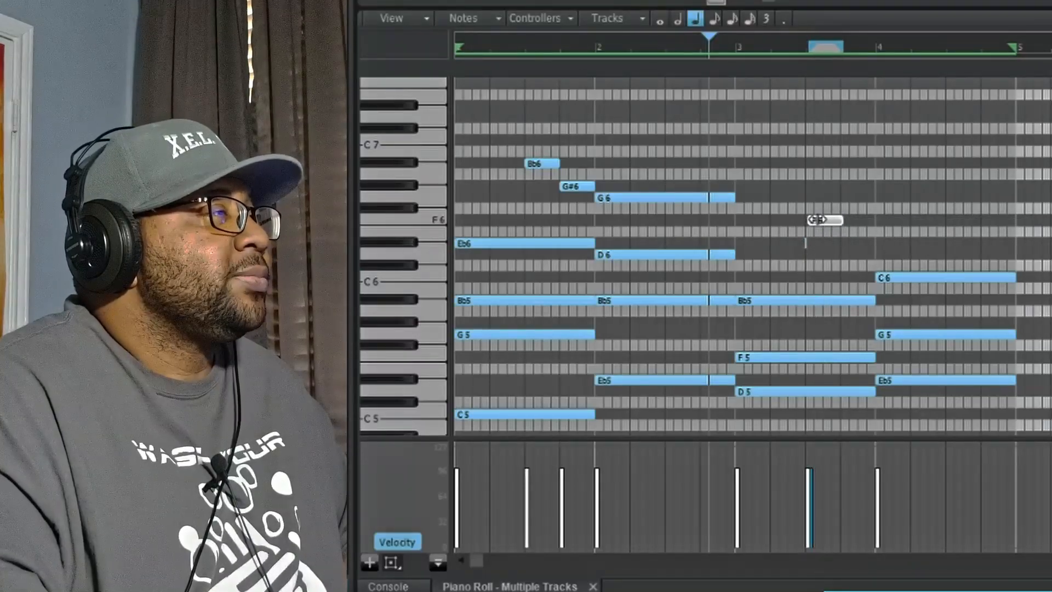
pyautogui.click(850, 253)
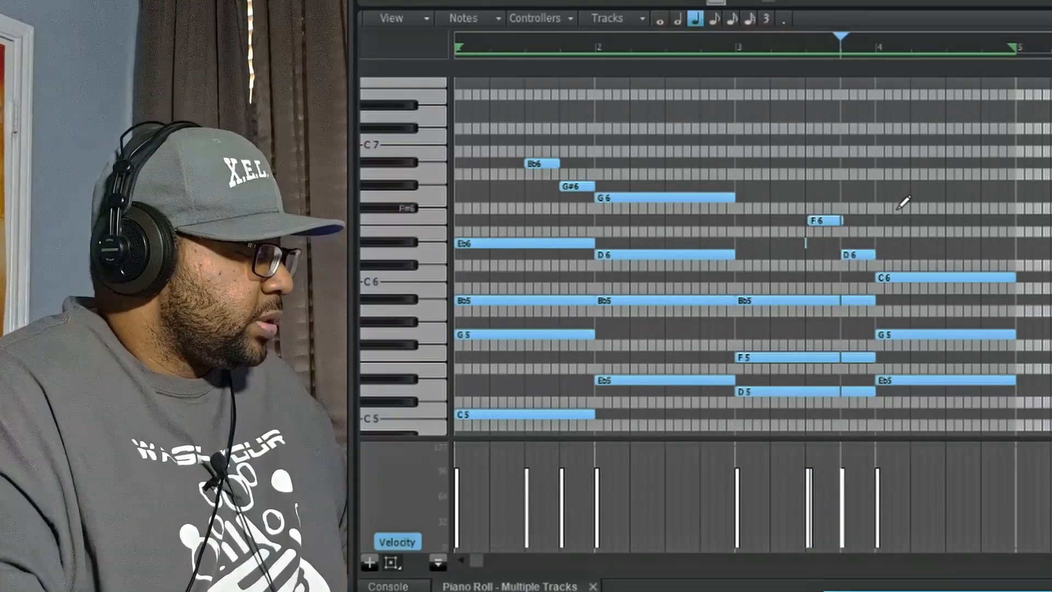
# Play the progression from the start and add ascending eighth notes Eb6, F6, G6 and G#6 from beat 3 of measure 4
pyautogui.press('w')
pyautogui.press('space')
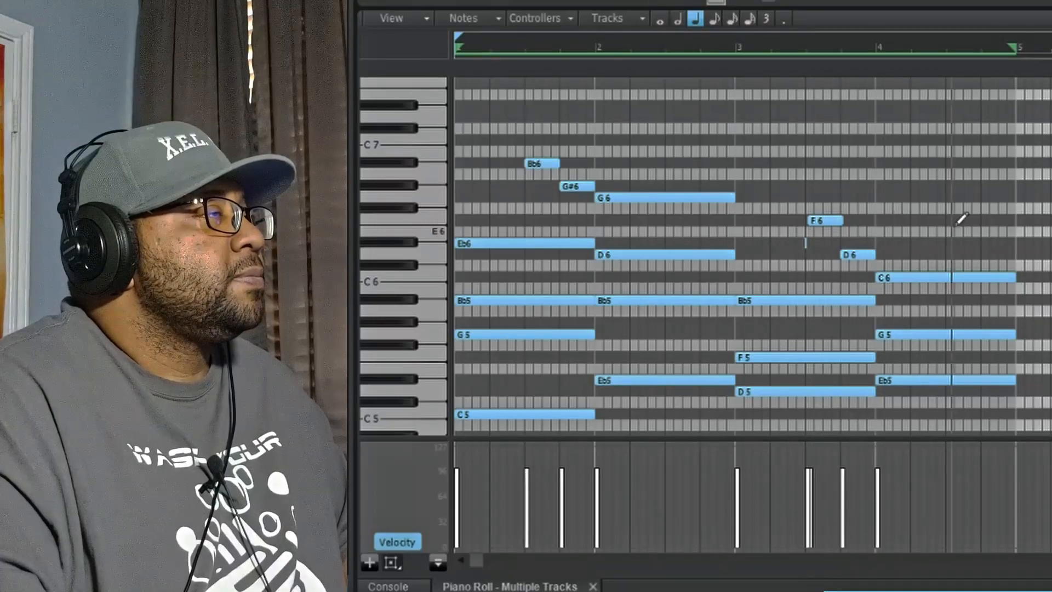
pyautogui.click(955, 243)
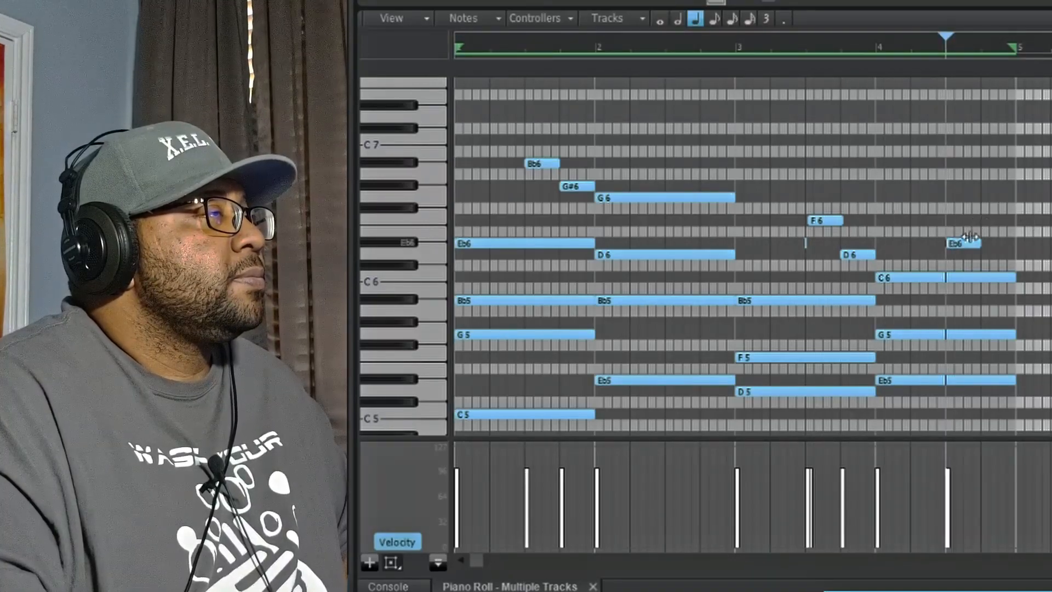
pyautogui.moveTo(969, 236); pyautogui.dragTo(962, 237)
pyautogui.click(966, 220)
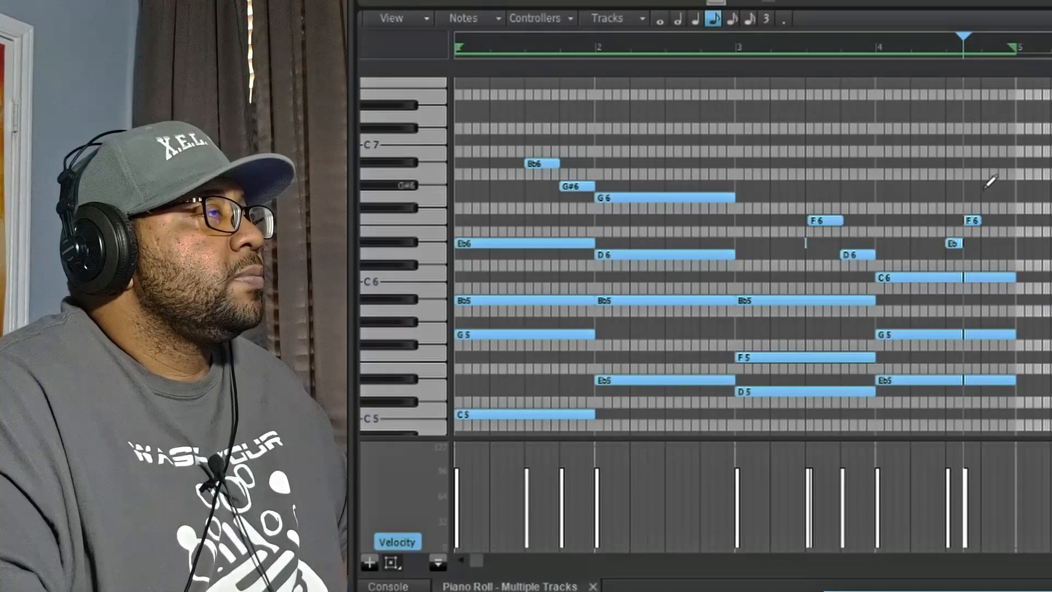
pyautogui.click(984, 187)
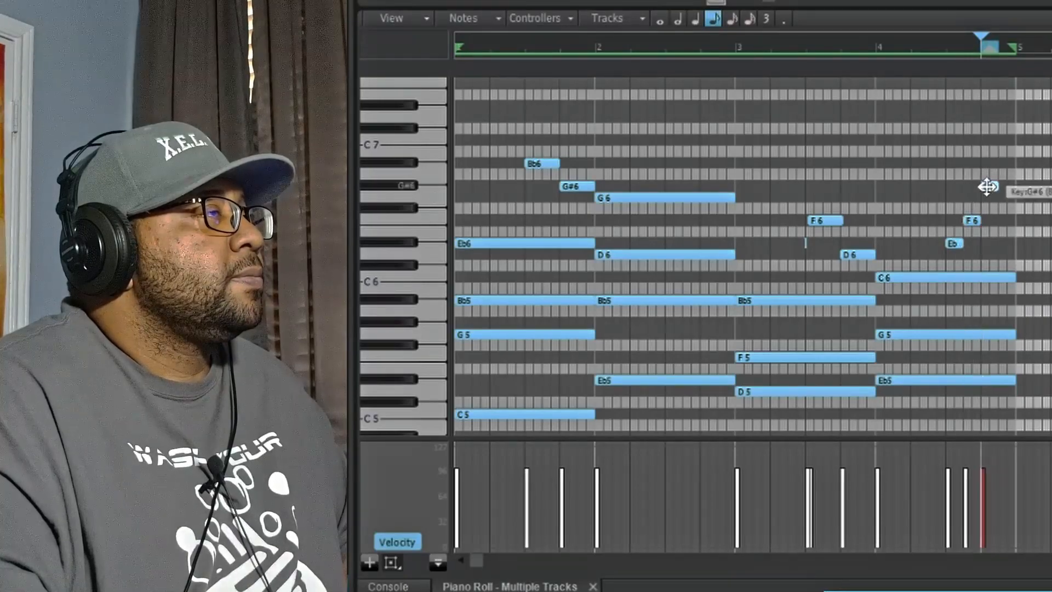
pyautogui.moveTo(993, 187); pyautogui.dragTo(992, 197)
pyautogui.click(1004, 187)
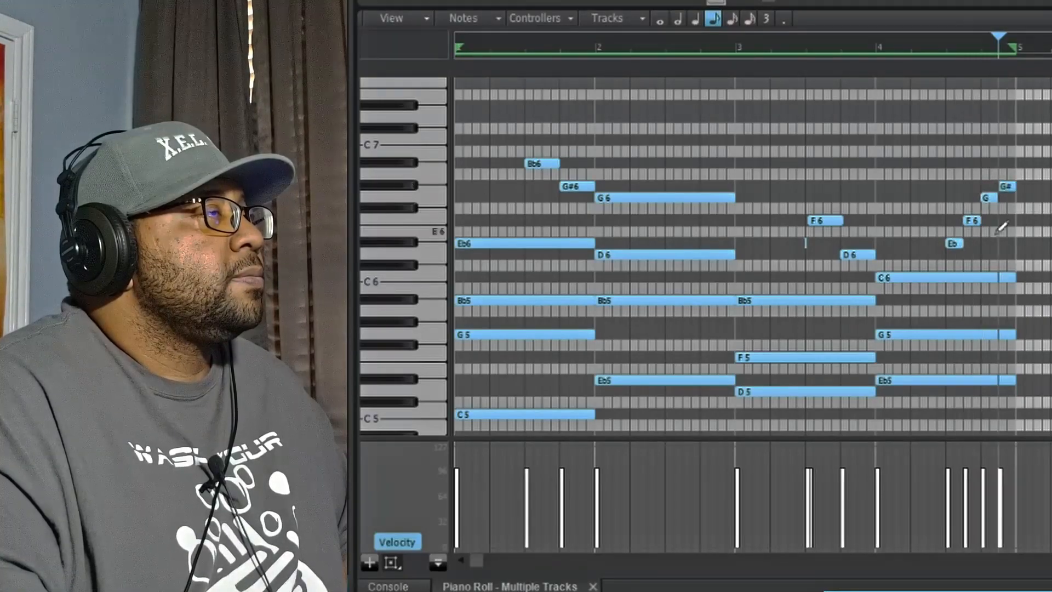
pyautogui.click(876, 47)
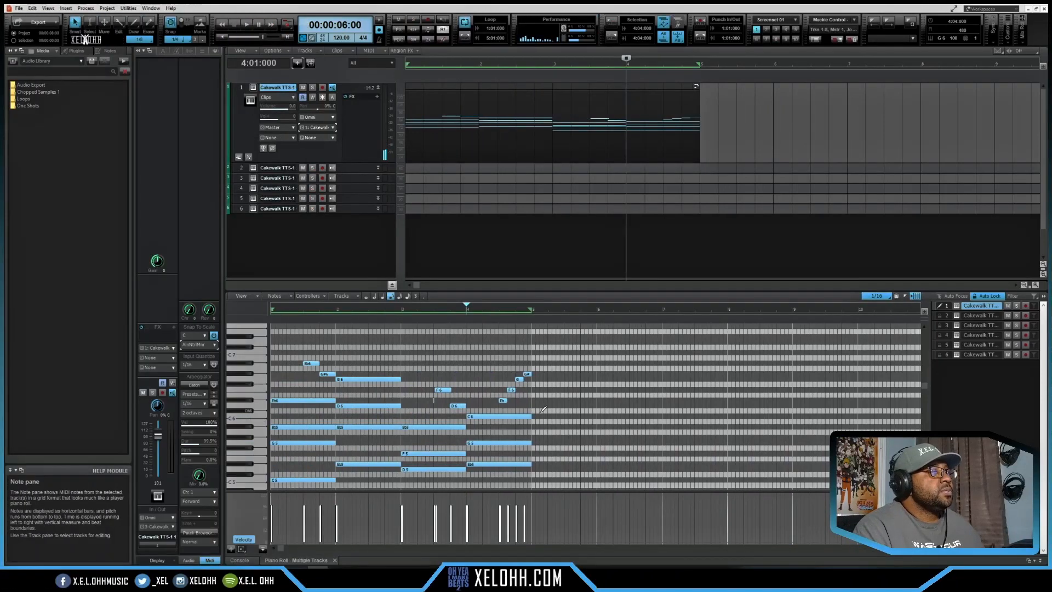
# Reverse the order of all notes in the clip with Retrograde and play the result from the start
pyautogui.scroll(-5, 544, 412)
pyautogui.scroll(2, 544, 412)
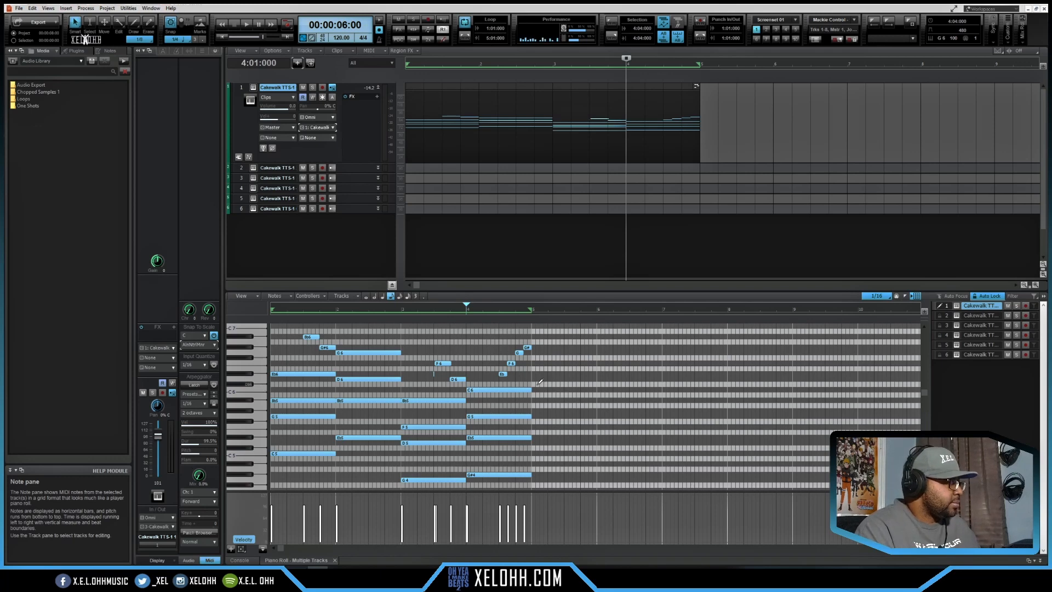
pyautogui.hotkey('ctrl', 'a')
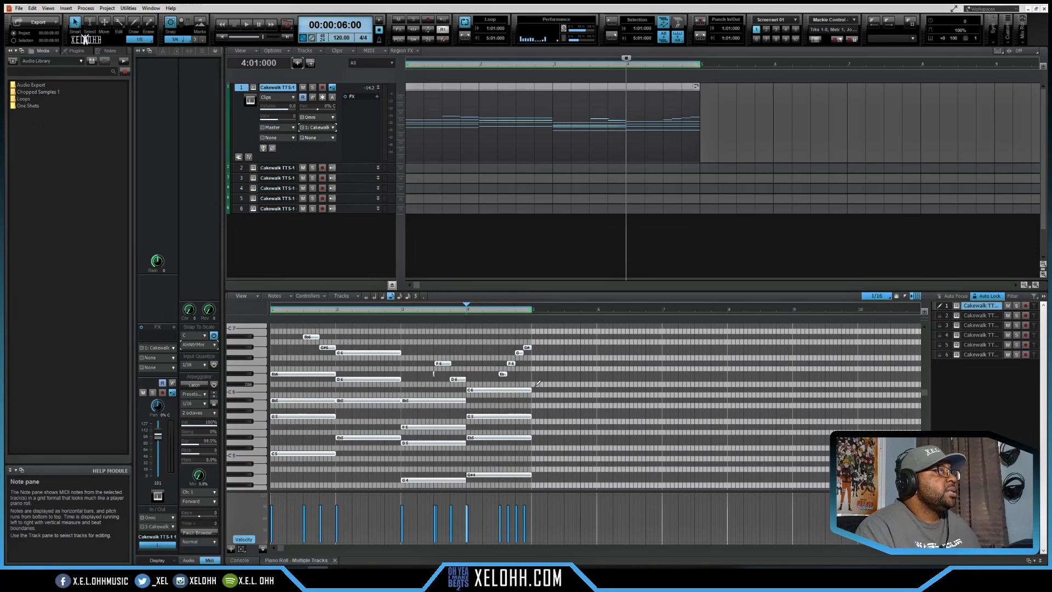
pyautogui.rightClick(538, 383)
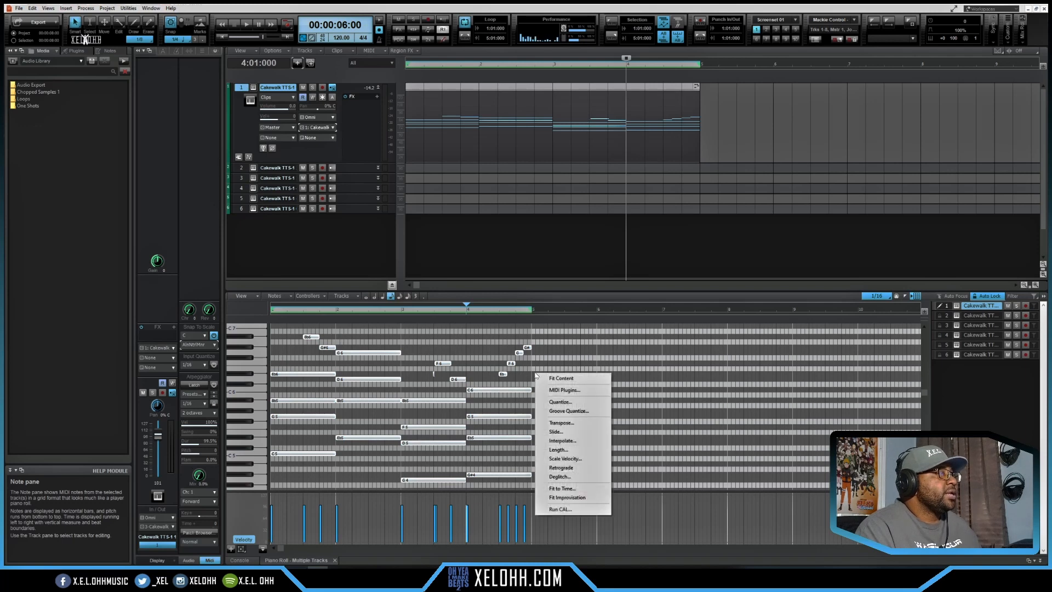
pyautogui.click(579, 472)
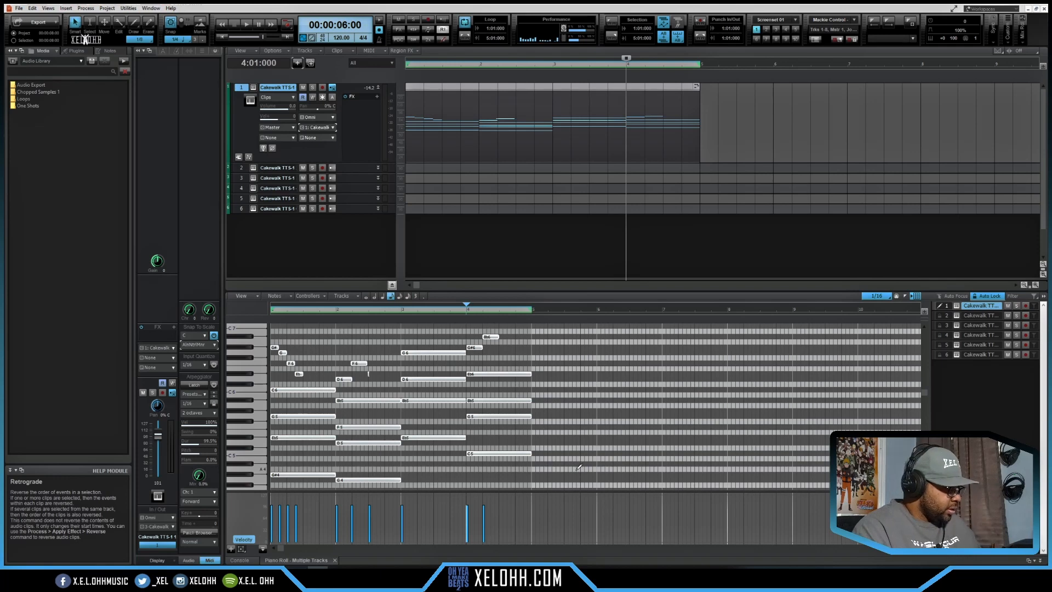
pyautogui.press('w')
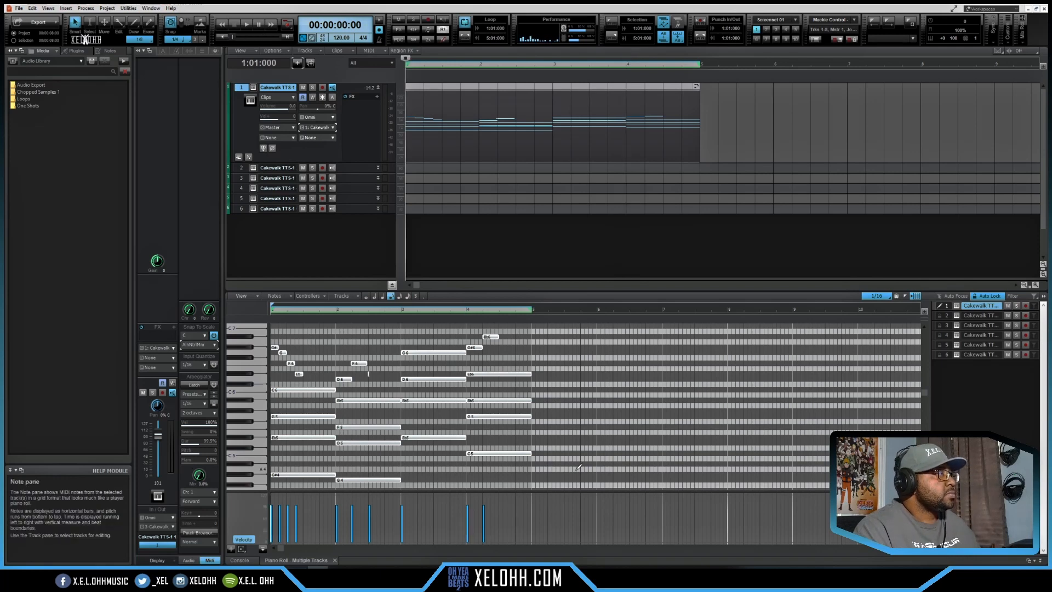
pyautogui.press('space')
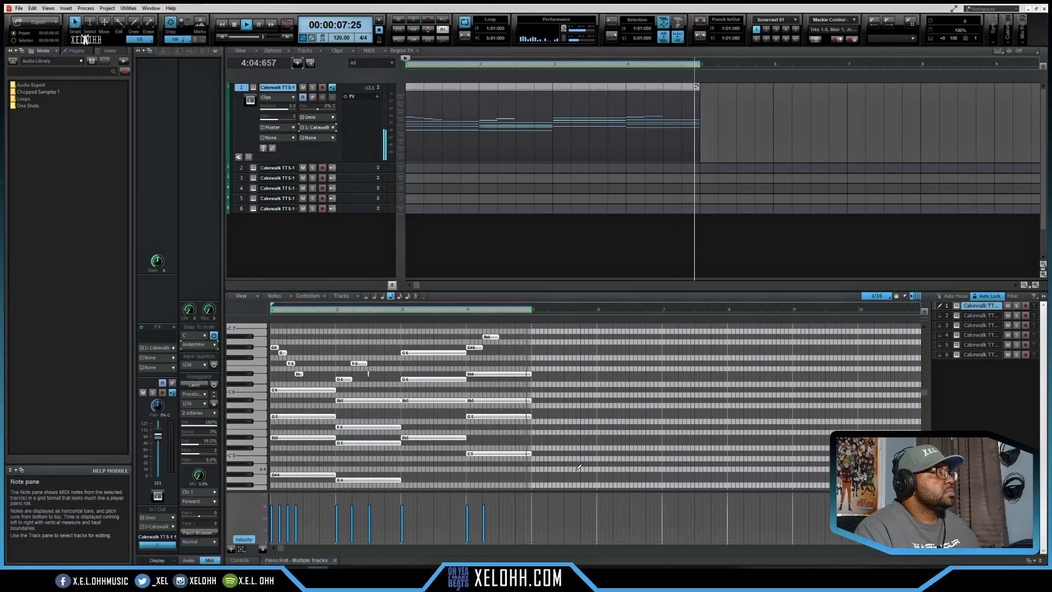
pyautogui.press('space')
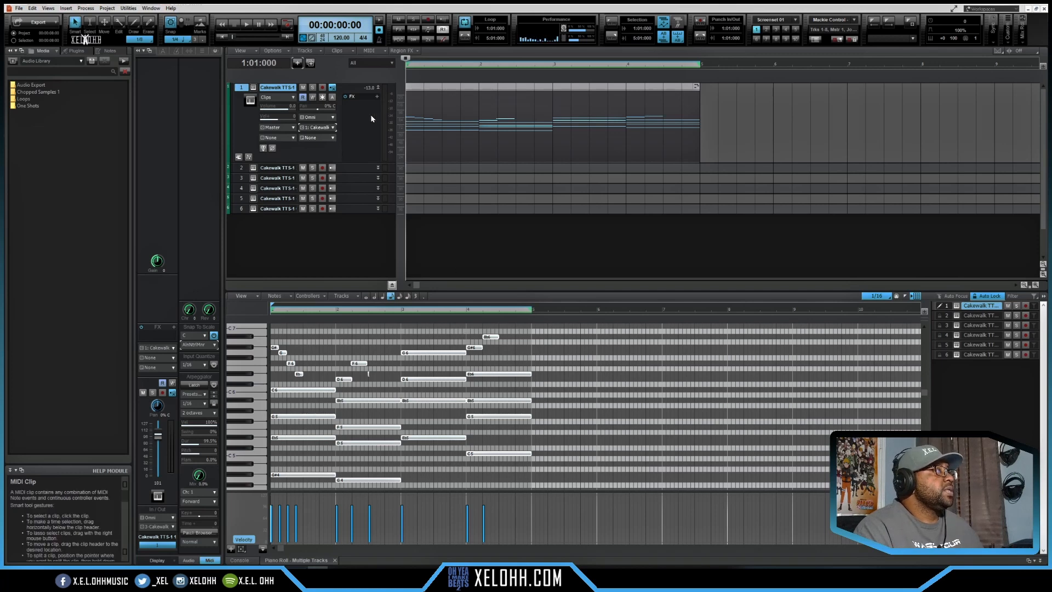
# Freeze track 1 and copy its rendered audio clip onto a new audio track below the TTS-1 tracks
pyautogui.click(322, 97)
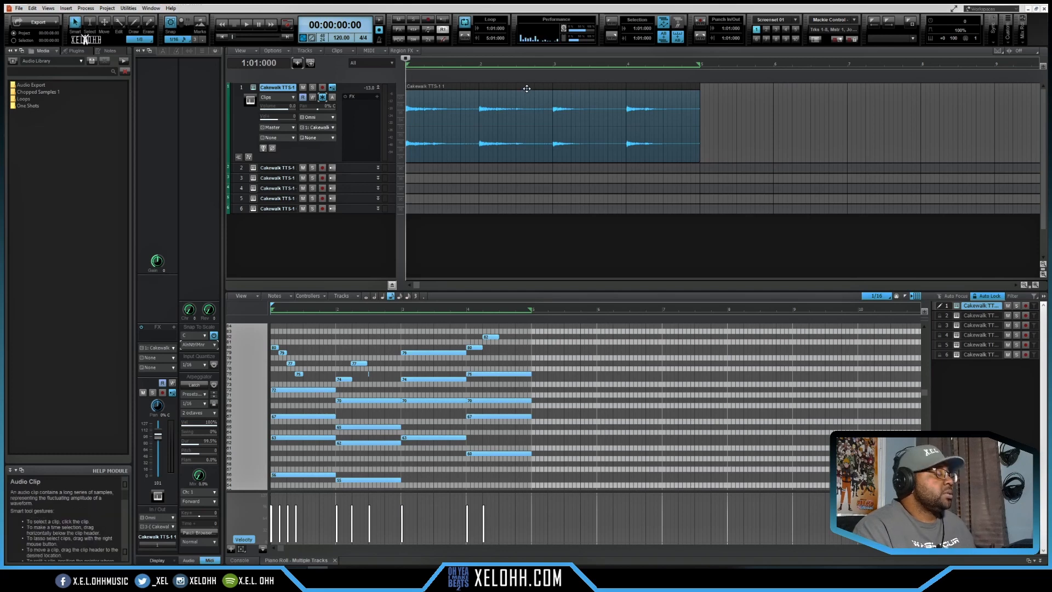
pyautogui.moveTo(527, 88); pyautogui.dragTo(522, 226)
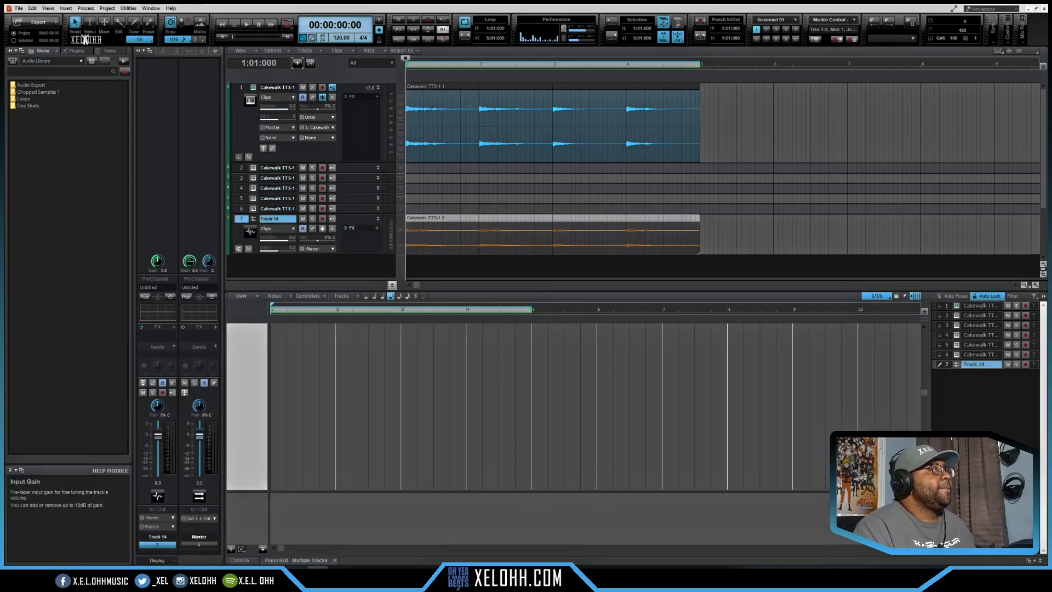
# Mute track 1, reverse the copied audio clip on track 7, and play it from the start
pyautogui.click(302, 87)
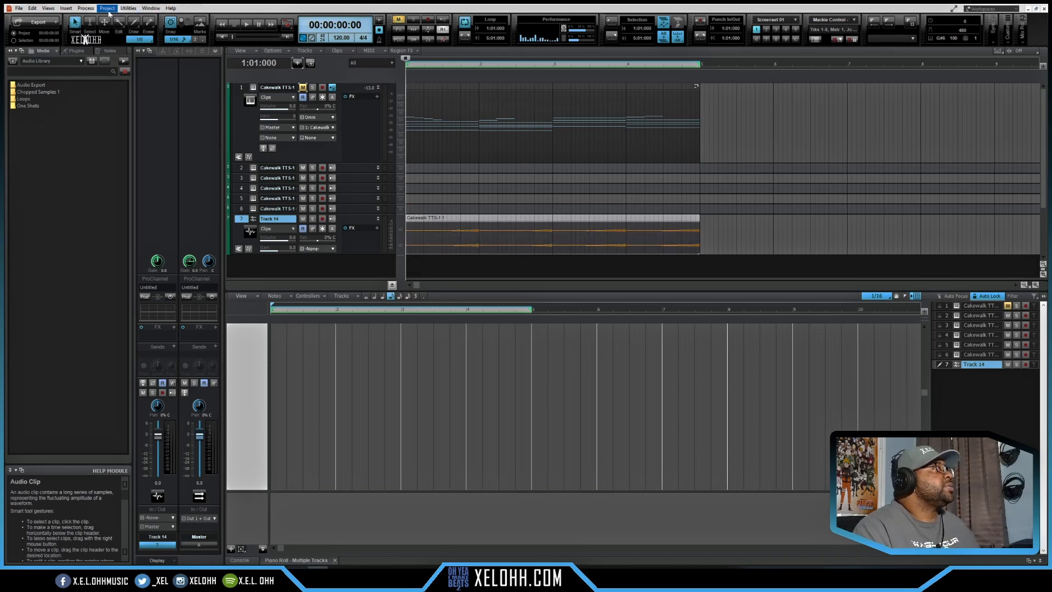
pyautogui.click(89, 9)
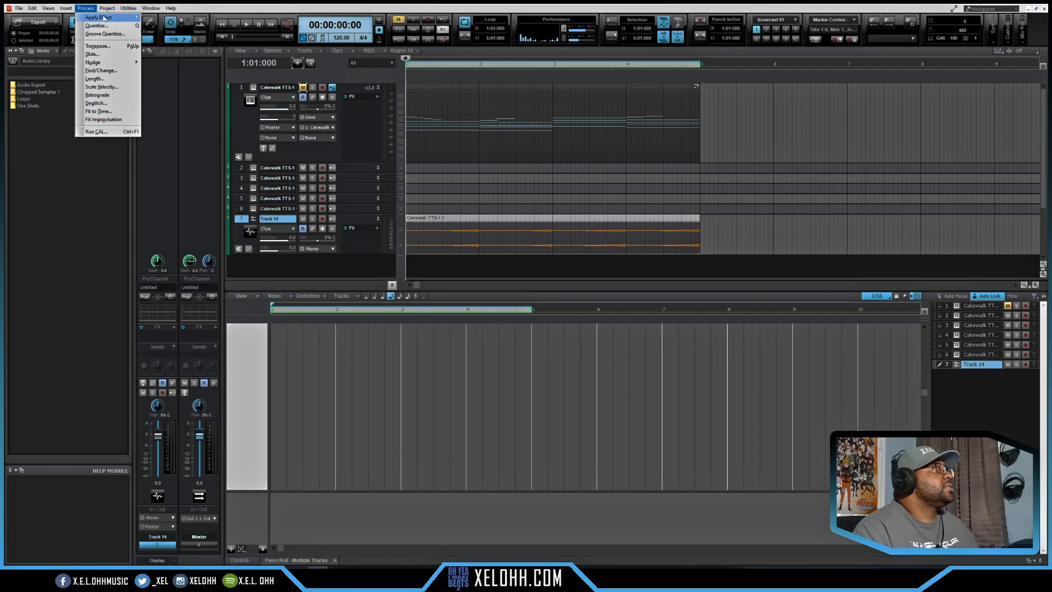
pyautogui.moveTo(104, 18)
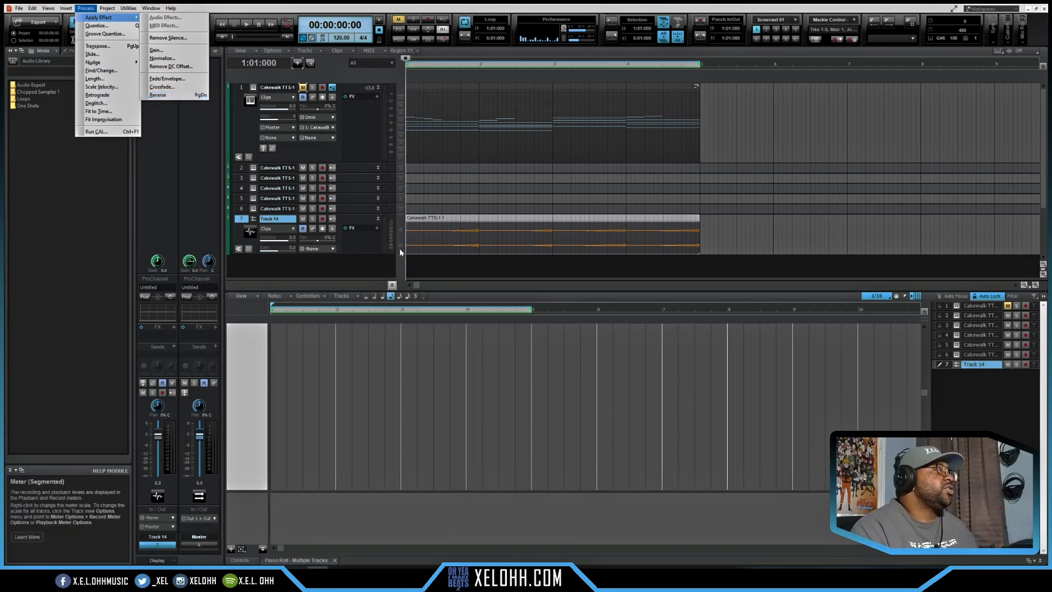
pyautogui.click(368, 275)
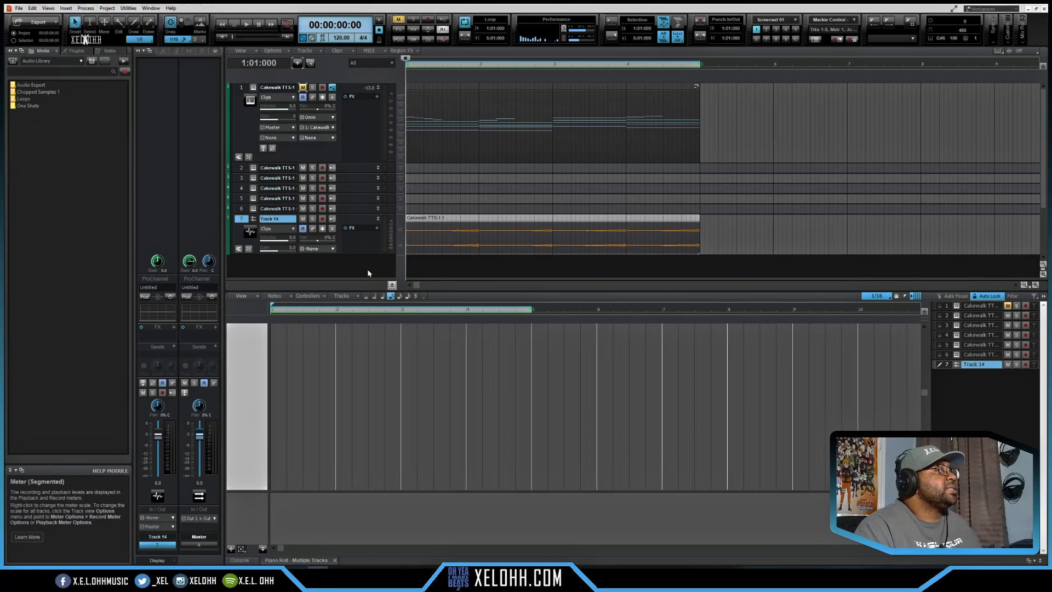
pyautogui.press('space')
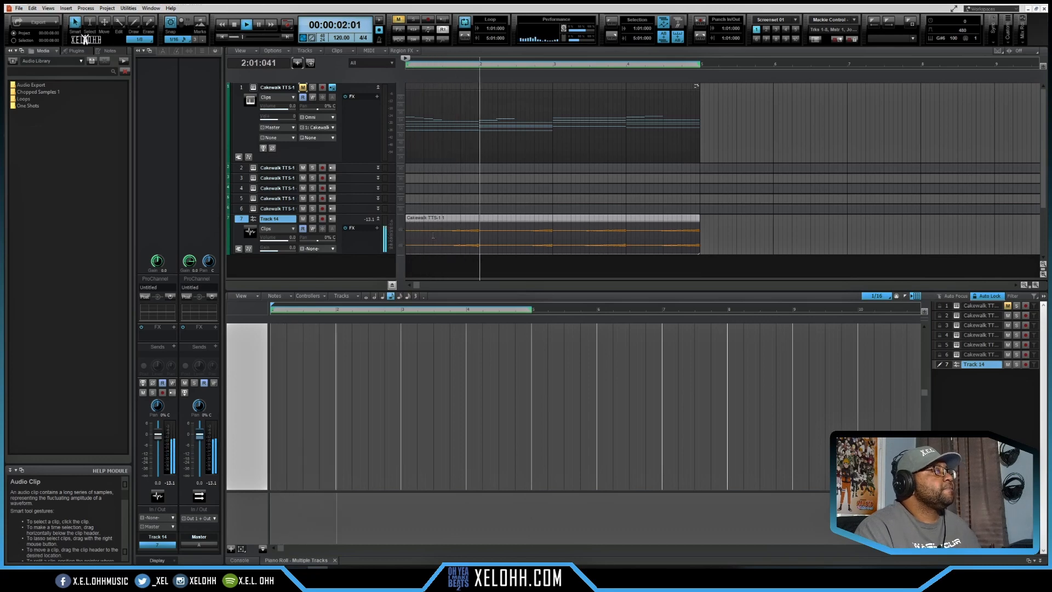
pyautogui.press('space')
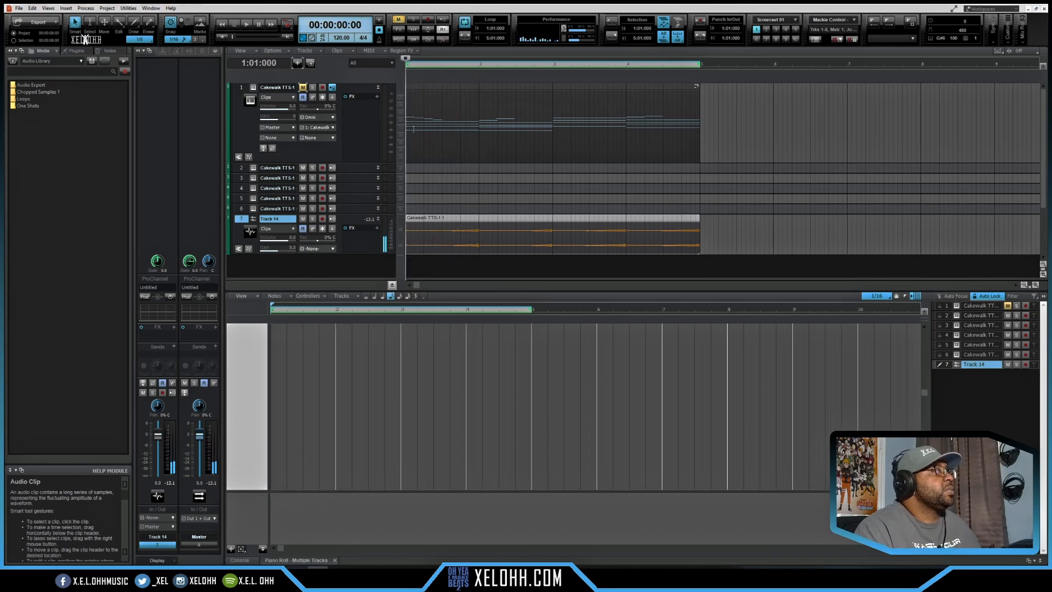
# Unmute track 1 and open its MIDI clip in the Piano Roll
pyautogui.click(303, 88)
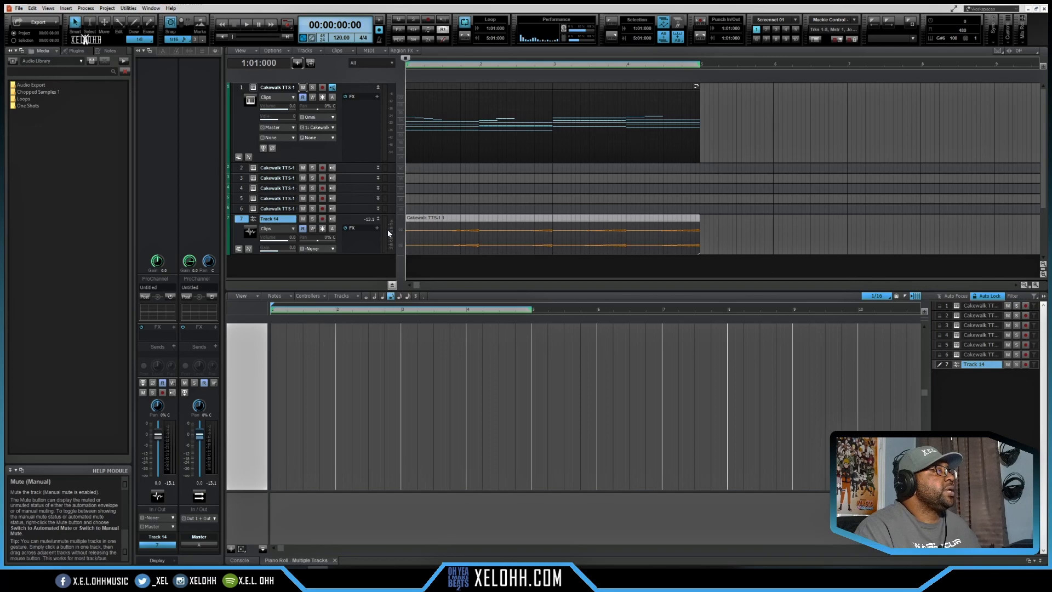
pyautogui.click(453, 90)
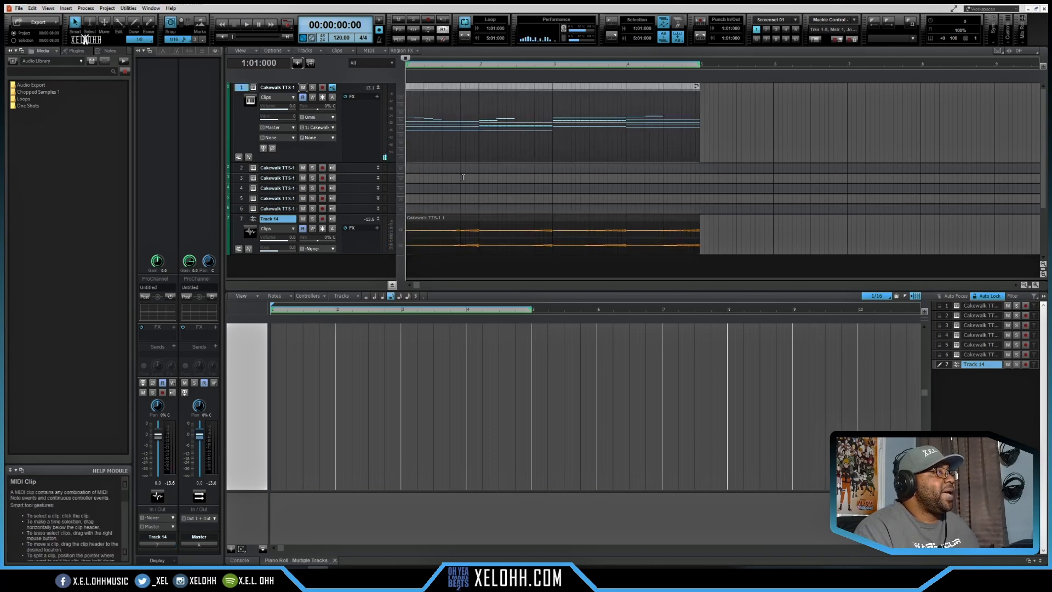
pyautogui.doubleClick(479, 90)
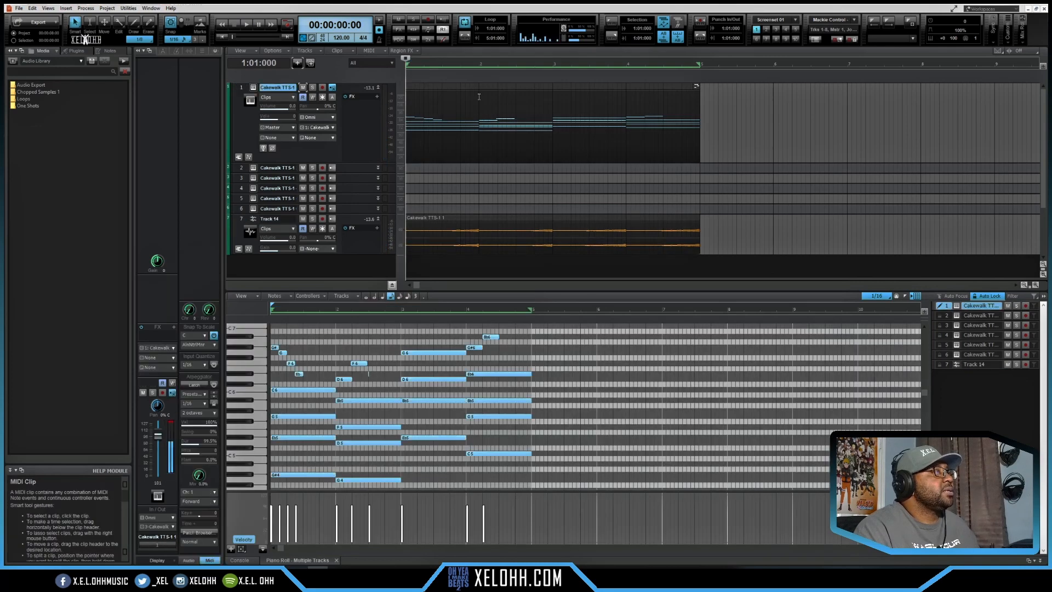
# Apply Retrograde to all notes of track 1 and play them together with the reversed audio from the start
pyautogui.hotkey('ctrl', 'a')
pyautogui.rightClick(543, 392)
pyautogui.click(576, 495)
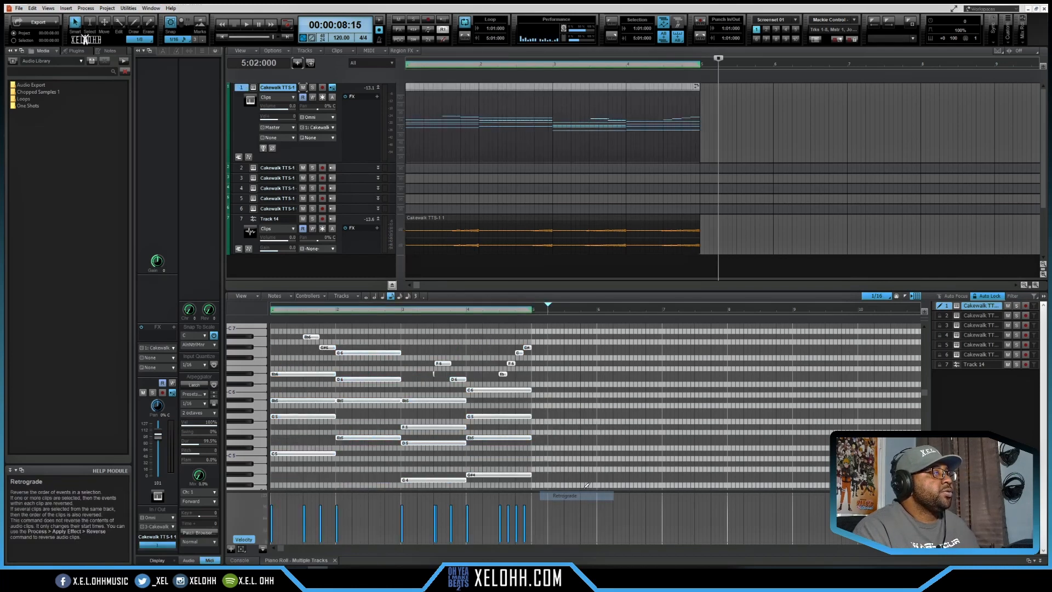
pyautogui.press('w')
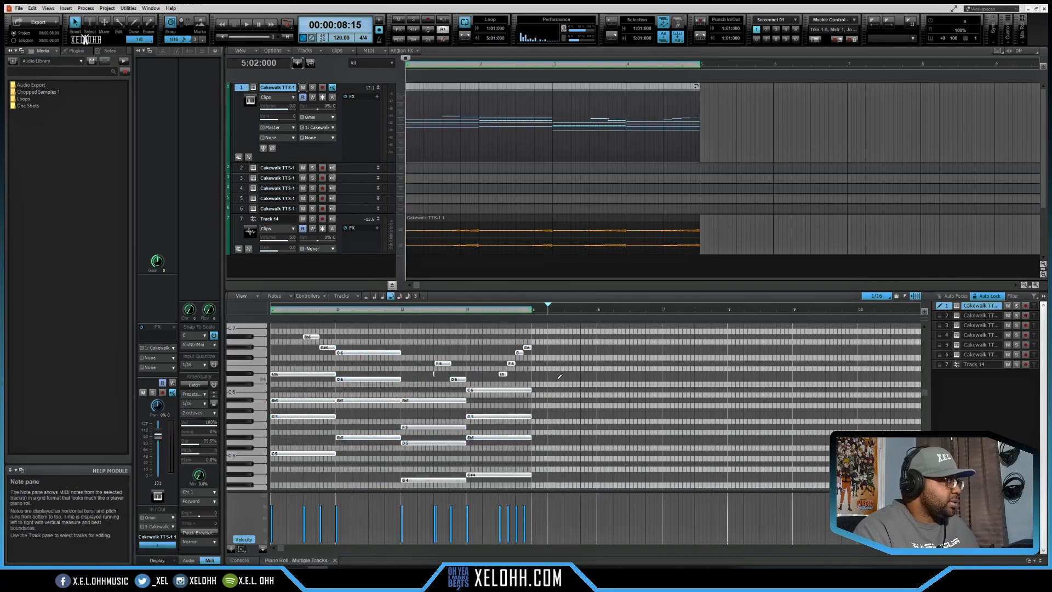
pyautogui.press('space')
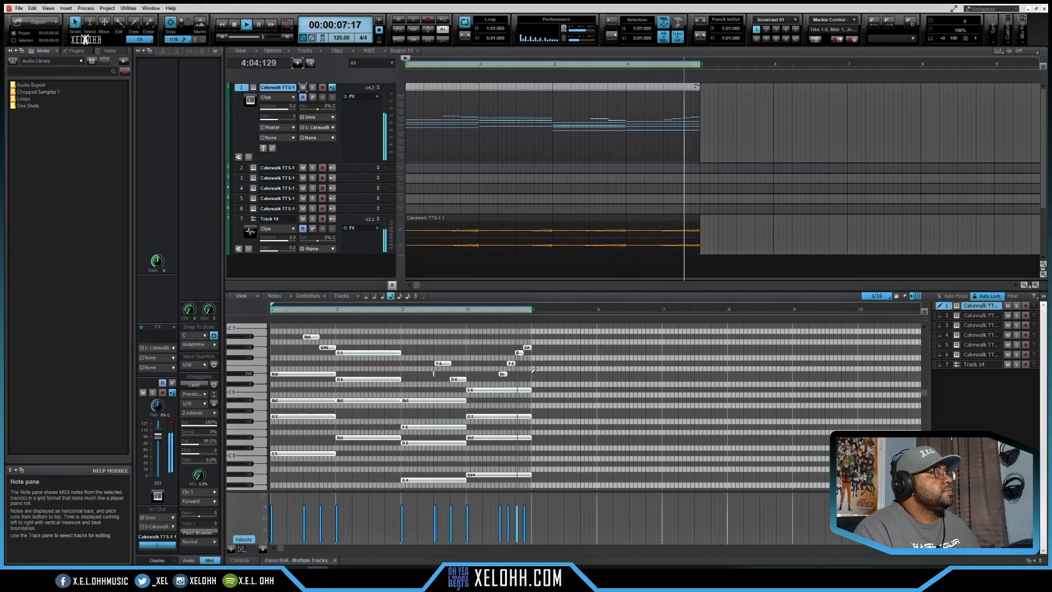
pyautogui.press('space')
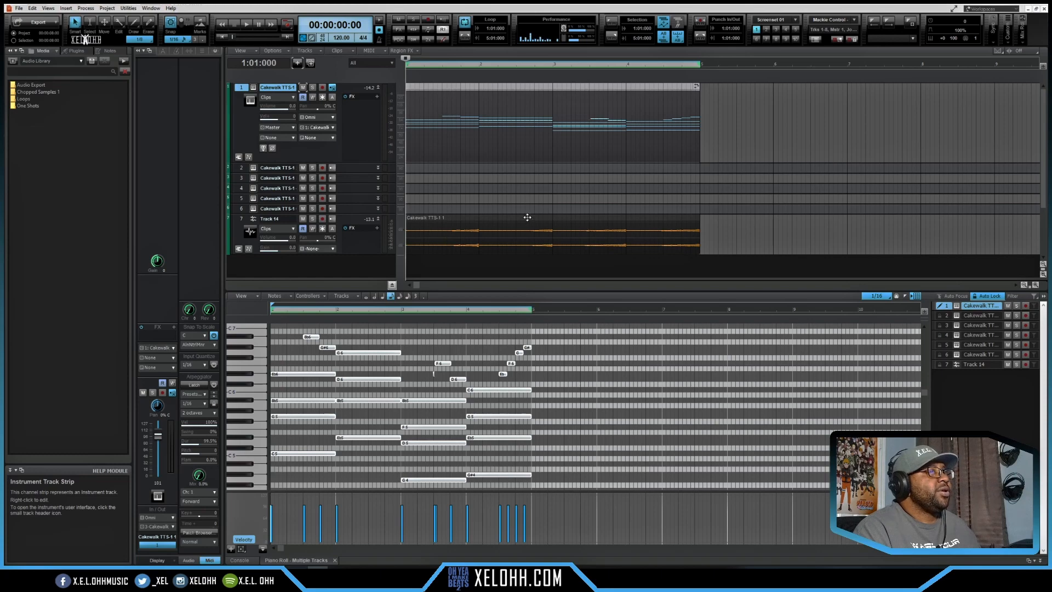
# Open the TTS-1 instrument of track 2 and load the Freeware Setup 1 preset
pyautogui.click(253, 167)
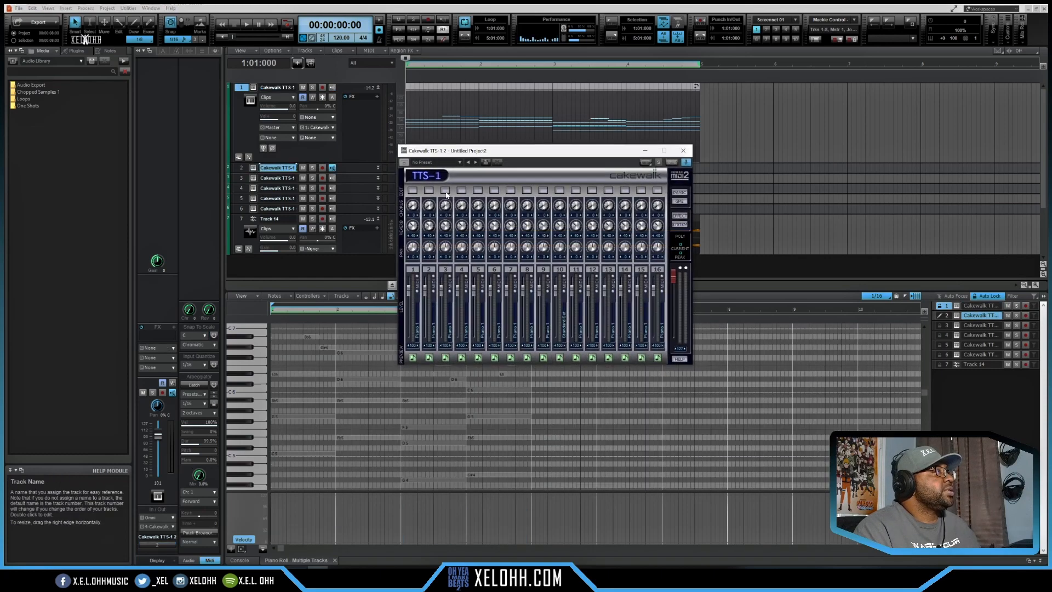
pyautogui.click(440, 163)
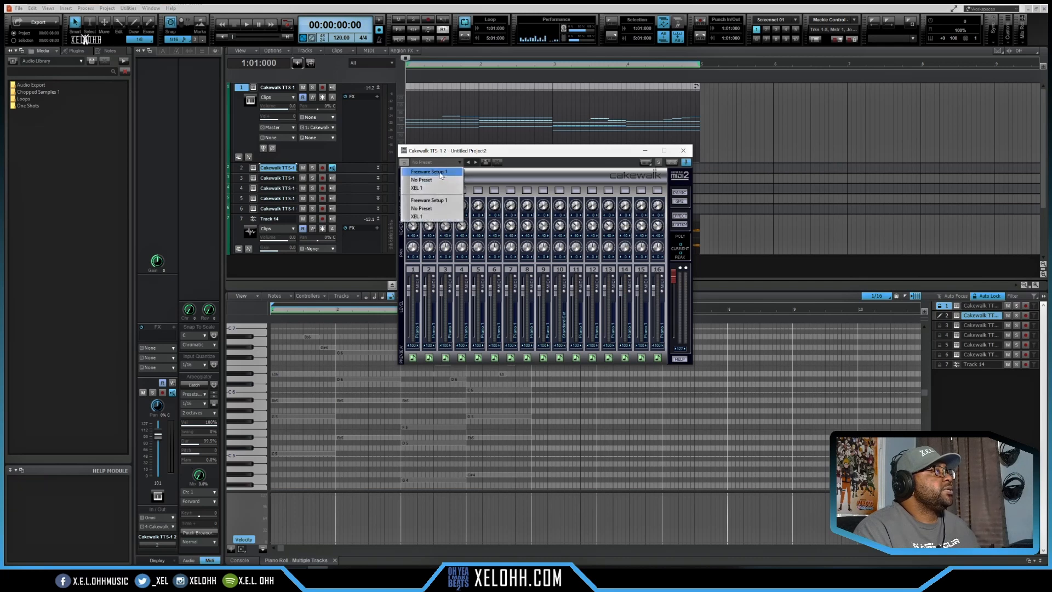
pyautogui.click(440, 172)
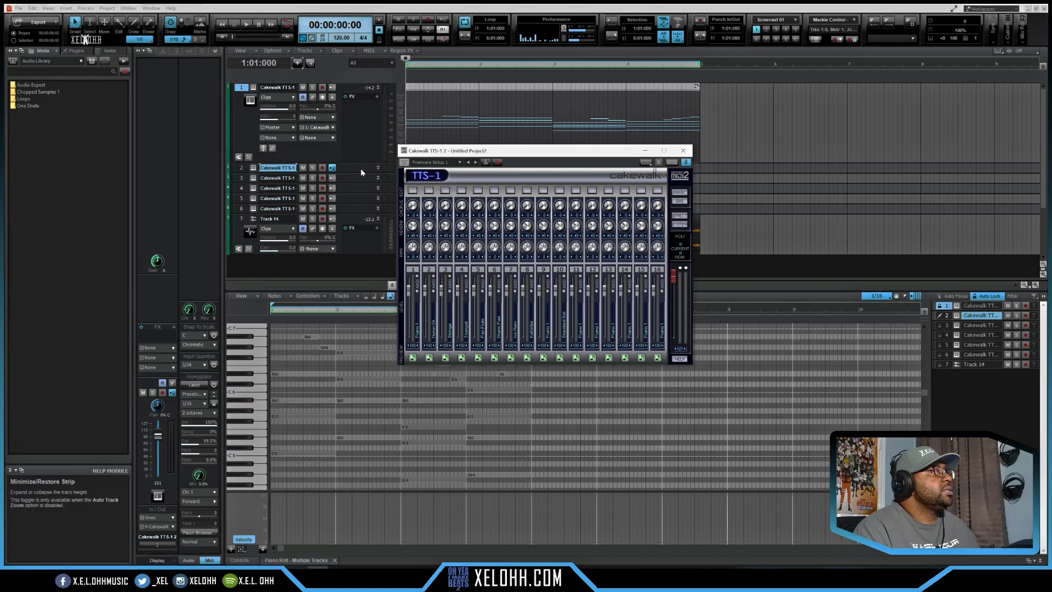
# Select track 2, set its MIDI output channel to 2: Cakewalk TTS-1, and close the instrument window
pyautogui.click(241, 171)
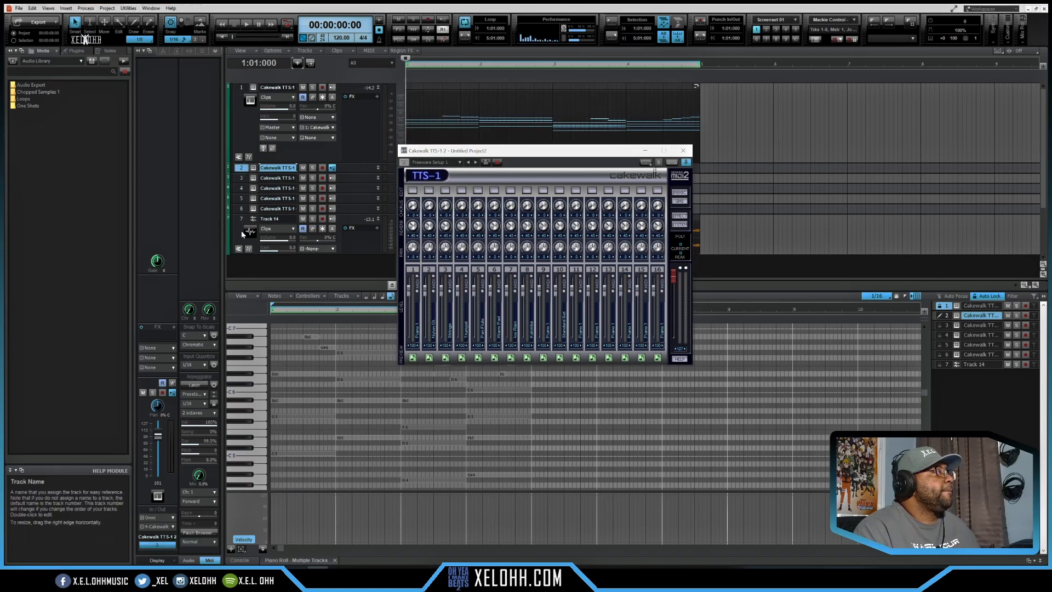
pyautogui.click(171, 347)
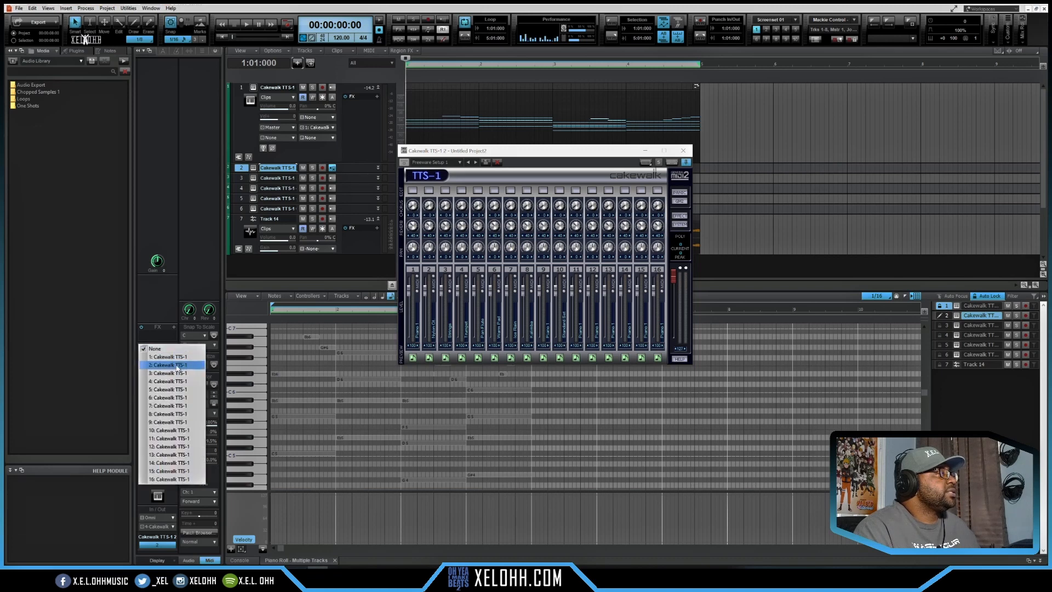
pyautogui.click(178, 366)
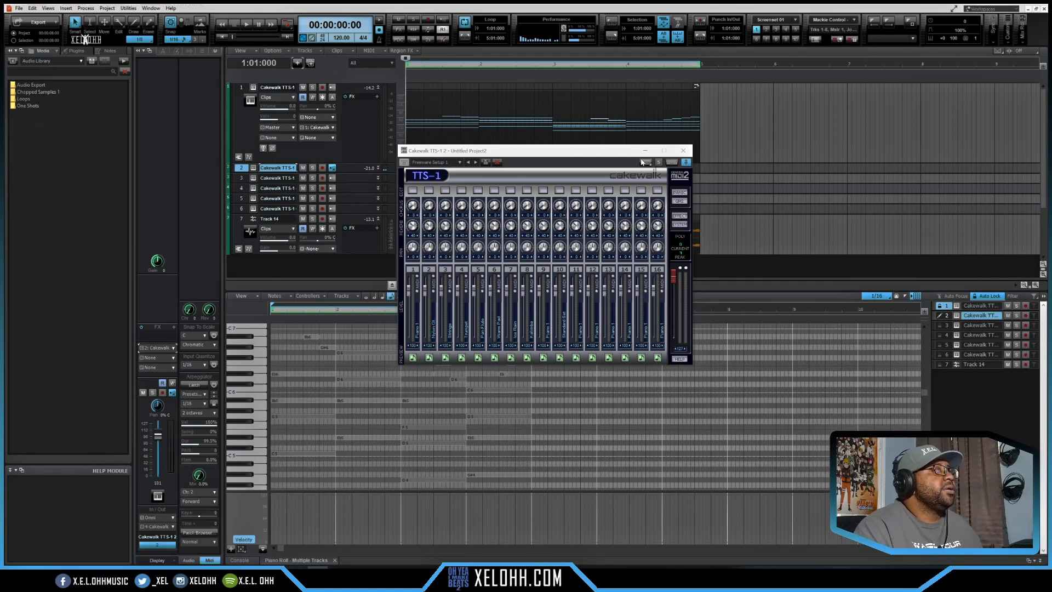
pyautogui.click(682, 150)
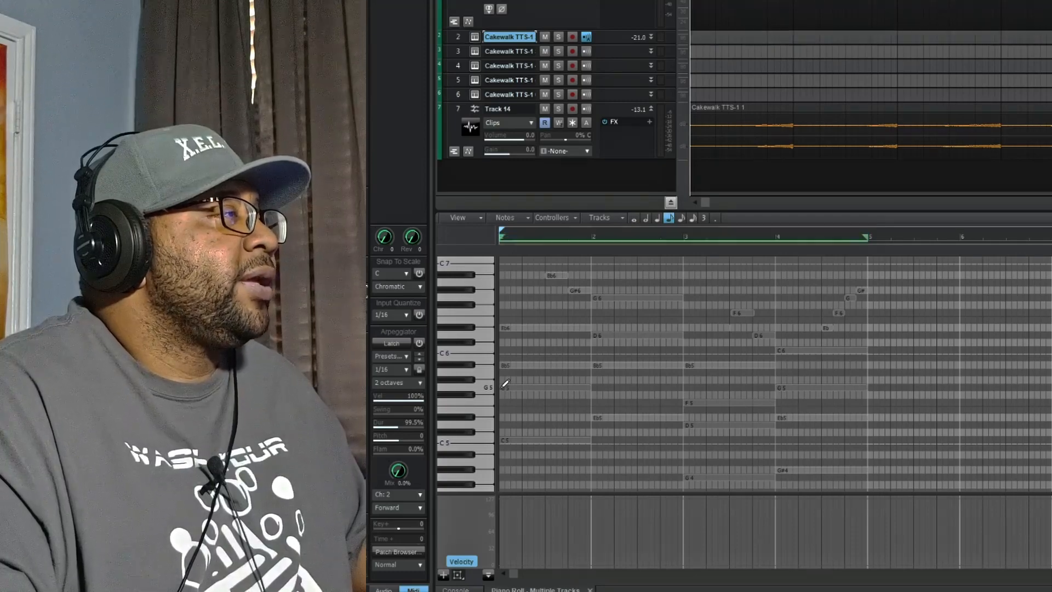
# Draw a whole-note chord of G5, Bb5, Eb6 and G#6 in measure 1 of track 2
pyautogui.click(505, 383)
pyautogui.click(505, 379)
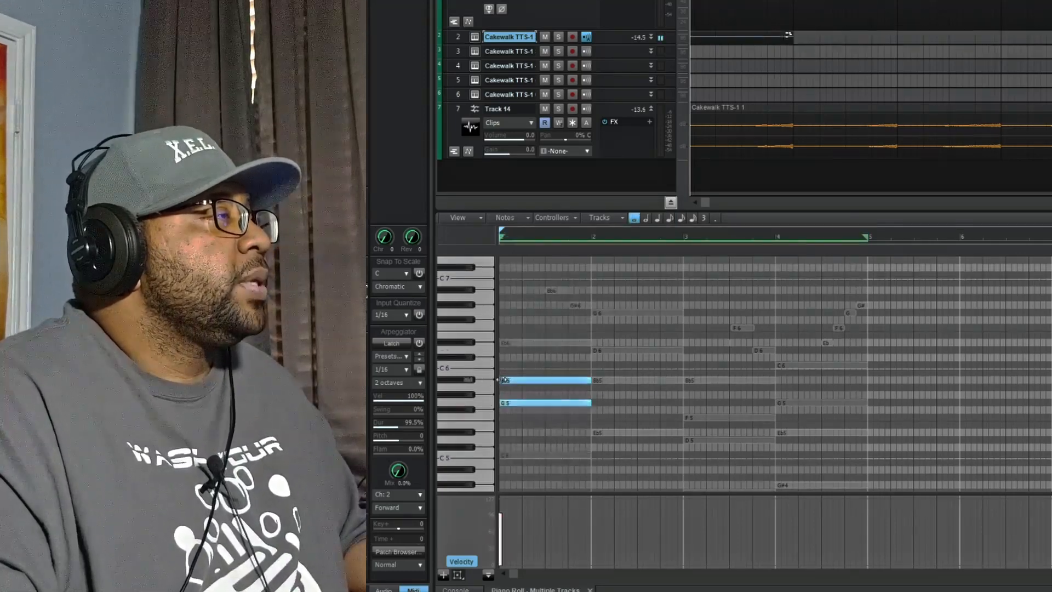
pyautogui.click(505, 342)
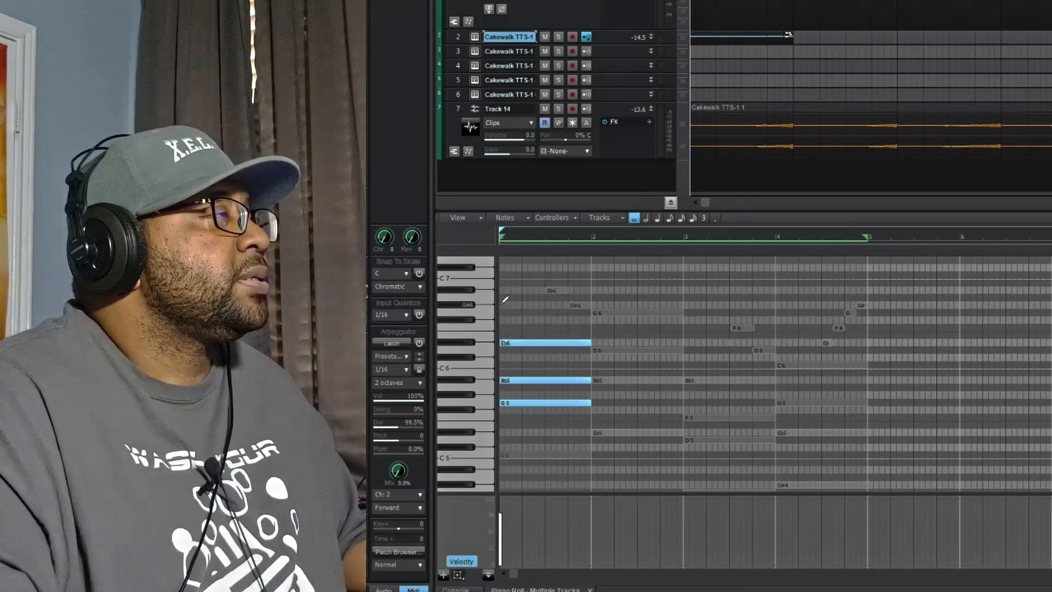
pyautogui.click(506, 304)
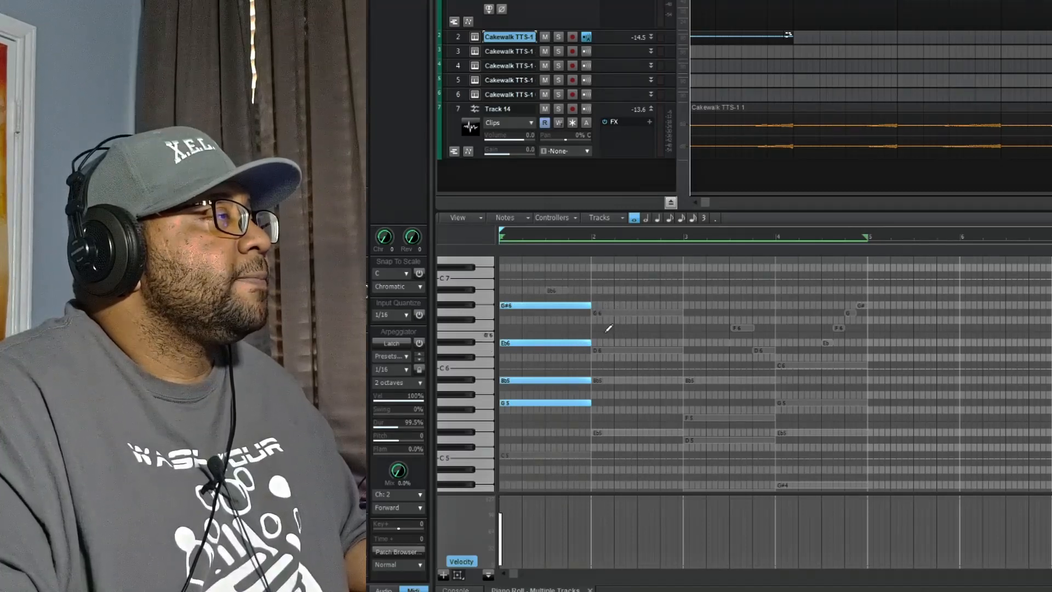
# Draw whole notes Bb5, D6 and G6 in measure 2, aligning them to the start of the measure
pyautogui.click(598, 379)
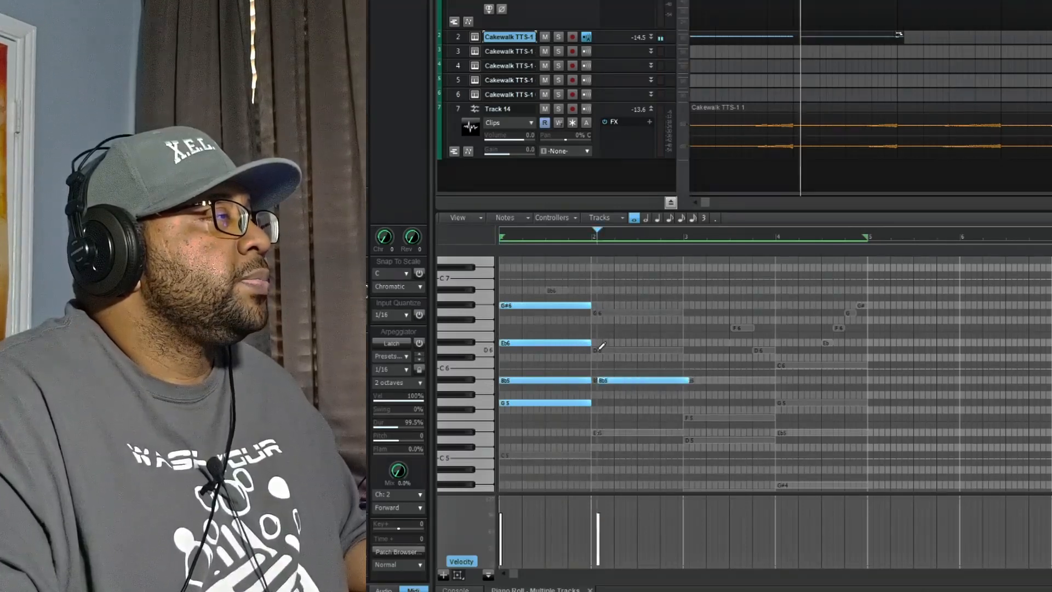
pyautogui.moveTo(634, 378); pyautogui.dragTo(625, 378)
pyautogui.click(596, 350)
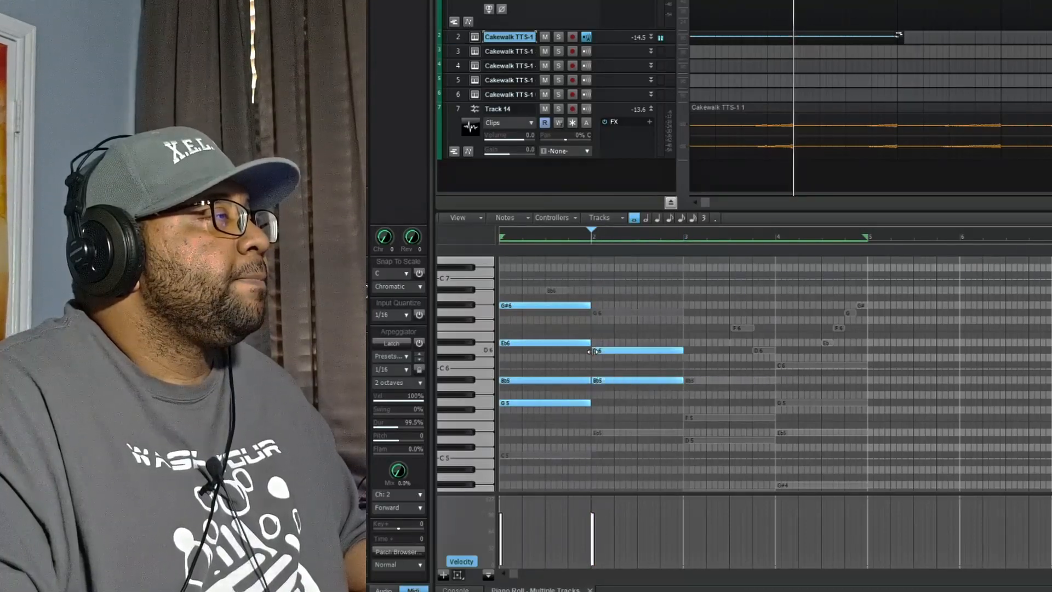
pyautogui.click(596, 313)
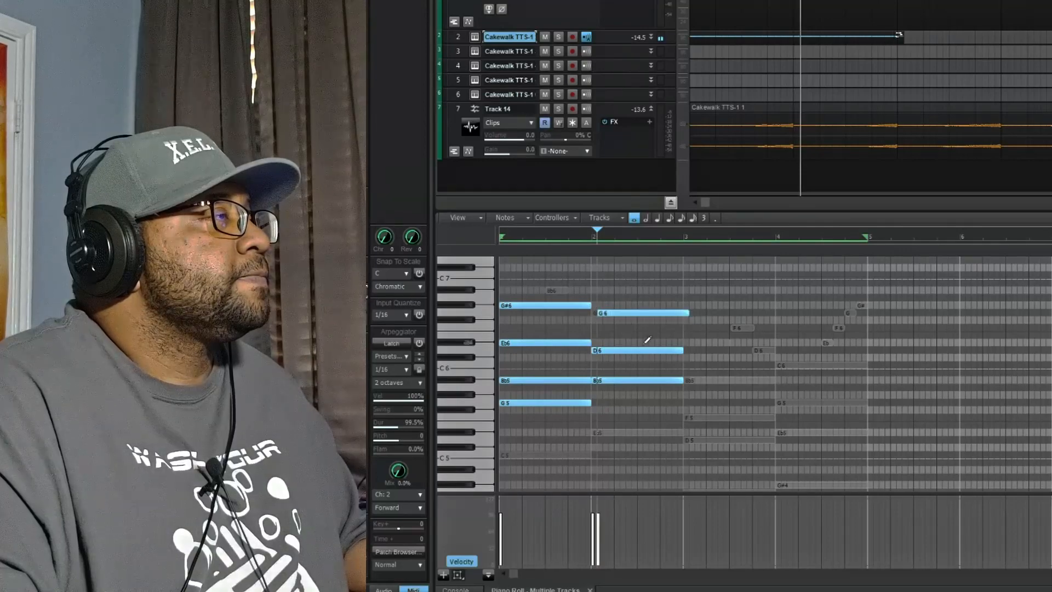
pyautogui.moveTo(652, 312); pyautogui.dragTo(646, 312)
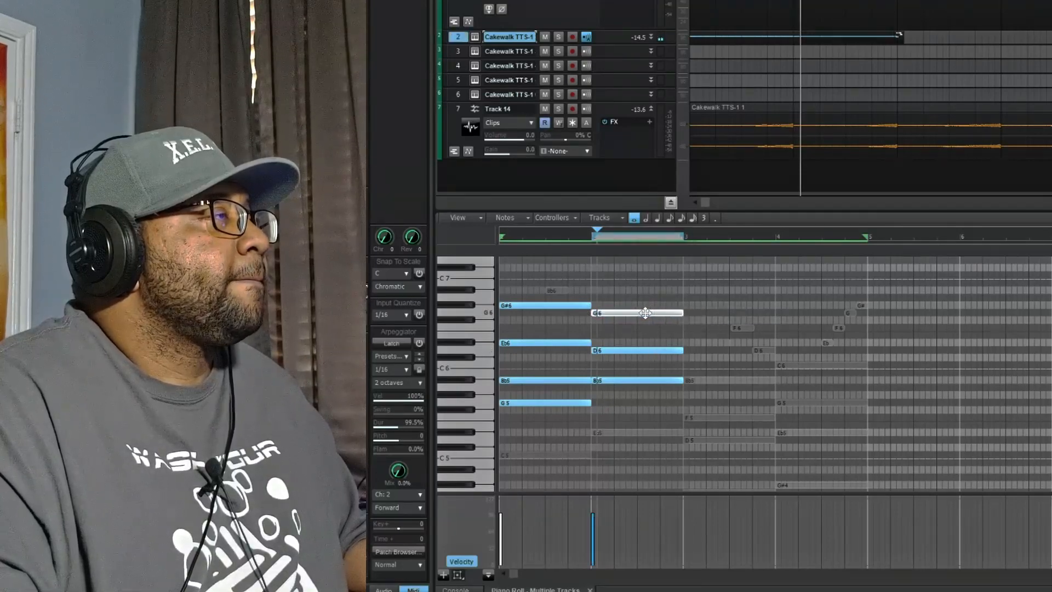
# Turn on Snap to Scale with C Aeolian (Natural Minor) and add a Bb6 whole note to measure 2
pyautogui.click(419, 273)
pyautogui.click(422, 285)
pyautogui.moveTo(469, 301)
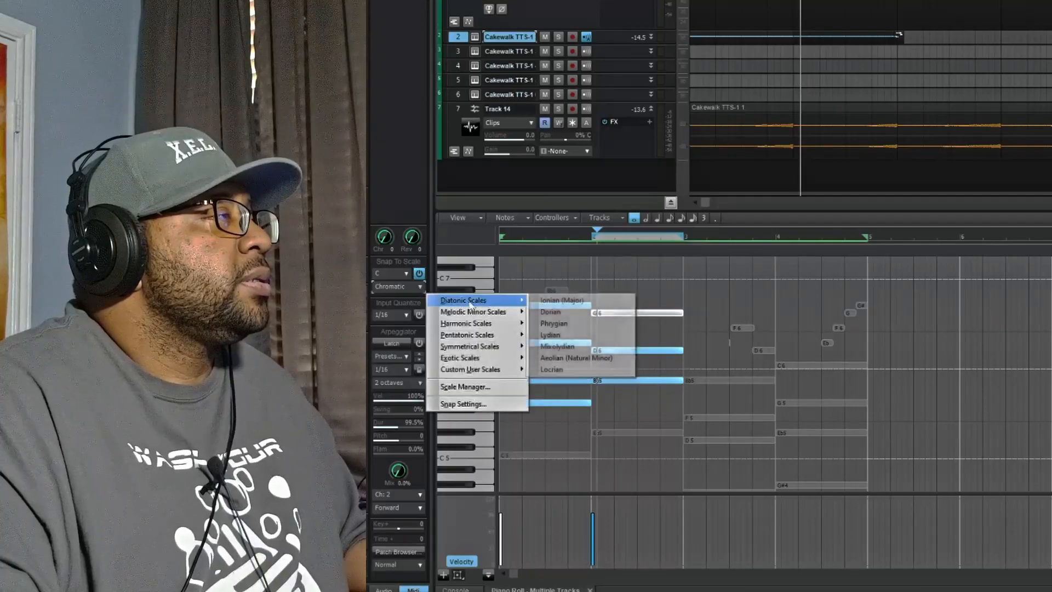
pyautogui.click(572, 359)
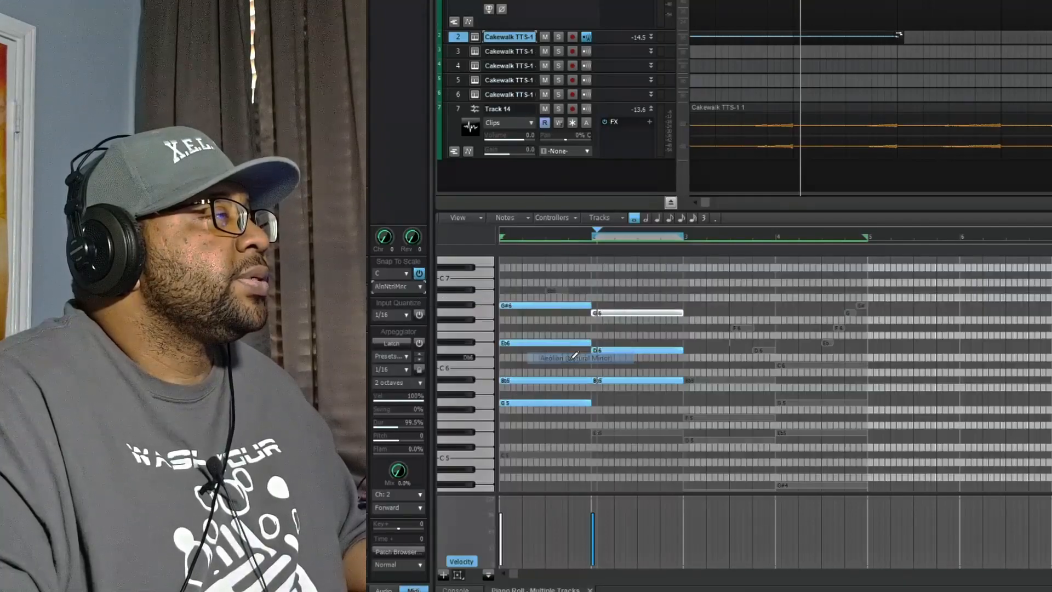
pyautogui.click(596, 296)
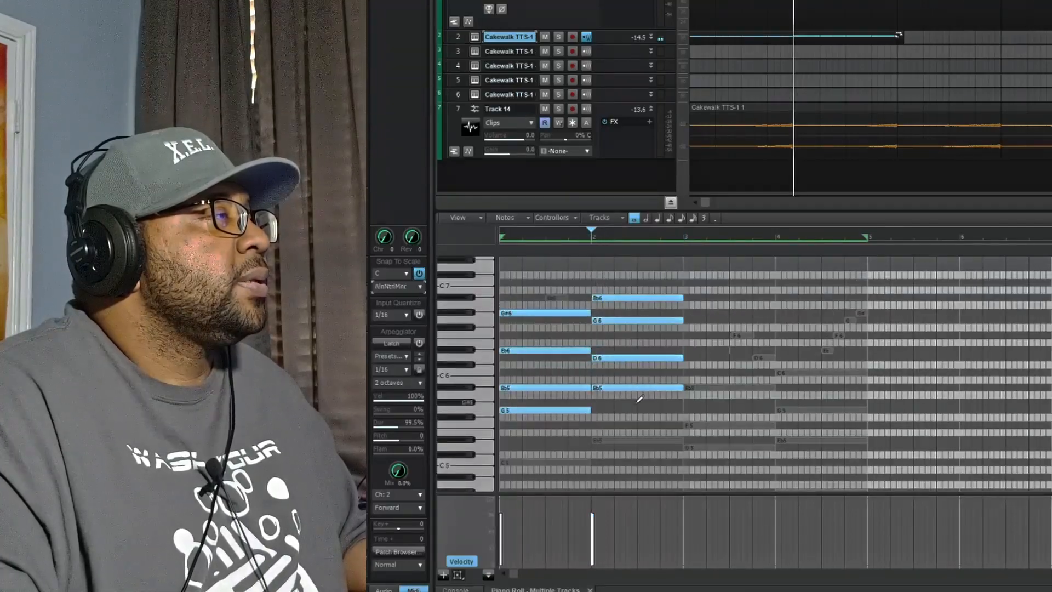
# Draw whole notes F5, Bb5, D6 and F6 in measure 3, aligned to the start of the measure
pyautogui.scroll(-2, 638, 407)
pyautogui.click(688, 402)
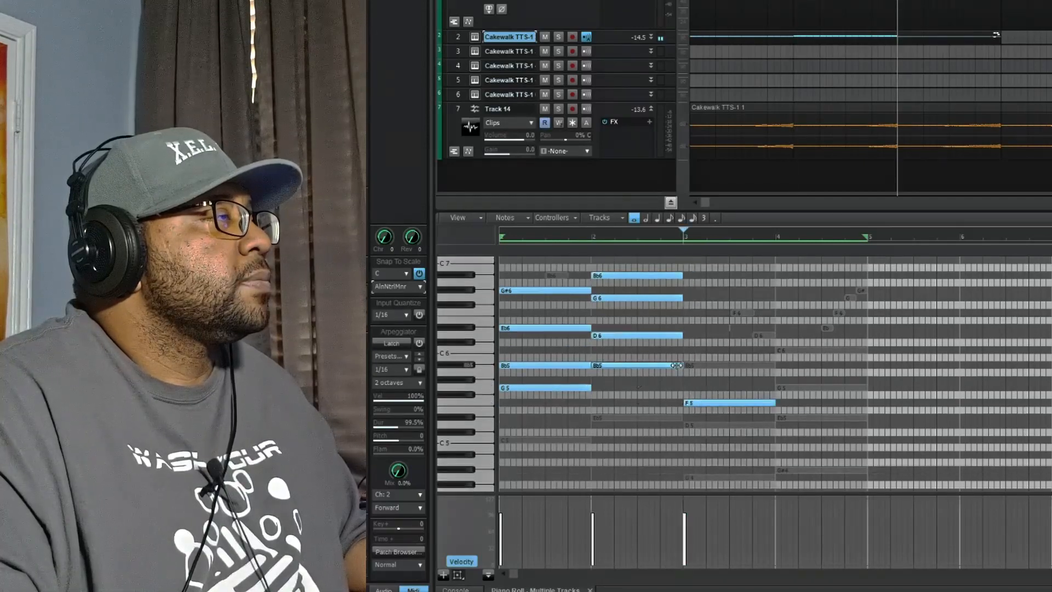
pyautogui.click(690, 365)
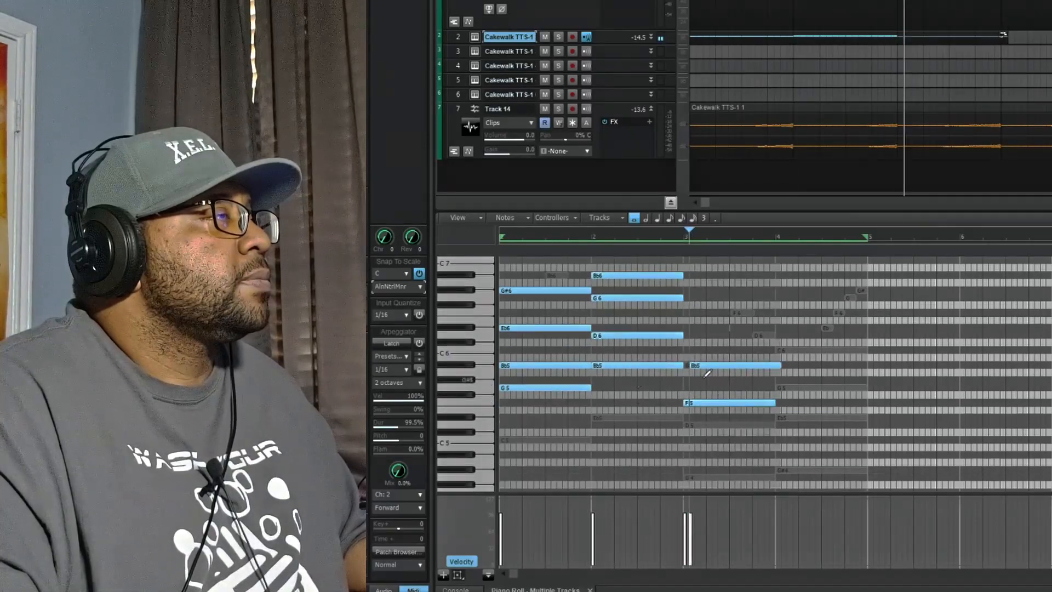
pyautogui.moveTo(717, 365); pyautogui.dragTo(713, 364)
pyautogui.click(707, 335)
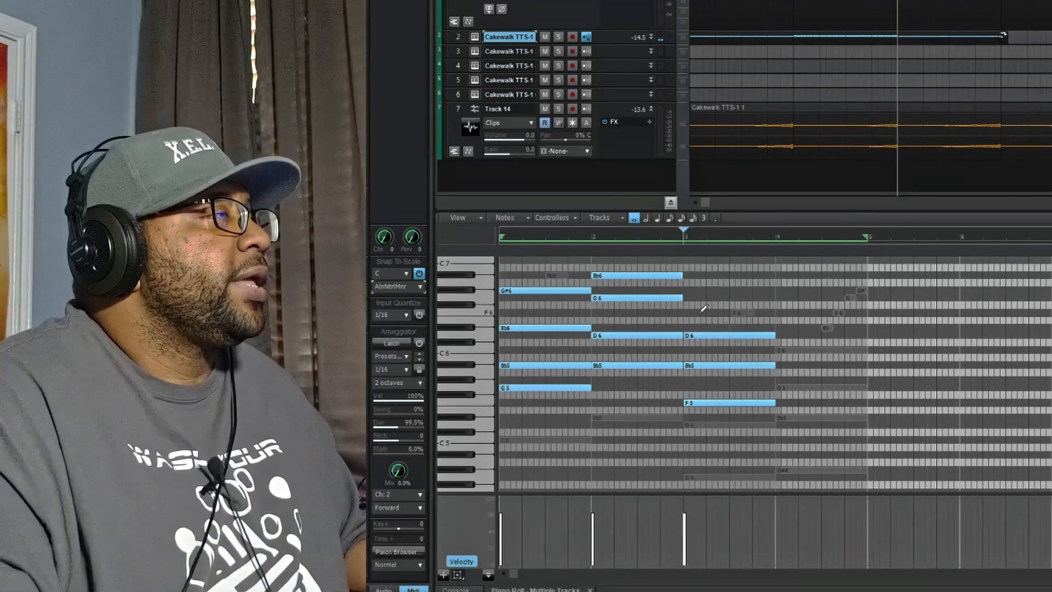
pyautogui.click(688, 311)
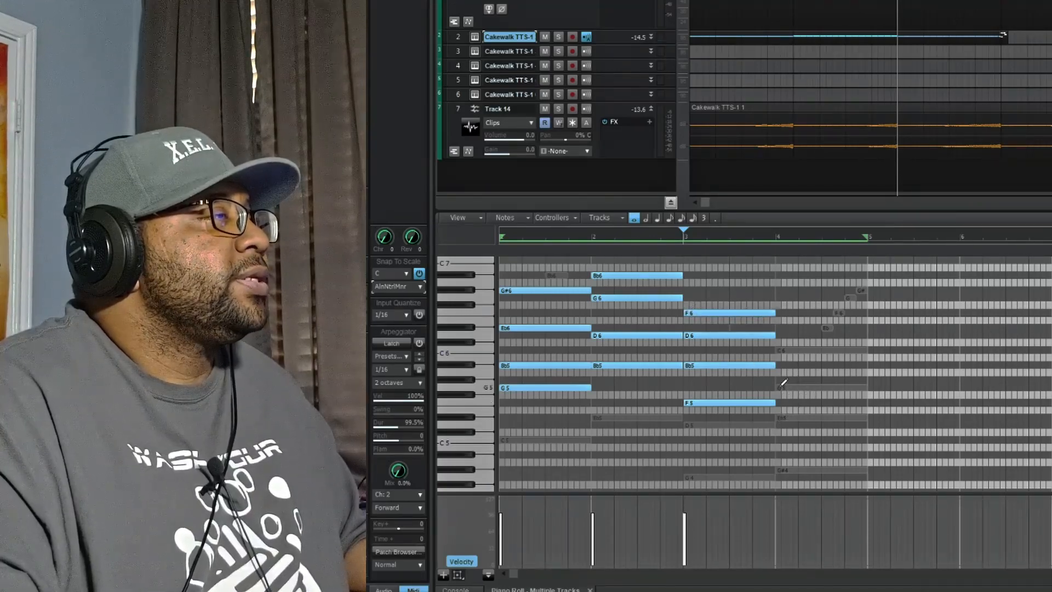
# Draw a whole-note chord of G5, C6, Eb6 and G6 in measure 4
pyautogui.click(779, 387)
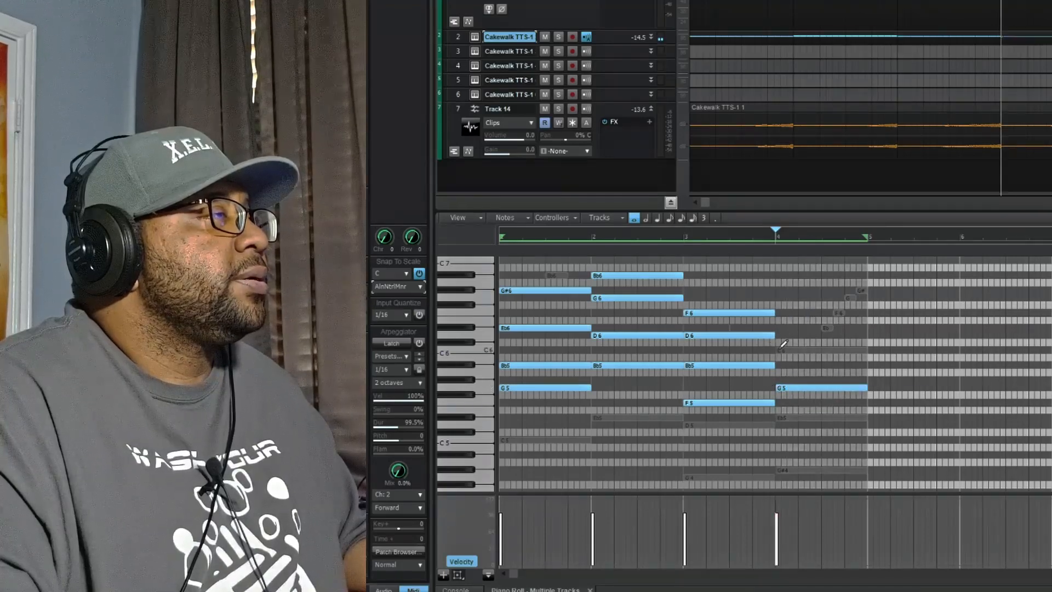
pyautogui.click(779, 350)
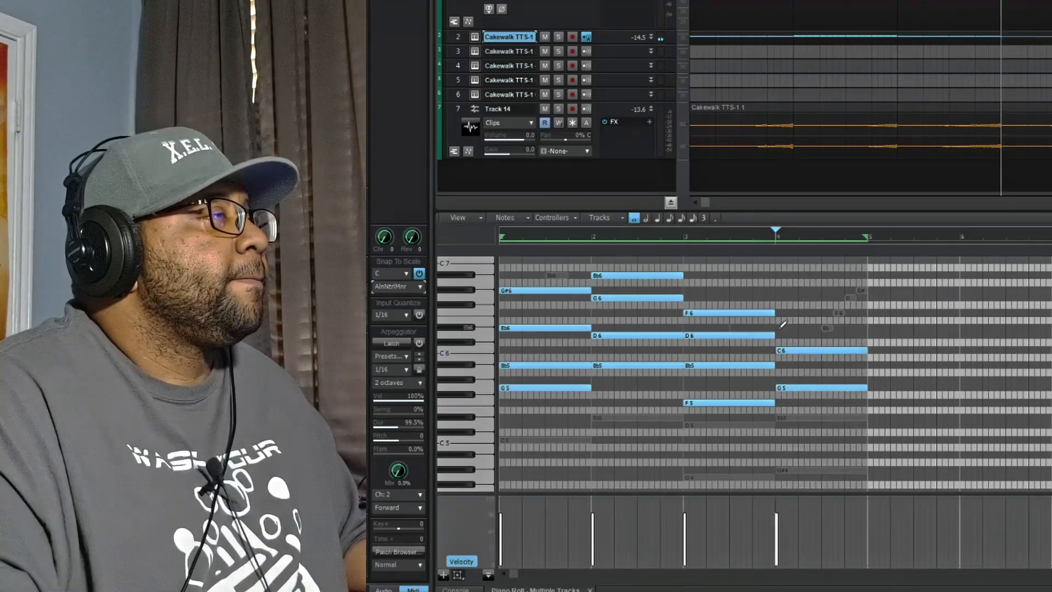
pyautogui.click(779, 327)
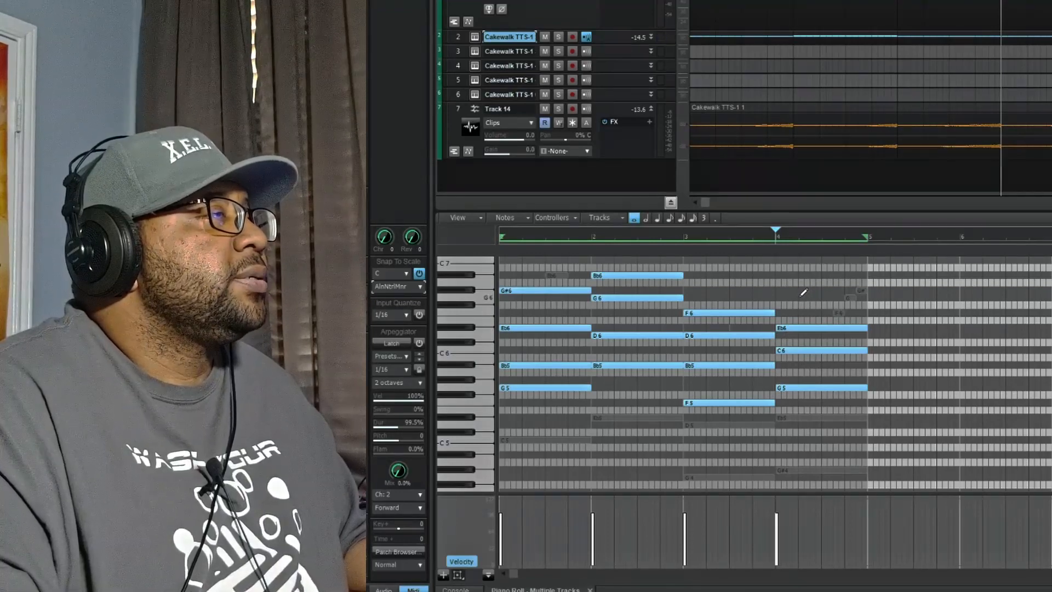
pyautogui.click(778, 297)
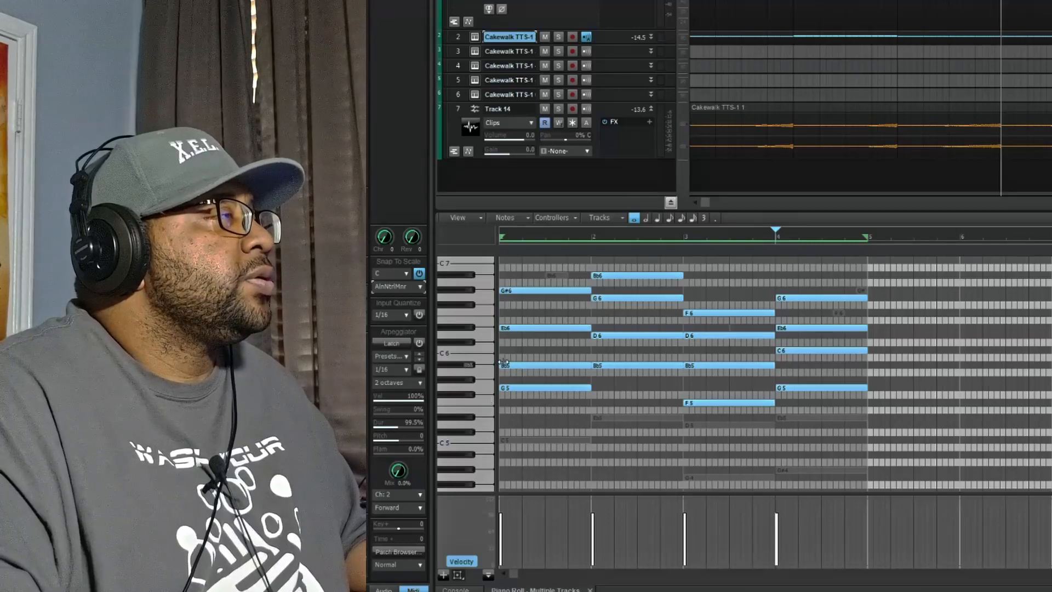
# Trim the starts of two notes in each chord so they enter an eighth and a quarter note after the downbeat
pyautogui.moveTo(502, 365); pyautogui.dragTo(512, 365)
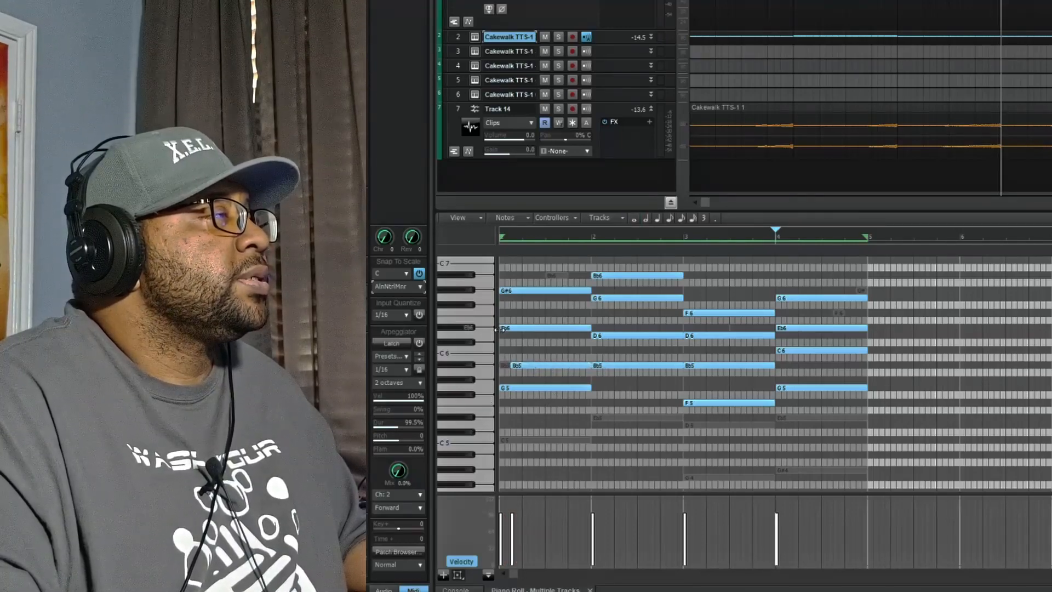
pyautogui.moveTo(502, 328); pyautogui.dragTo(523, 328)
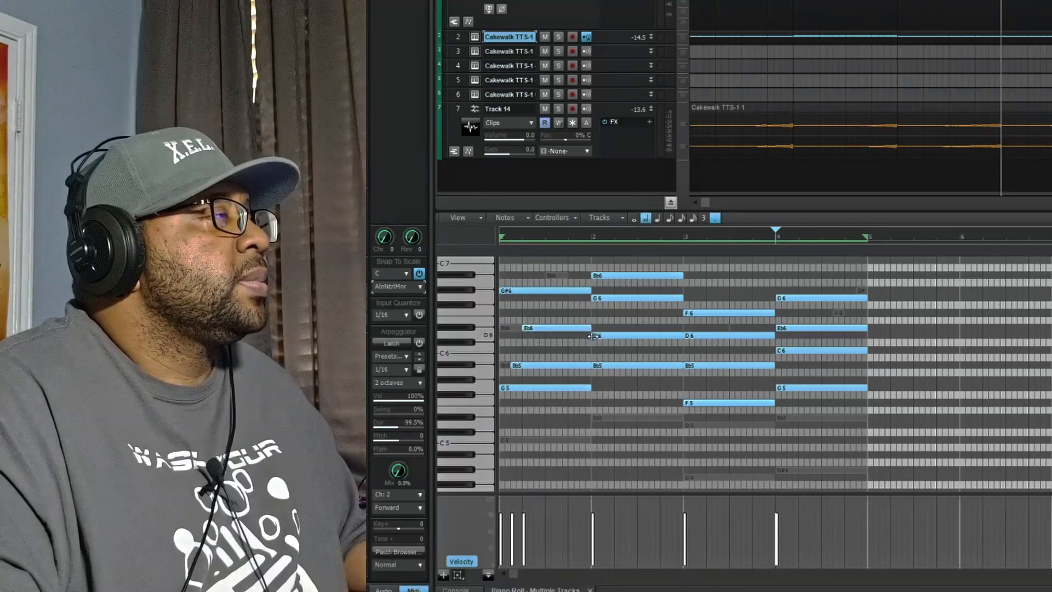
pyautogui.moveTo(593, 336); pyautogui.dragTo(604, 336)
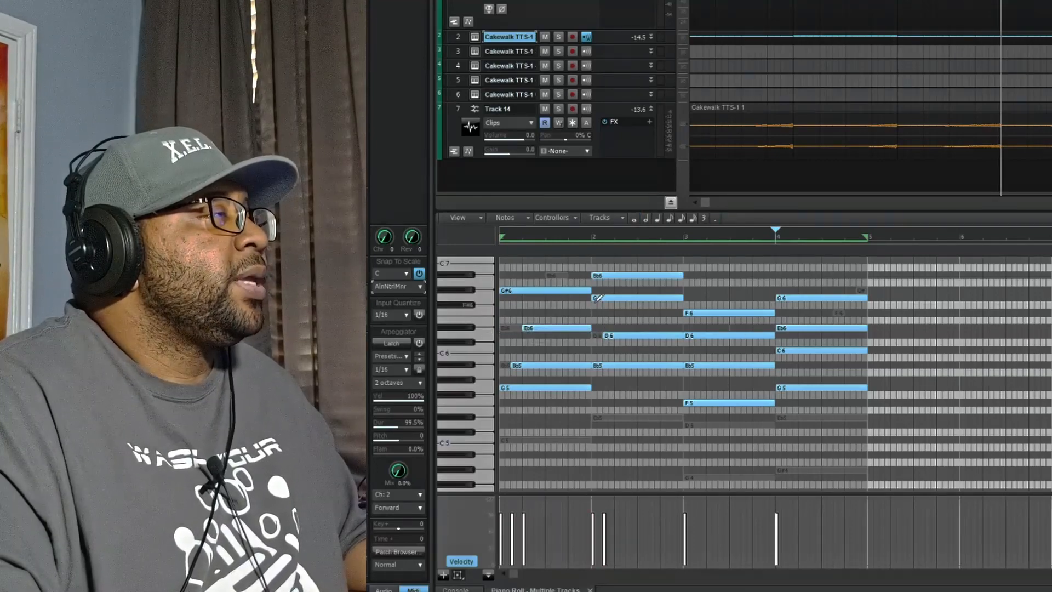
pyautogui.moveTo(590, 299); pyautogui.dragTo(615, 299)
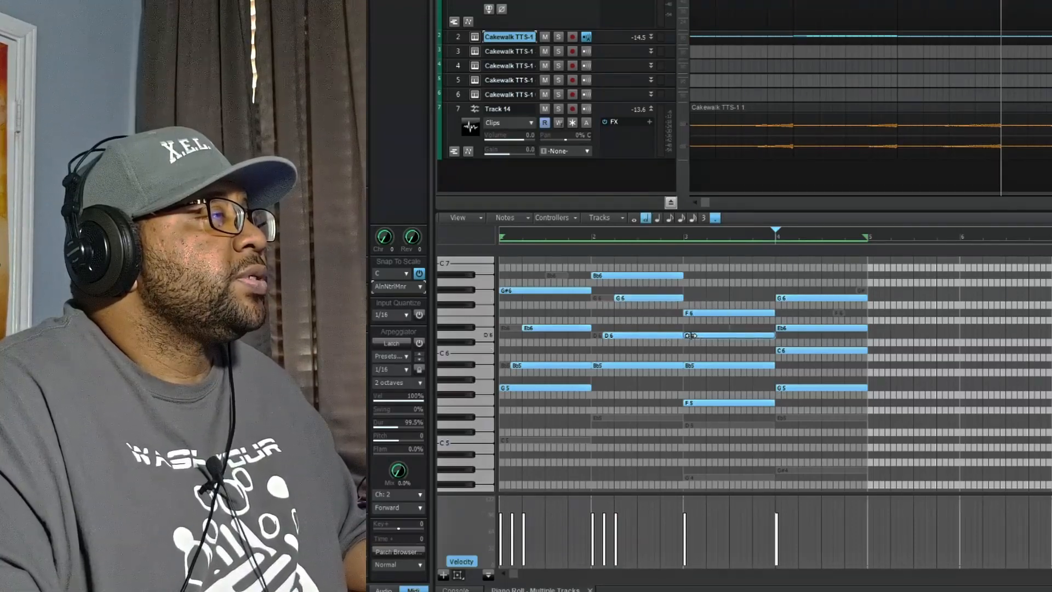
pyautogui.moveTo(687, 336); pyautogui.dragTo(708, 365)
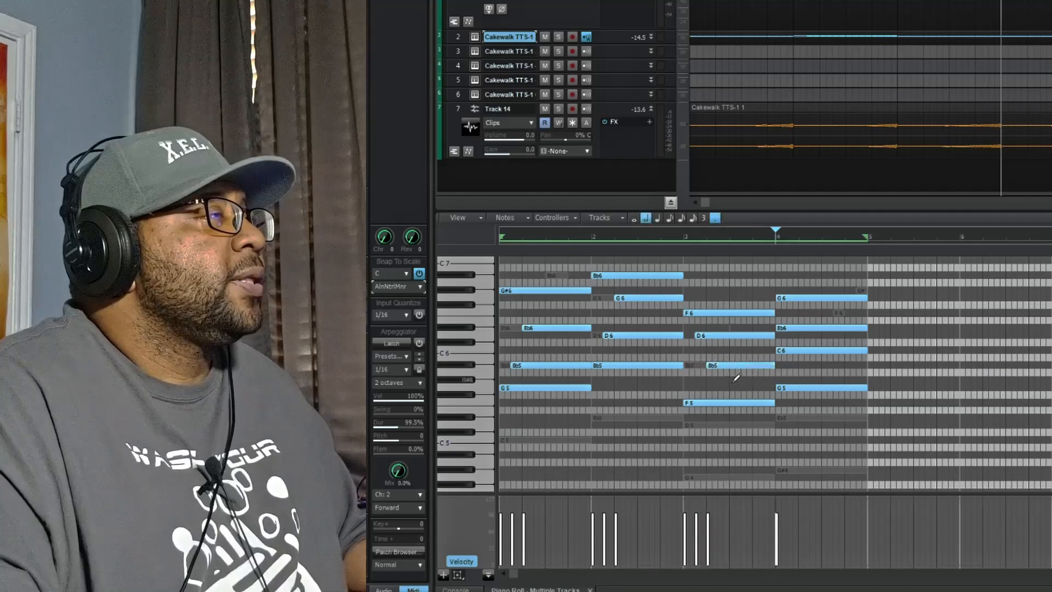
pyautogui.moveTo(780, 327); pyautogui.dragTo(799, 350)
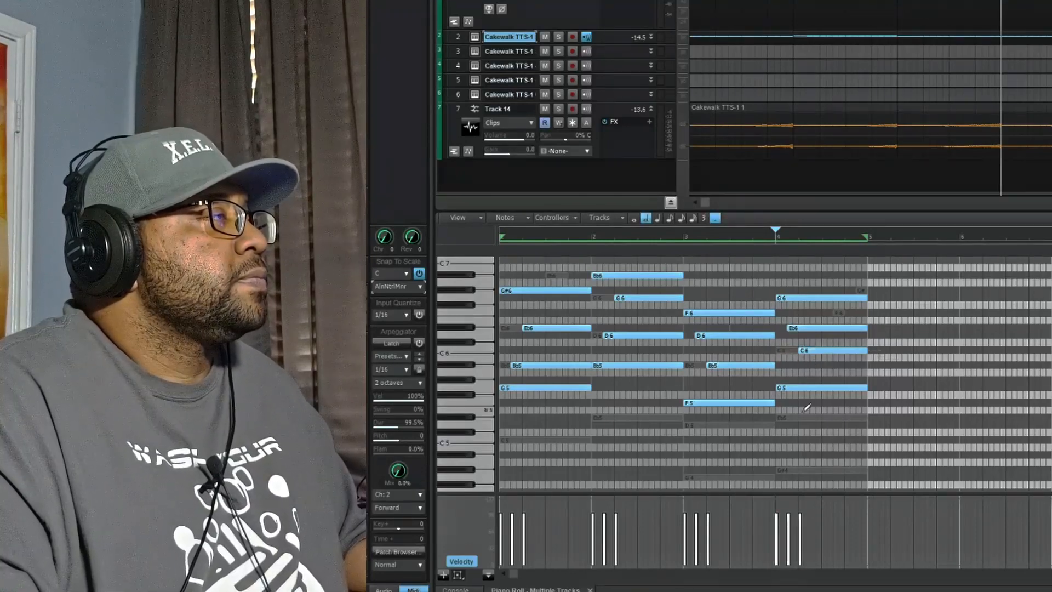
# Select all chord notes of track 2 and transpose them down one octave
pyautogui.moveTo(821, 419); pyautogui.dragTo(525, 264)
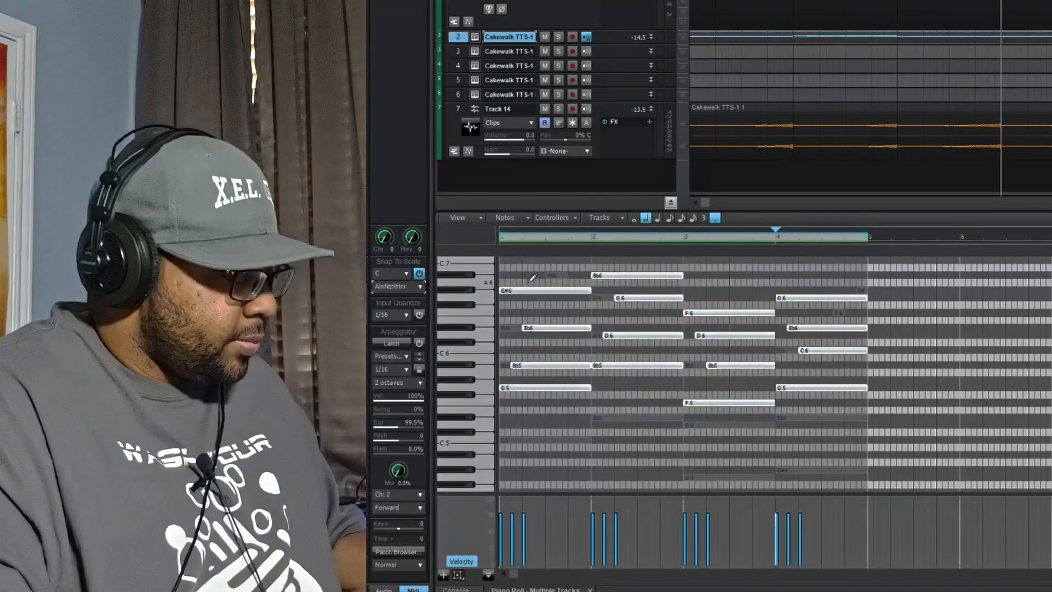
pyautogui.hotkey('shift', 'Down')
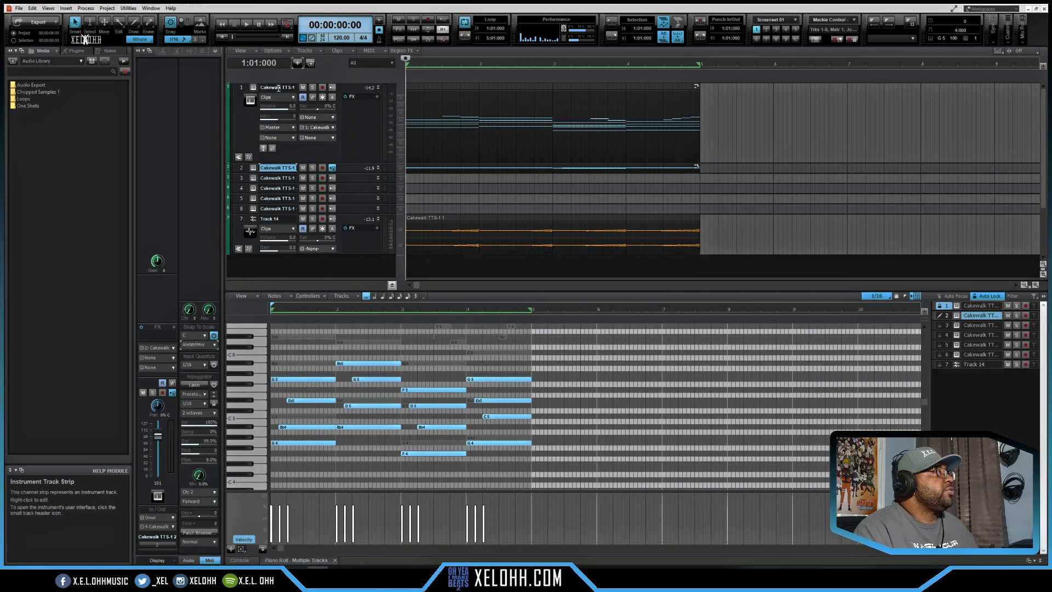
# Rename track 1 as piano and track 2 as guitar
pyautogui.doubleClick(278, 88)
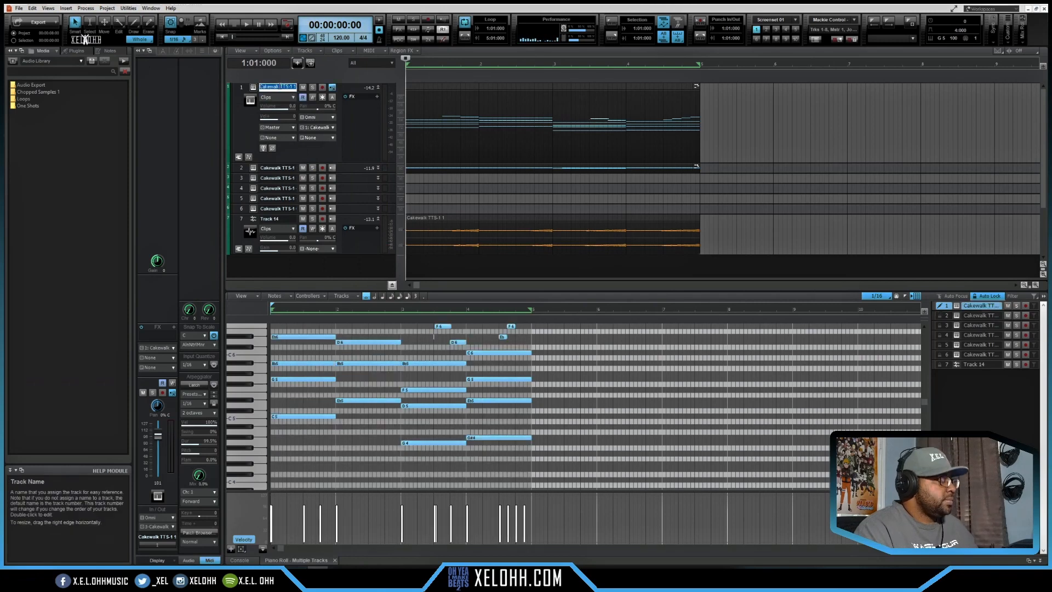
pyautogui.write('d')
pyautogui.write('ian')
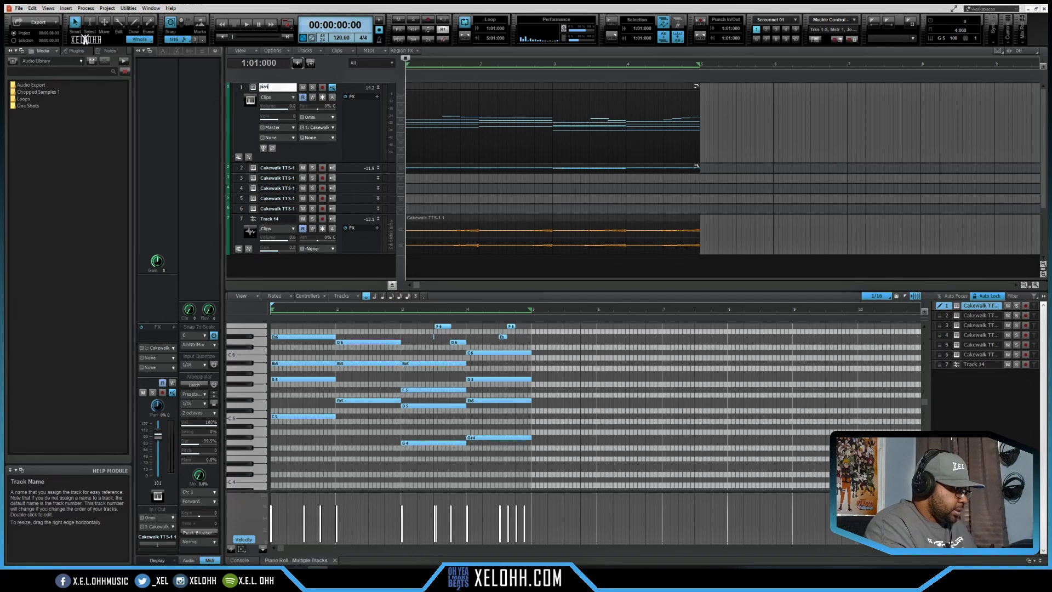
pyautogui.write('o')
pyautogui.press('Return')
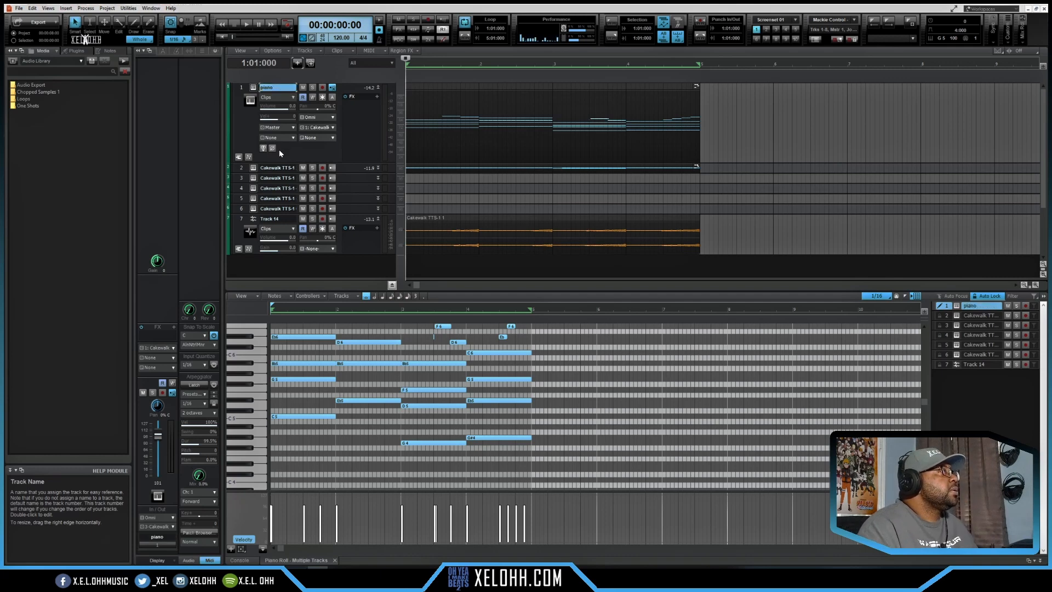
pyautogui.doubleClick(281, 168)
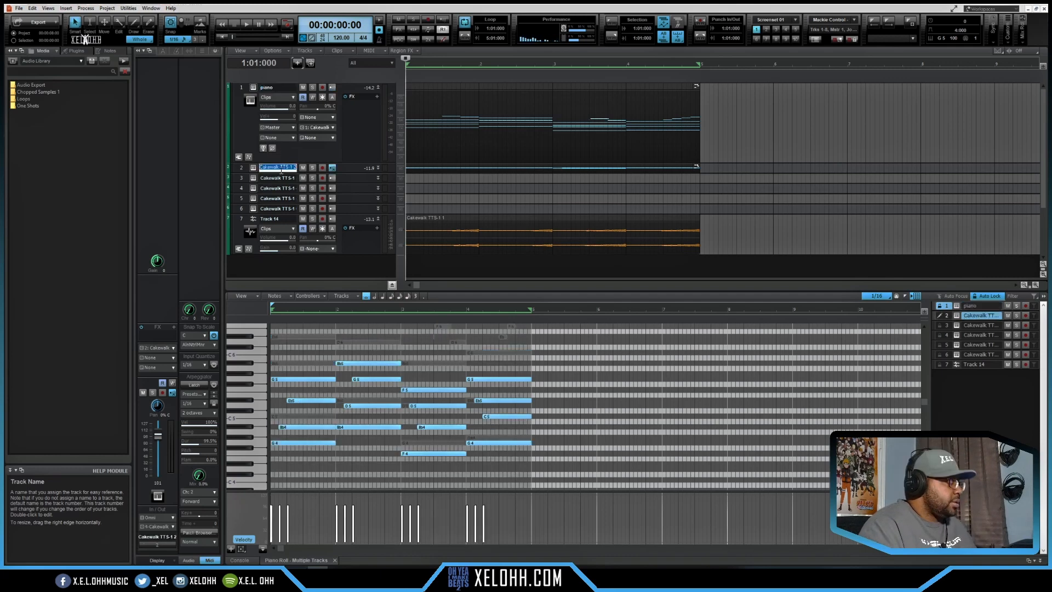
pyautogui.write('gui')
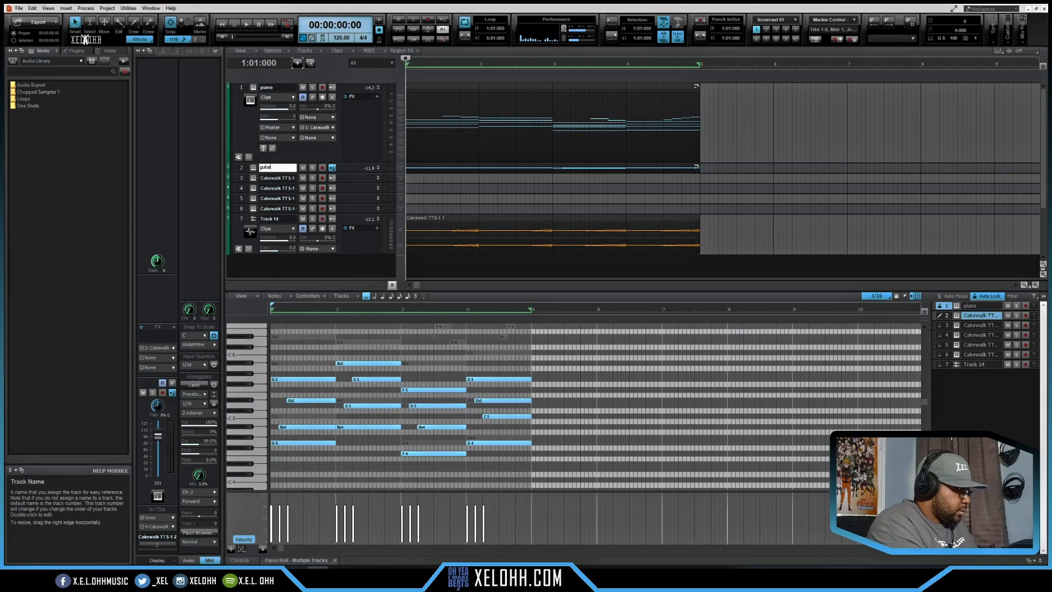
pyautogui.write('tar')
pyautogui.press('Return')
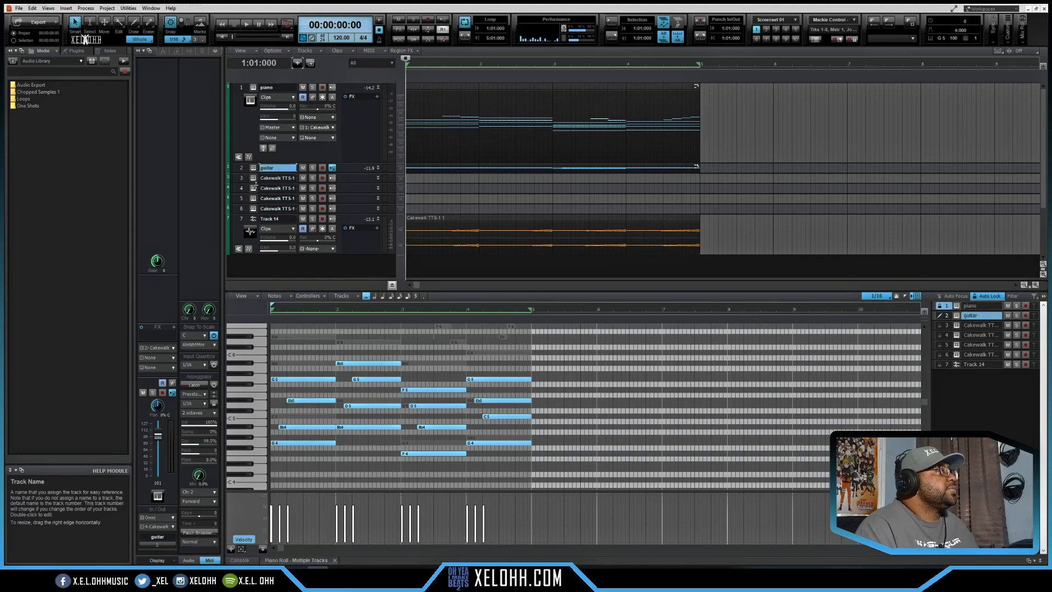
# Open the TTS-1 instrument of track 3 and set the track's MIDI output channel to 3: Cakewalk TTS-1
pyautogui.click(253, 179)
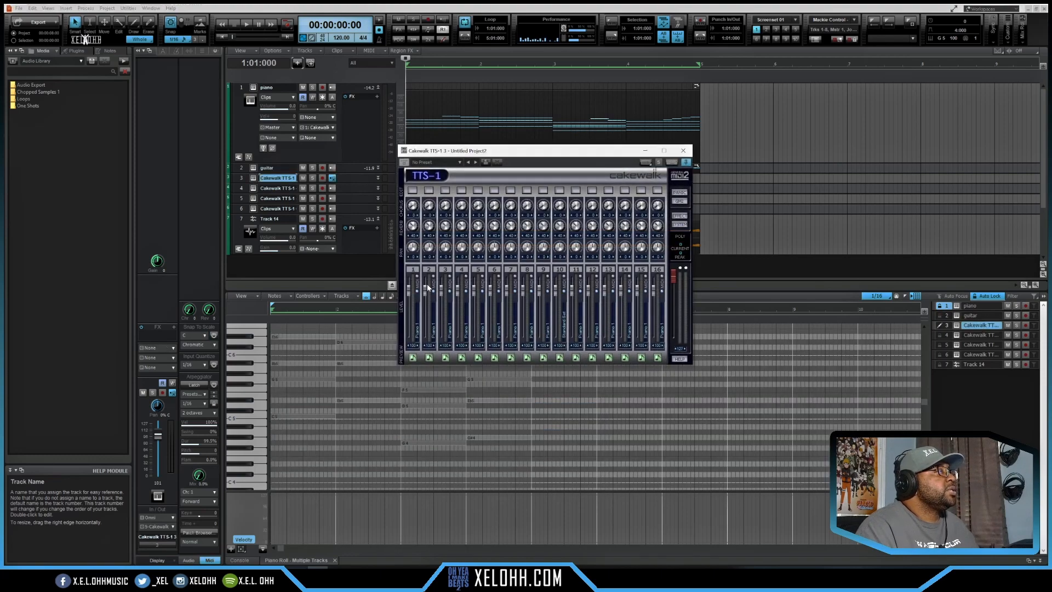
pyautogui.click(173, 348)
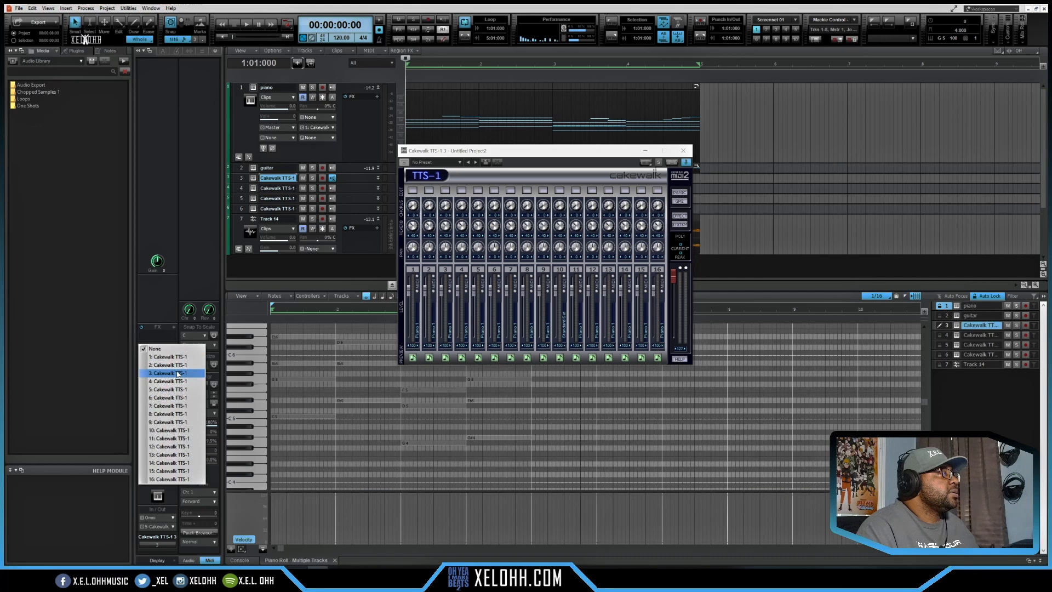
pyautogui.click(177, 373)
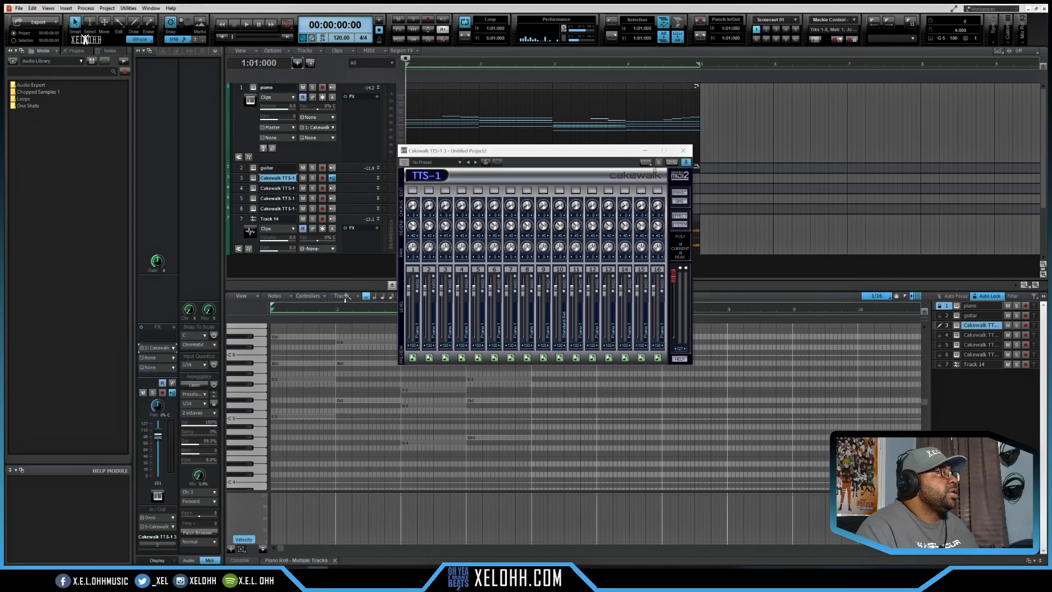
# Load the Freeware Setup 1 preset in track 3's TTS-1 instrument and close its window
pyautogui.click(459, 162)
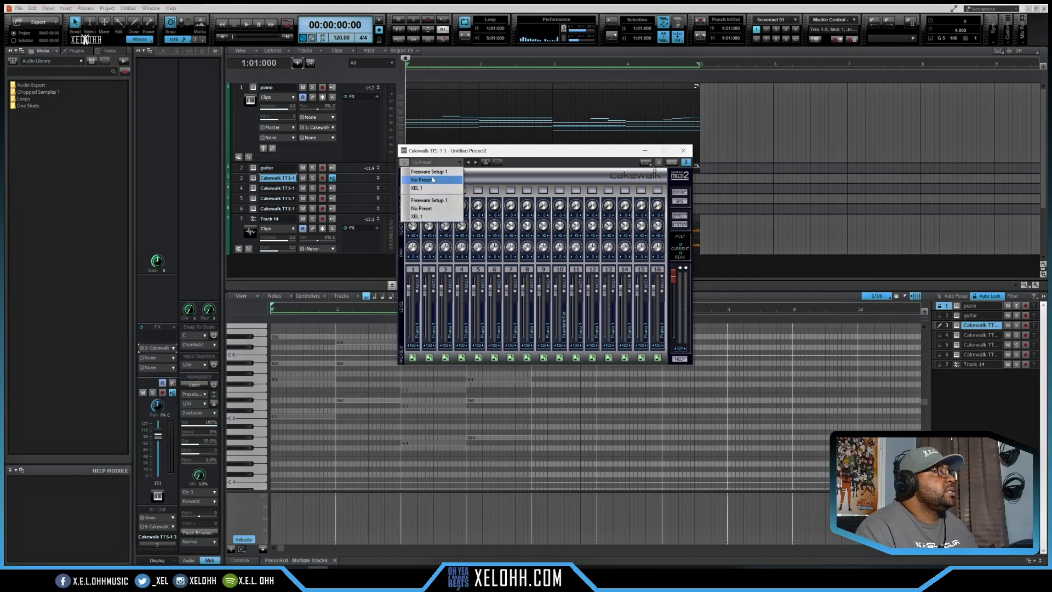
pyautogui.click(439, 172)
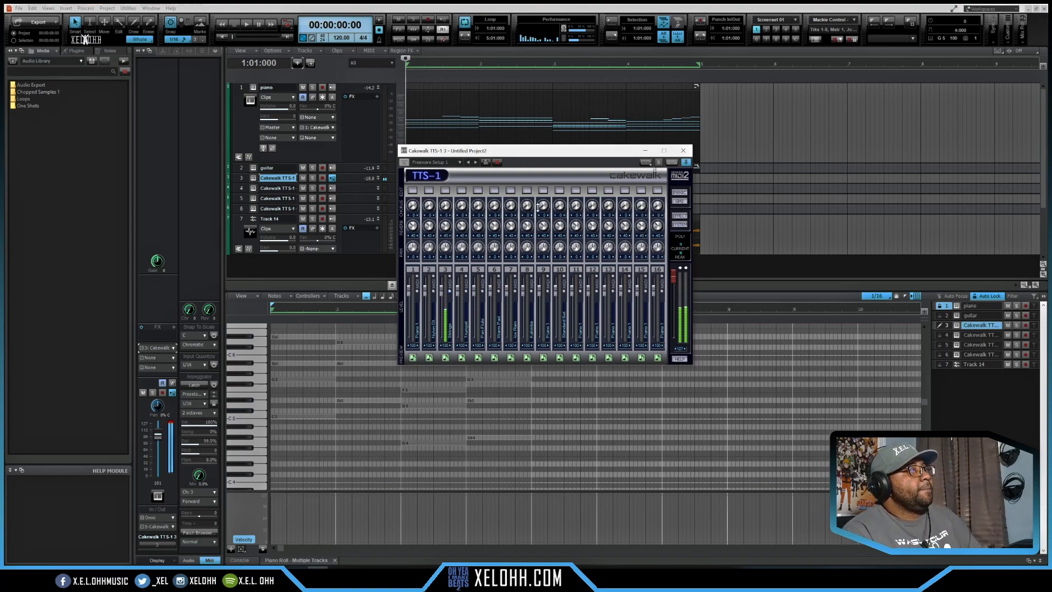
pyautogui.click(683, 151)
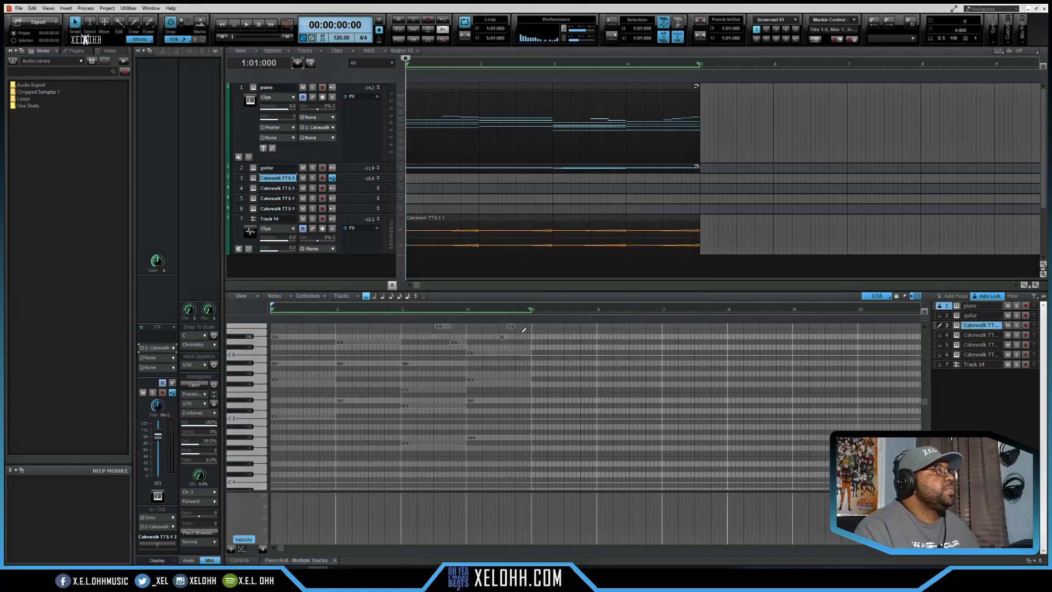
# Copy the piano clip to track 3 and delete its short melody notes, keeping only the sustained chords
pyautogui.click(419, 86)
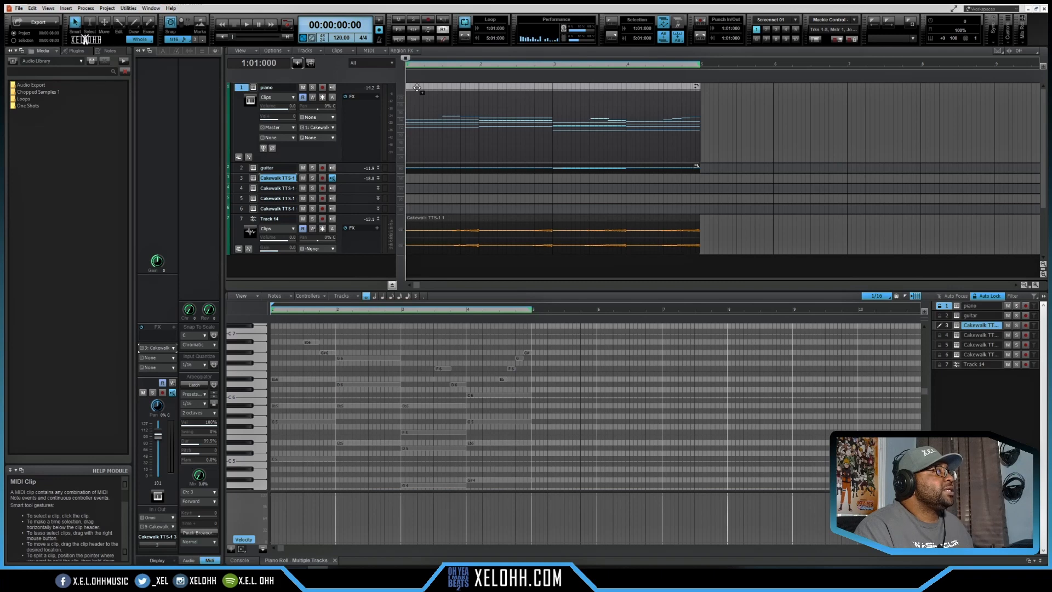
pyautogui.moveTo(417, 88); pyautogui.dragTo(410, 177)
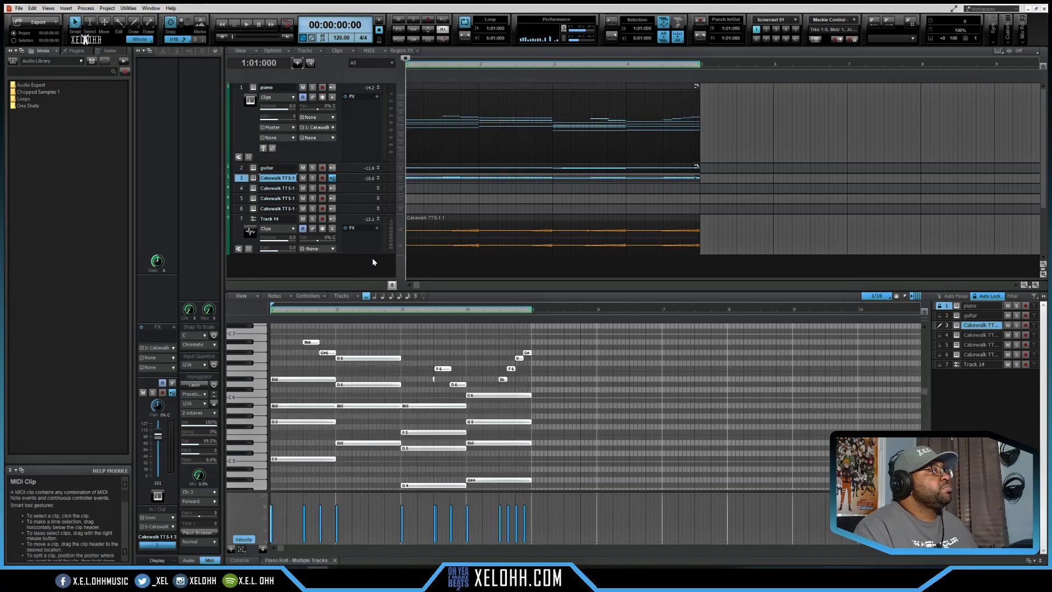
pyautogui.moveTo(298, 334); pyautogui.dragTo(466, 389)
pyautogui.press('Delete')
pyautogui.press('Delete')
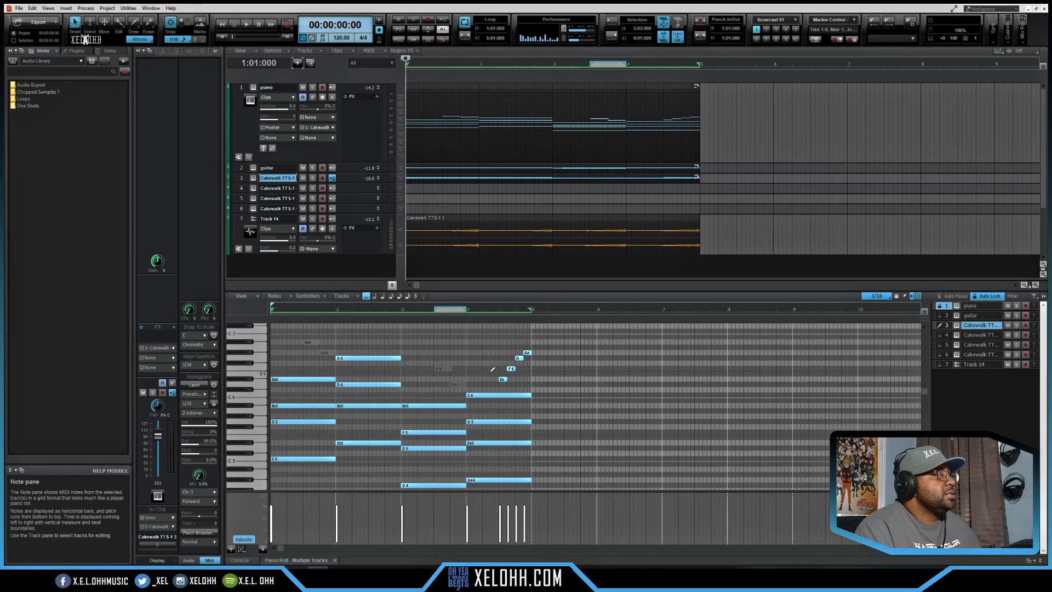
pyautogui.rightClick(504, 348)
pyautogui.press('Escape')
pyautogui.moveTo(489, 346); pyautogui.dragTo(528, 380)
pyautogui.press('Delete')
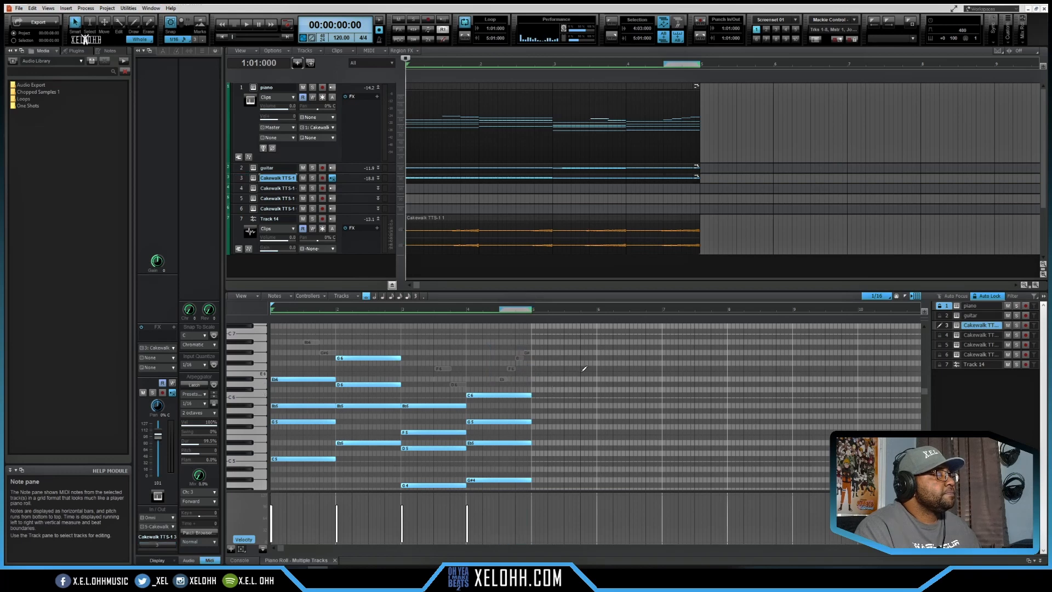
pyautogui.scroll(-3, 584, 368)
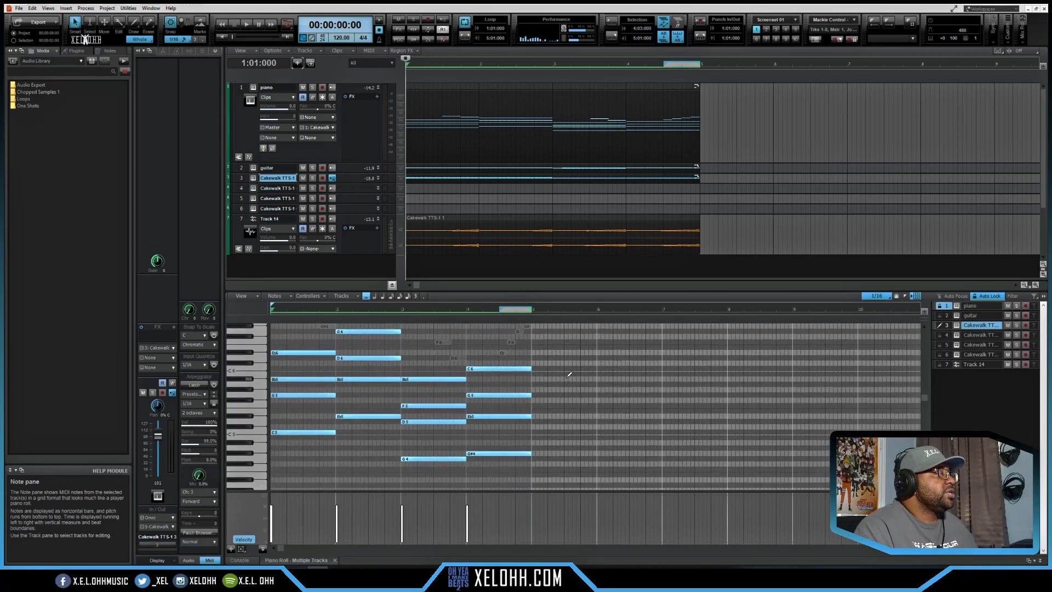
# Play back the four-measure loop to hear the chord layer on track 3
pyautogui.press('space')
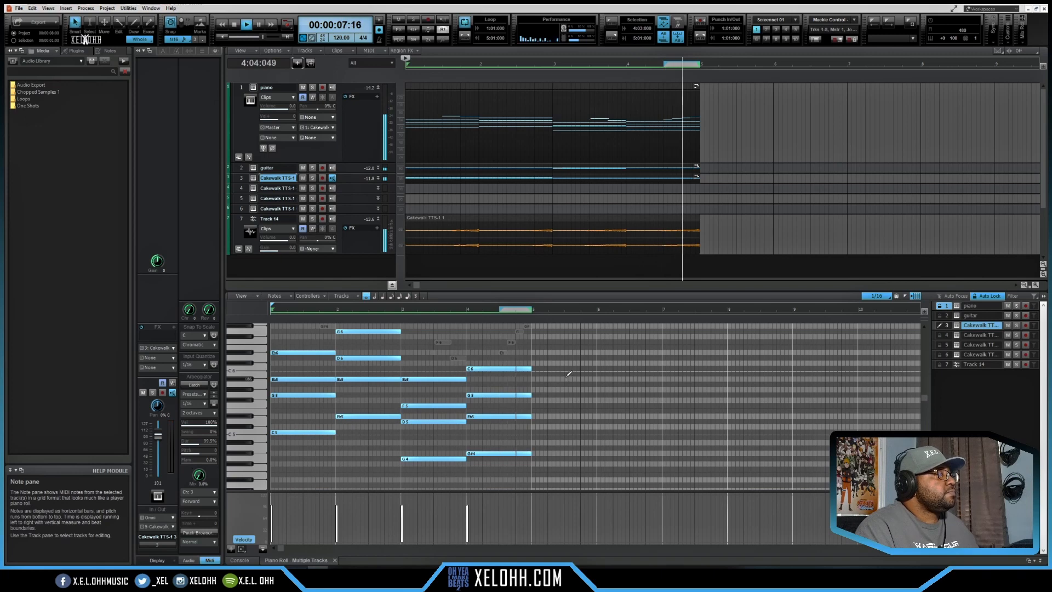
pyautogui.press('space')
pyautogui.scroll(1, 564, 369)
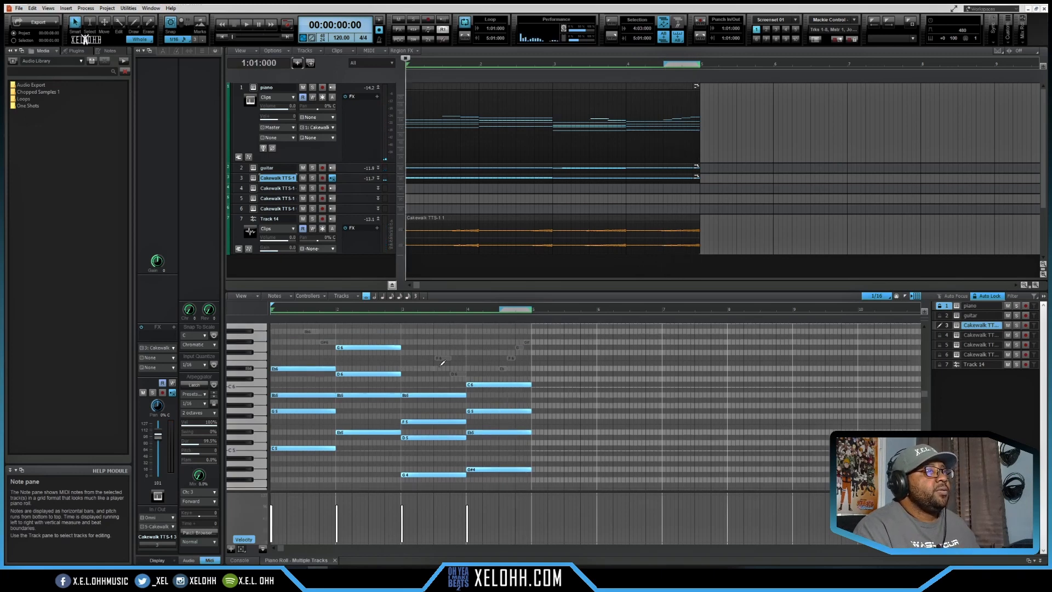
# Open track 4's TTS-1 instrument, load the Freeware Setup 1 preset and set the track's MIDI output channel to 8: Cakewalk TTS-1
pyautogui.click(253, 188)
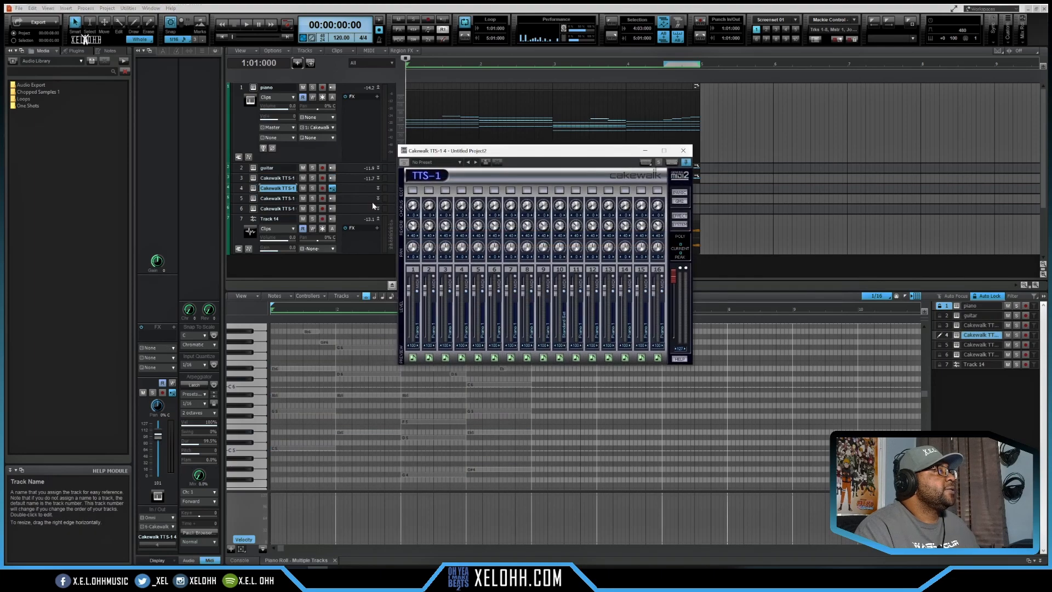
pyautogui.click(453, 163)
pyautogui.click(454, 172)
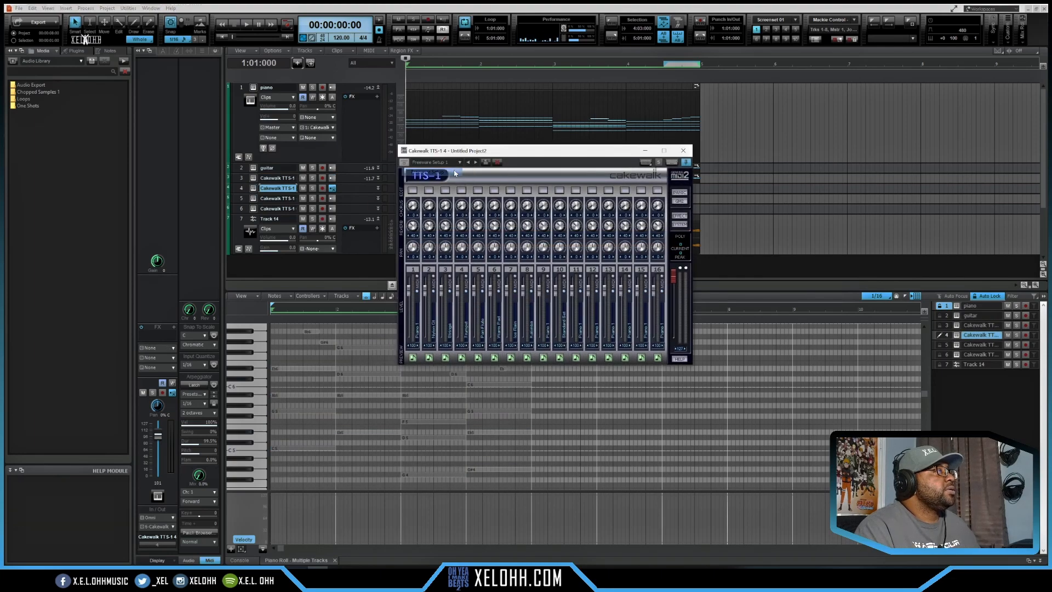
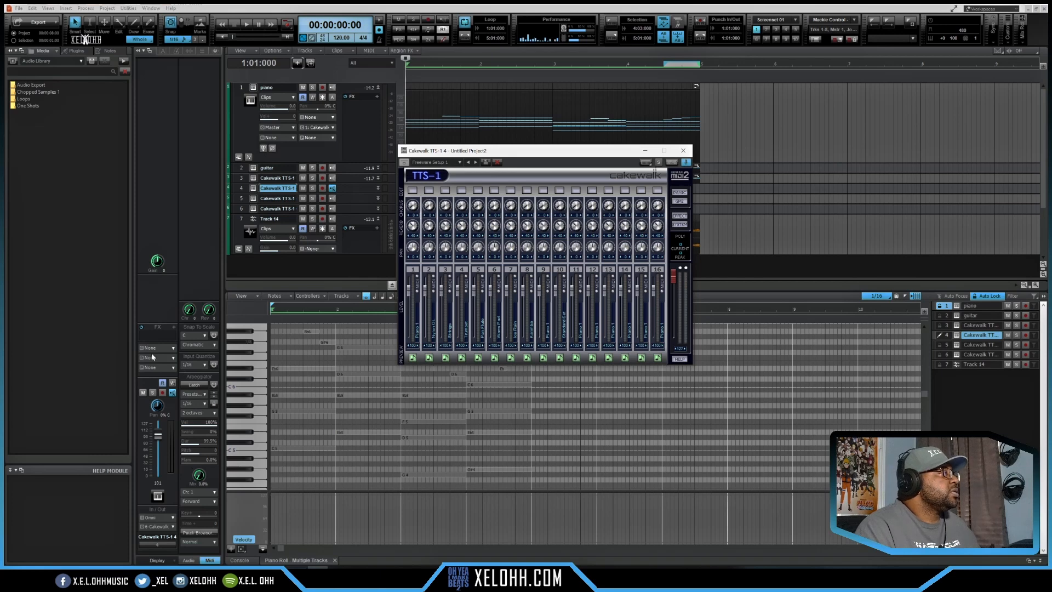
pyautogui.click(173, 351)
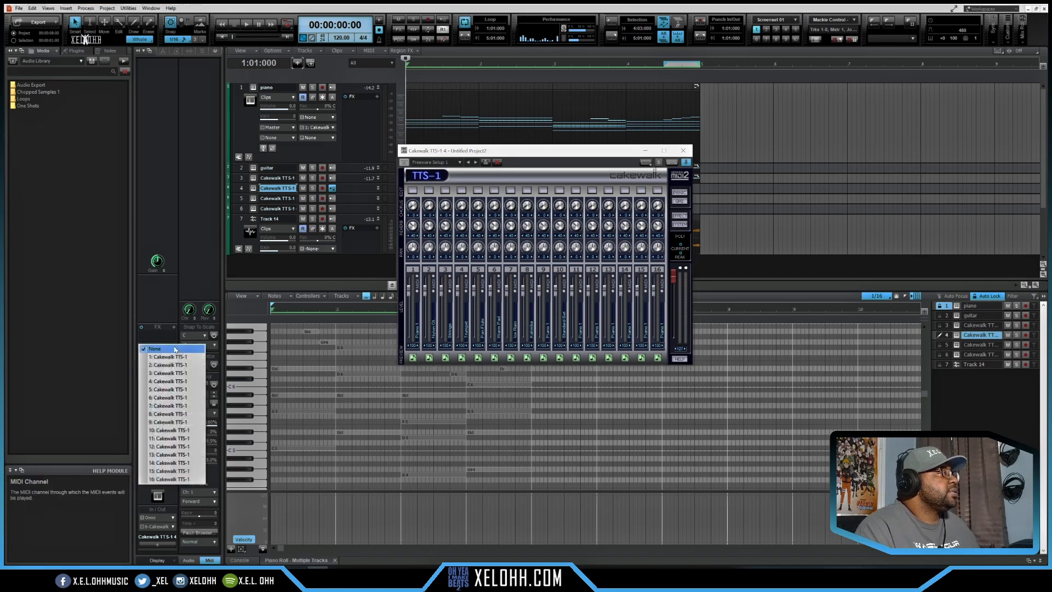
pyautogui.click(160, 414)
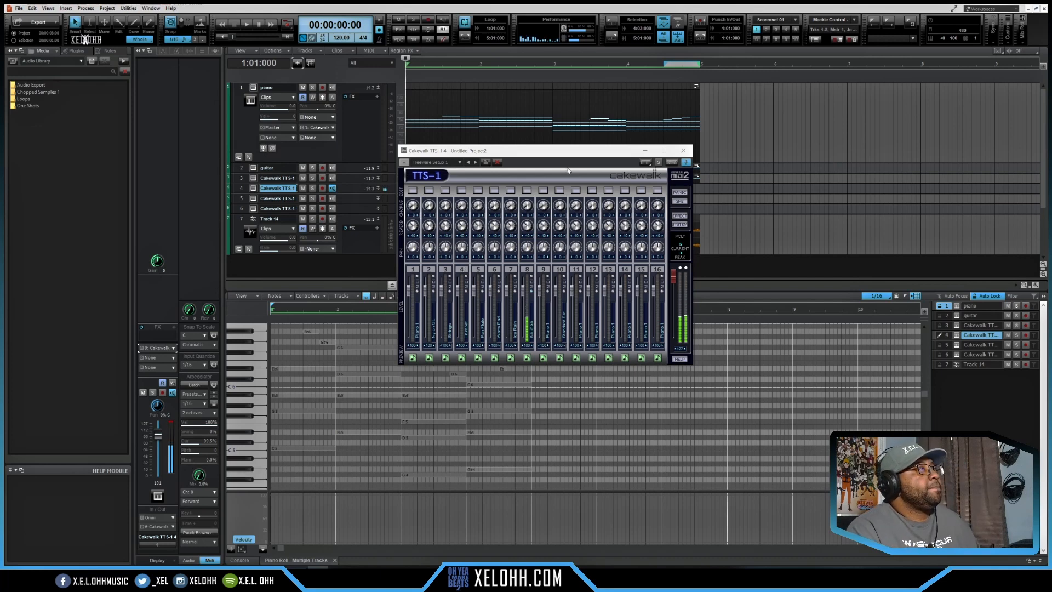
pyautogui.click(681, 151)
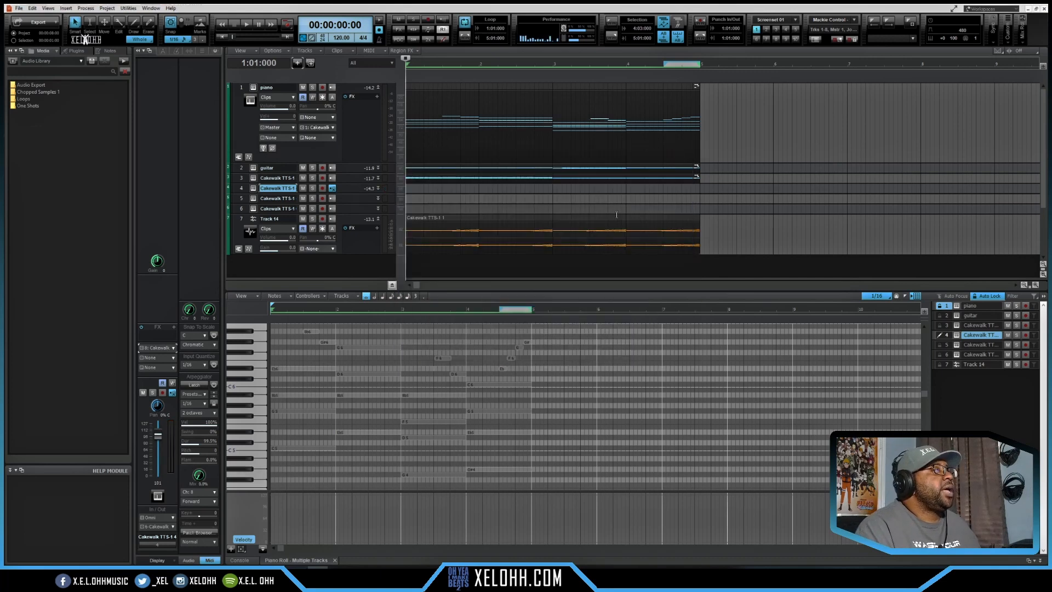
# Copy the chord clip from track 3 to track 4 and enable track 4's arpeggiator with a 1/8 rate
pyautogui.click(419, 177)
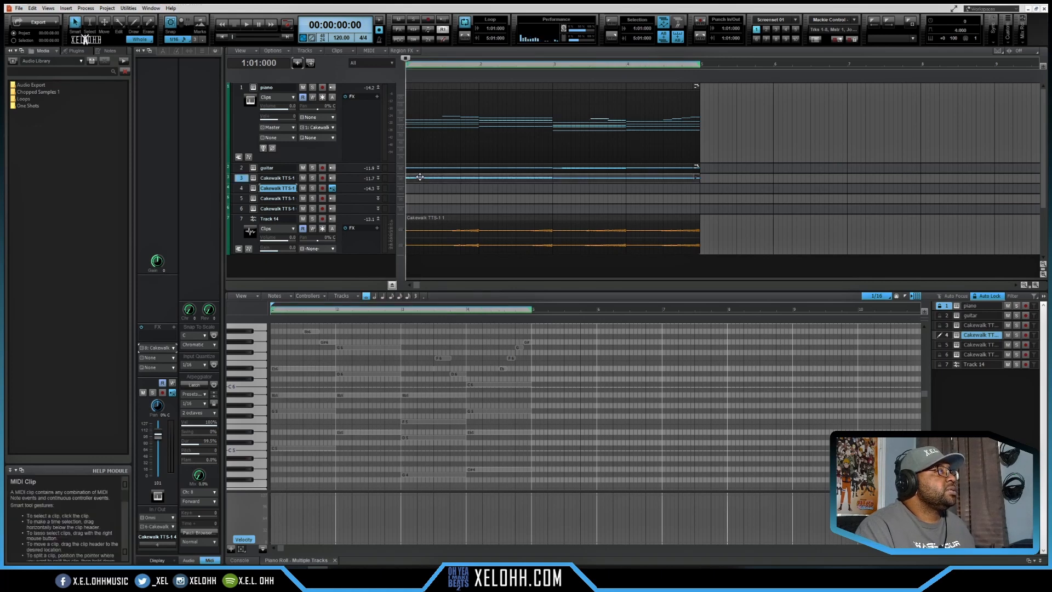
pyautogui.moveTo(420, 176); pyautogui.dragTo(417, 188)
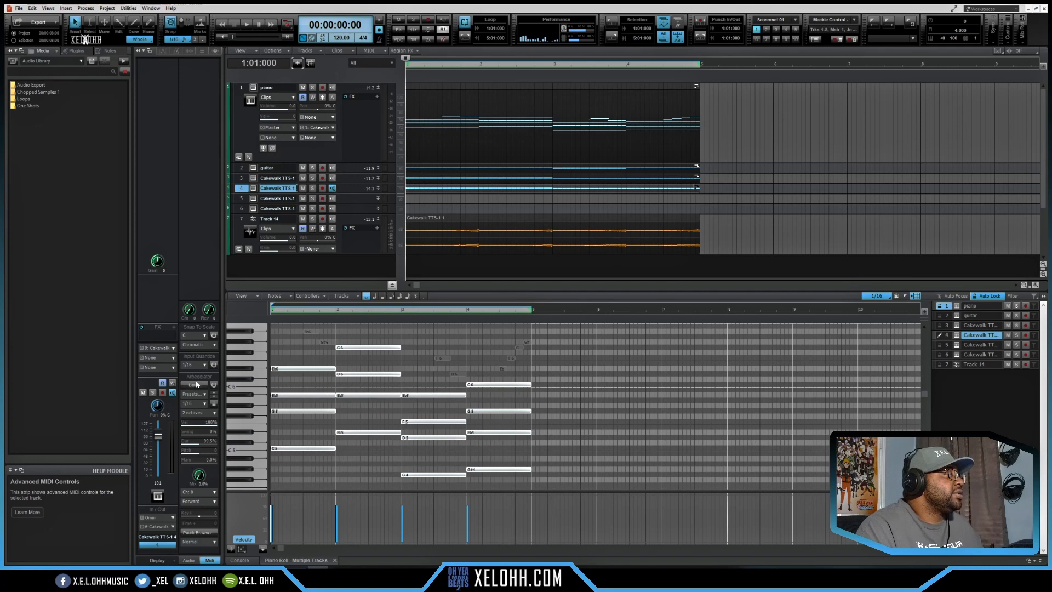
pyautogui.click(213, 385)
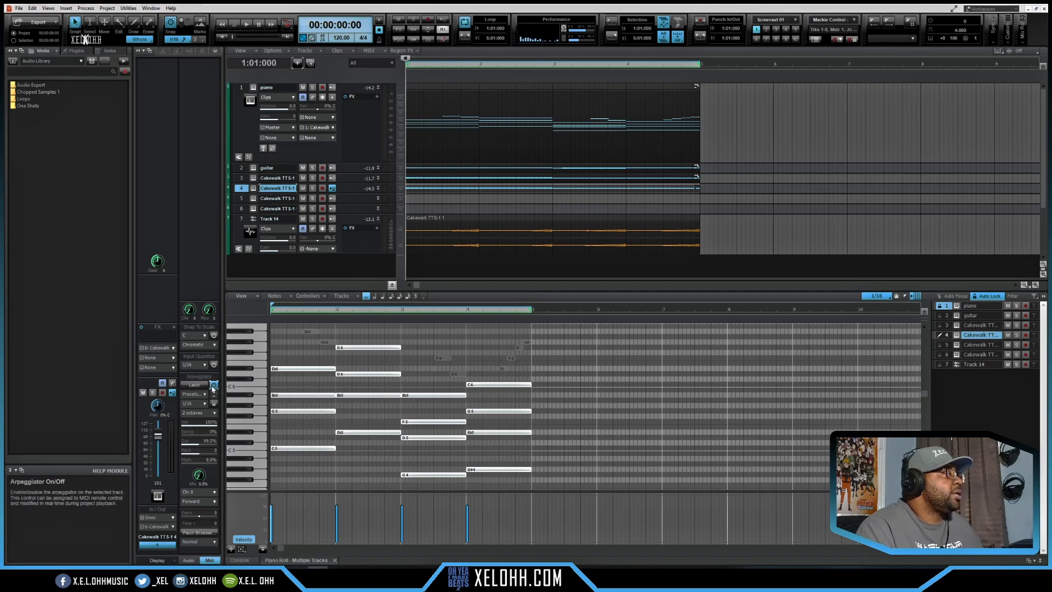
pyautogui.click(205, 406)
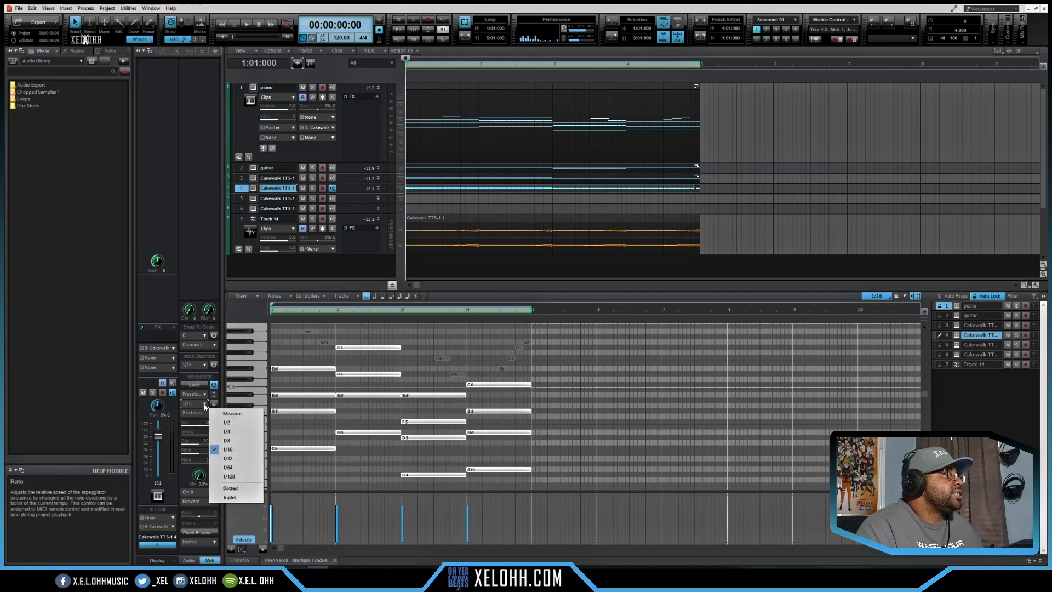
pyautogui.click(219, 447)
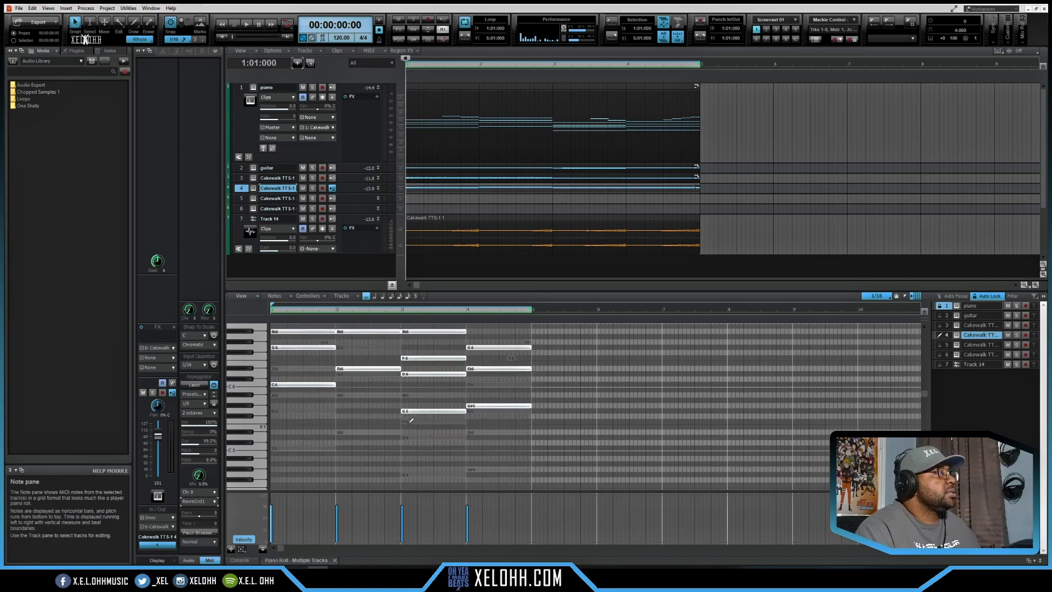
# Play back the arpeggiated chords of track 4 and set the arpeggiator shape to As Played
pyautogui.press('space')
pyautogui.scroll(3, 392, 436)
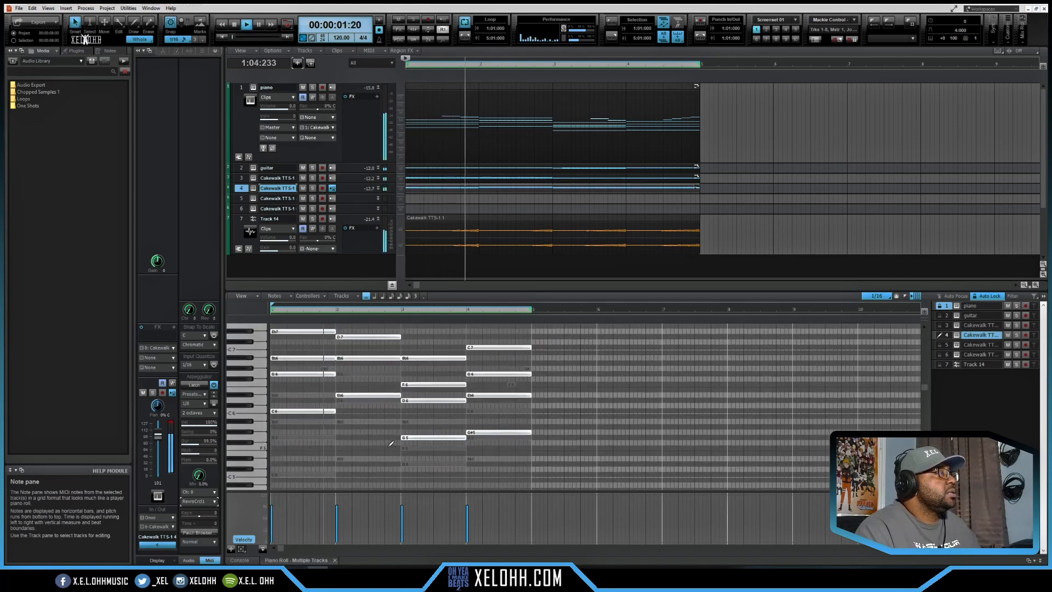
pyautogui.scroll(1, 390, 443)
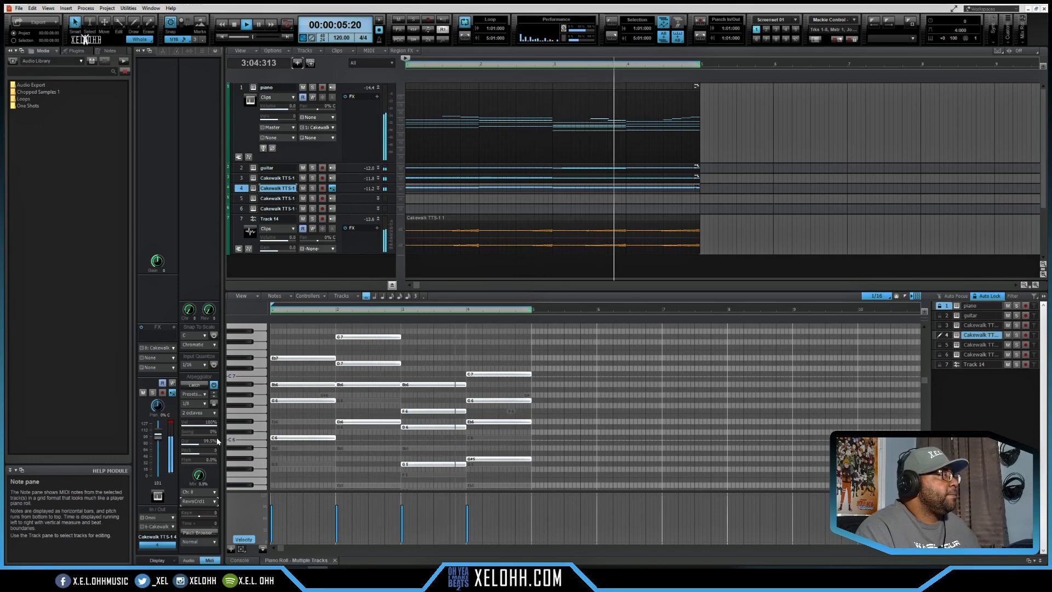
pyautogui.press('space')
pyautogui.click(197, 500)
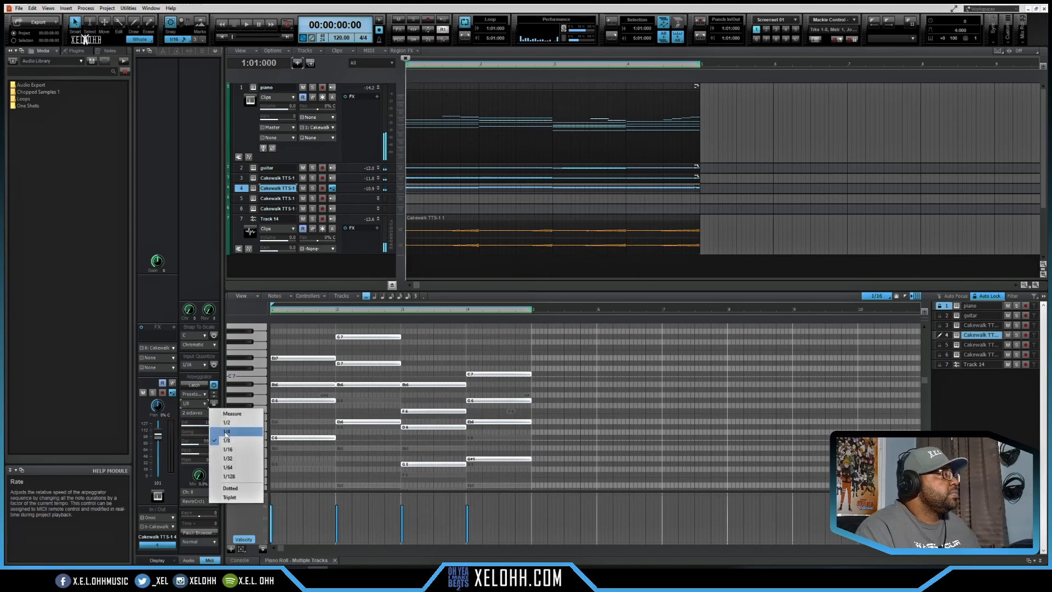
pyautogui.click(225, 429)
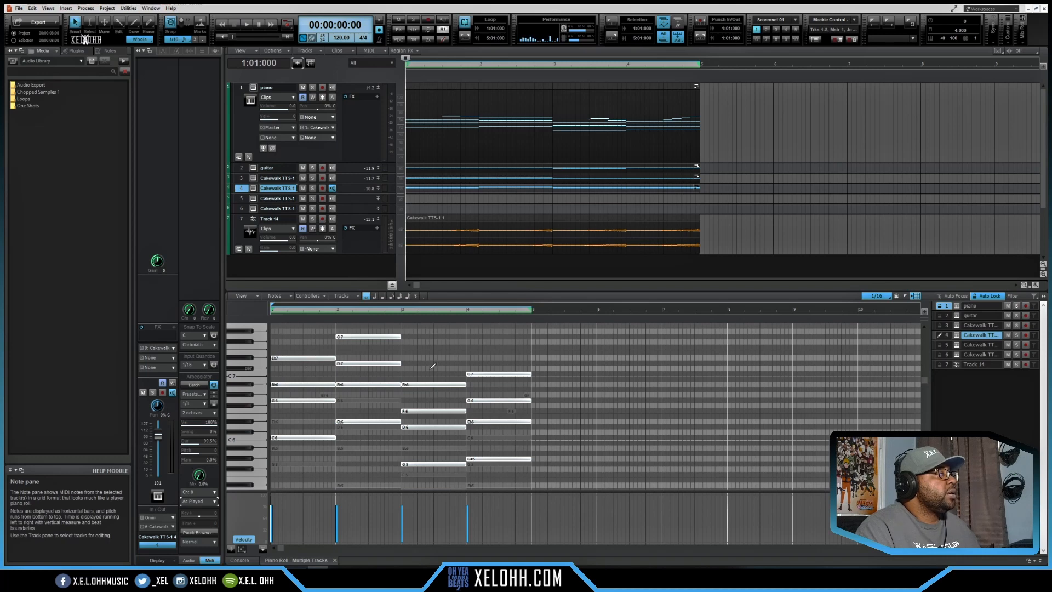
# Select the highest note of each of track 4's four chords and transpose these notes down one octave
pyautogui.scroll(1, 432, 366)
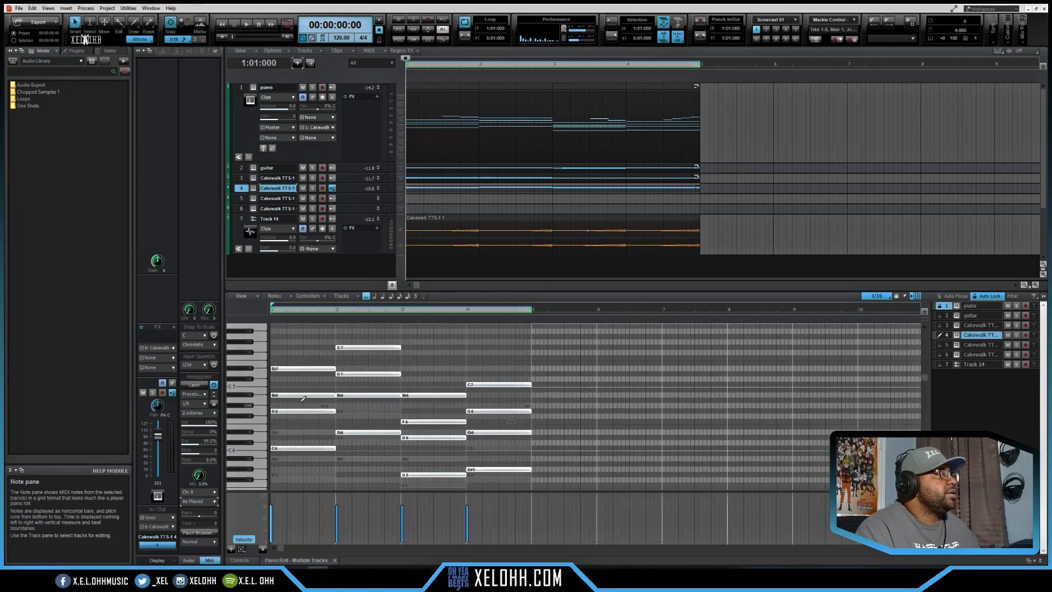
pyautogui.click(299, 372)
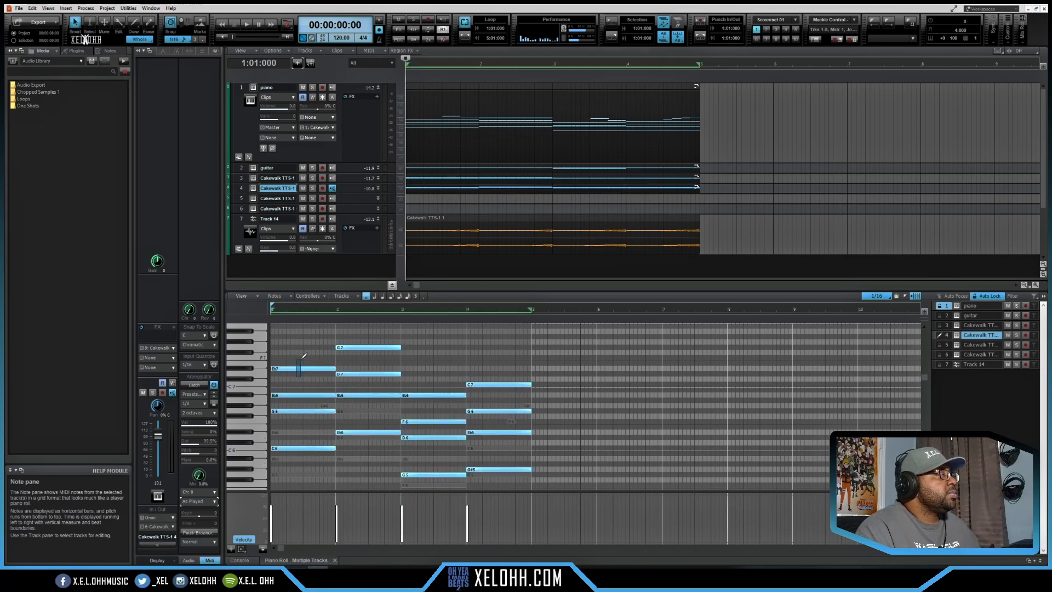
pyautogui.click(300, 368)
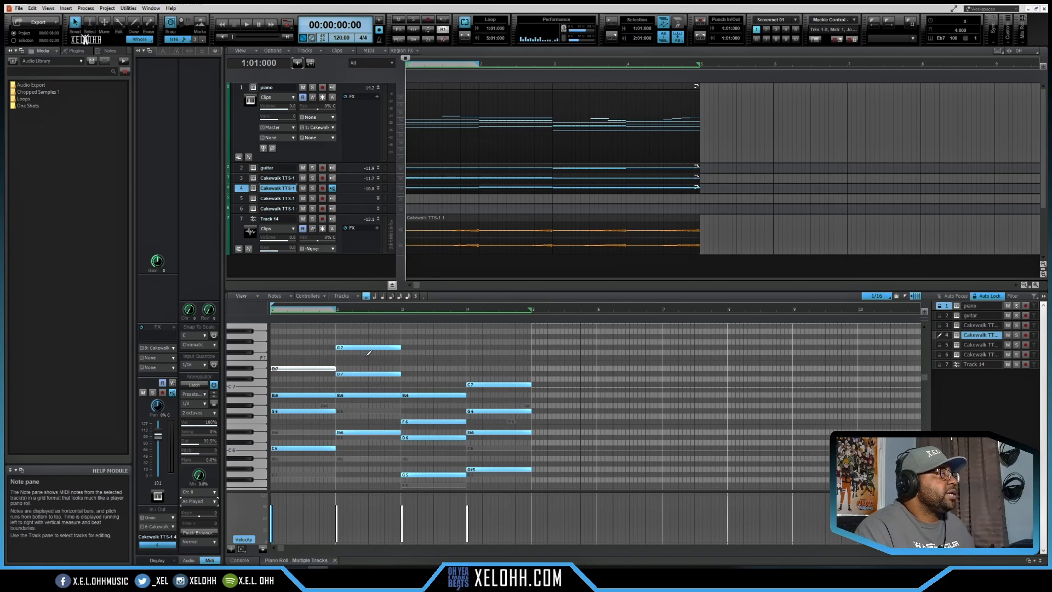
pyautogui.keyDown('ctrl'); pyautogui.click(381, 347); pyautogui.keyUp('ctrl')
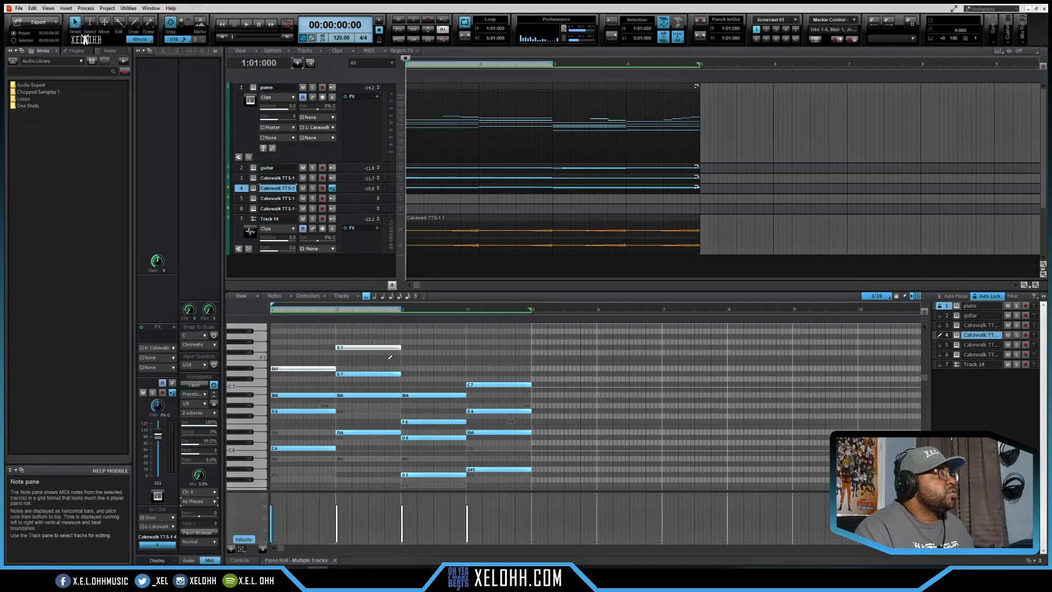
pyautogui.keyDown('ctrl'); pyautogui.click(439, 396); pyautogui.keyUp('ctrl')
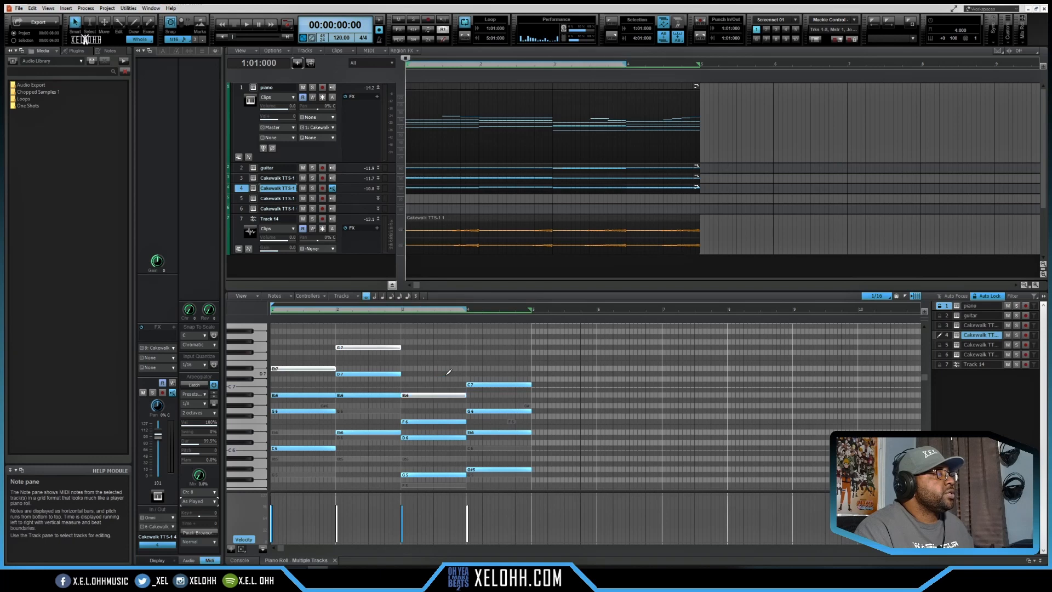
pyautogui.keyDown('ctrl'); pyautogui.click(498, 385); pyautogui.keyUp('ctrl')
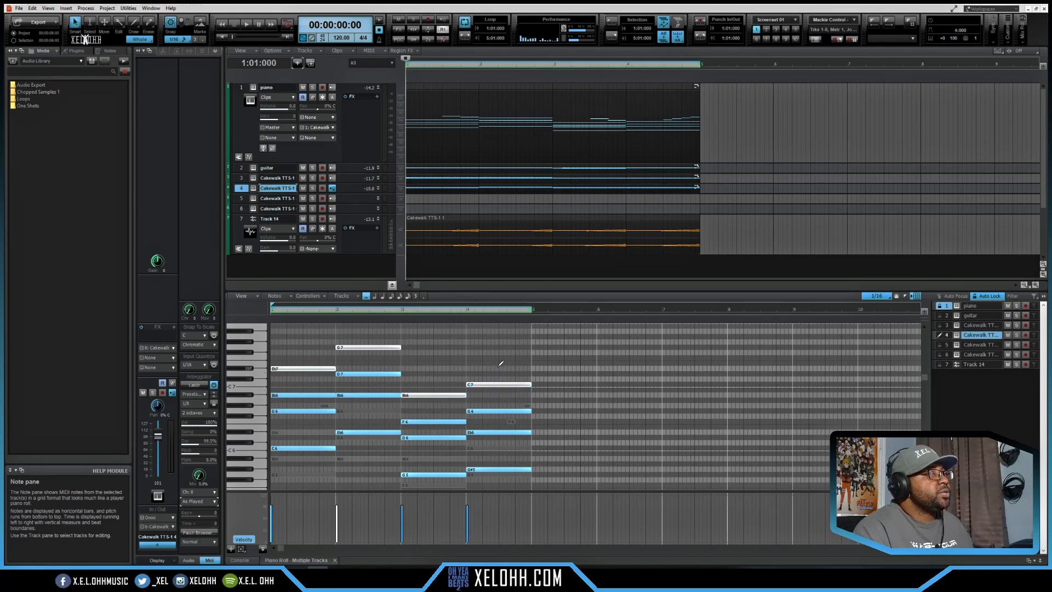
pyautogui.hotkey('shift', 'Down')
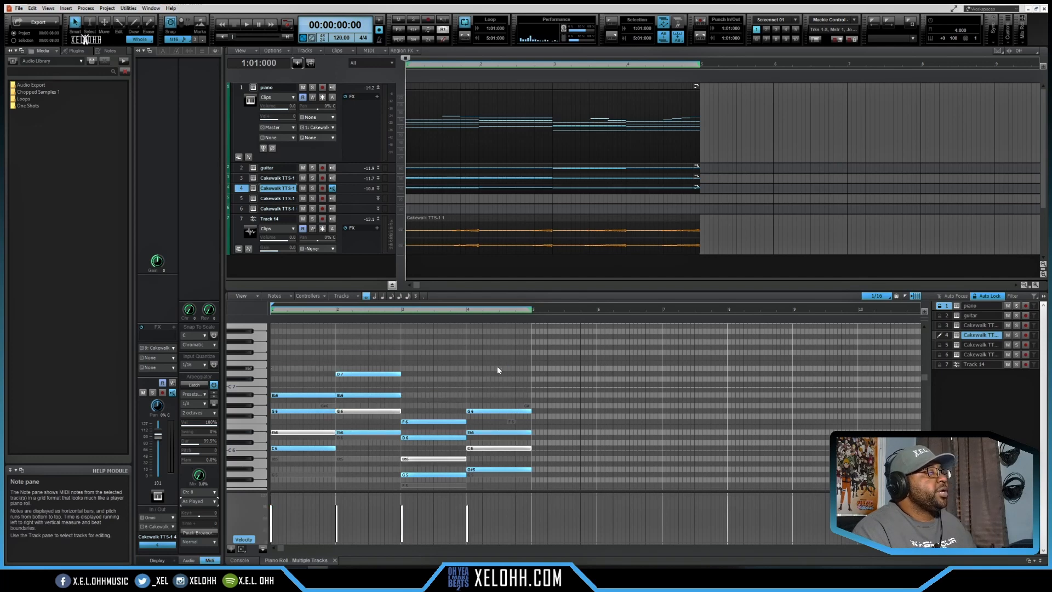
# Set track 4's arpeggiator shape to As Played Circle while the loop plays
pyautogui.press('space')
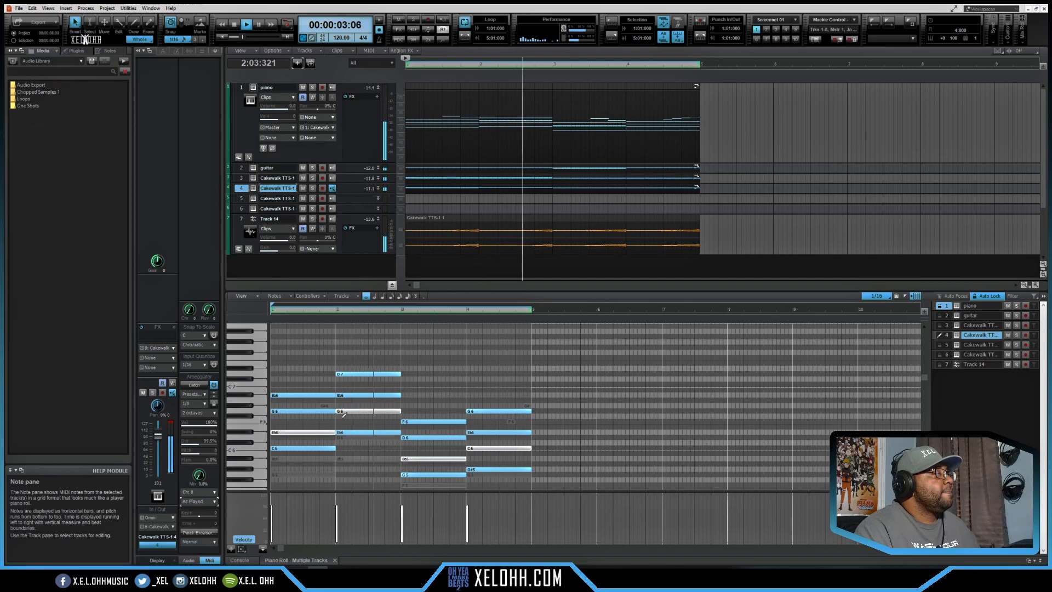
pyautogui.click(214, 501)
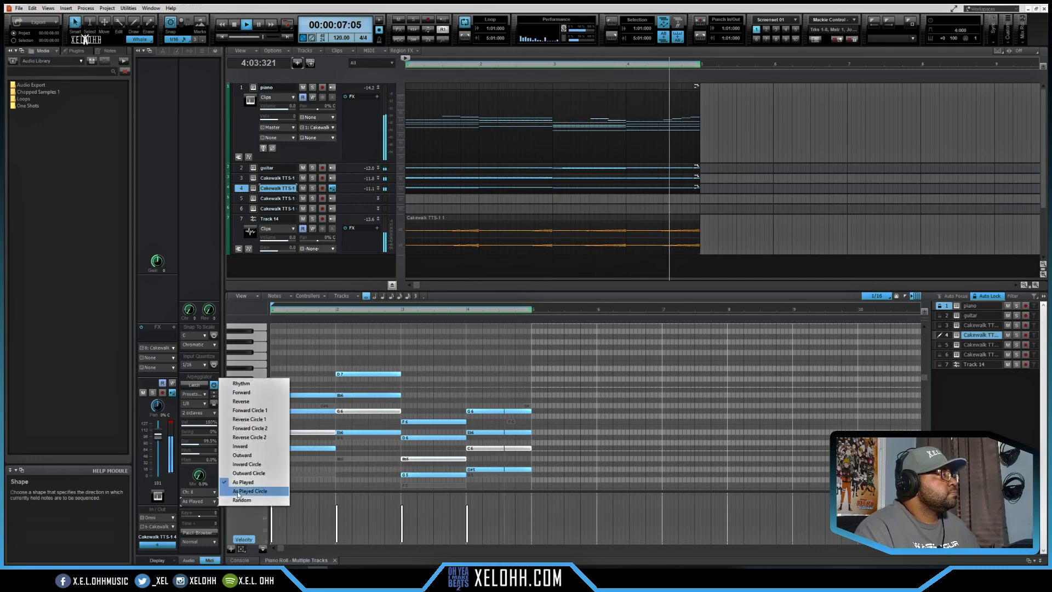
pyautogui.click(240, 490)
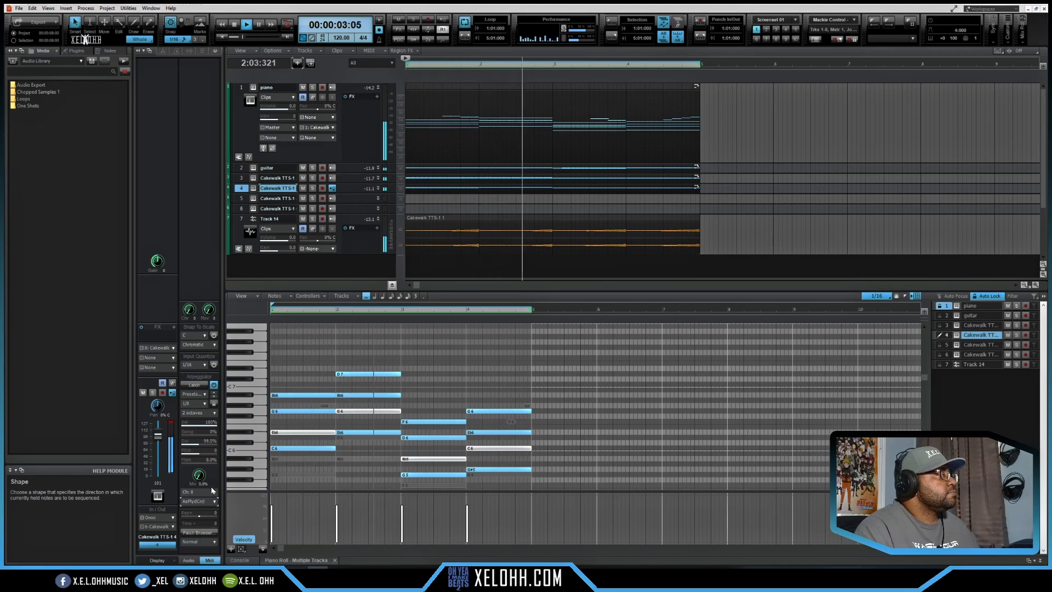
# Set track 4's arpeggiator shape to Inward, listen to the loop and stop playback
pyautogui.click(214, 501)
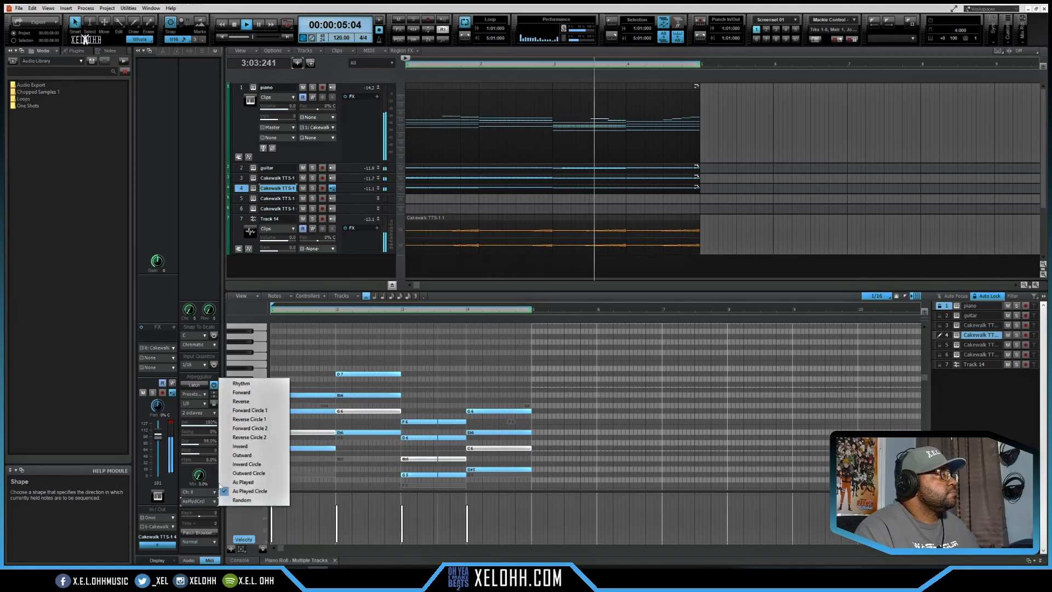
pyautogui.click(243, 446)
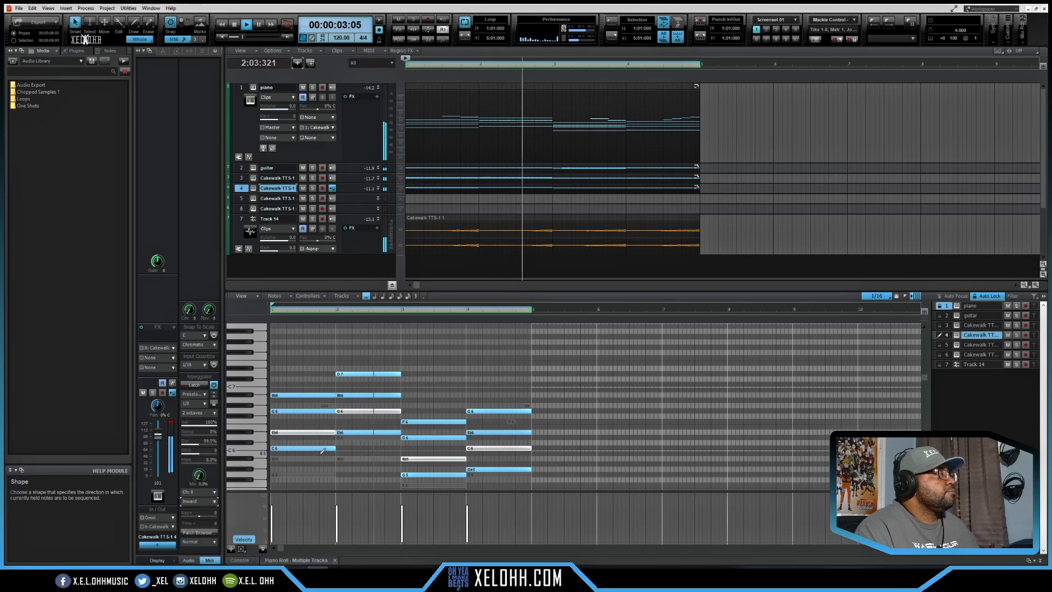
pyautogui.press('space')
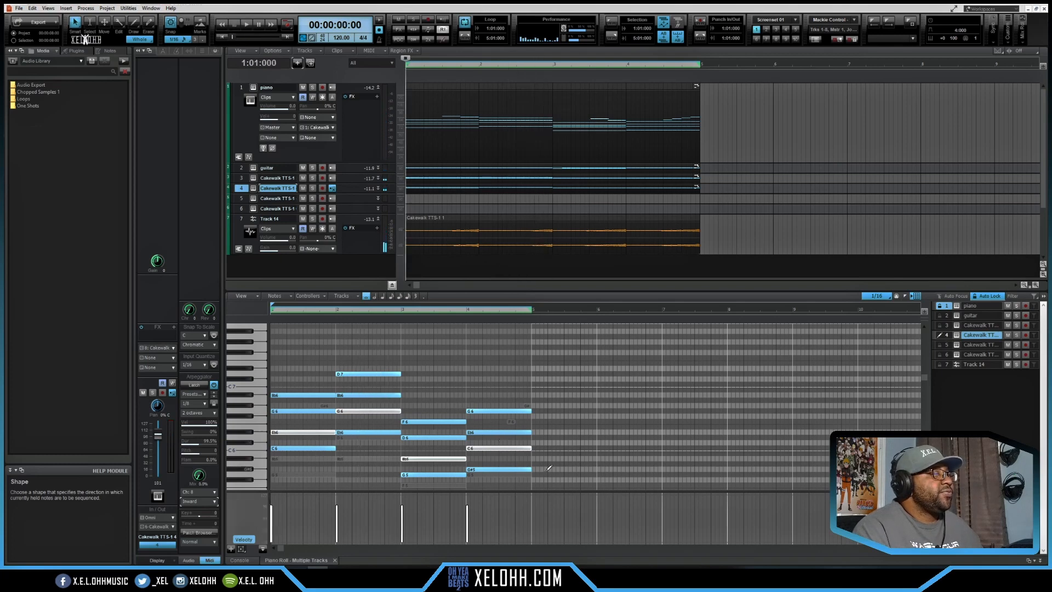
# Select all of track 4's chord notes and bounce the track's clip to render the arpeggio as individual notes
pyautogui.scroll(-1, 548, 467)
pyautogui.moveTo(530, 481); pyautogui.dragTo(285, 353)
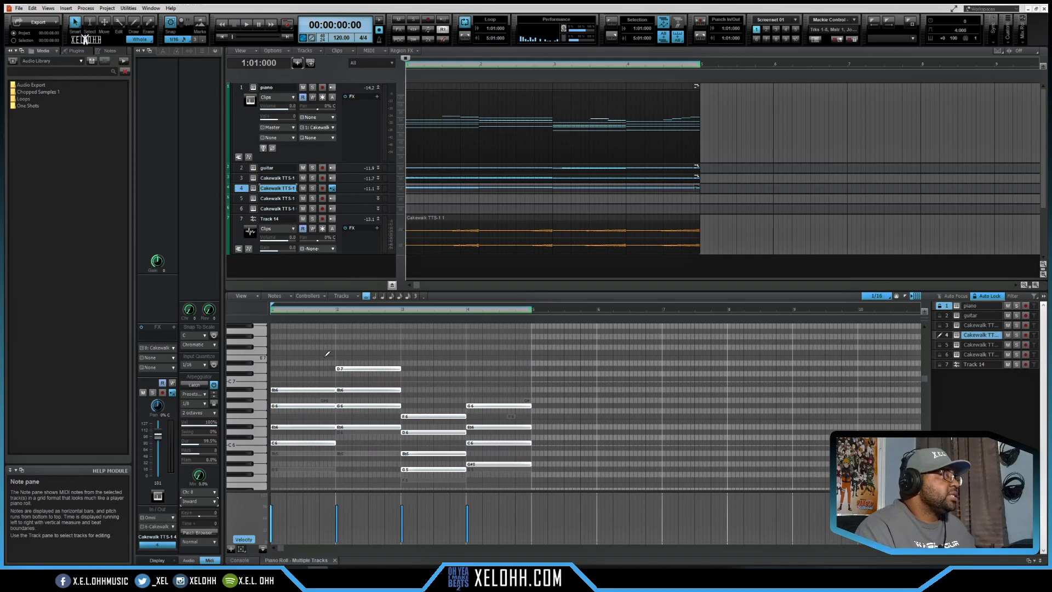
pyautogui.rightClick(648, 186)
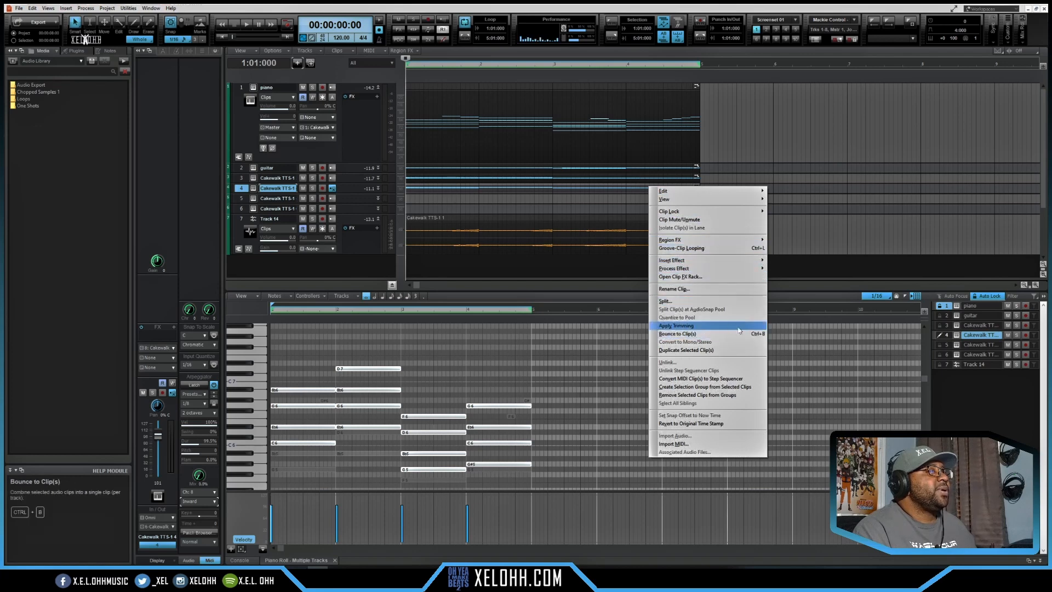
pyautogui.click(755, 334)
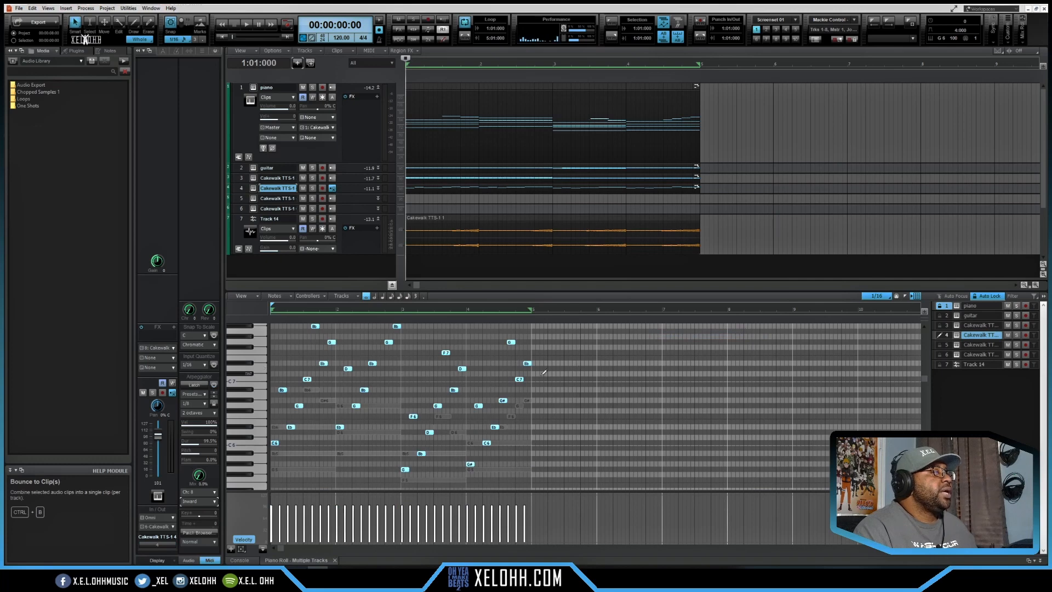
# Select the lowest notes of track 4's rendered arpeggio, transpose them up one octave and play back the loop
pyautogui.scroll(3, 452, 364)
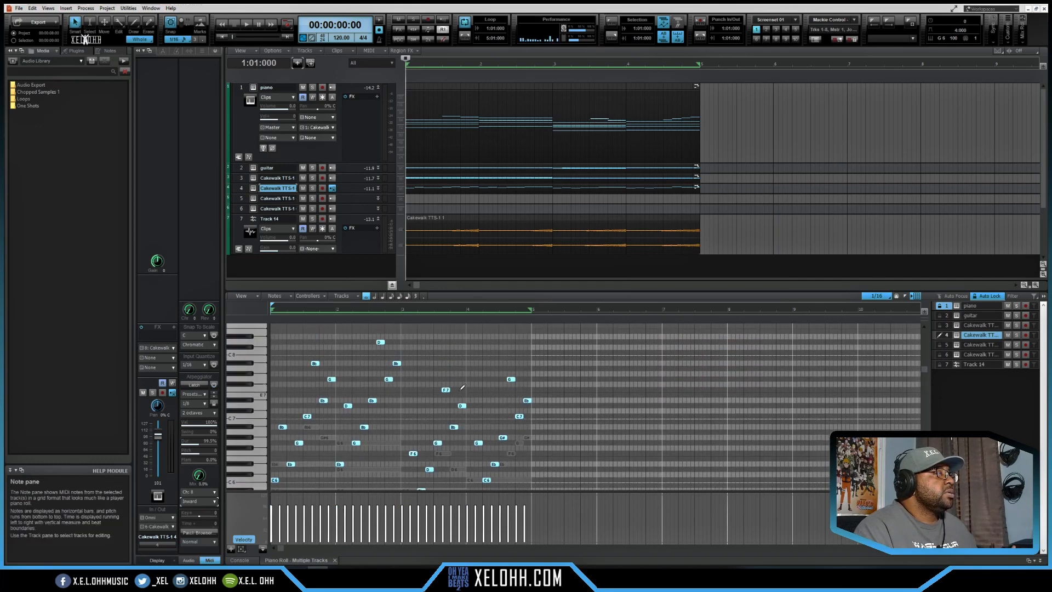
pyautogui.scroll(-5, 462, 382)
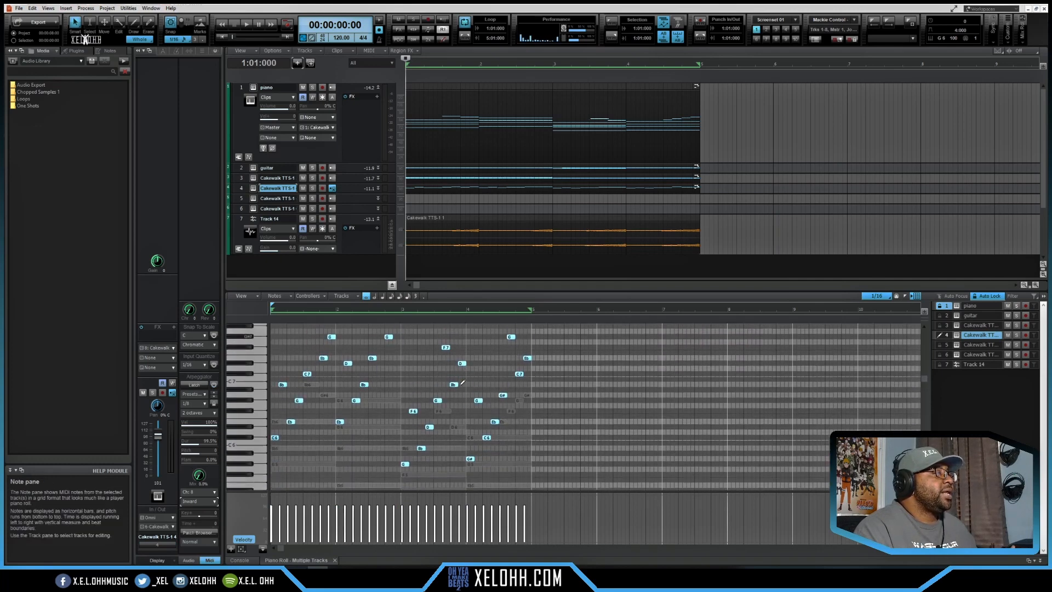
pyautogui.scroll(2, 462, 382)
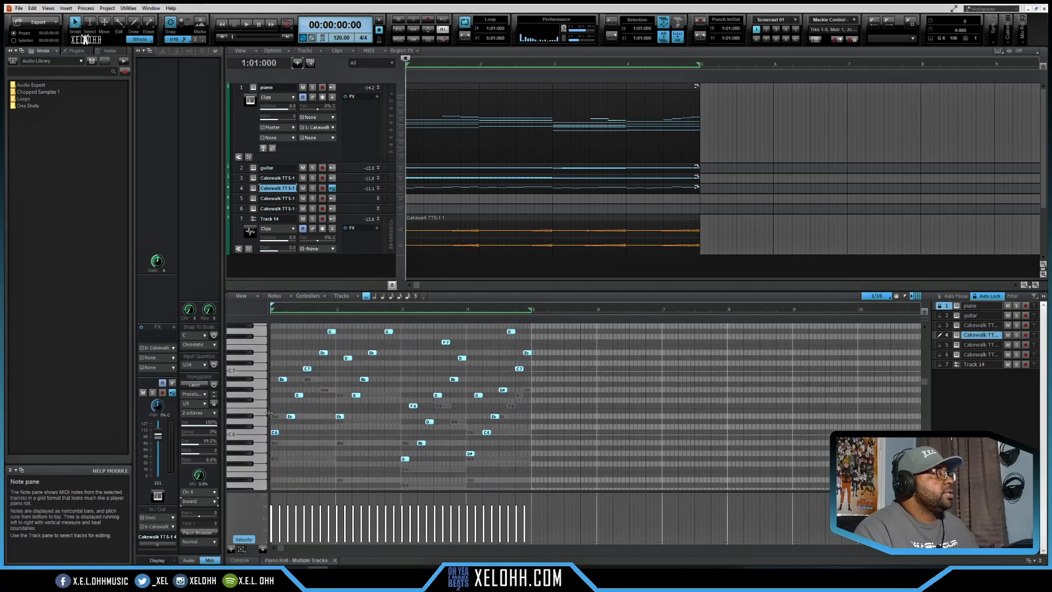
pyautogui.moveTo(273, 413); pyautogui.dragTo(515, 461)
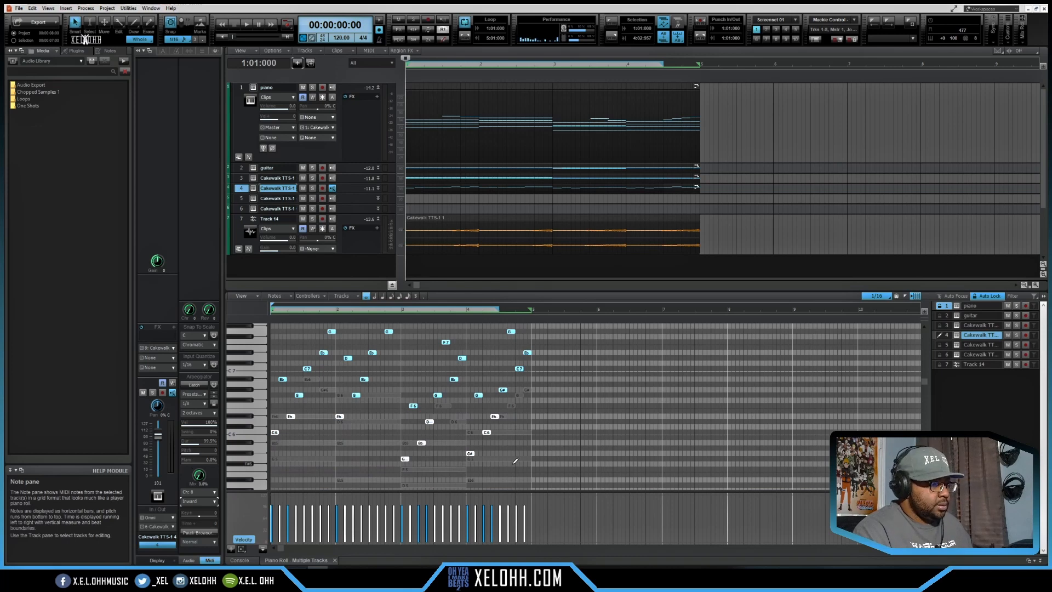
pyautogui.hotkey('shift', 'Up')
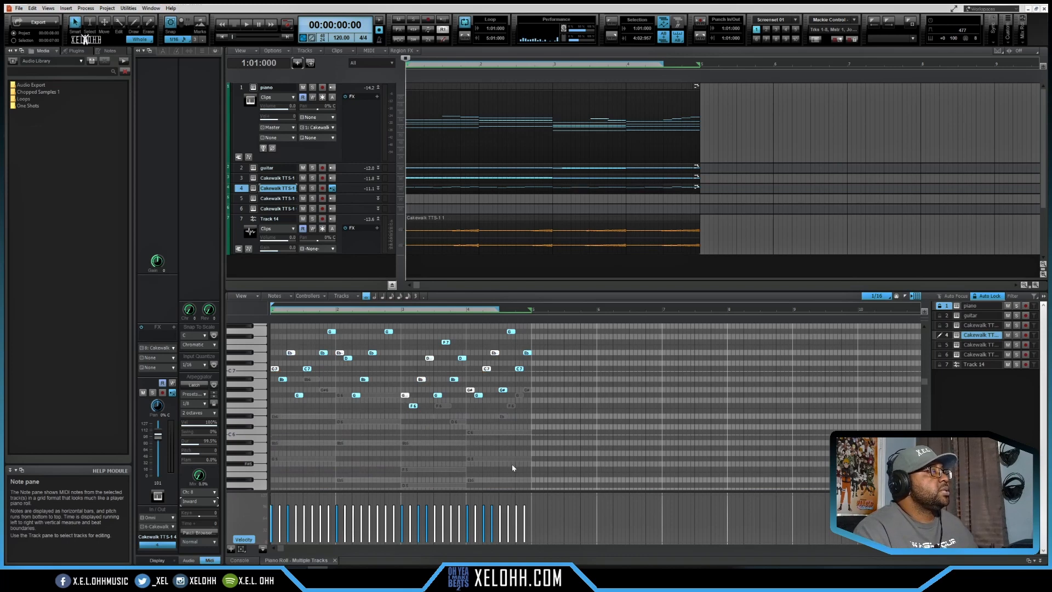
pyautogui.press('space')
pyautogui.scroll(1, 525, 444)
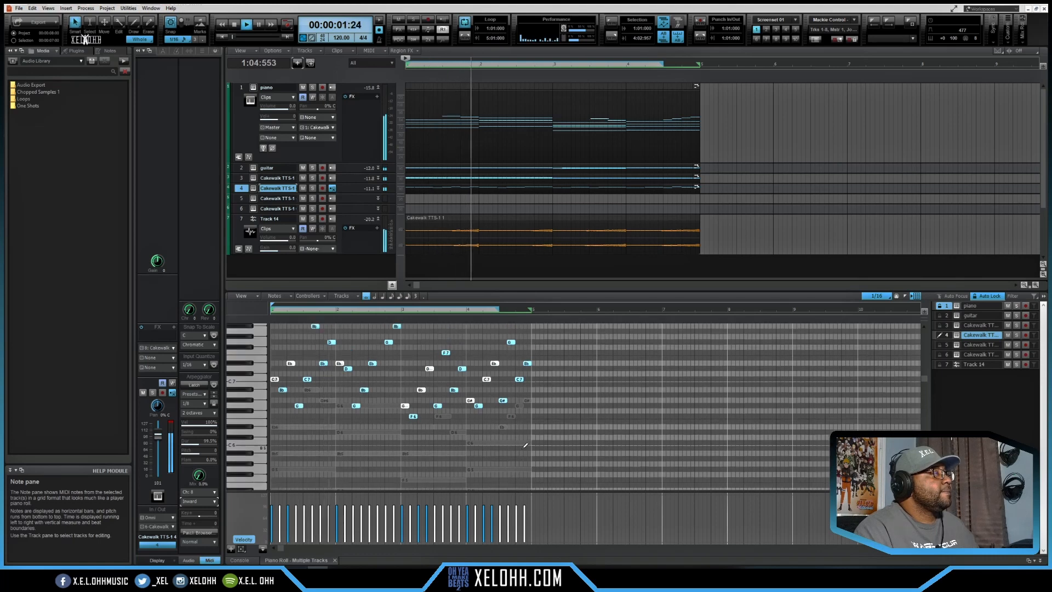
pyautogui.scroll(5, 525, 445)
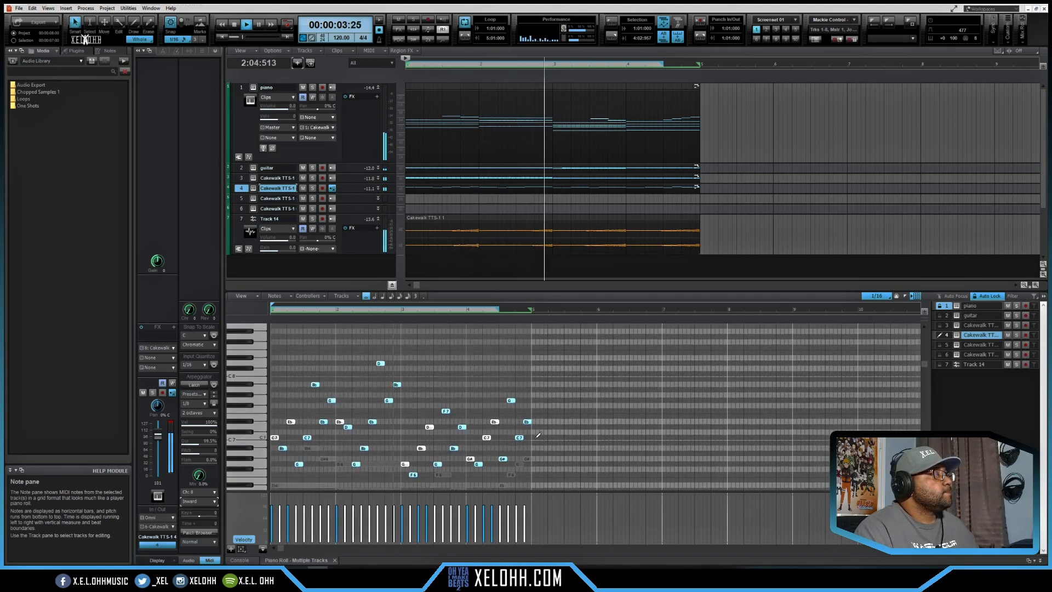
pyautogui.scroll(1, 538, 434)
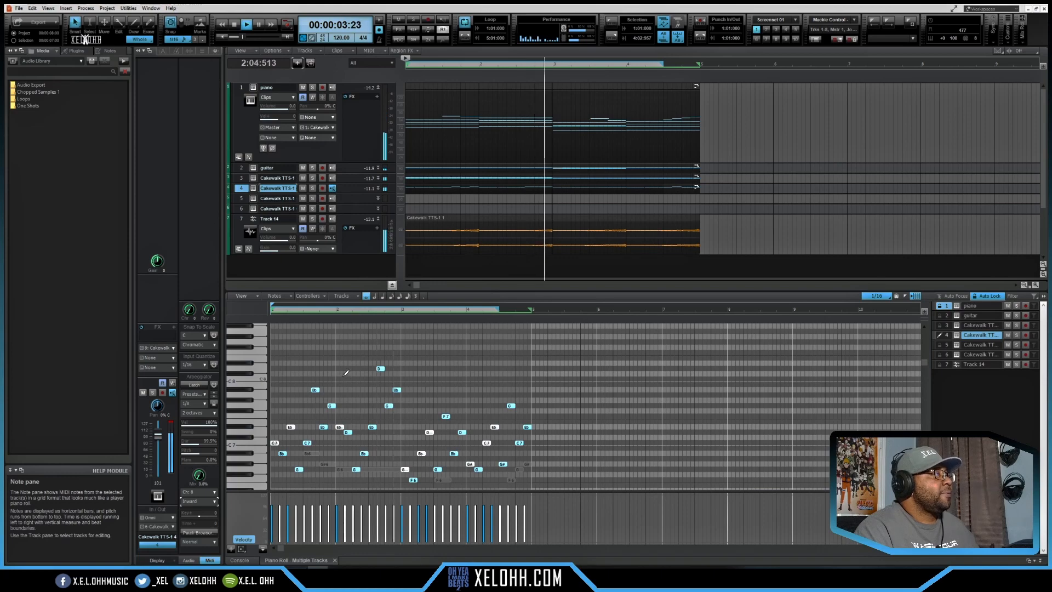
# Open track 4's TTS-1 instrument and load the Percussive preset Tinkle Bell on part 8
pyautogui.click(253, 189)
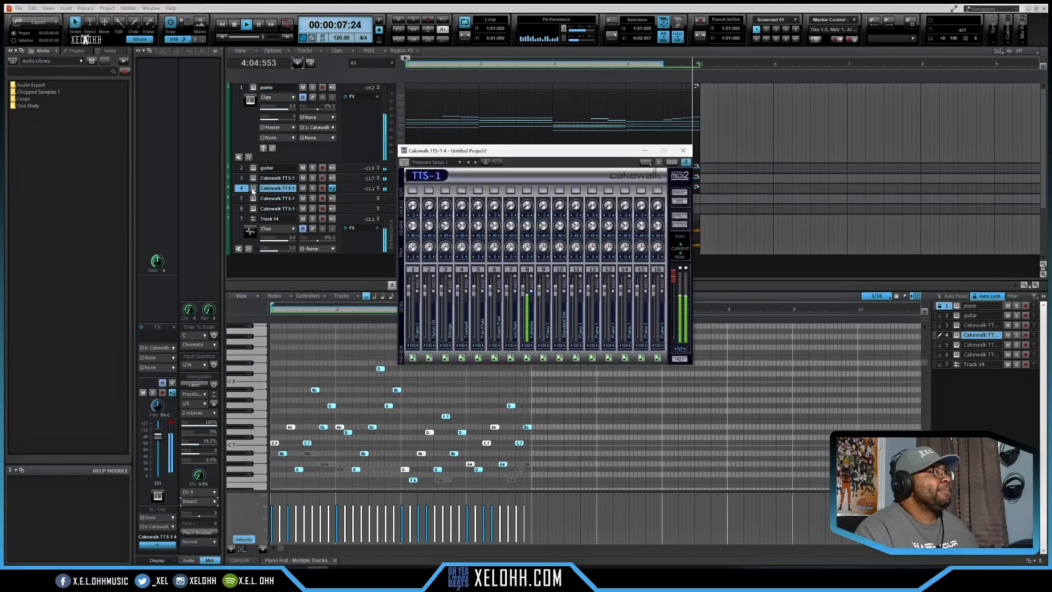
pyautogui.click(526, 190)
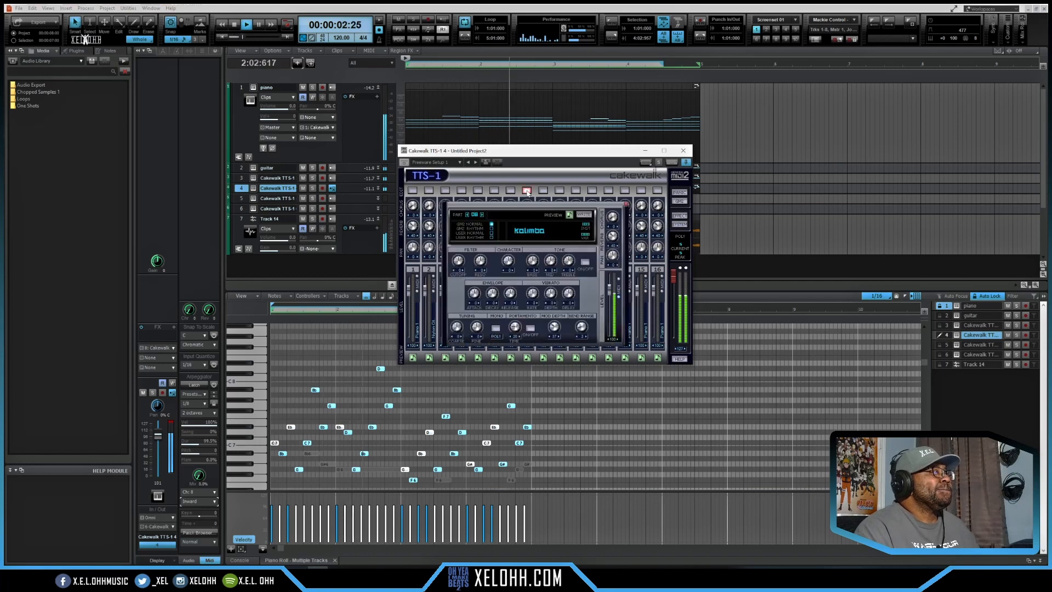
pyautogui.click(529, 234)
pyautogui.moveTo(579, 240)
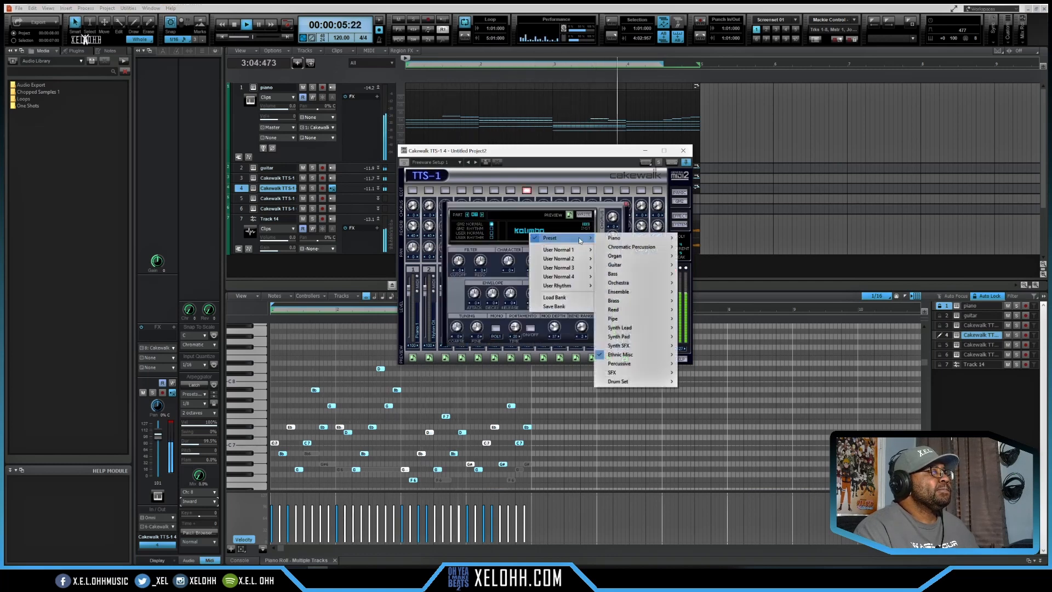
pyautogui.moveTo(652, 354)
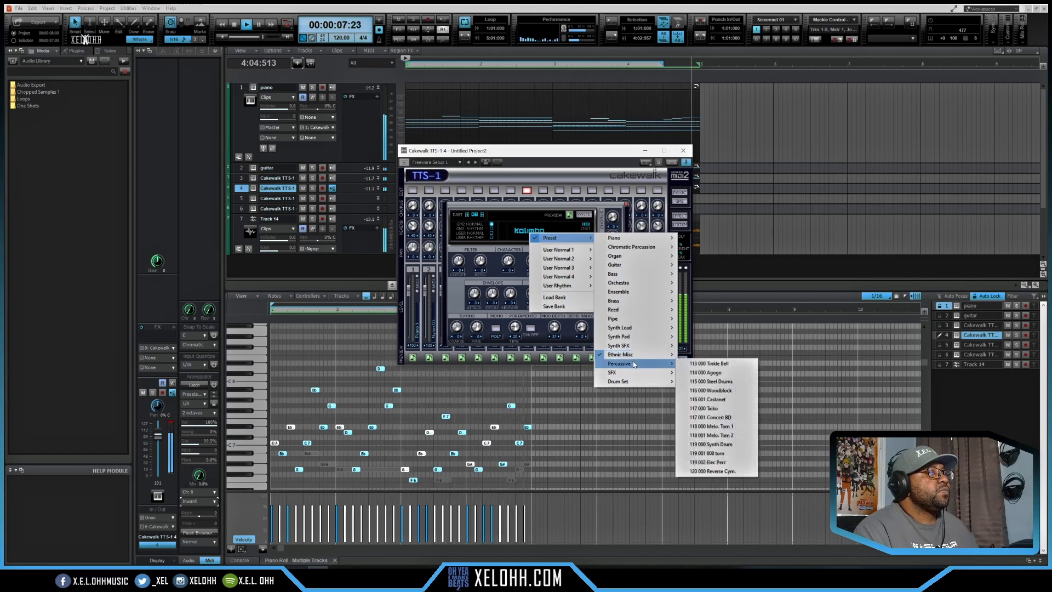
pyautogui.click(722, 363)
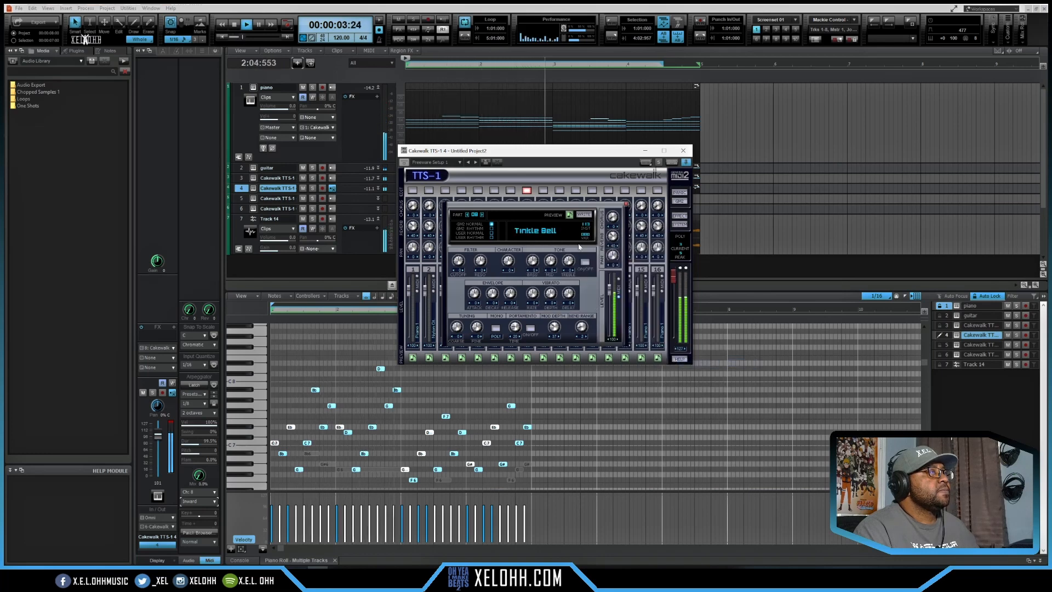
# Try the Percussive preset Agogo on part 8 of track 4's TTS-1
pyautogui.click(529, 234)
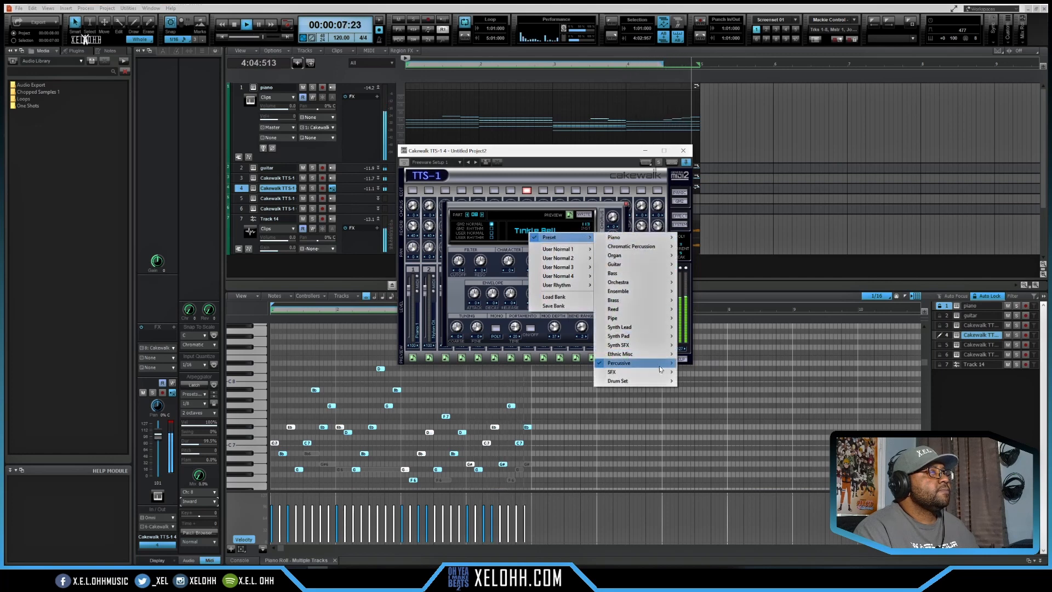
pyautogui.moveTo(657, 363)
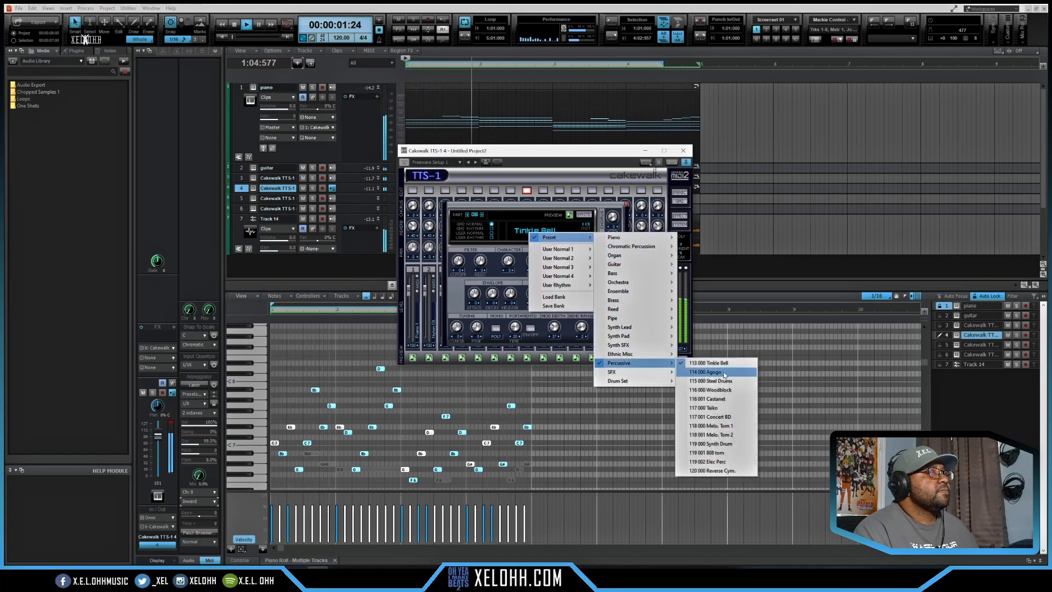
pyautogui.click(703, 373)
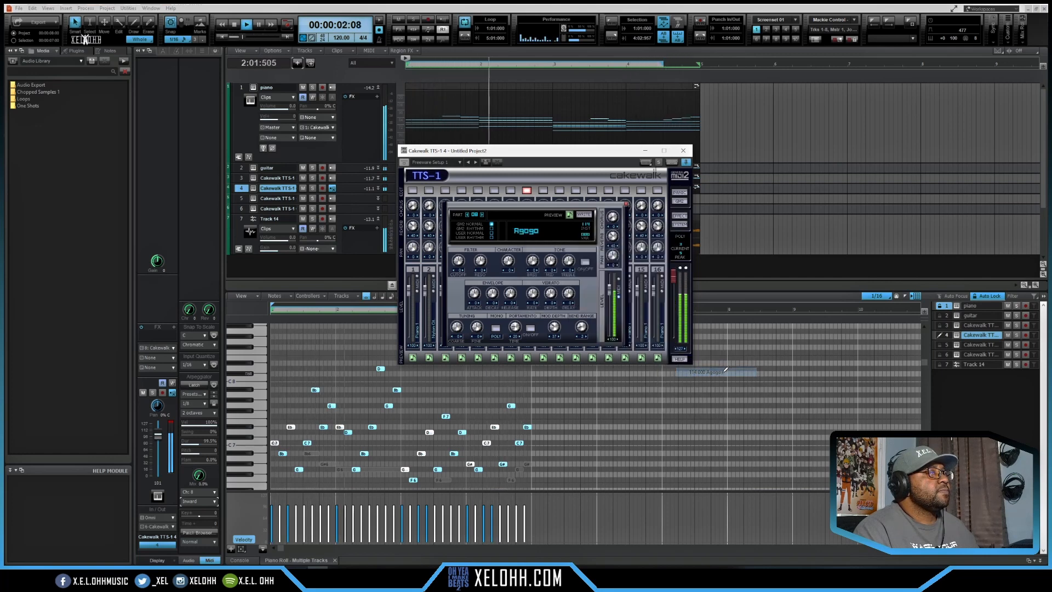
# Load the Percussive preset Steel Drums on part 8 of track 4's TTS-1, listen to it and stop playback
pyautogui.click(531, 233)
pyautogui.moveTo(570, 236)
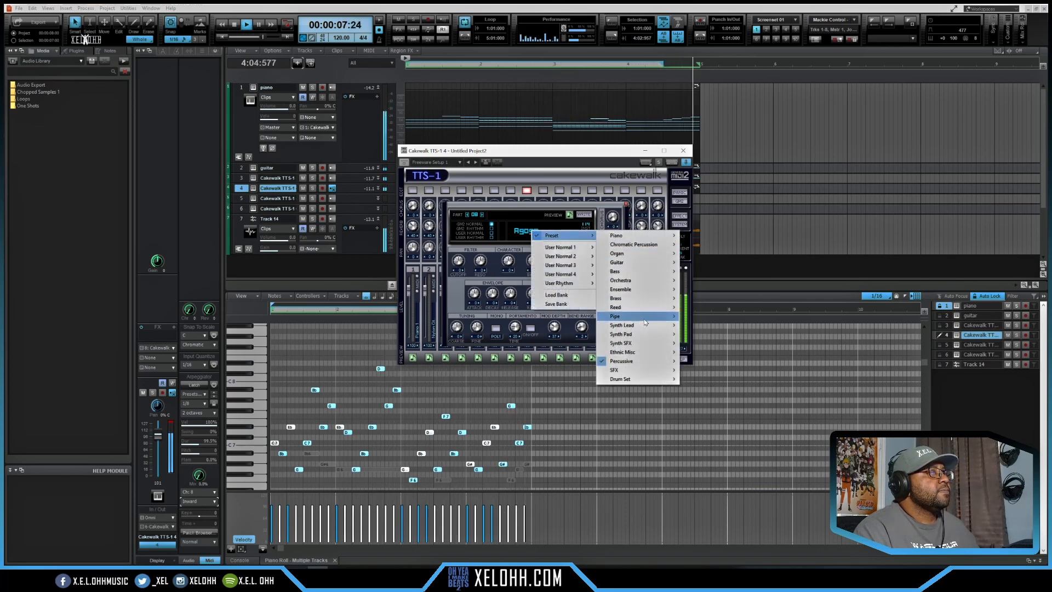
pyautogui.moveTo(636, 361)
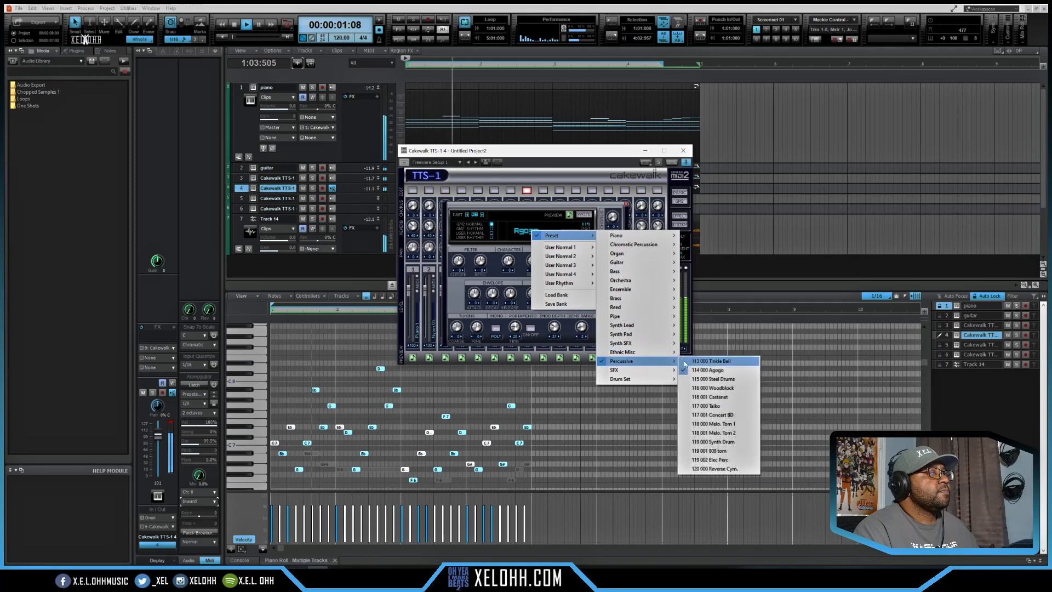
pyautogui.click(719, 379)
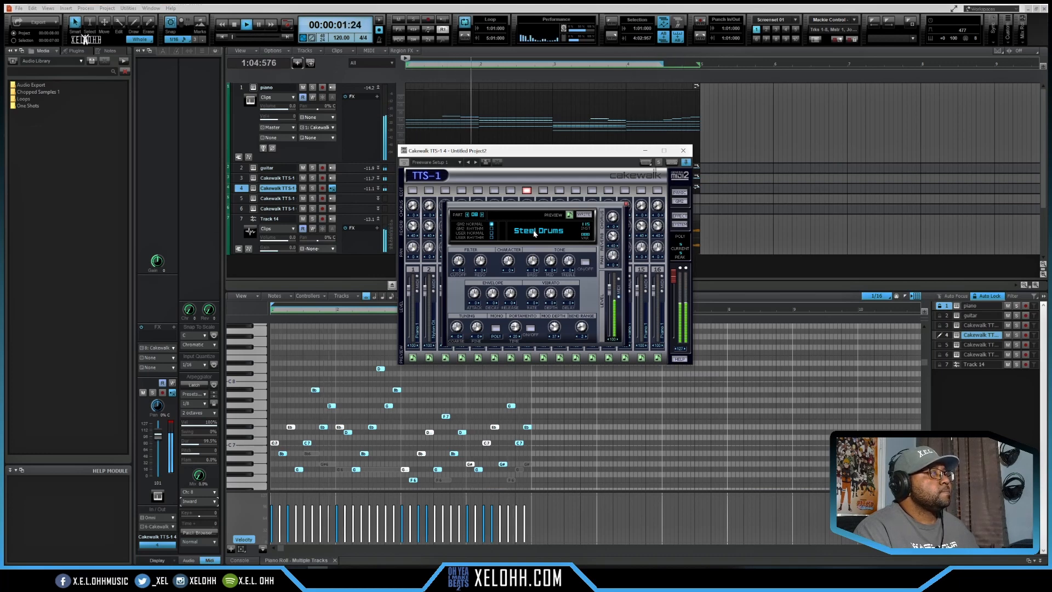
pyautogui.press('space')
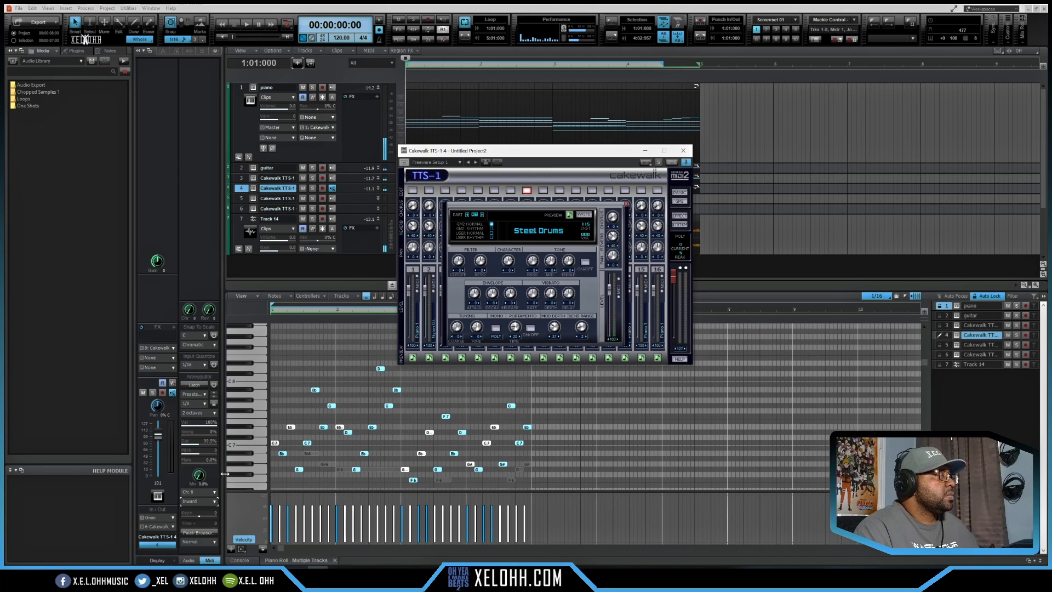
# Audition a lower C key of the piano roll with the new sound and close the TTS-1 window
pyautogui.scroll(-5, 250, 464)
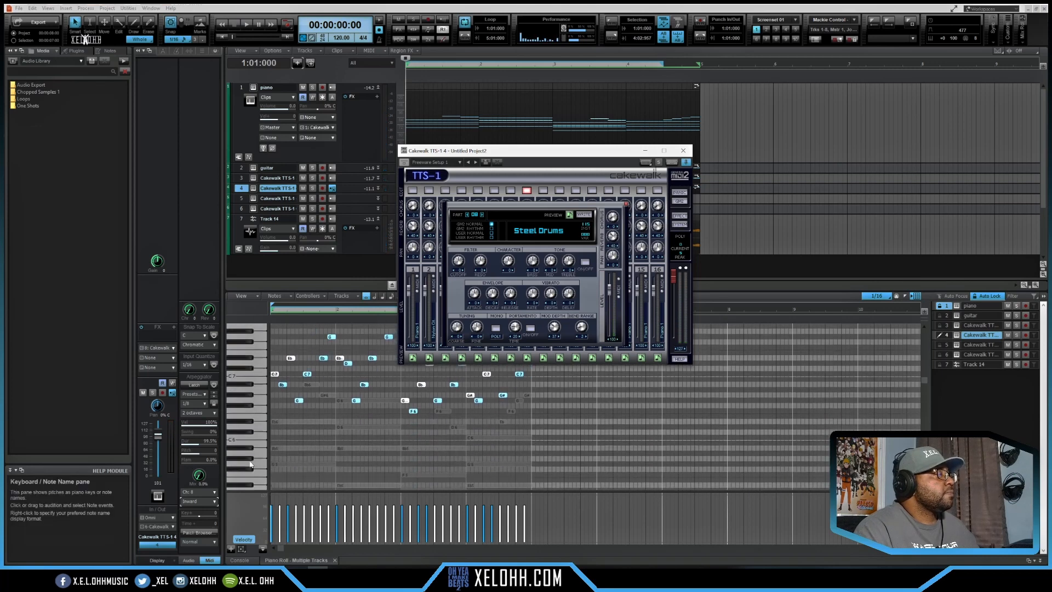
pyautogui.click(262, 441)
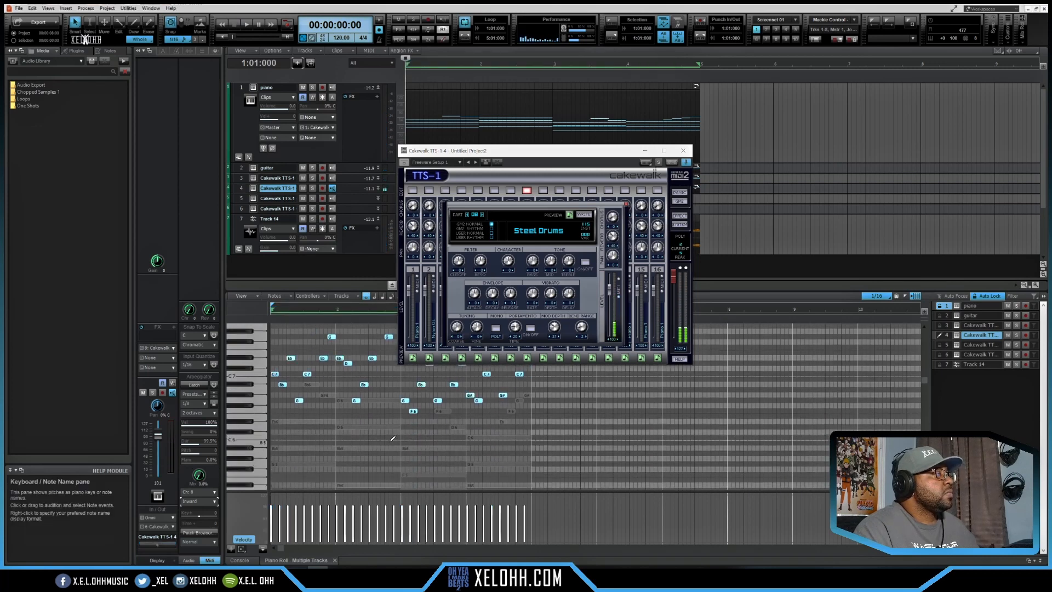
pyautogui.click(683, 151)
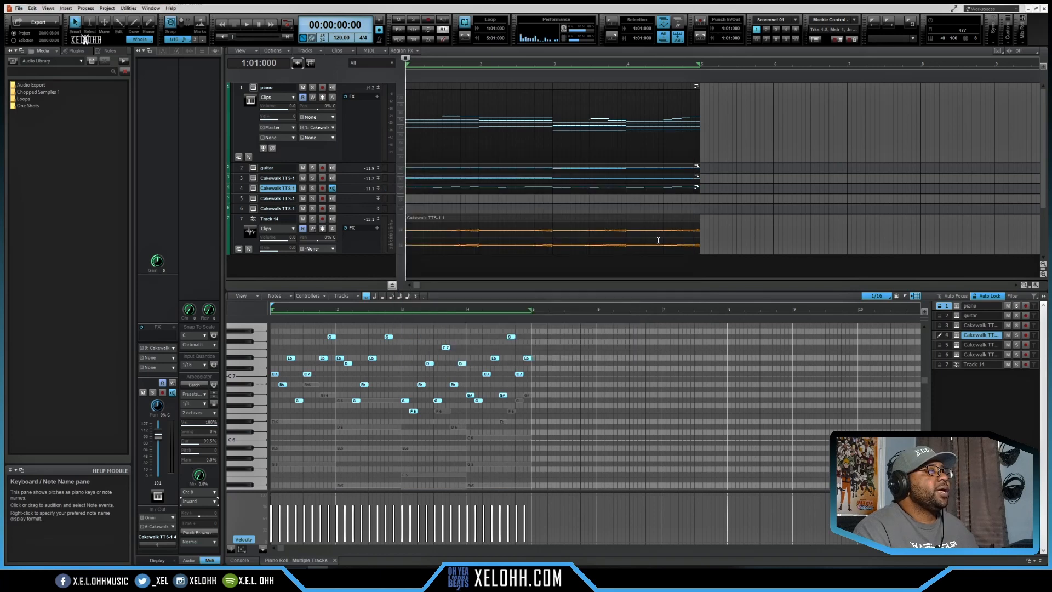
# Select all of track 4's arpeggio notes, transpose them down one octave and play through the loop
pyautogui.scroll(3, 551, 398)
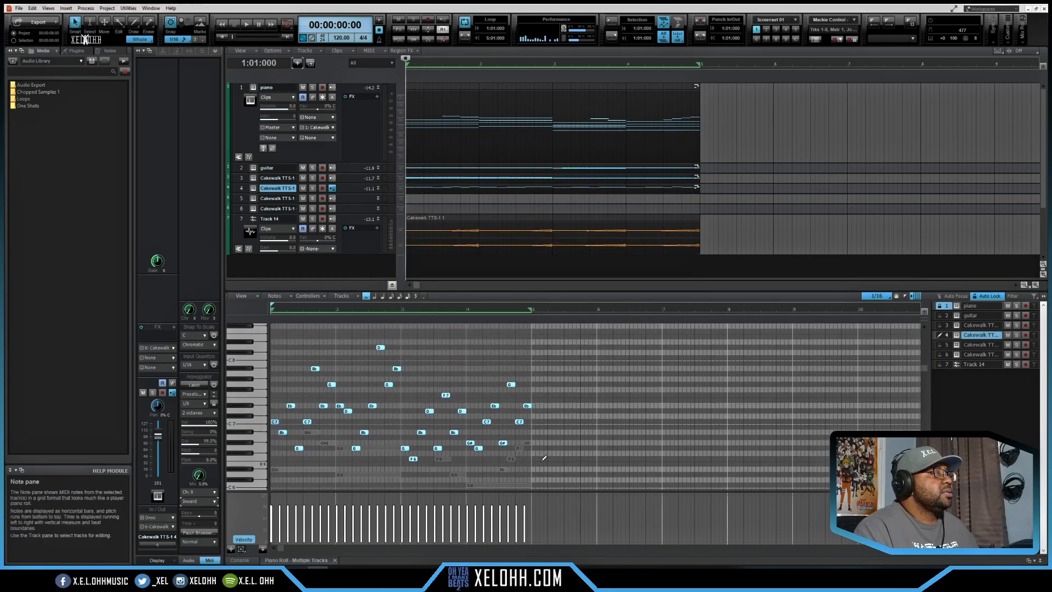
pyautogui.moveTo(544, 457); pyautogui.dragTo(275, 333)
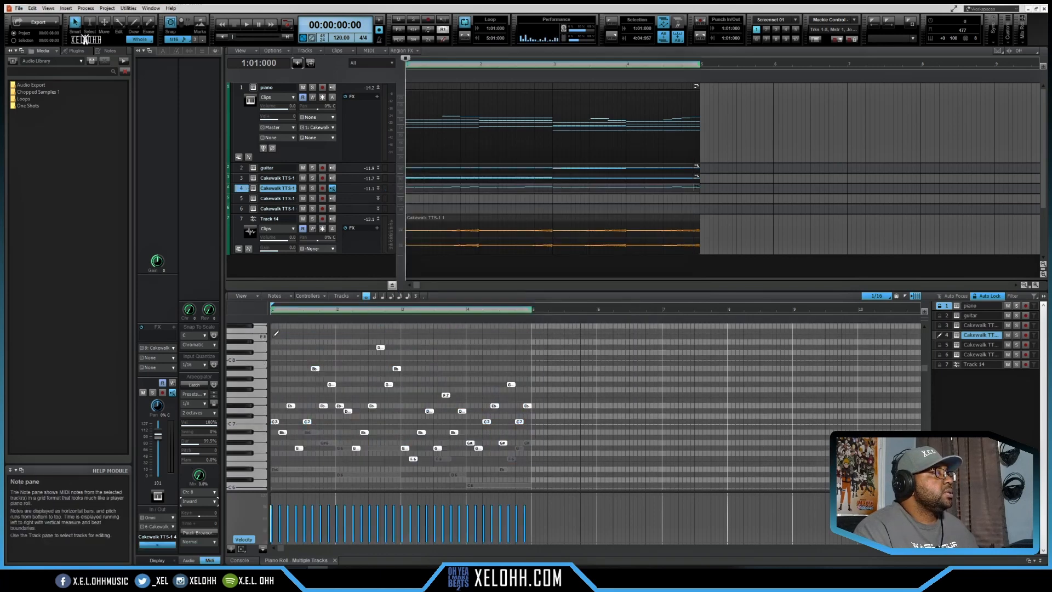
pyautogui.hotkey('shift', 'Down')
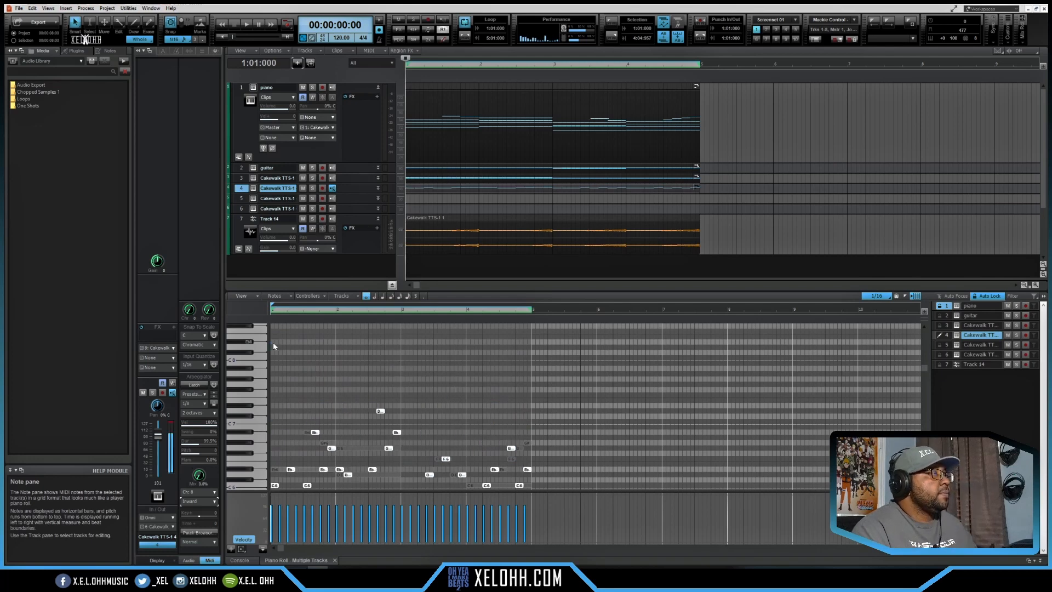
pyautogui.press('space')
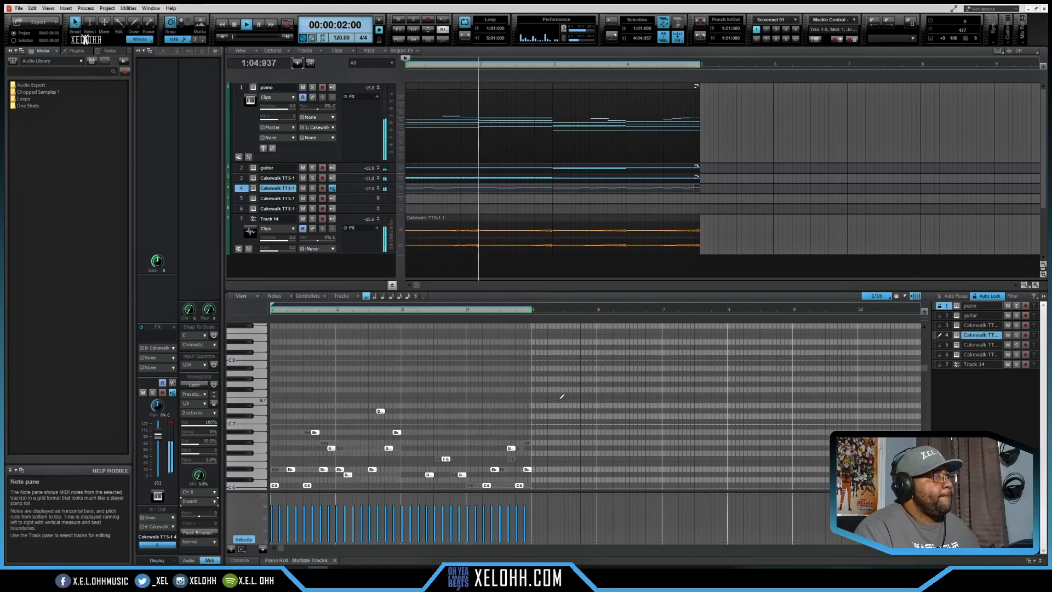
pyautogui.scroll(-5, 557, 400)
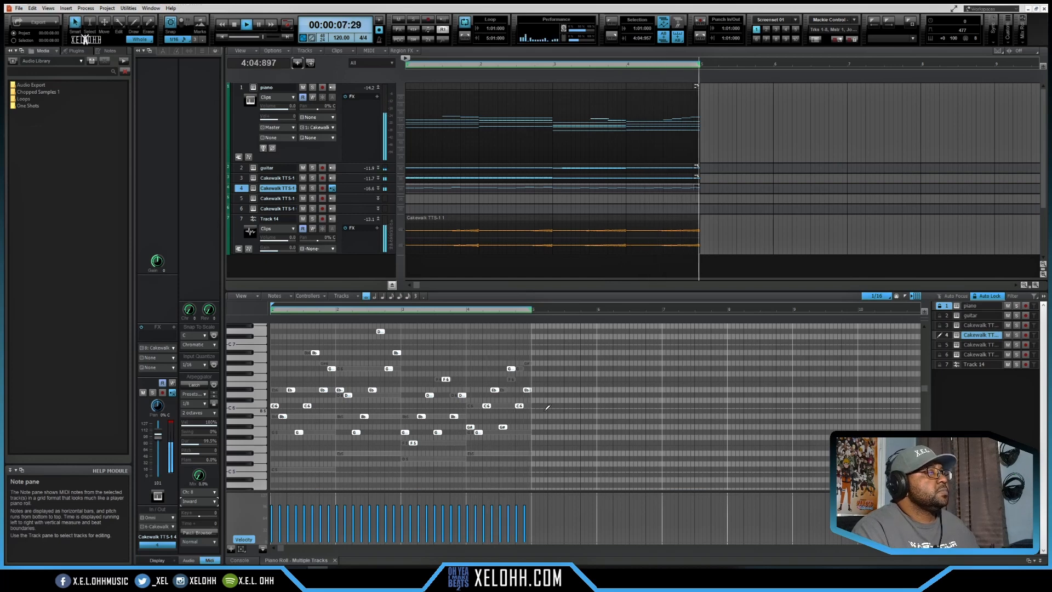
pyautogui.press('space')
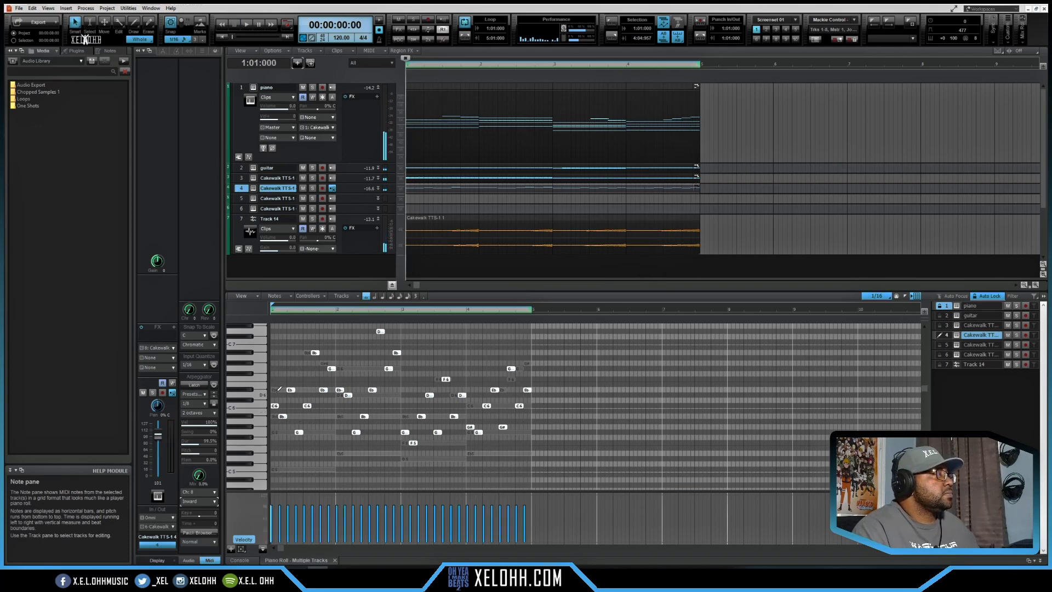
# Open track 5's TTS-1 and load the User Rhythm sound 001 Standard Set on part 1
pyautogui.click(252, 200)
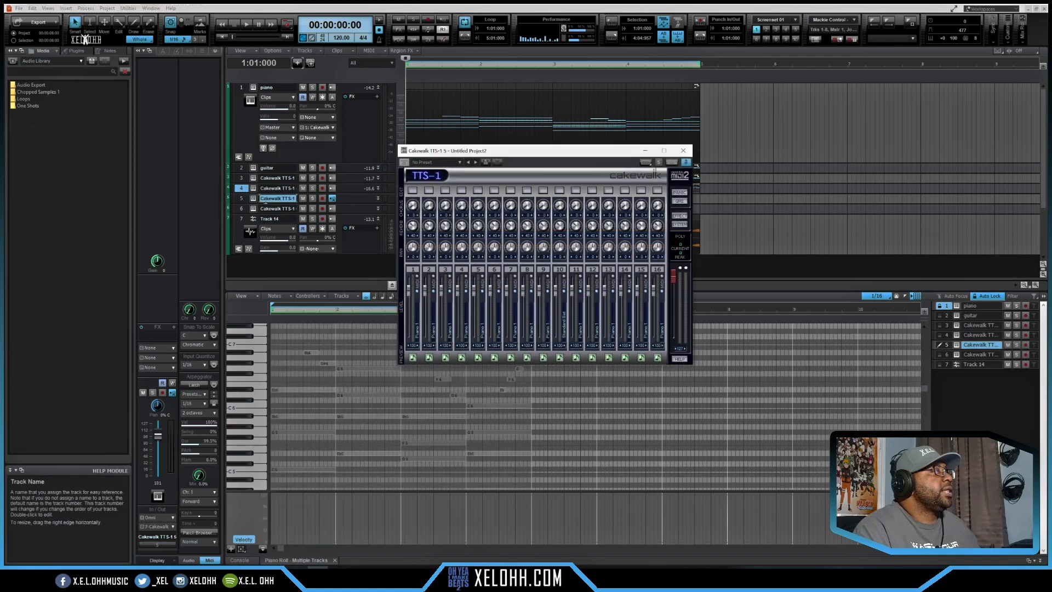
pyautogui.click(417, 327)
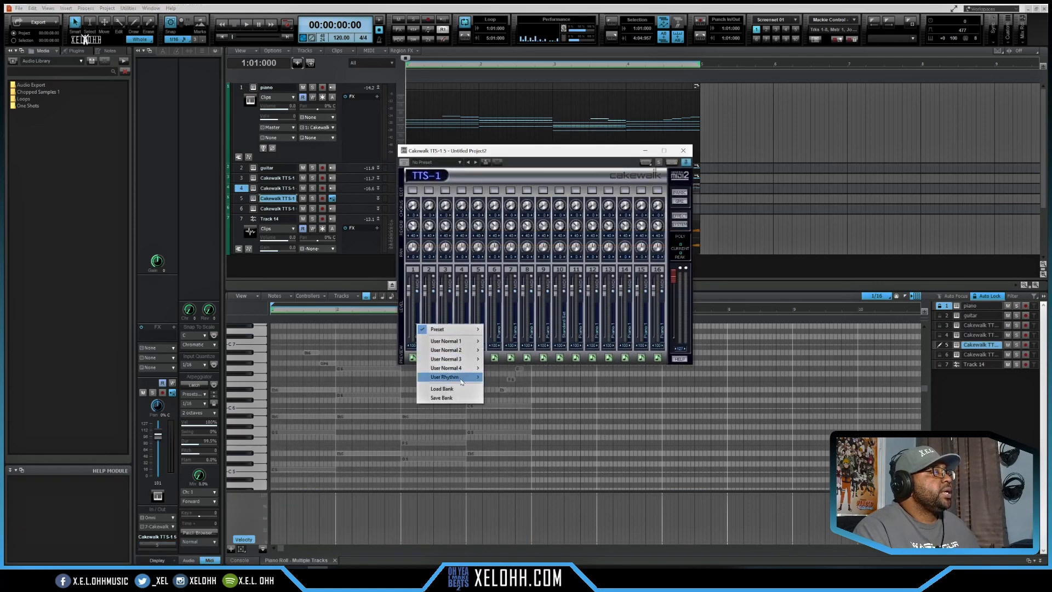
pyautogui.moveTo(466, 377)
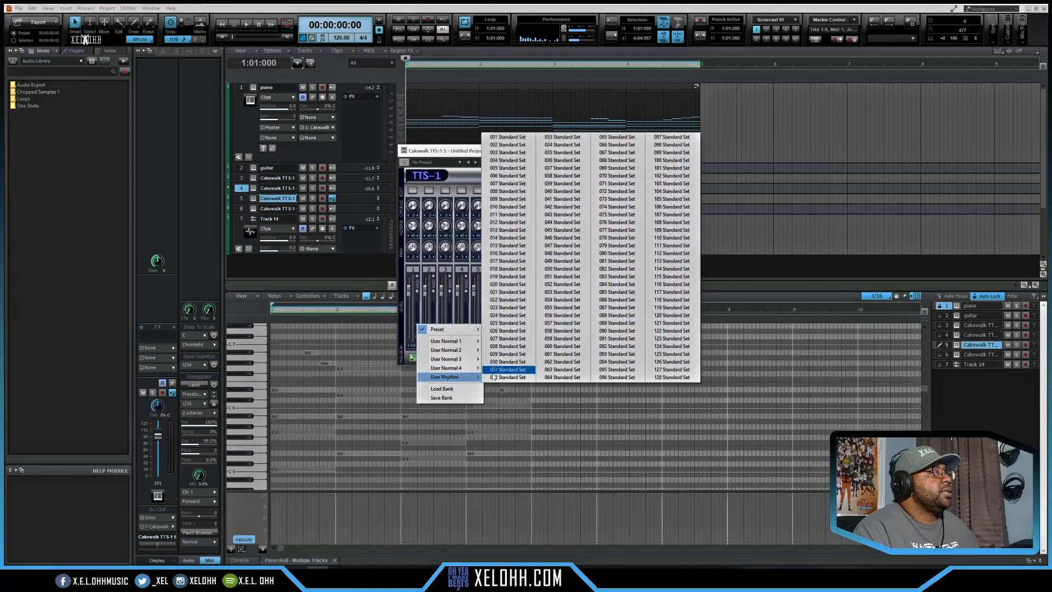
pyautogui.click(520, 139)
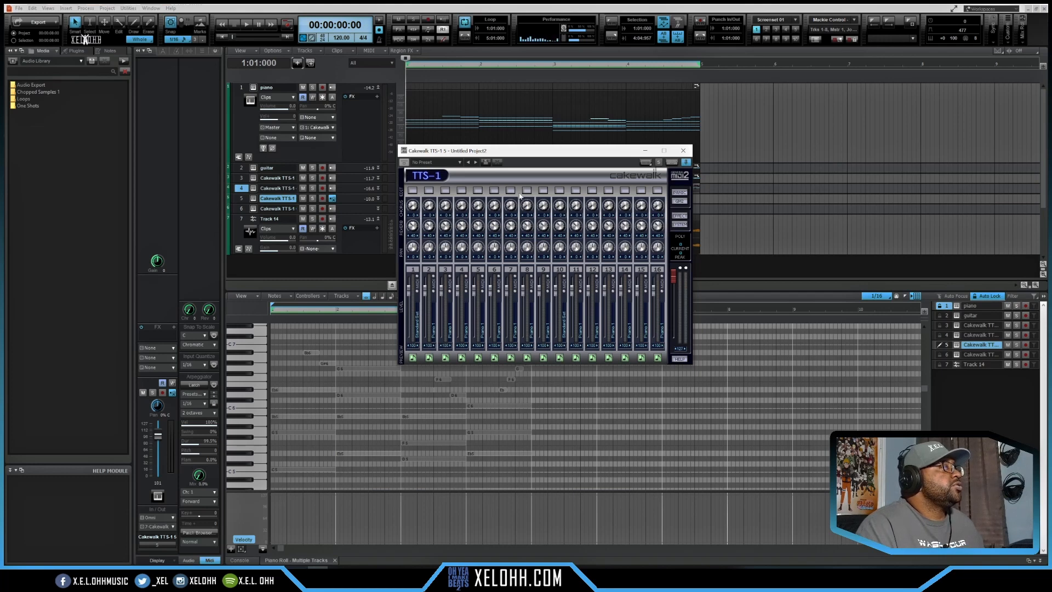
# Show the step sequencer for track 5, audition several of its drum rows and close the TTS-1 window
pyautogui.click(645, 163)
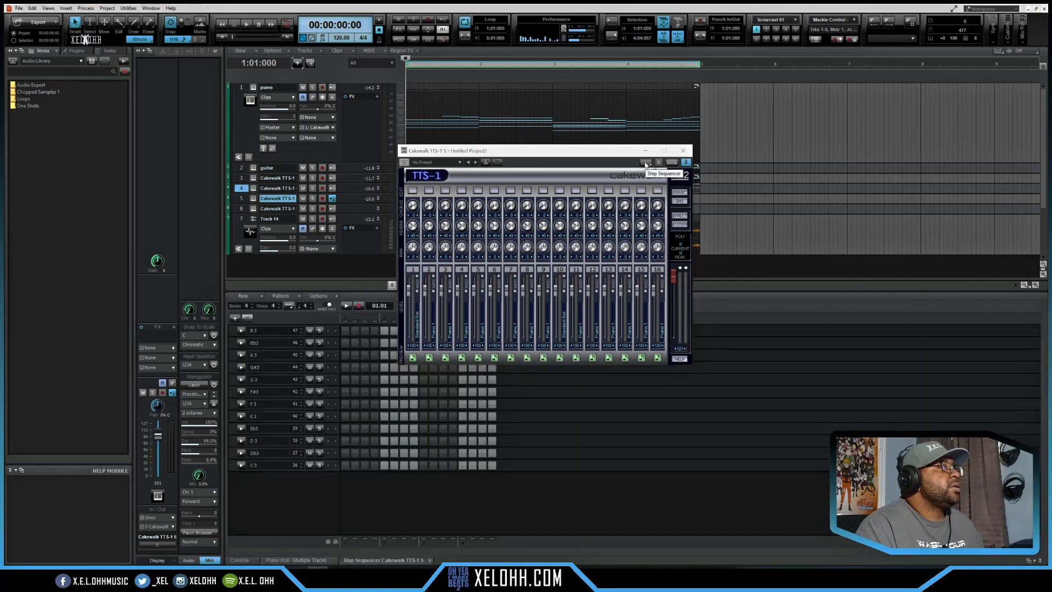
pyautogui.click(266, 466)
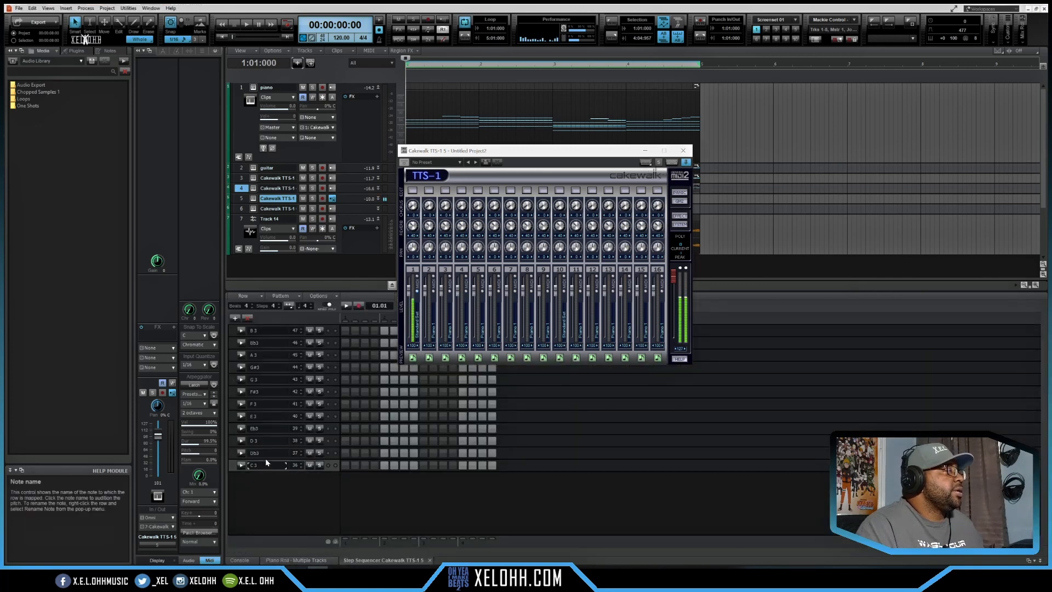
pyautogui.click(264, 419)
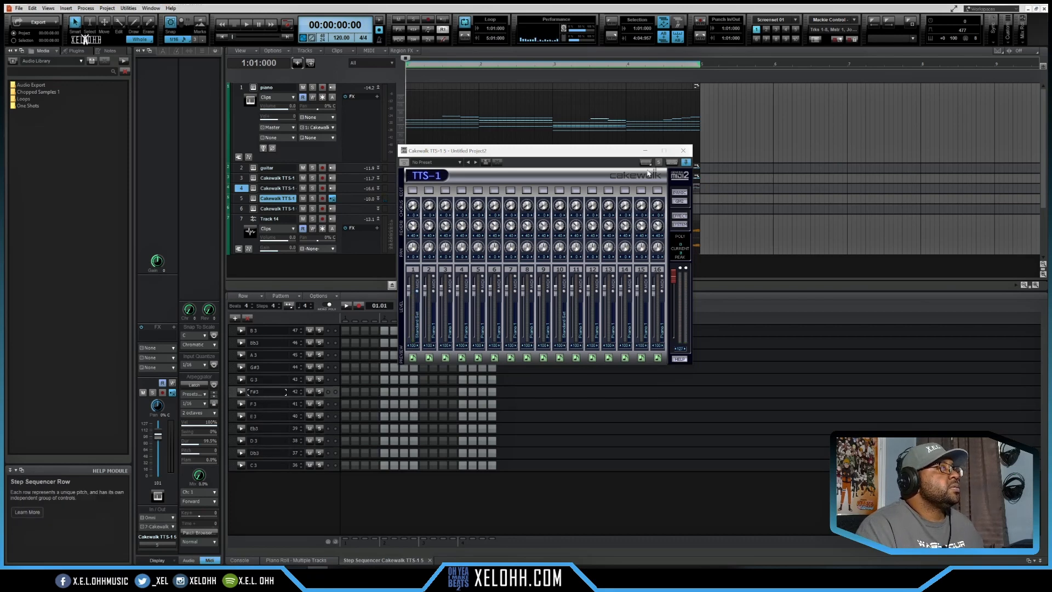
pyautogui.click(682, 151)
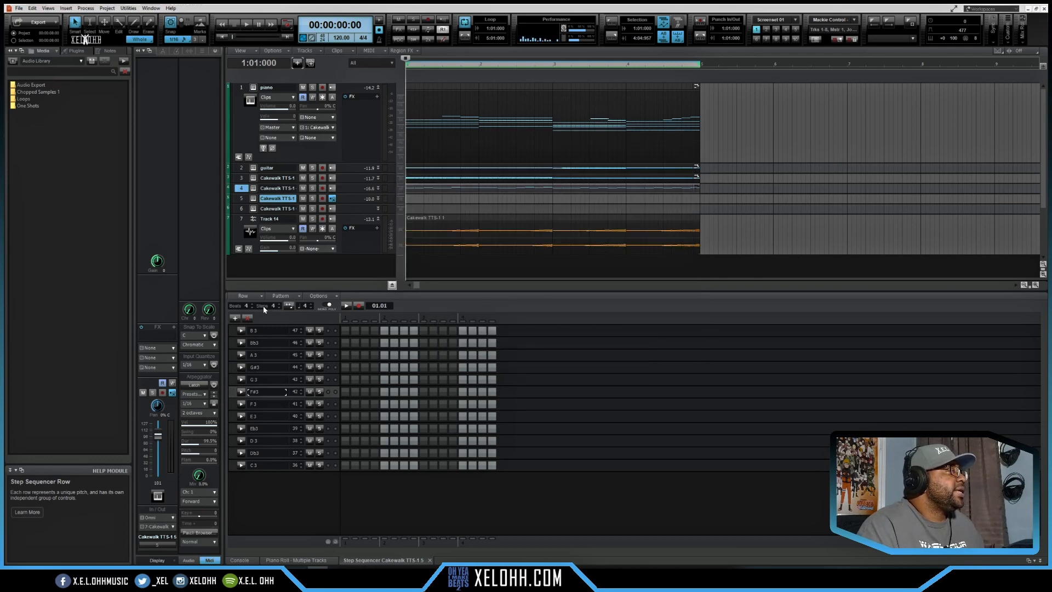
# Set the step sequencer pattern to 16 beats and fill every 2 steps of the F#3 row
pyautogui.doubleClick(247, 306)
pyautogui.write('12')
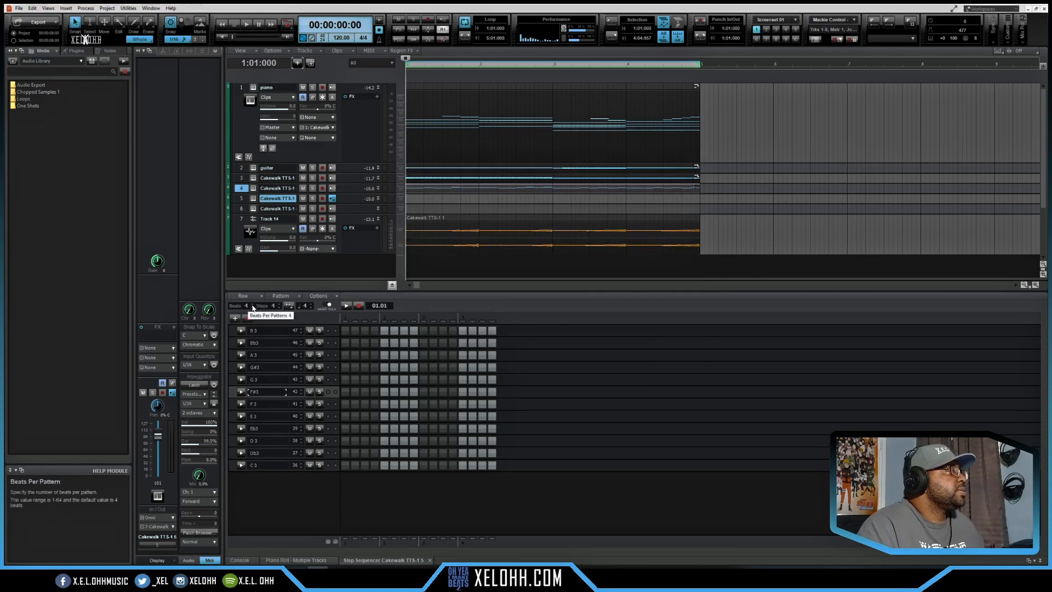
pyautogui.press('Return')
pyautogui.click(253, 304)
pyautogui.click(252, 304)
pyautogui.click(253, 304)
pyautogui.click(253, 304)
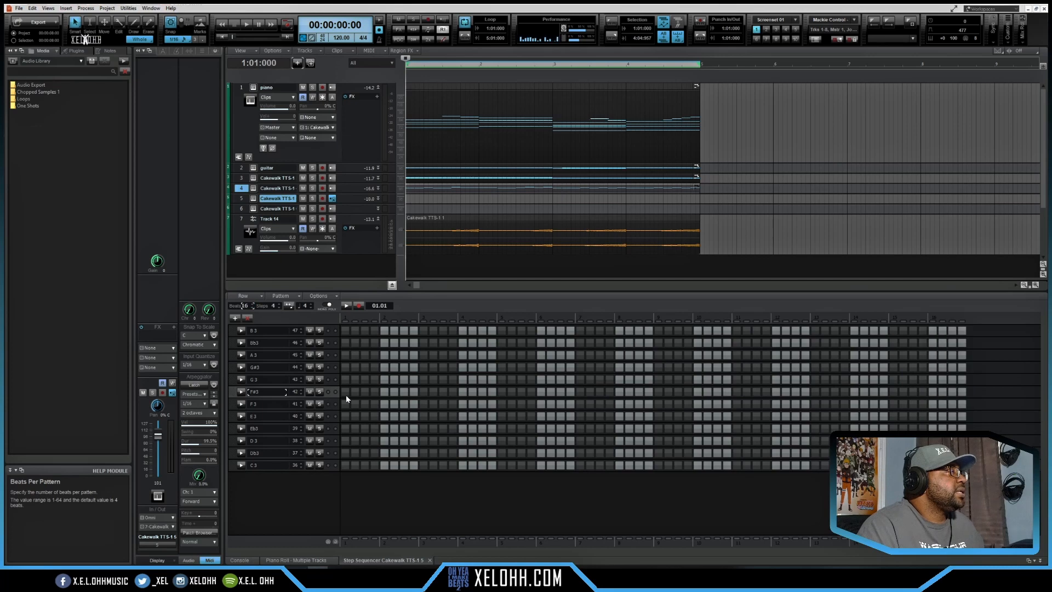
pyautogui.rightClick(334, 393)
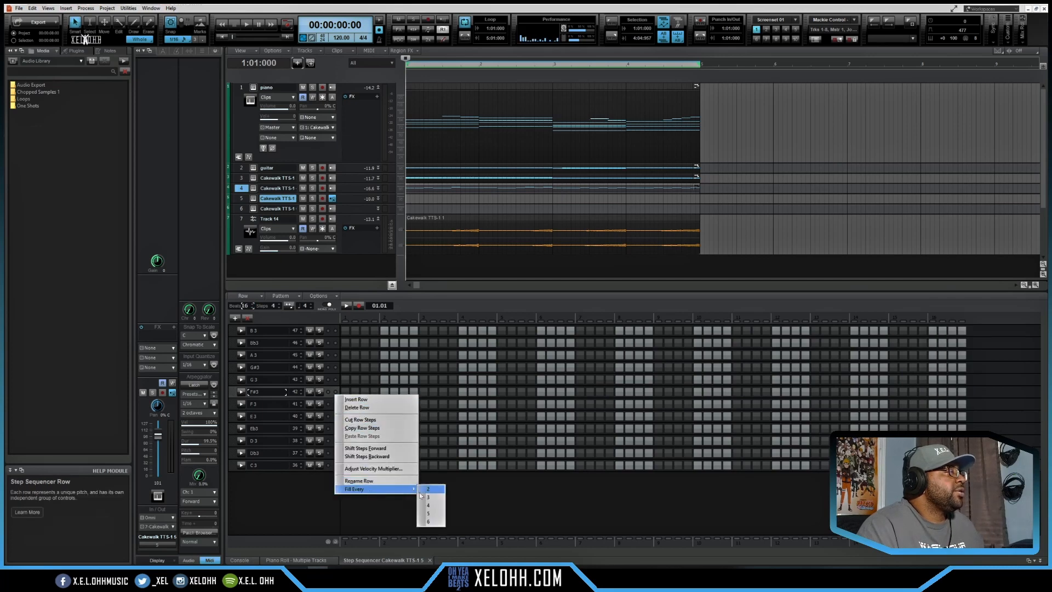
pyautogui.click(441, 489)
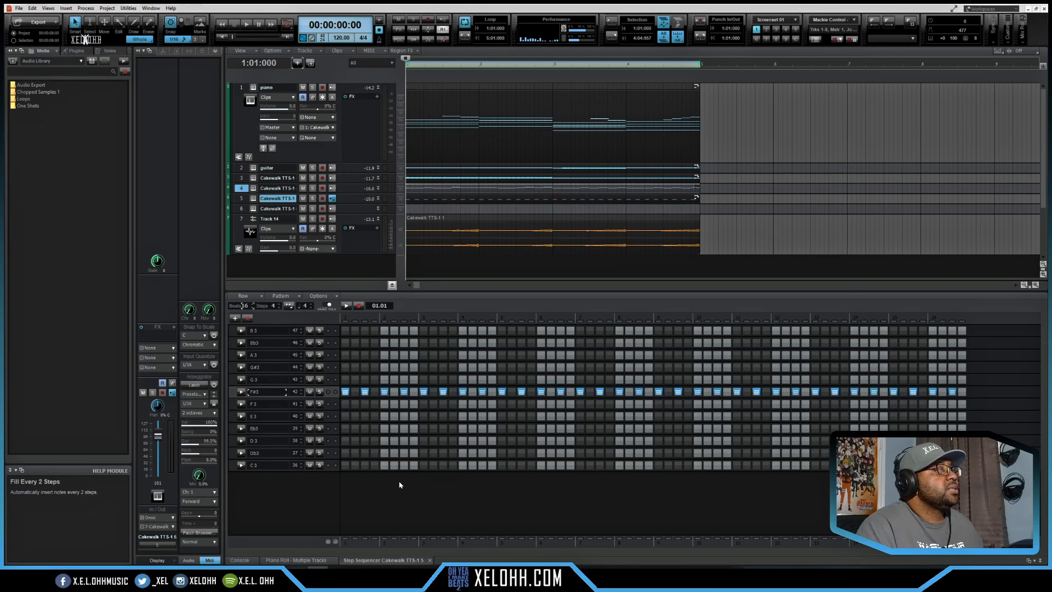
# Place hits on steps 9, 15 and 17 of the Db3 row and listen to them in the loop
pyautogui.click(423, 452)
pyautogui.press('space')
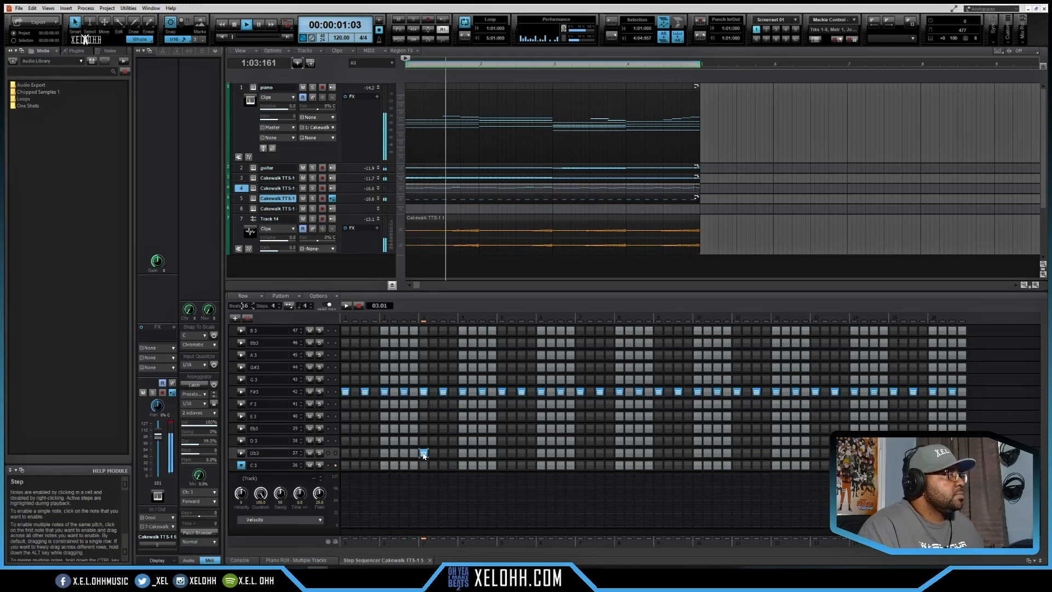
pyautogui.click(482, 453)
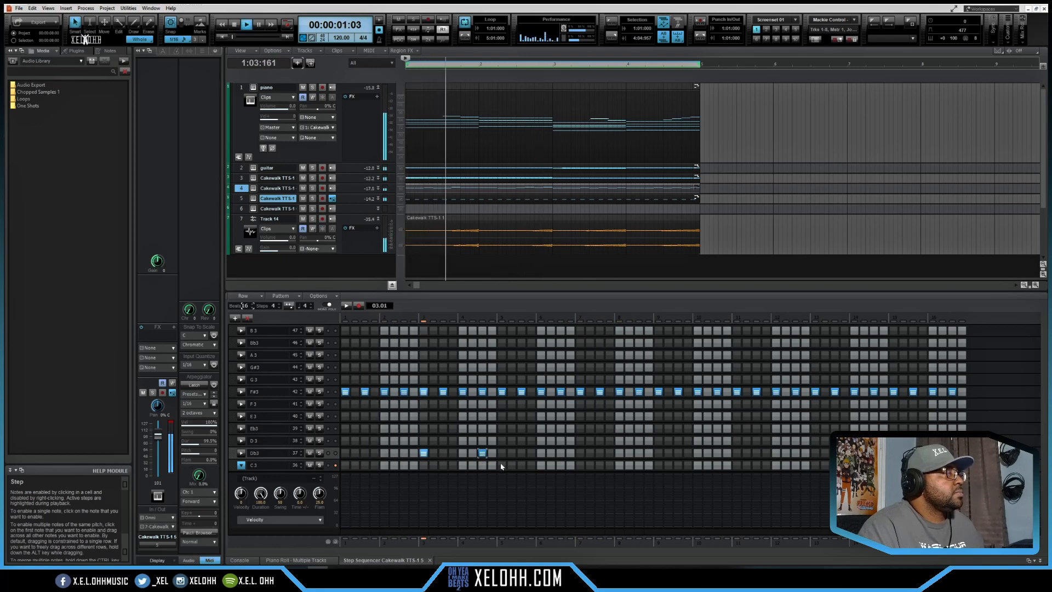
pyautogui.click(502, 452)
pyautogui.press('space')
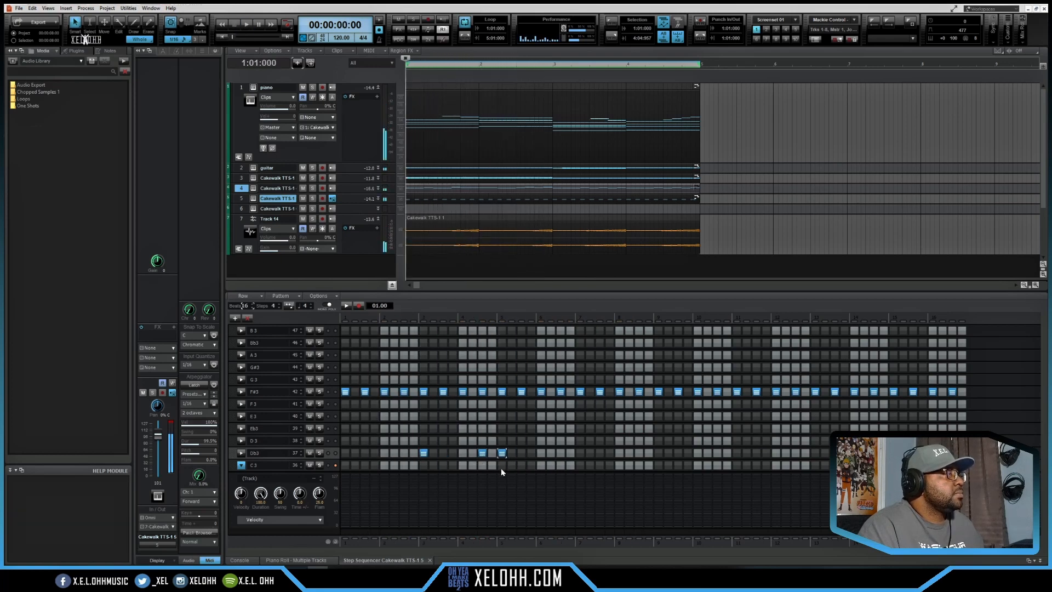
pyautogui.press('space')
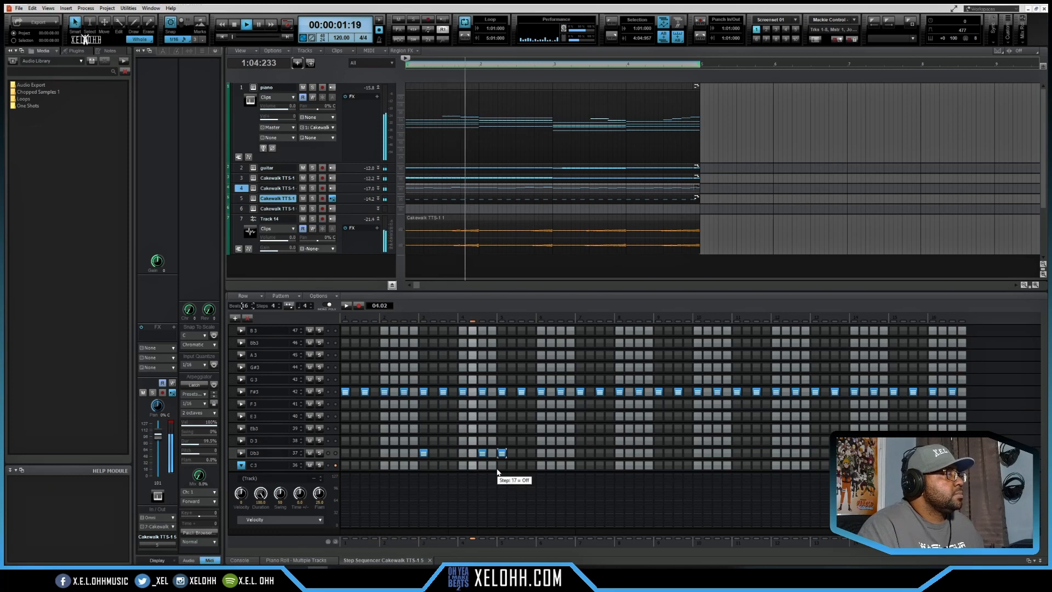
pyautogui.press('space')
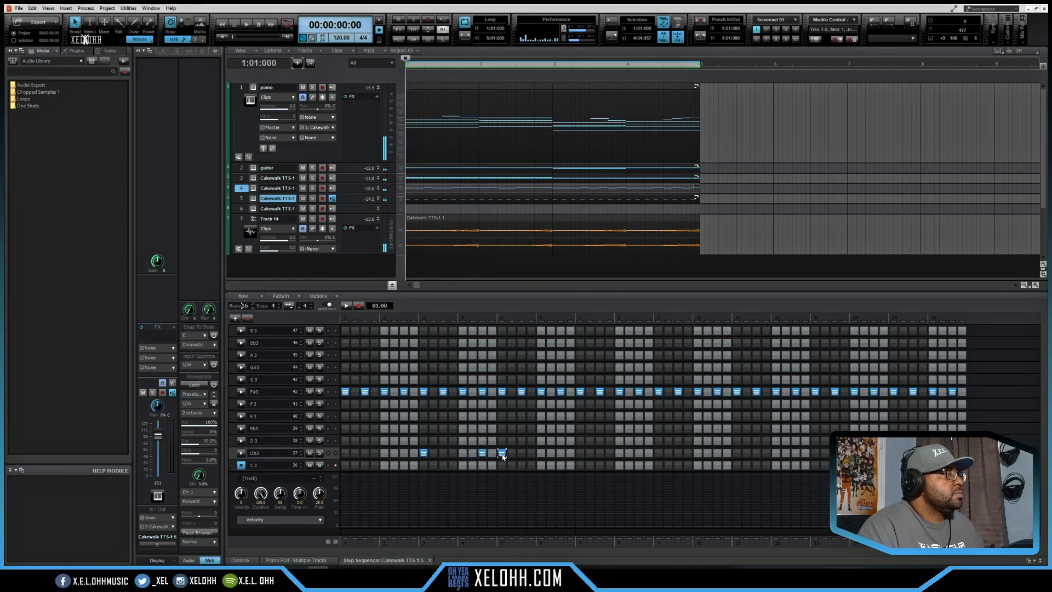
# Replace the Db3 row's step 17 hit, trying step 18 and settling on step 19, and play the loop
pyautogui.click(508, 452)
pyautogui.click(512, 453)
pyautogui.press('space')
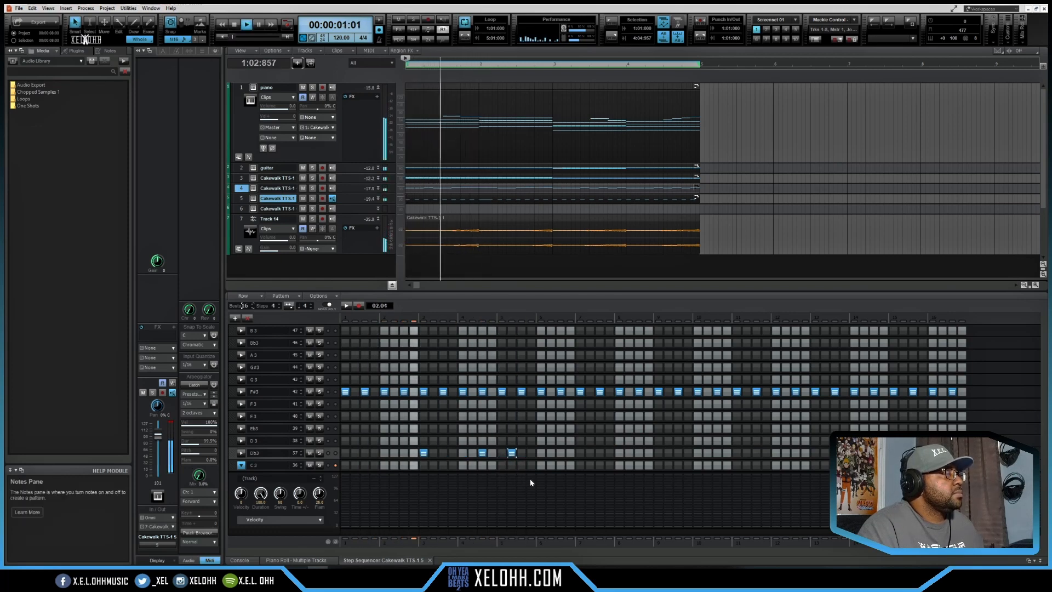
pyautogui.press('space')
pyautogui.click(512, 452)
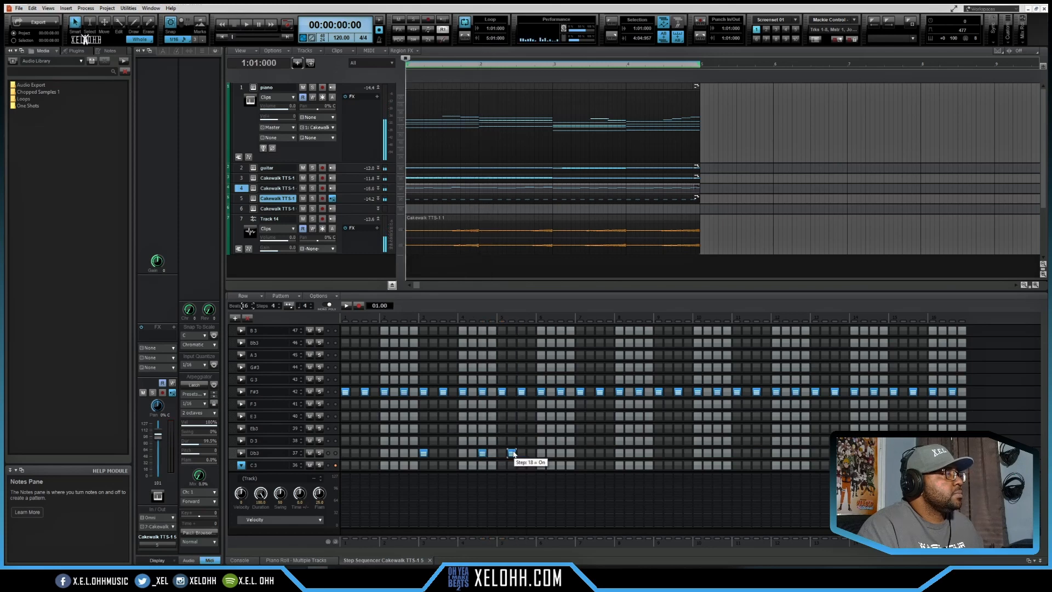
pyautogui.click(521, 453)
pyautogui.press('space')
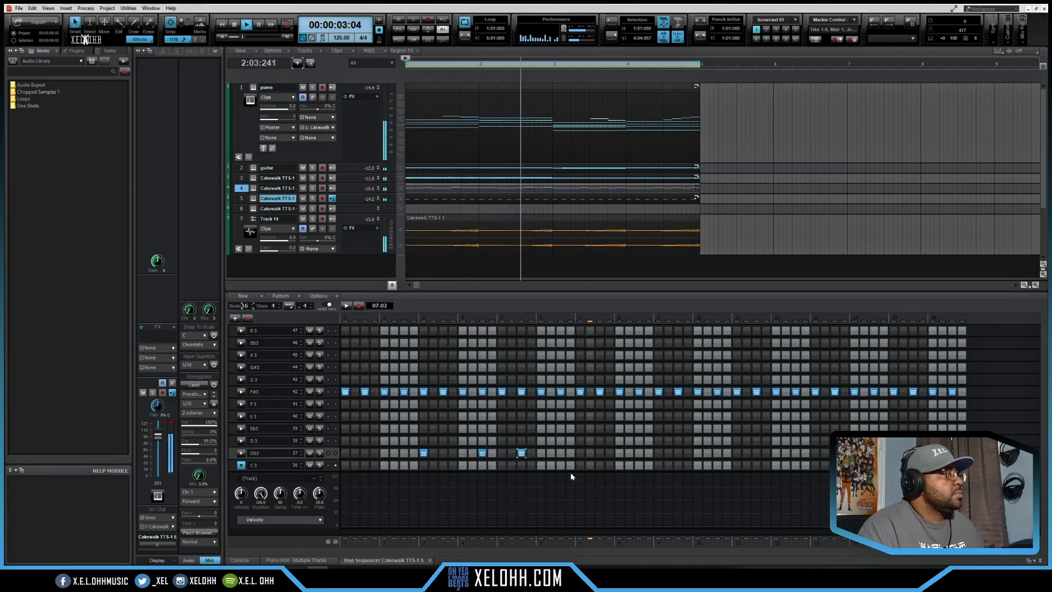
# Repeat the Db3 pattern with further hits, including steps 25, 41 and 47, and play the loop
pyautogui.press('space')
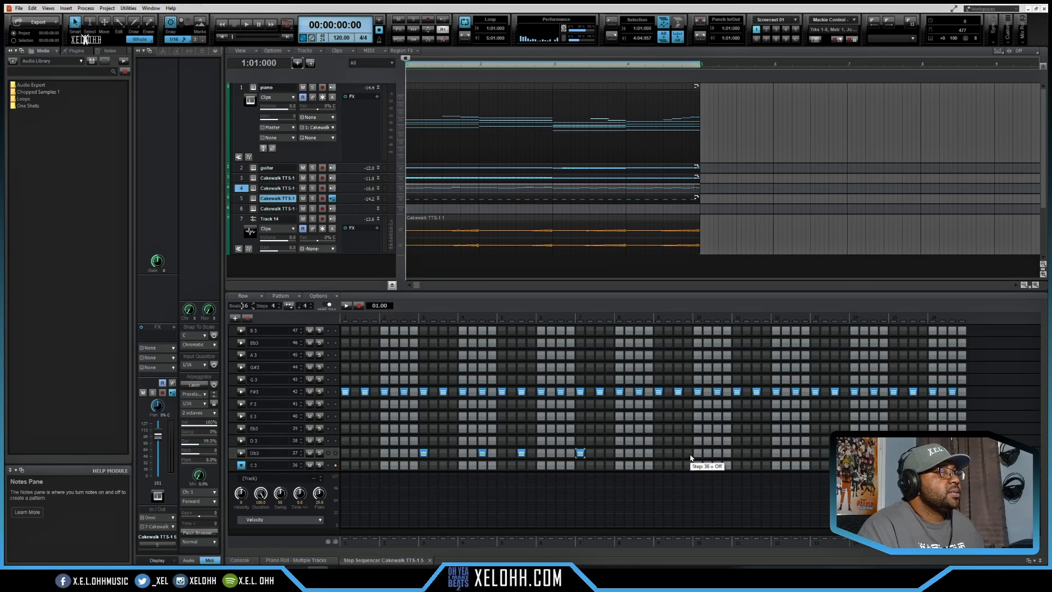
pyautogui.click(736, 453)
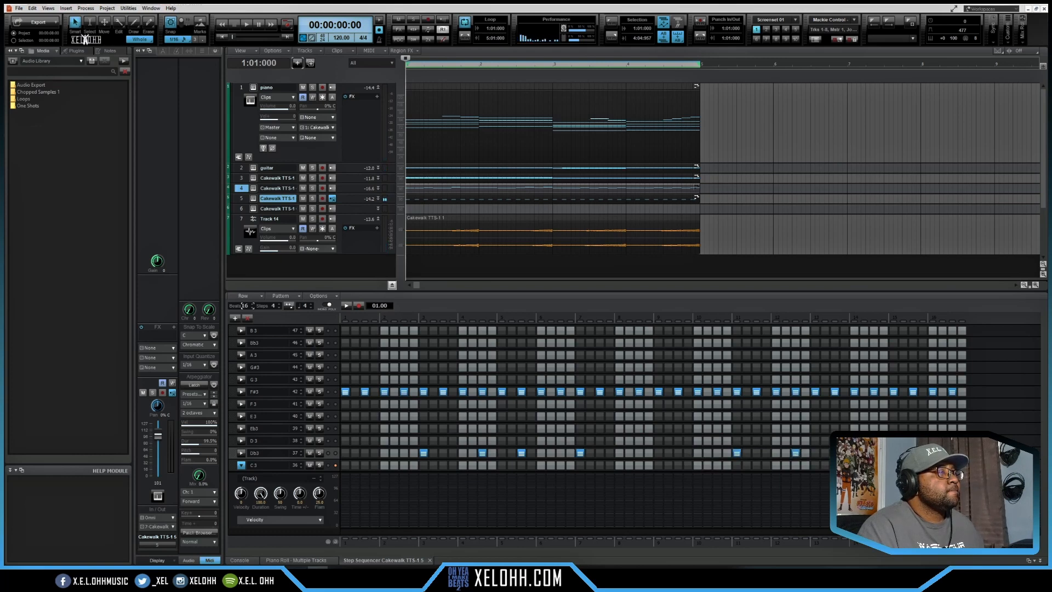
pyautogui.press('space')
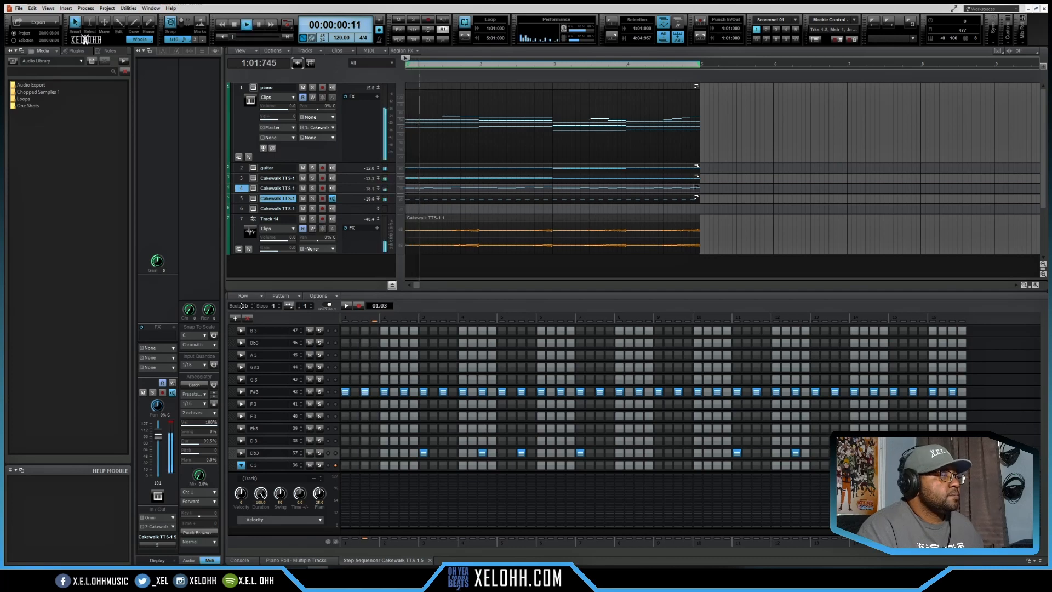
# Show the Db3 row's velocities, raise all of its hits to full height and stop playback
pyautogui.click(241, 452)
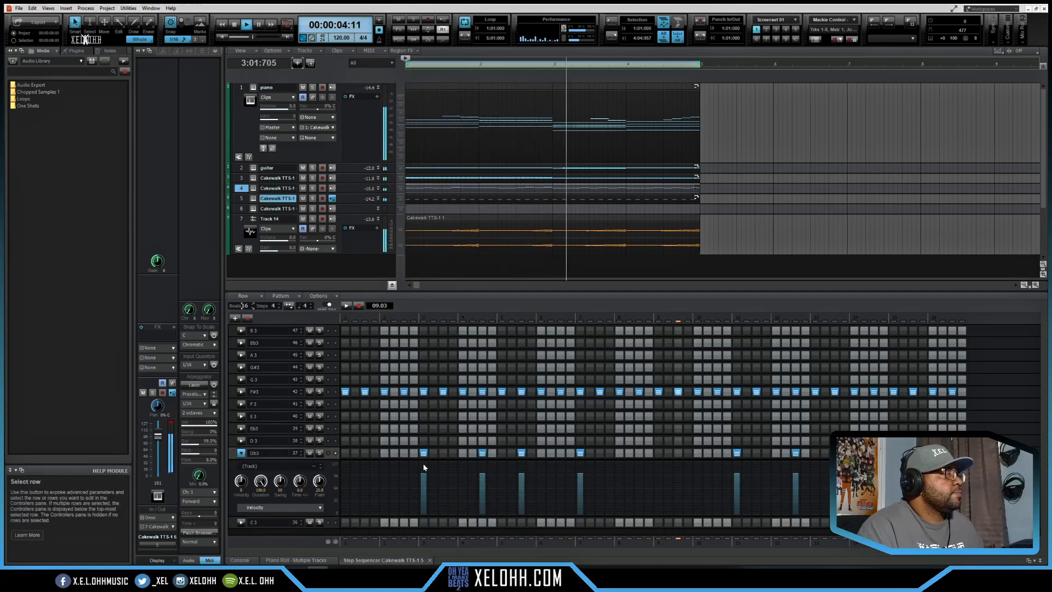
pyautogui.click(482, 463)
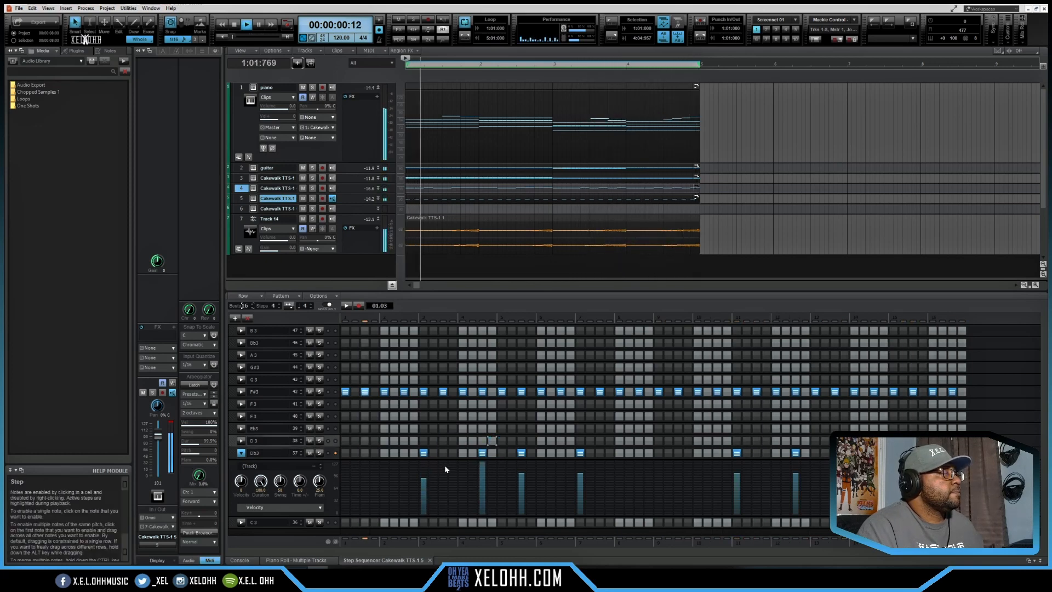
pyautogui.click(423, 464)
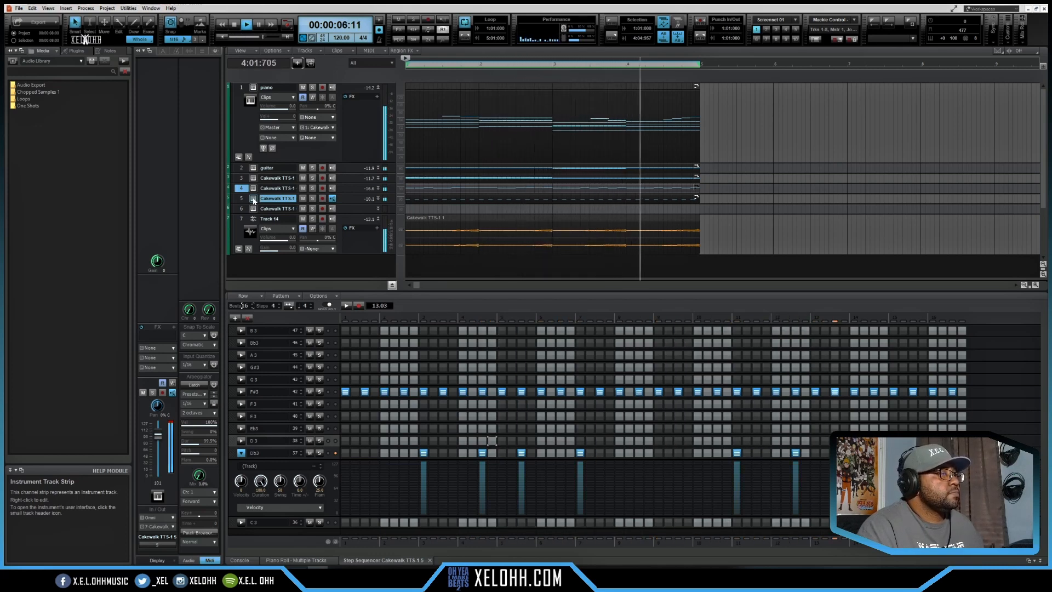
pyautogui.press('space')
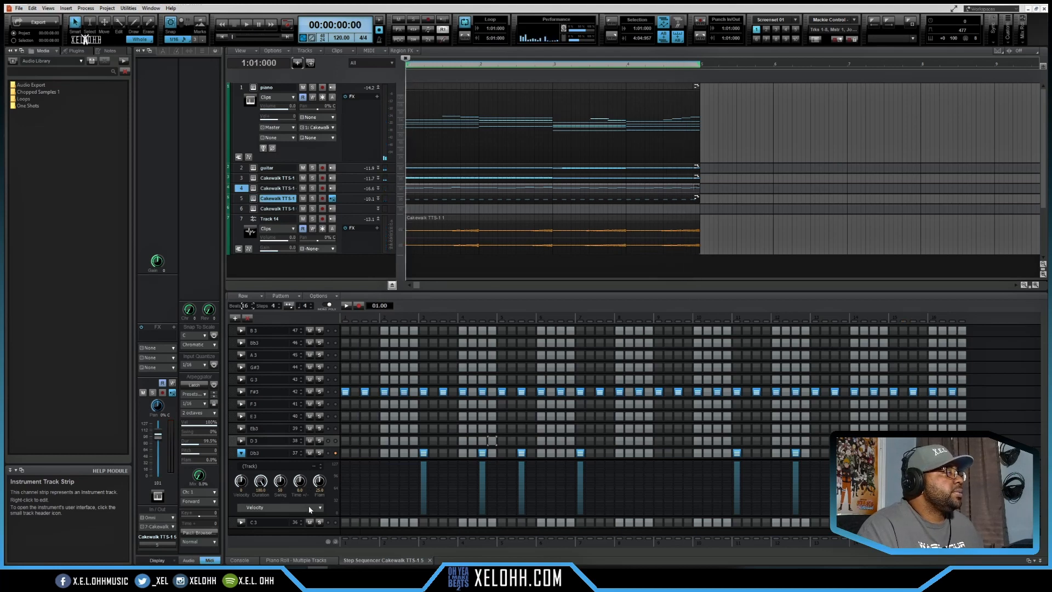
# Place hits on the C3 row, including steps 1, 23 and 33, and listen to the drum pattern
pyautogui.click(345, 522)
pyautogui.click(511, 523)
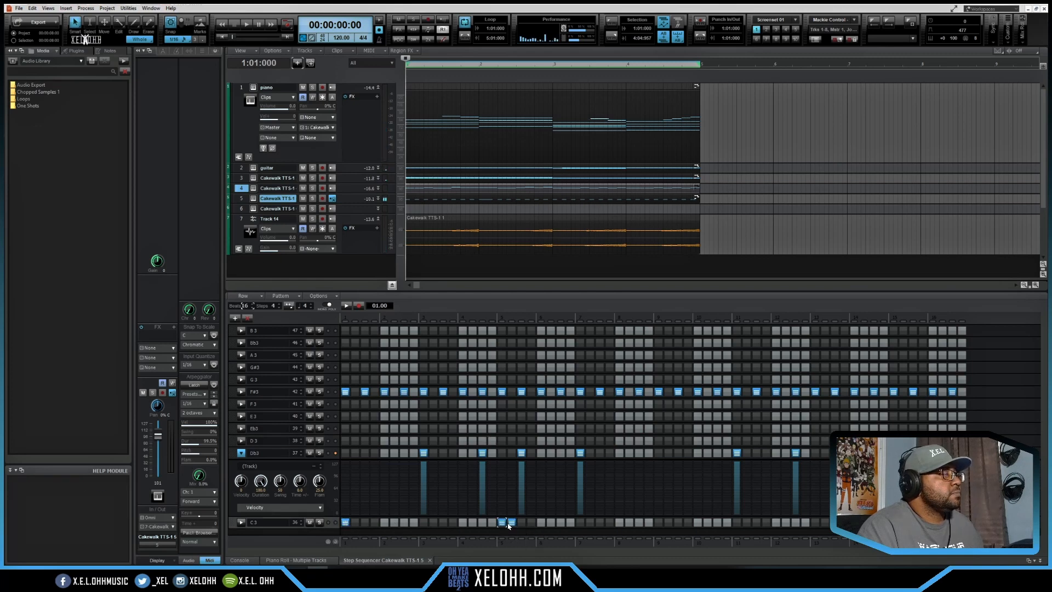
pyautogui.press('space')
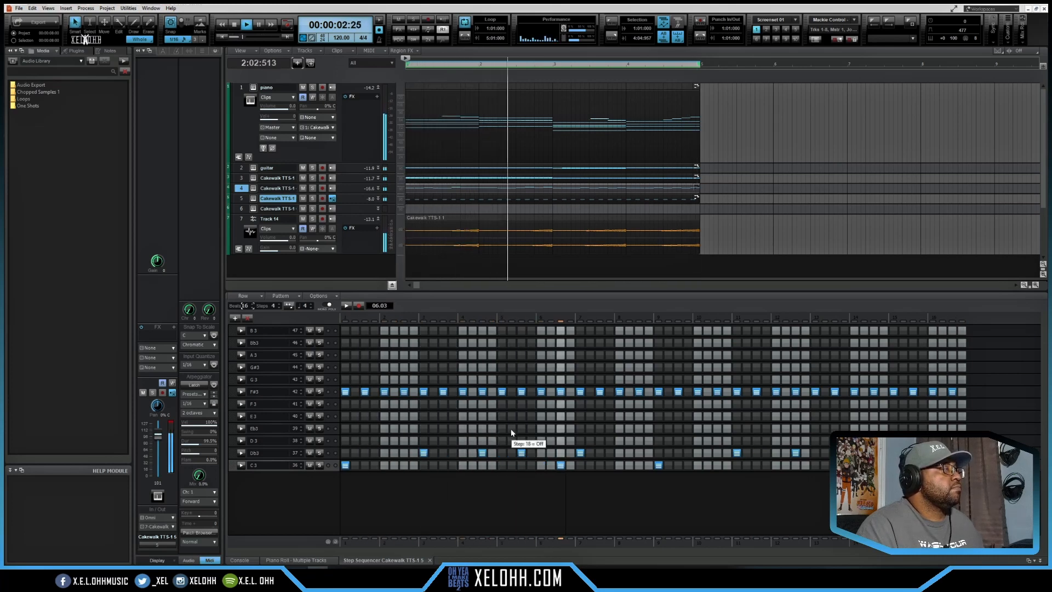
pyautogui.press('space')
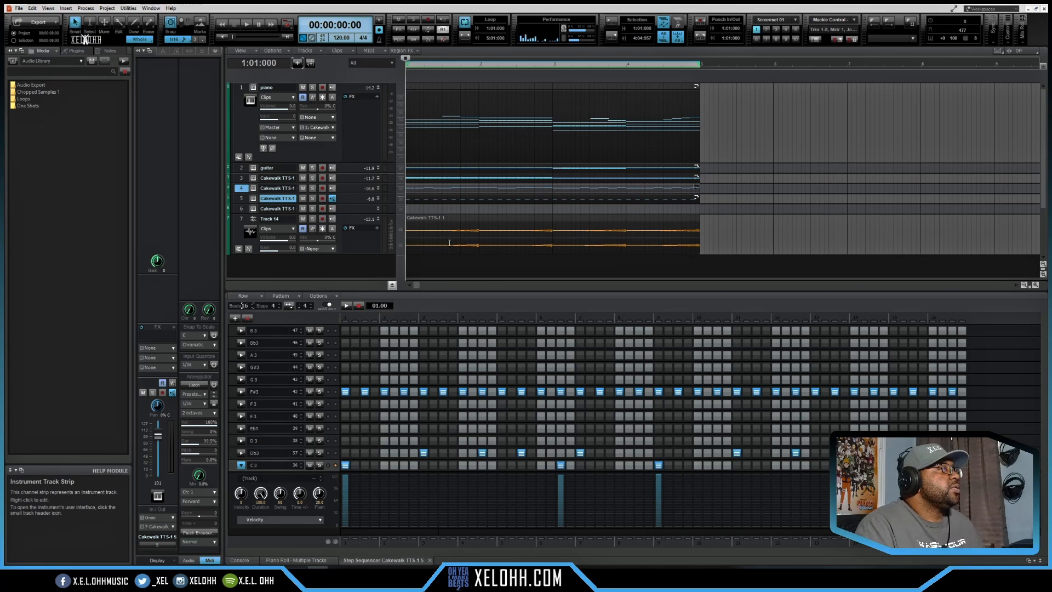
# Convert track 5's step sequencer clip to a regular MIDI clip and open its notes in the piano roll
pyautogui.click(459, 197)
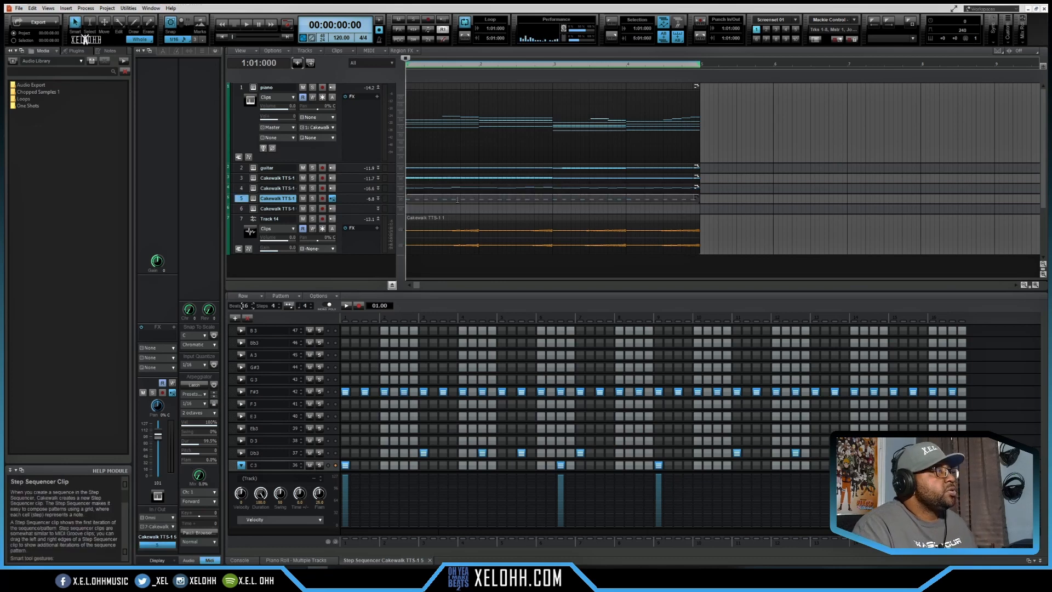
pyautogui.hotkey('ctrl', 'z')
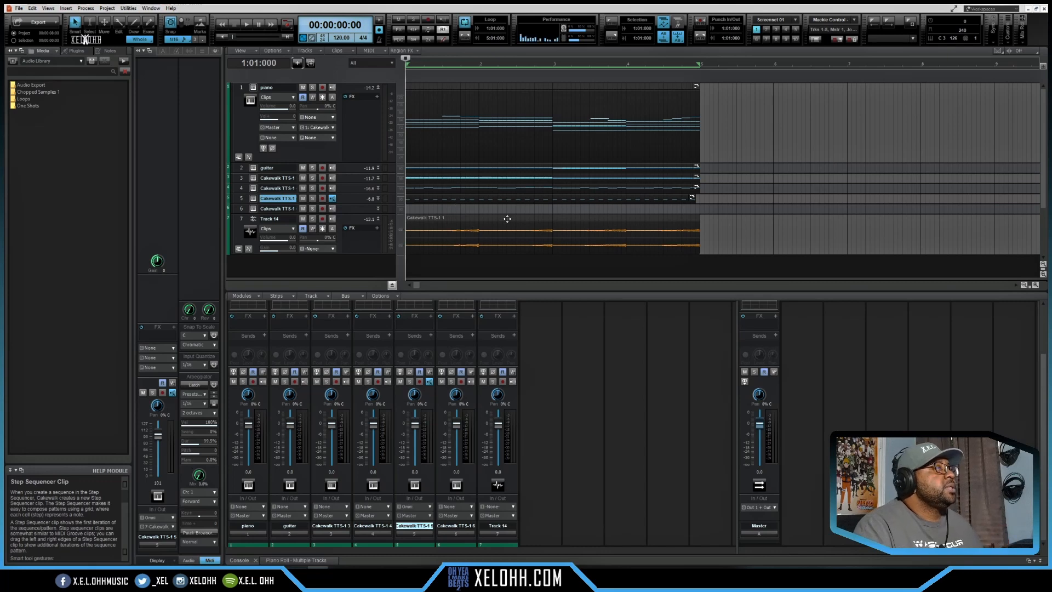
pyautogui.doubleClick(430, 197)
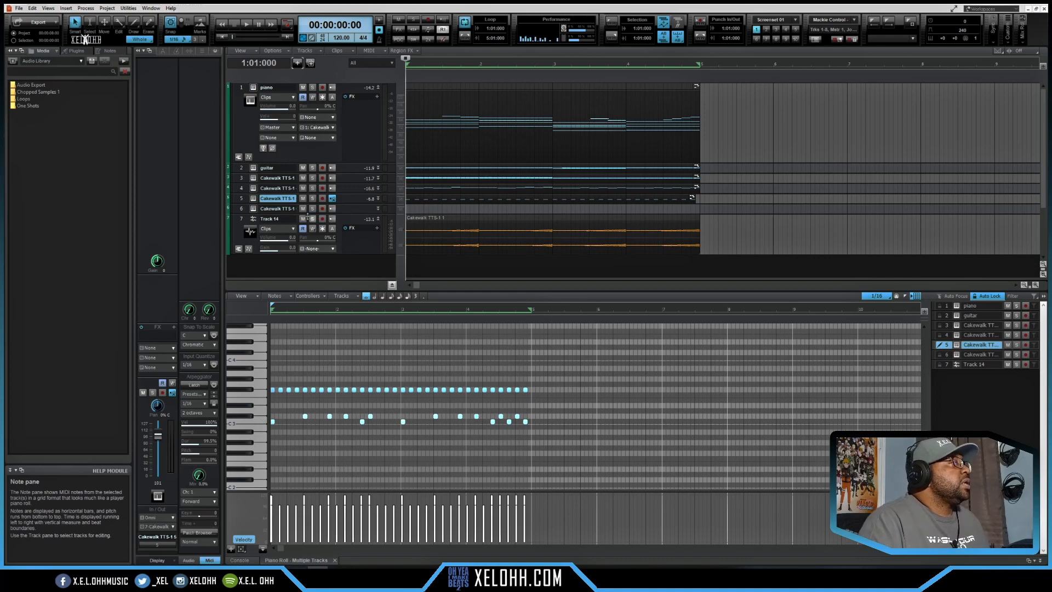
# Open track 6's TTS-1 and assign the 001 Standard Set drum kit to its first channel
pyautogui.click(254, 209)
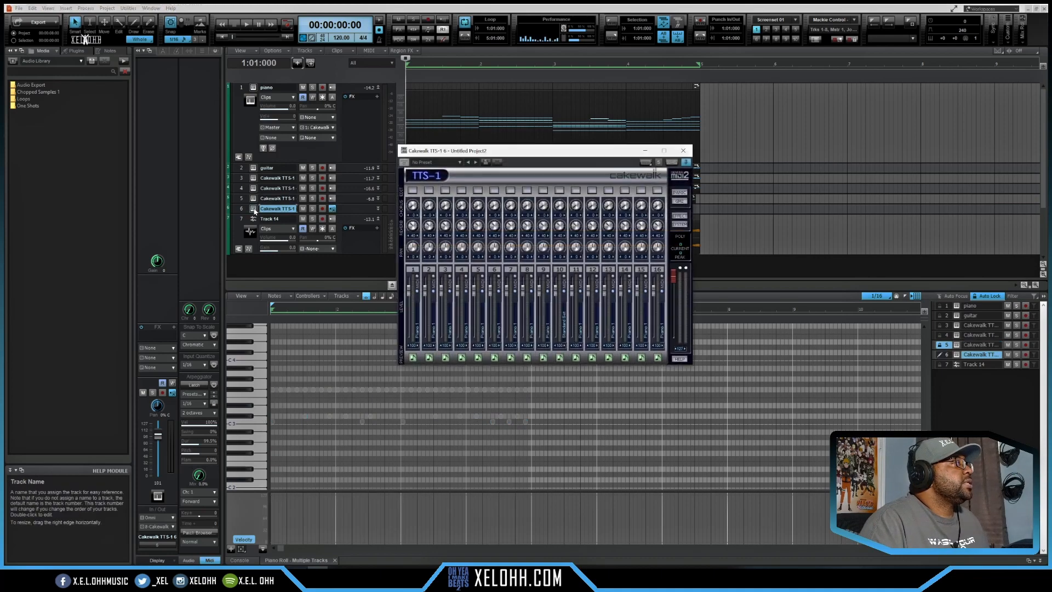
pyautogui.rightClick(416, 334)
pyautogui.moveTo(438, 336)
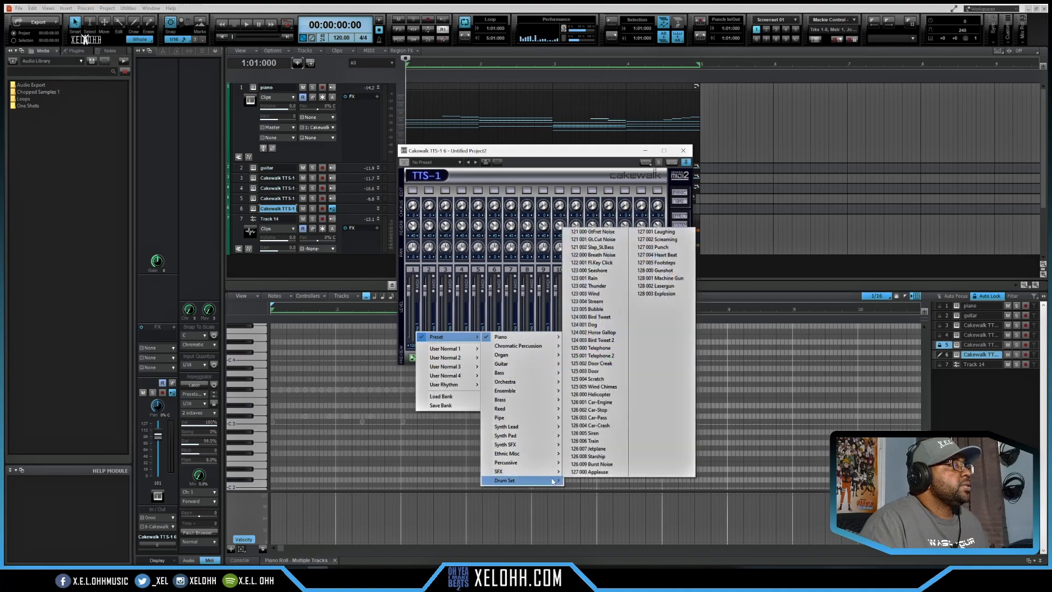
pyautogui.moveTo(553, 483)
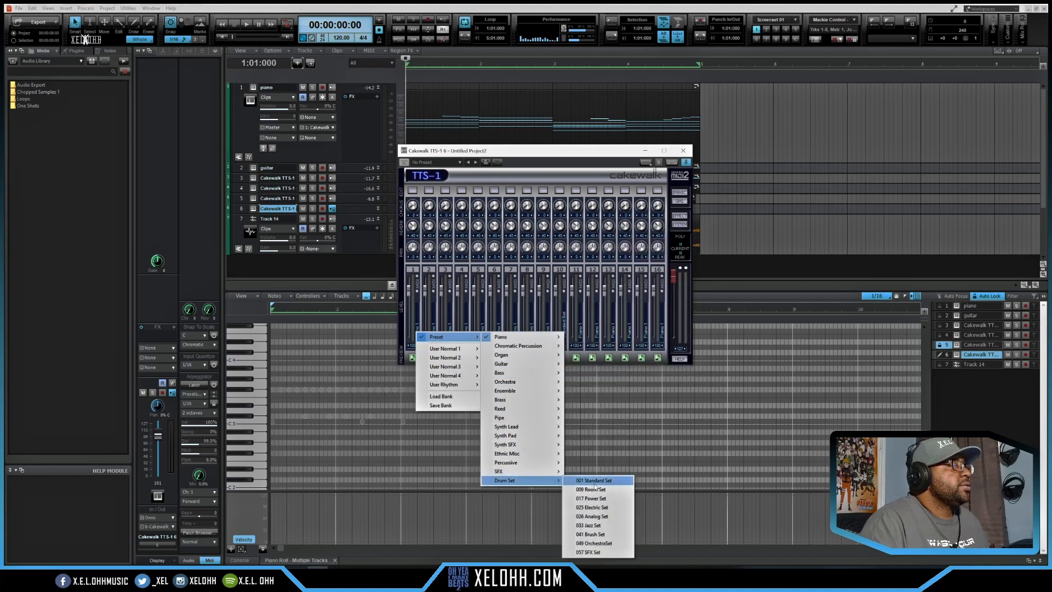
pyautogui.click(594, 482)
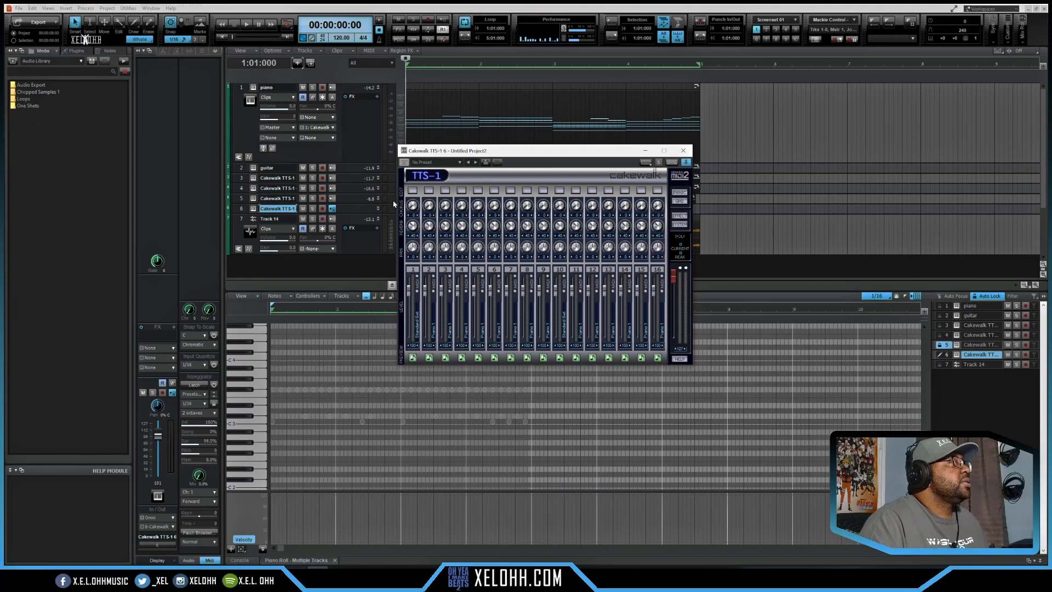
# Duplicate track 6 once with its properties, effects and sends, starting at track 7
pyautogui.rightClick(241, 213)
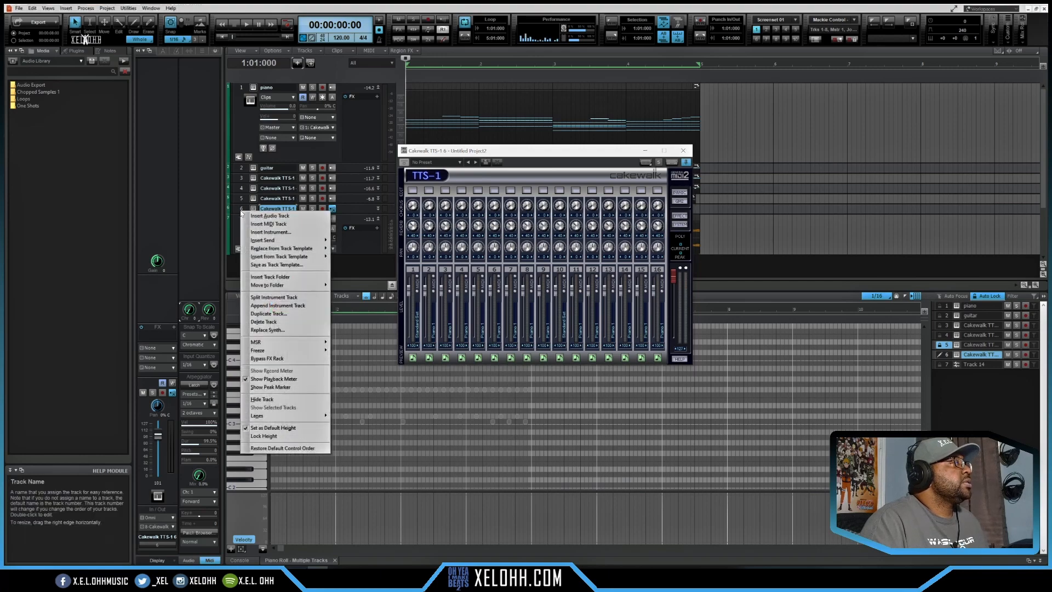
pyautogui.click(277, 314)
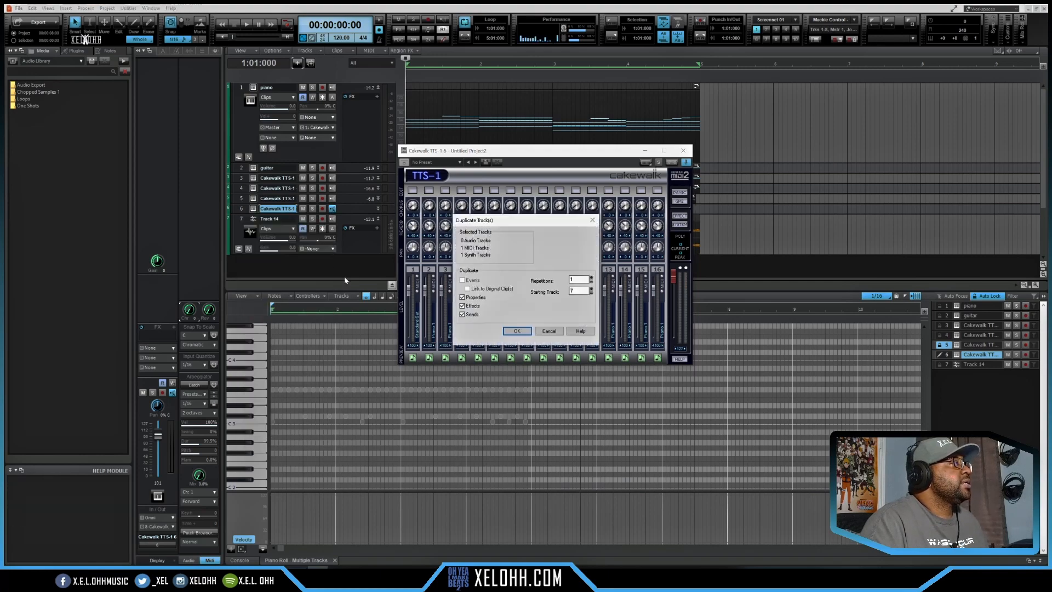
pyautogui.click(517, 331)
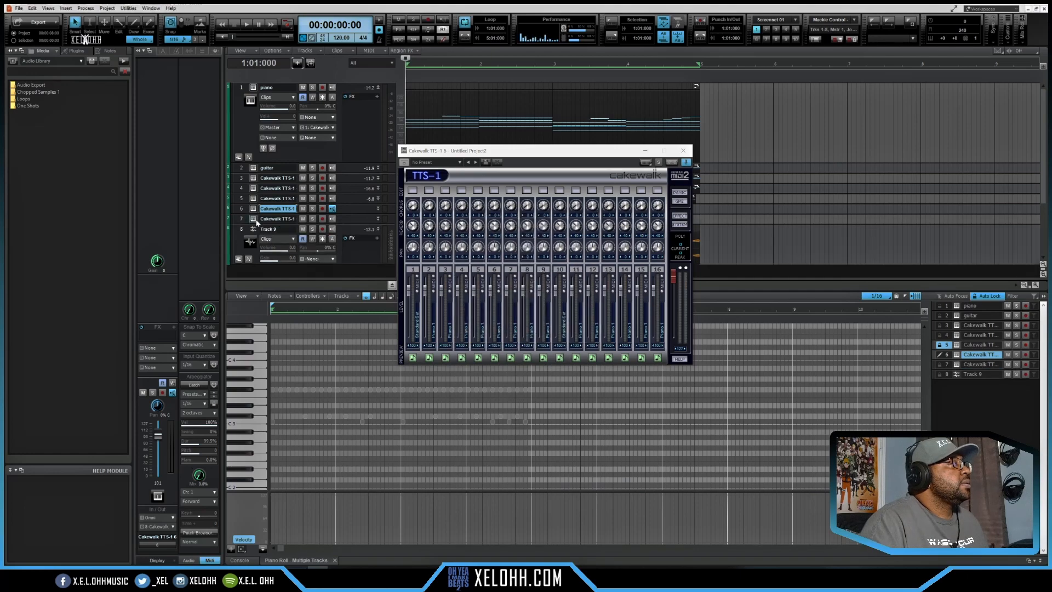
# Assign the 033 Jazz Set drum kit to the first channel of track 7's TTS-1 and close both synth windows
pyautogui.click(256, 220)
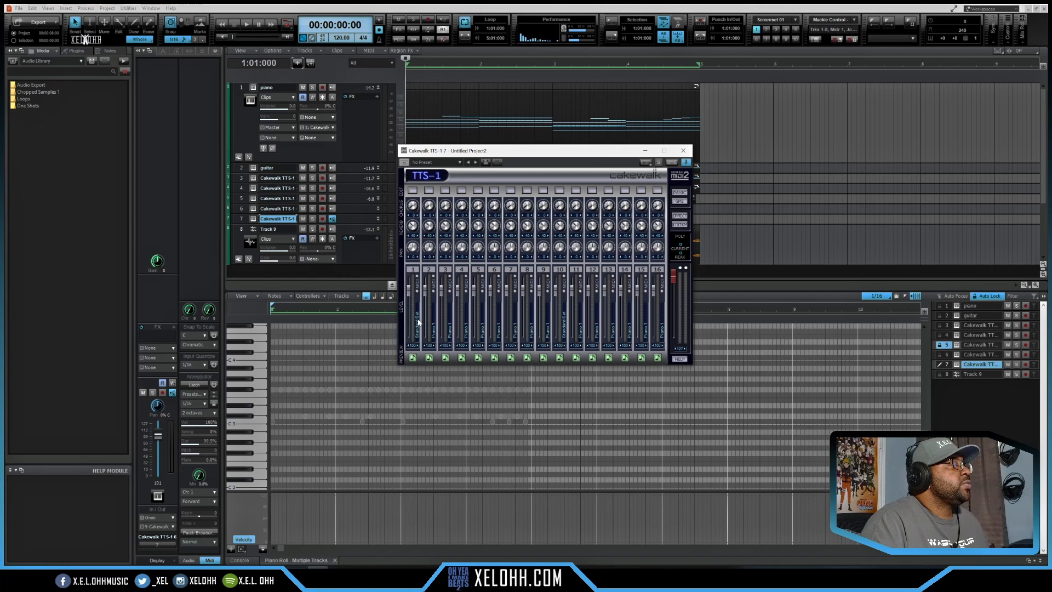
pyautogui.click(418, 321)
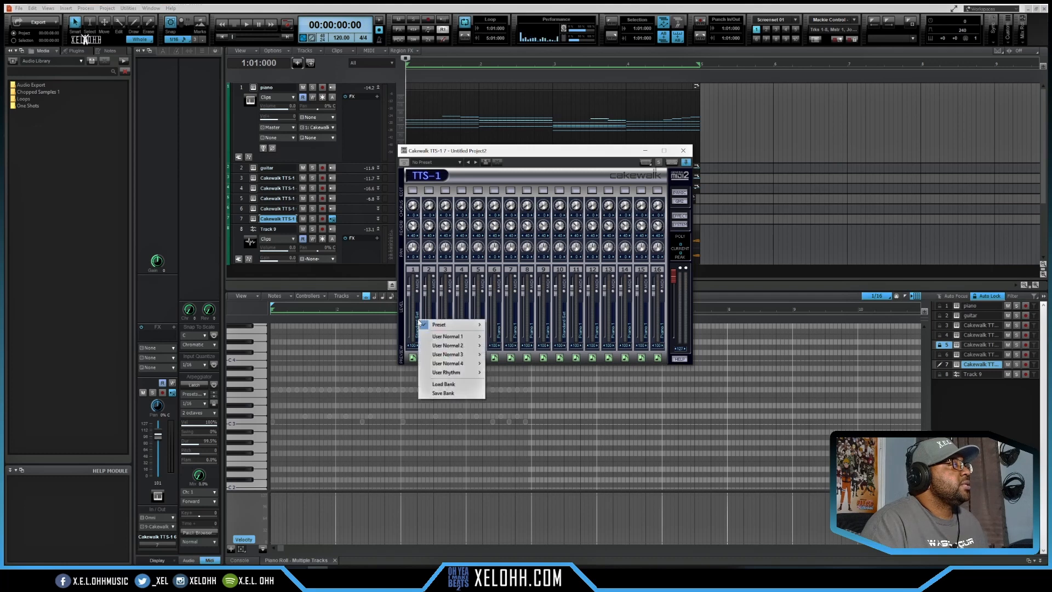
pyautogui.moveTo(466, 329)
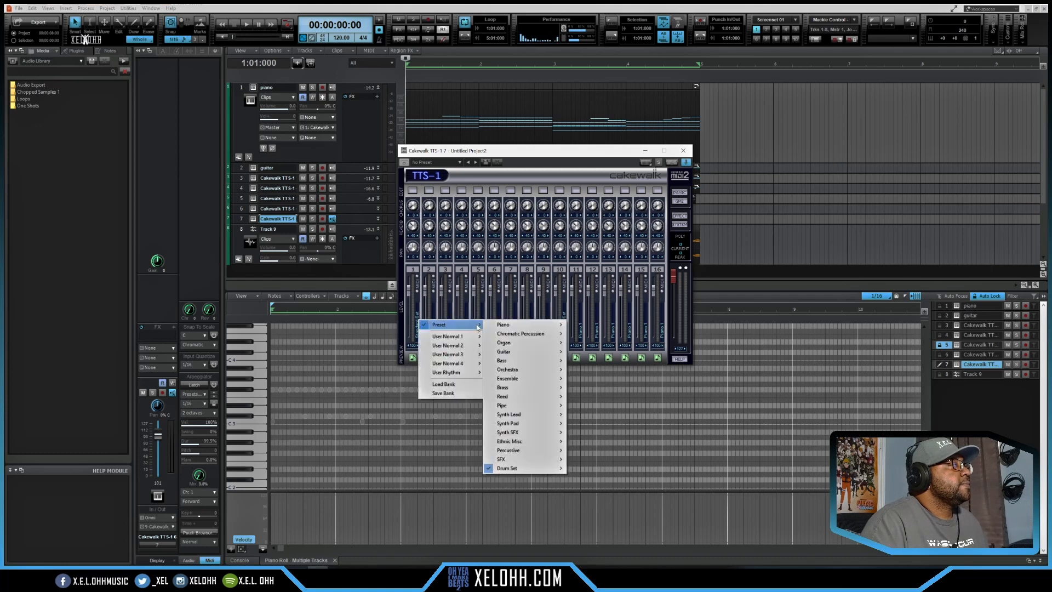
pyautogui.moveTo(531, 468)
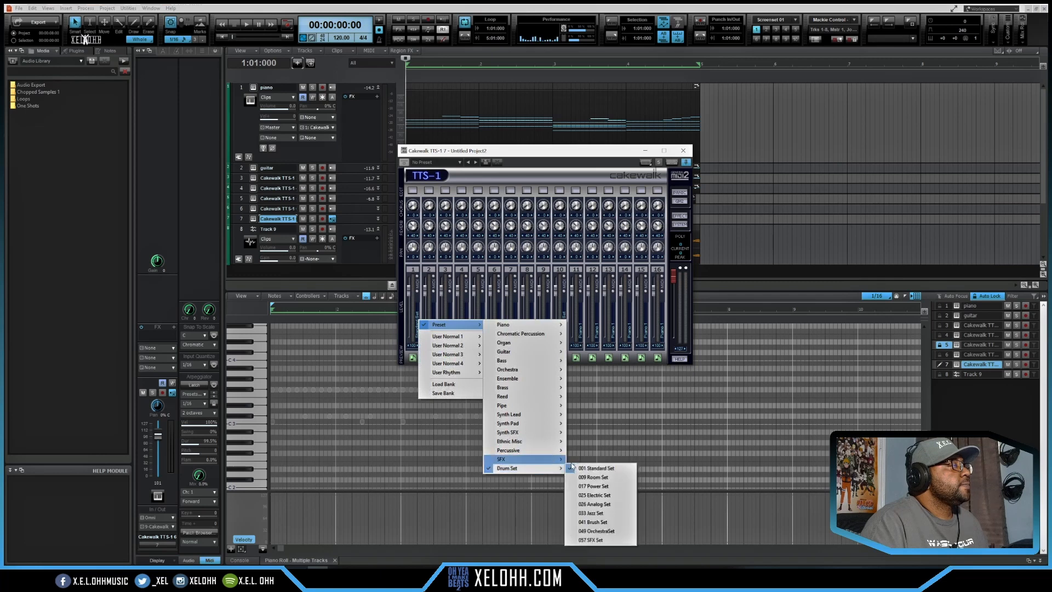
pyautogui.click(605, 514)
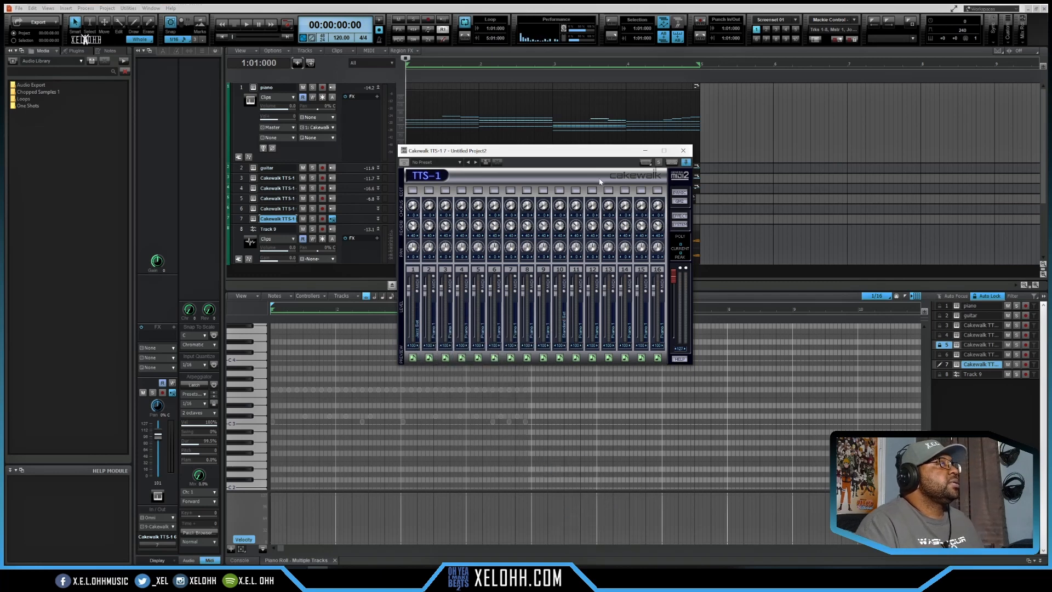
pyautogui.click(683, 151)
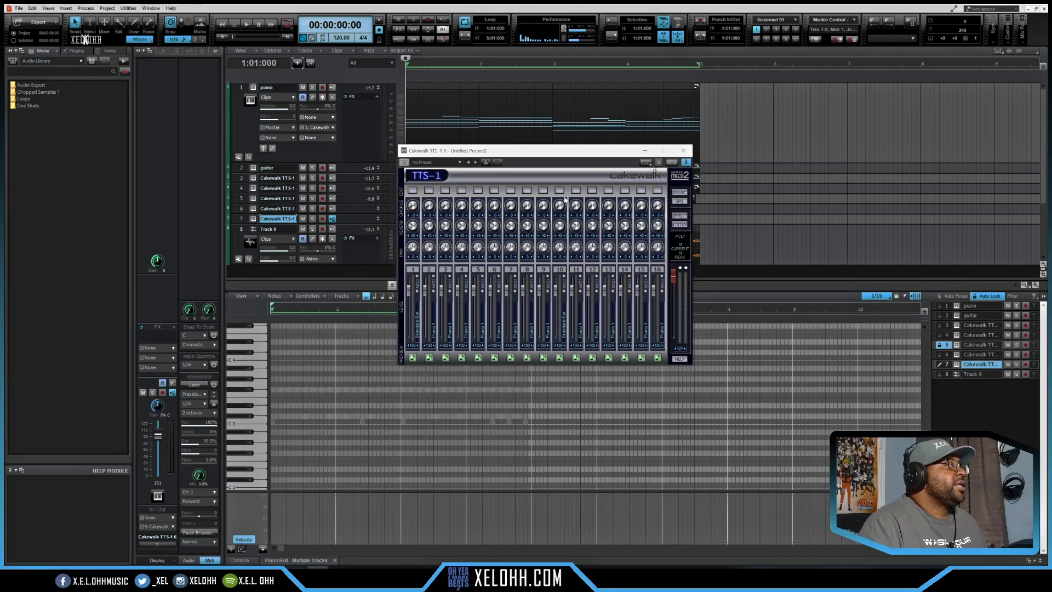
pyautogui.click(683, 150)
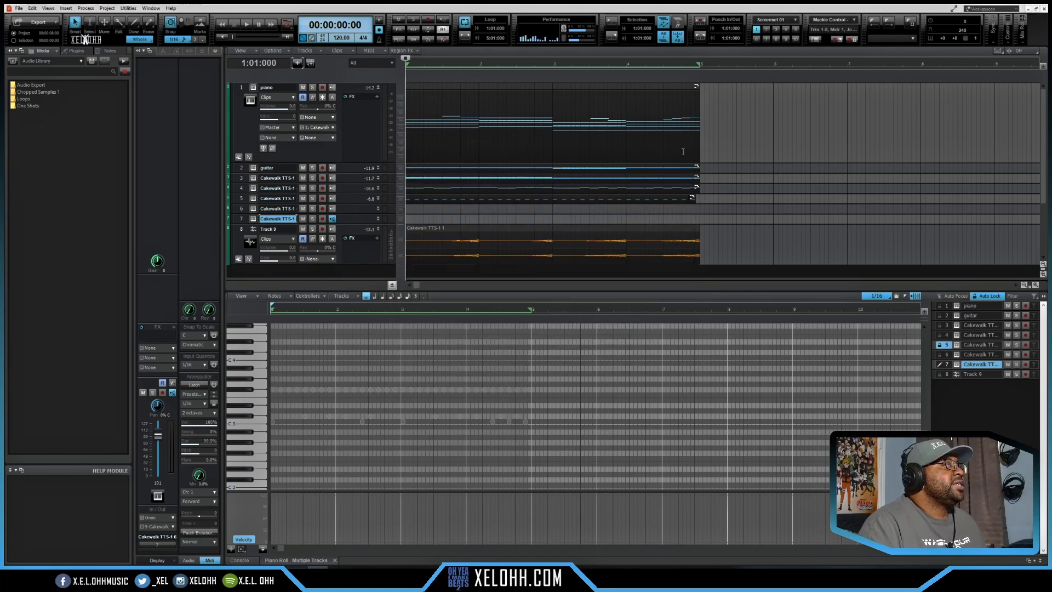
# Copy track 5's drum clip to tracks 6 and 7, and delete all C3 and Db3 hits from track 7
pyautogui.click(417, 198)
pyautogui.moveTo(417, 198); pyautogui.dragTo(415, 218)
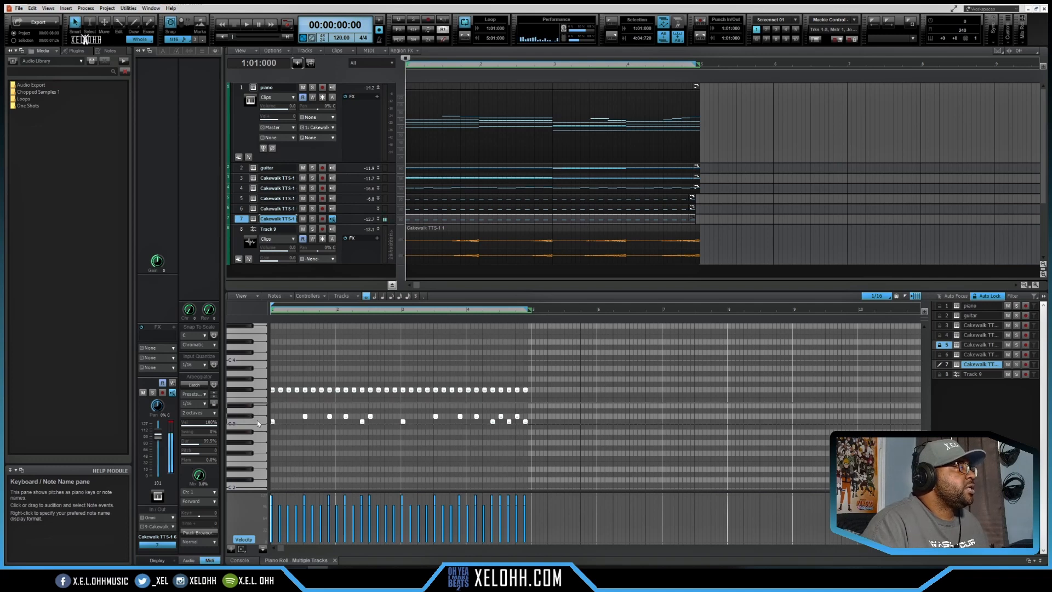
pyautogui.moveTo(257, 420); pyautogui.dragTo(256, 426)
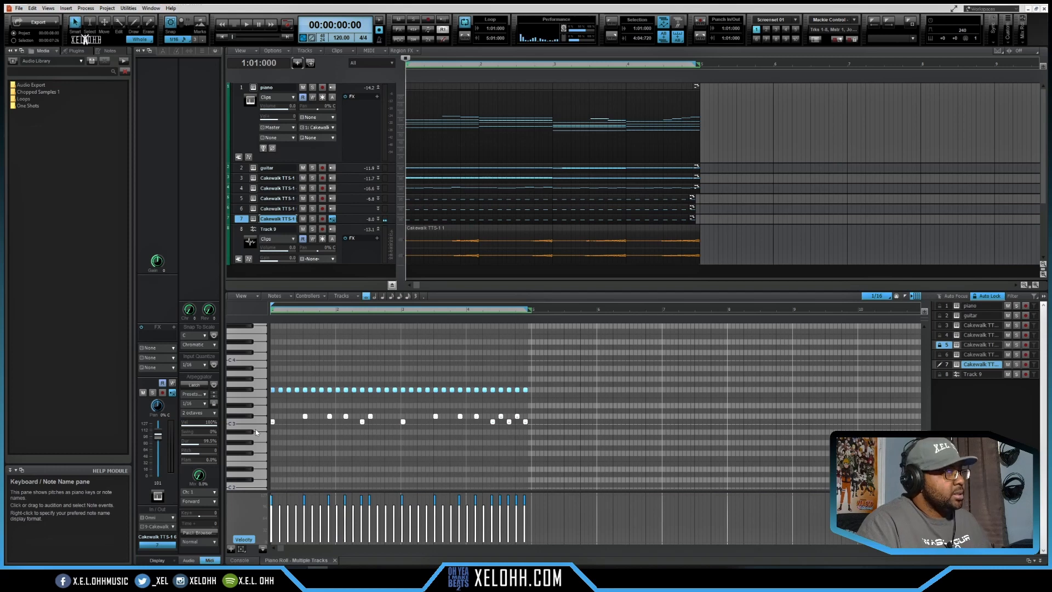
pyautogui.press('Delete')
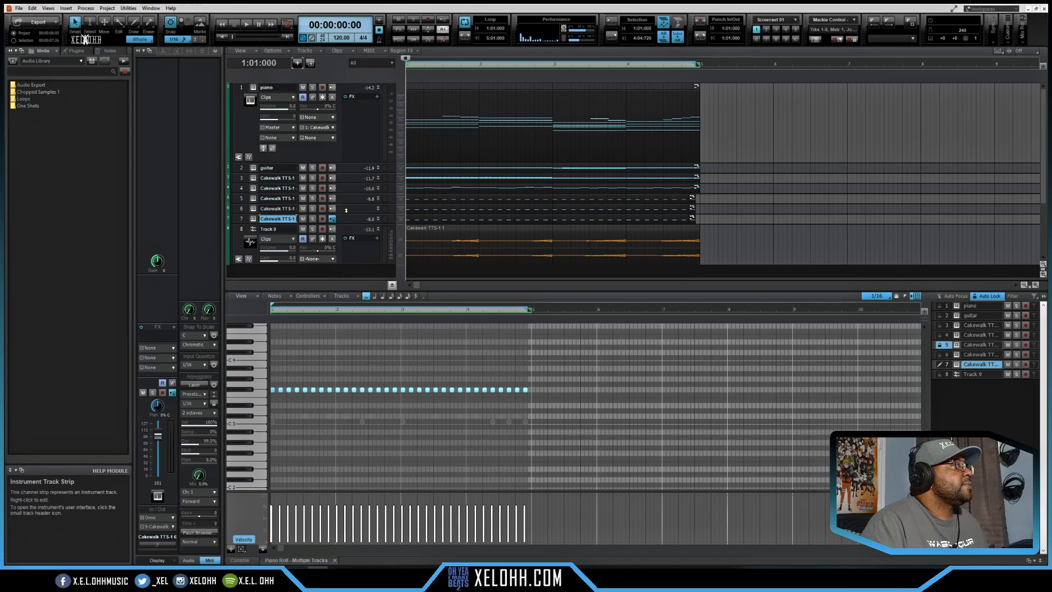
# Delete the C3 hits and the top row of repeated hits from track 6, keeping only its Db3 pattern
pyautogui.click(981, 355)
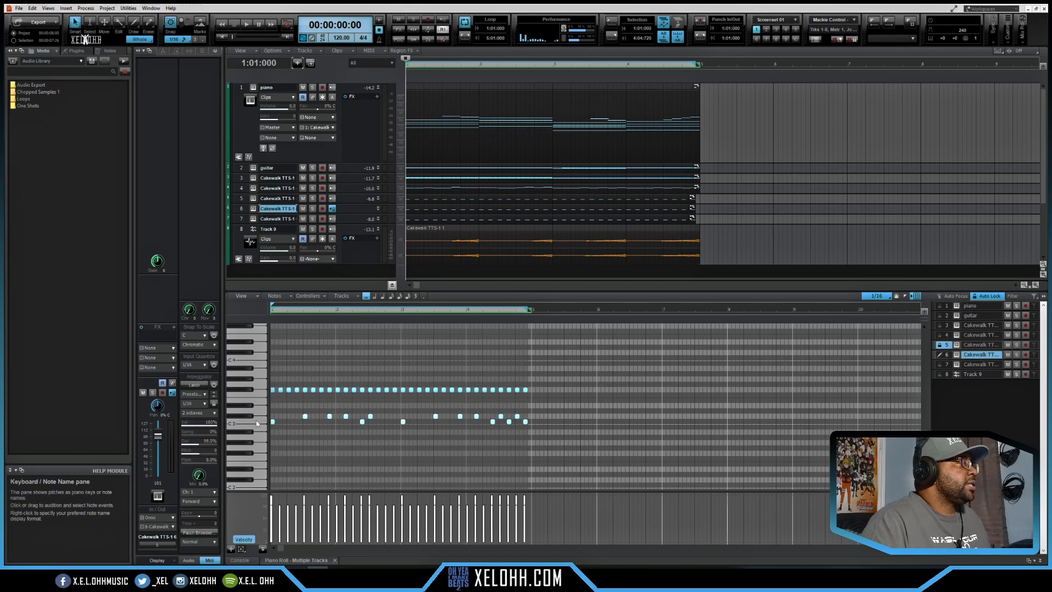
pyautogui.click(256, 422)
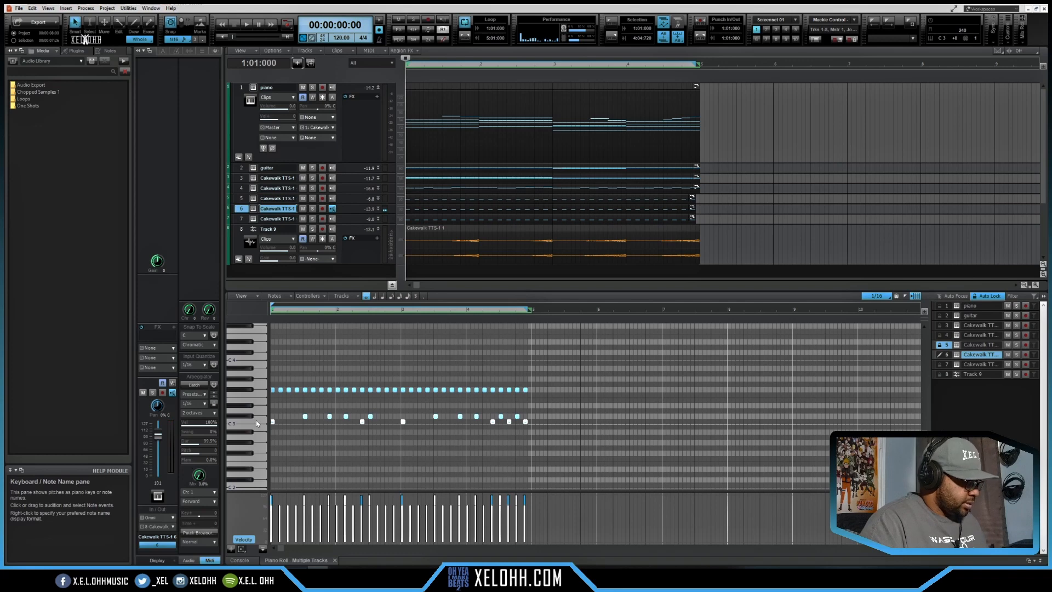
pyautogui.press('Delete')
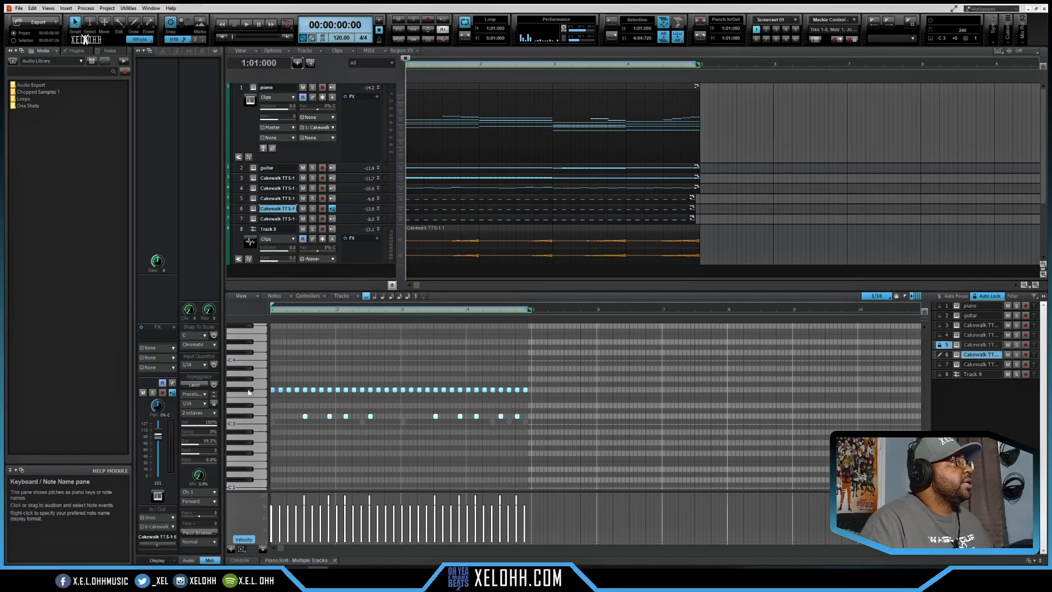
pyautogui.click(257, 392)
pyautogui.press('Delete')
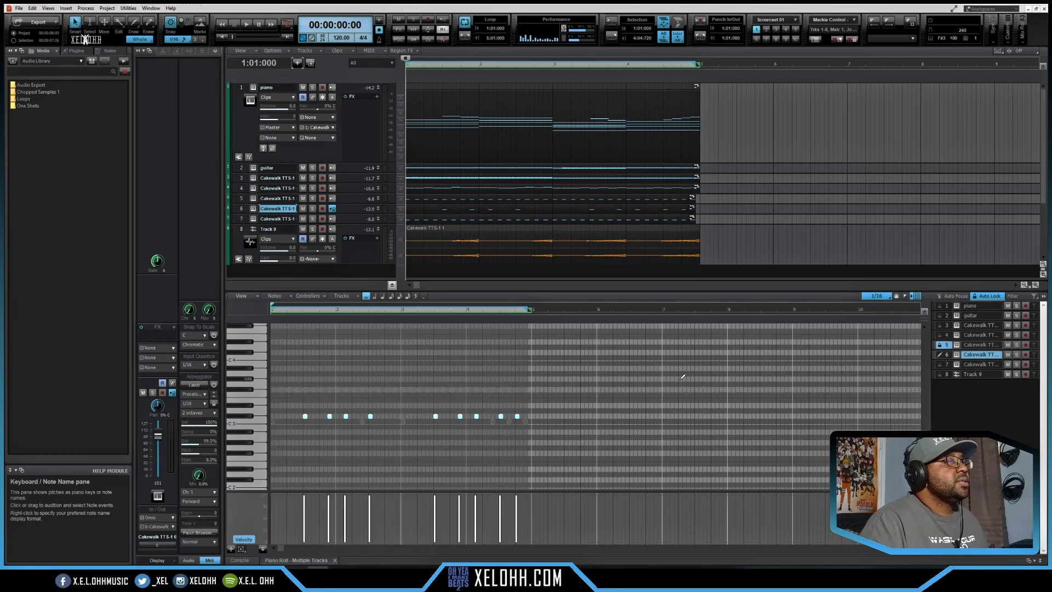
# Delete the Db3 hits and the top row of repeated hits from track 5, keeping only its C3 pattern
pyautogui.click(975, 364)
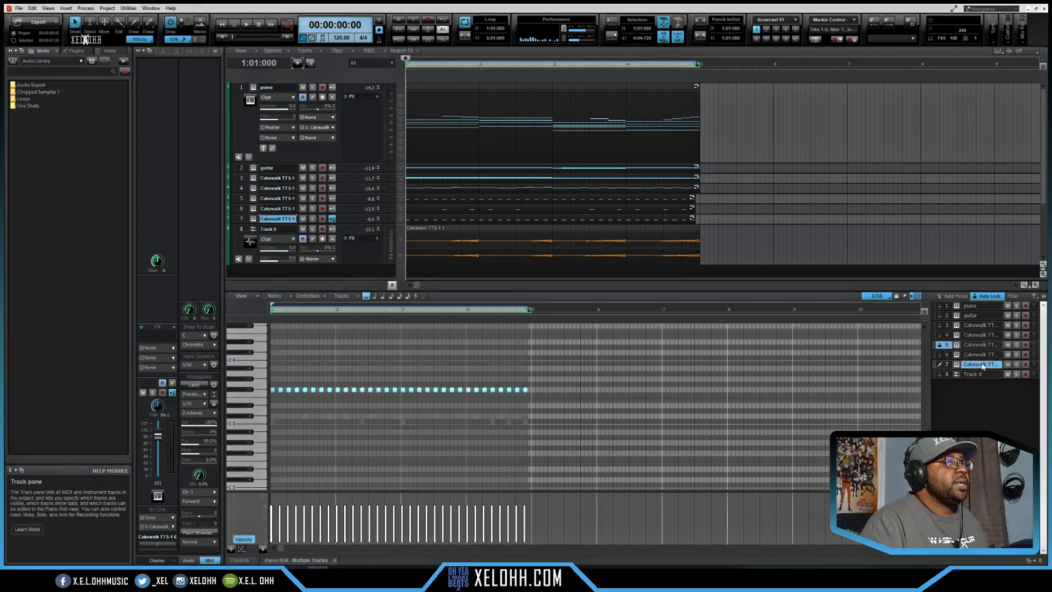
pyautogui.click(978, 345)
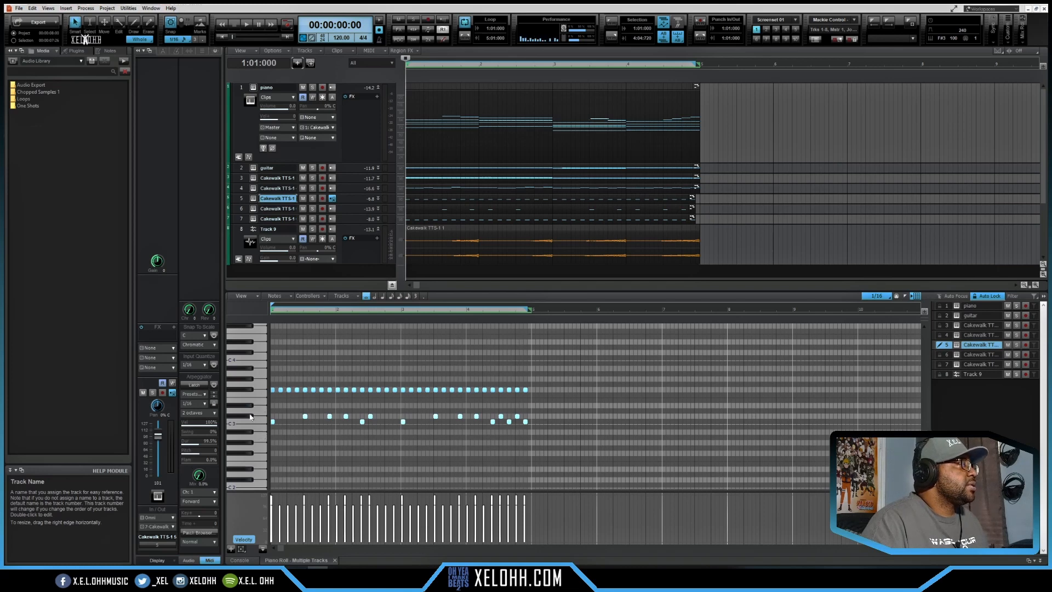
pyautogui.moveTo(250, 416); pyautogui.dragTo(247, 404)
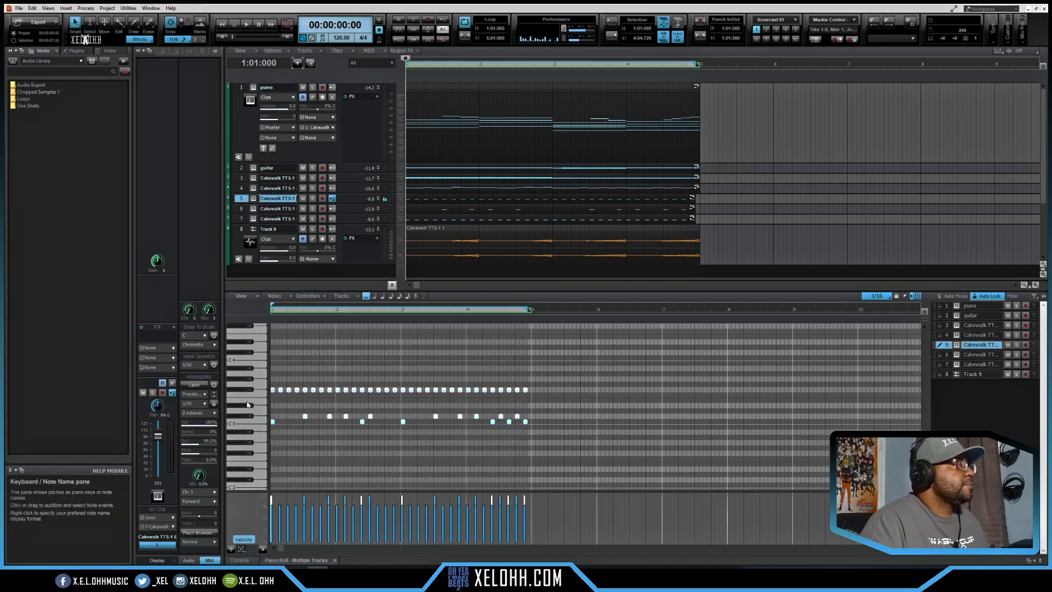
pyautogui.press('Delete')
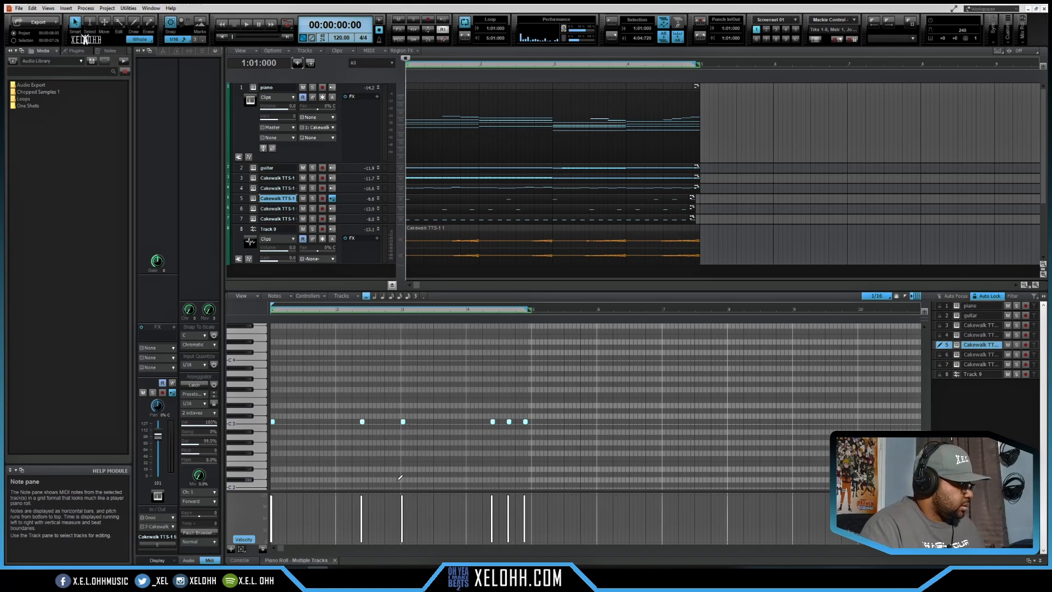
# Play the loop to hear the separated drum tracks, showing track 6's notes, and stop playback
pyautogui.press('space')
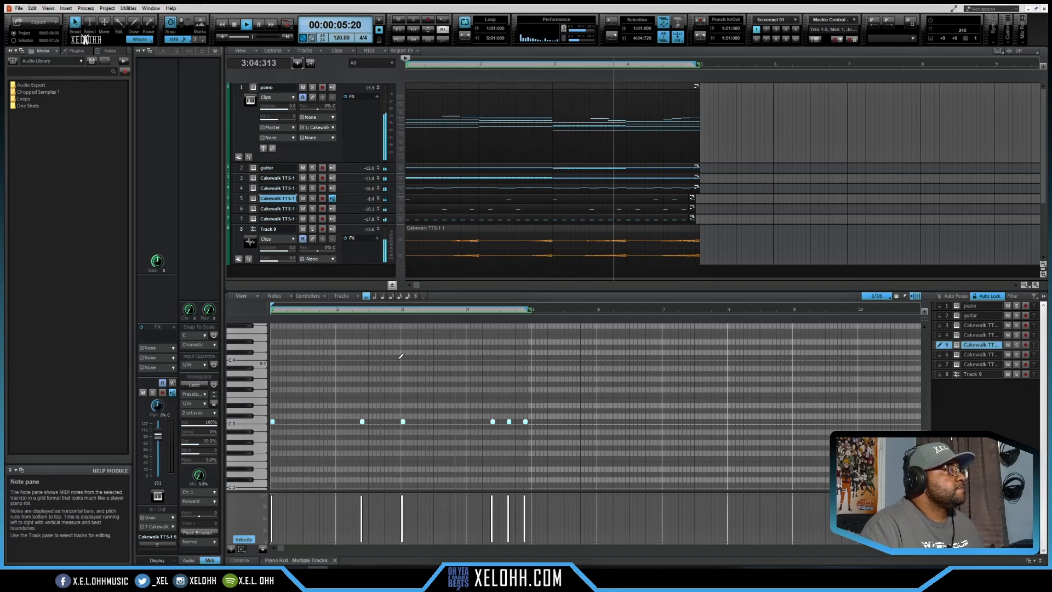
pyautogui.click(982, 355)
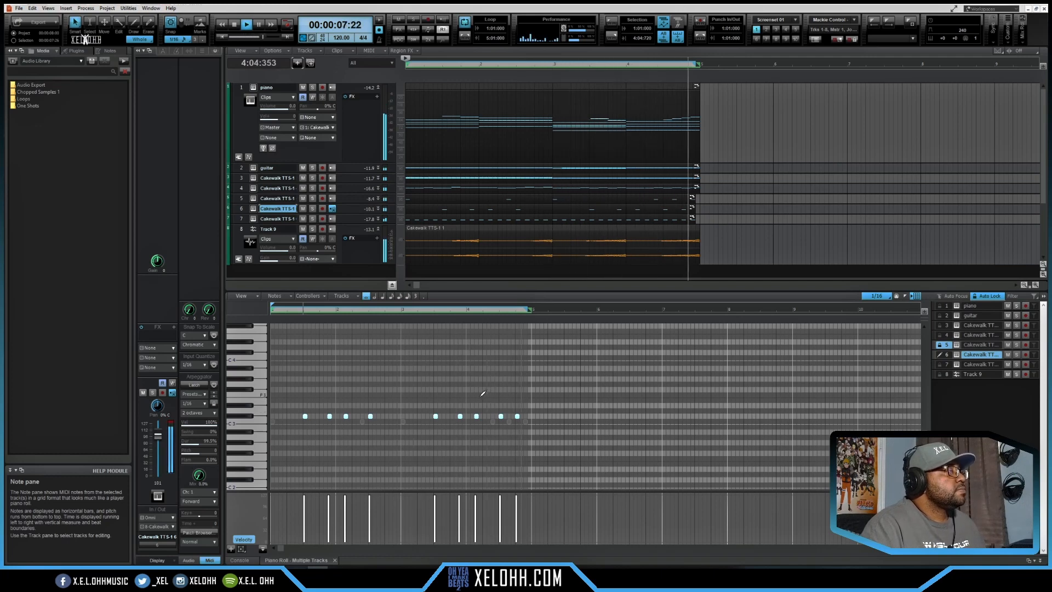
pyautogui.press('space')
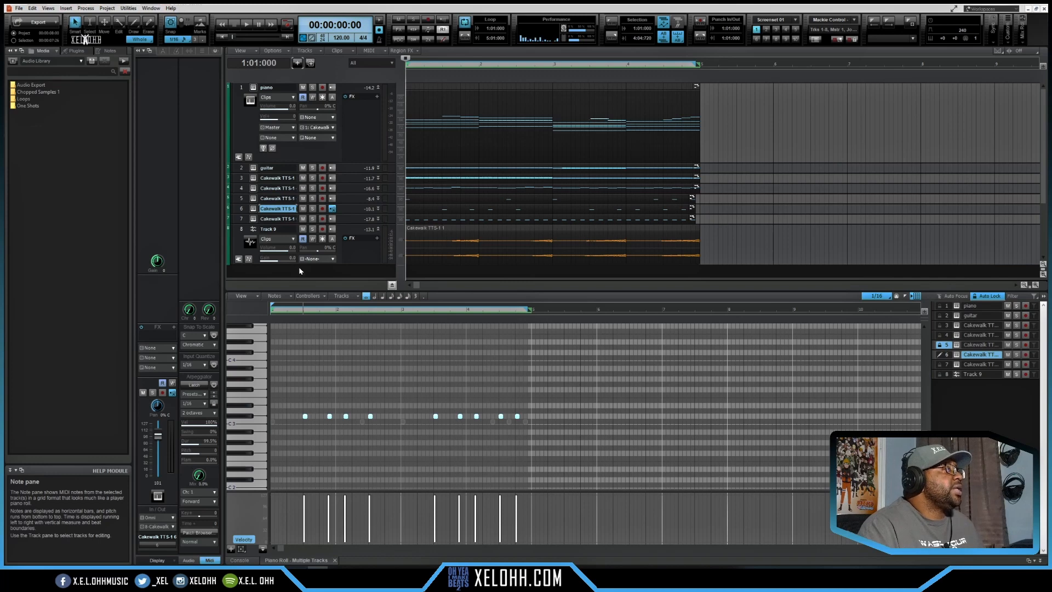
# Insert one new instrument track using the default TTS-1 synth
pyautogui.rightClick(337, 269)
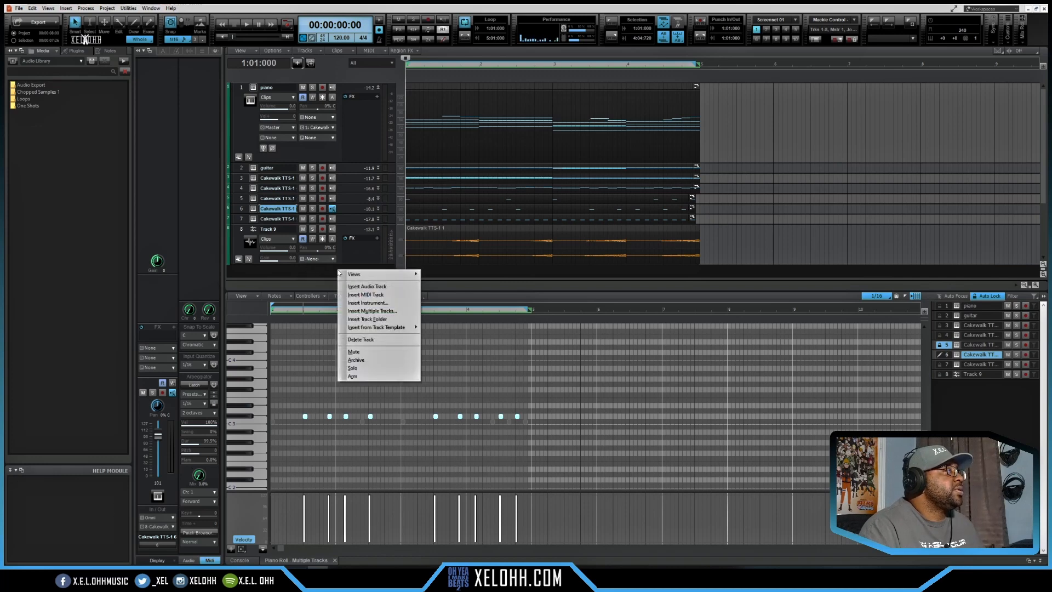
pyautogui.click(371, 303)
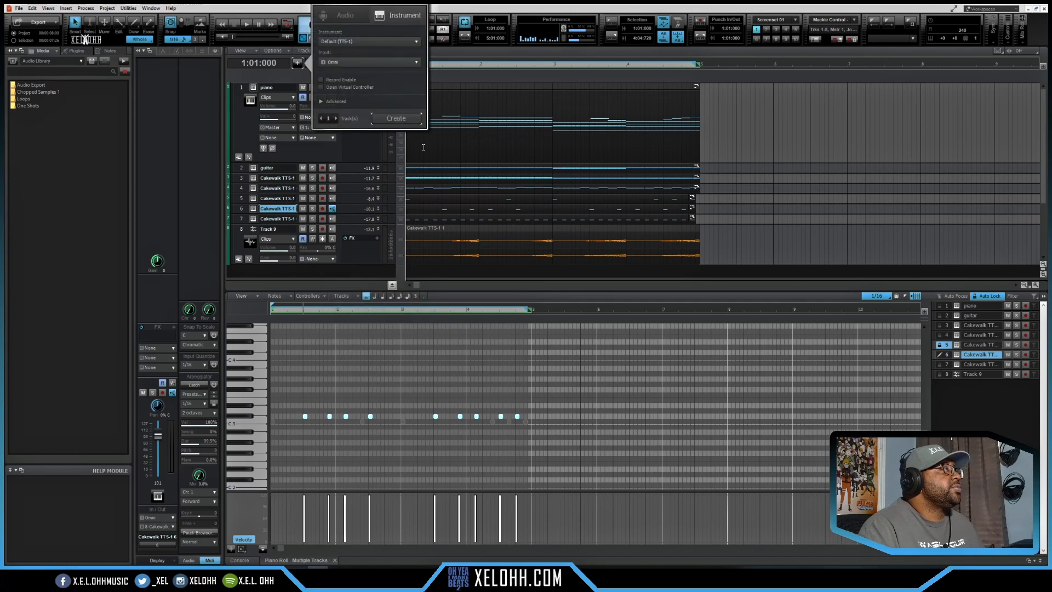
pyautogui.click(396, 118)
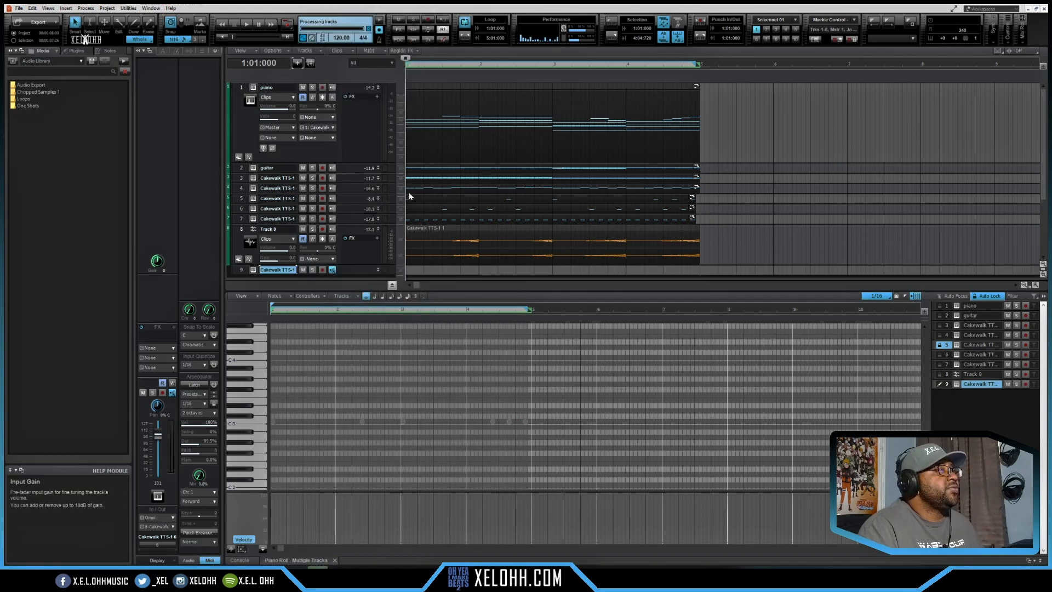
# Open track 9's TTS-1 and choose a Bass preset for its first channel
pyautogui.click(254, 269)
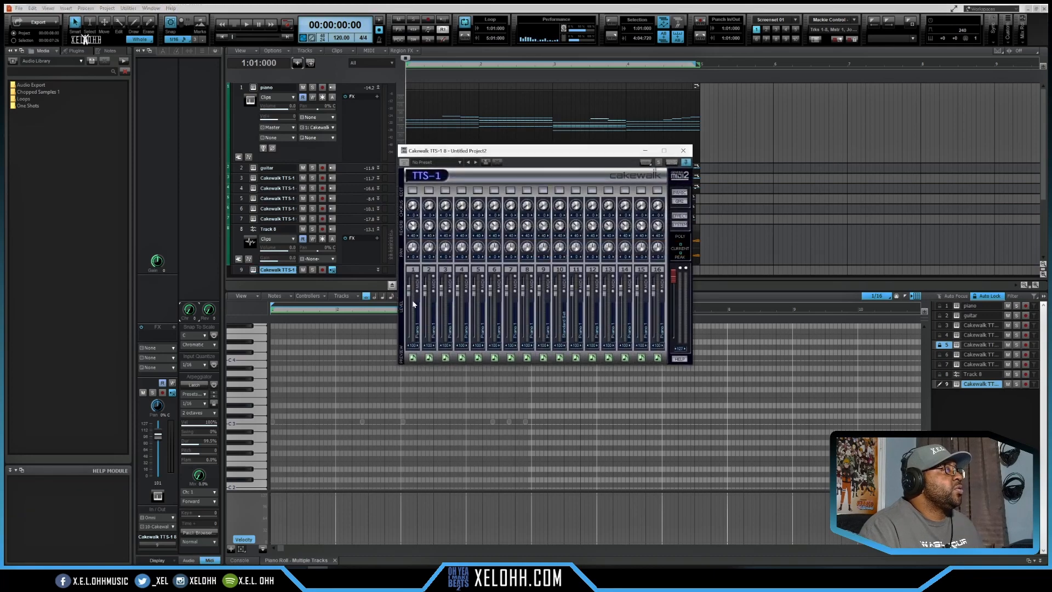
pyautogui.rightClick(415, 311)
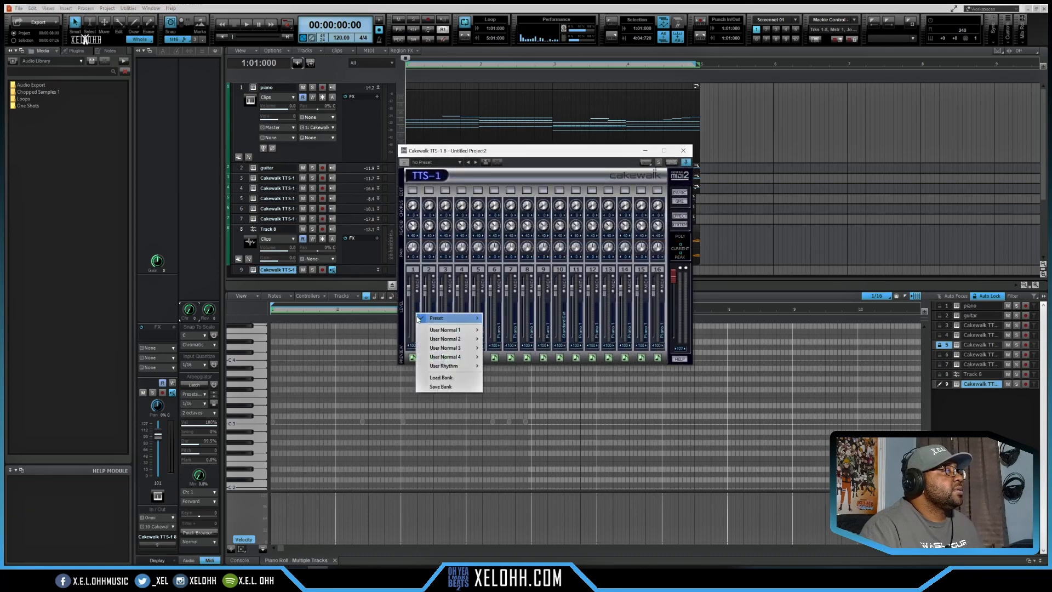
pyautogui.rightClick(418, 324)
pyautogui.moveTo(464, 331)
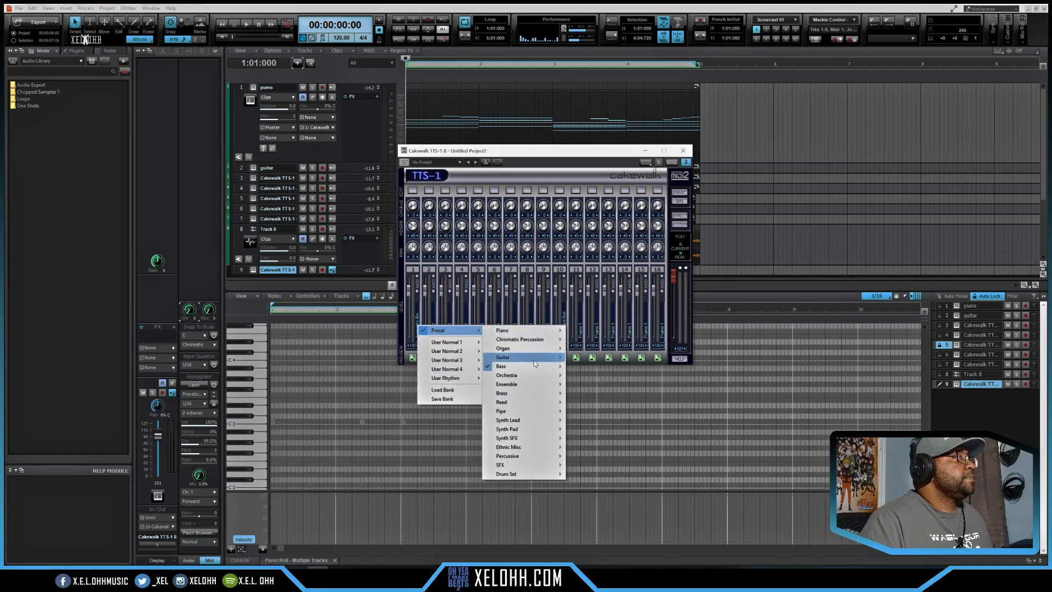
pyautogui.moveTo(535, 366)
pyautogui.click(599, 375)
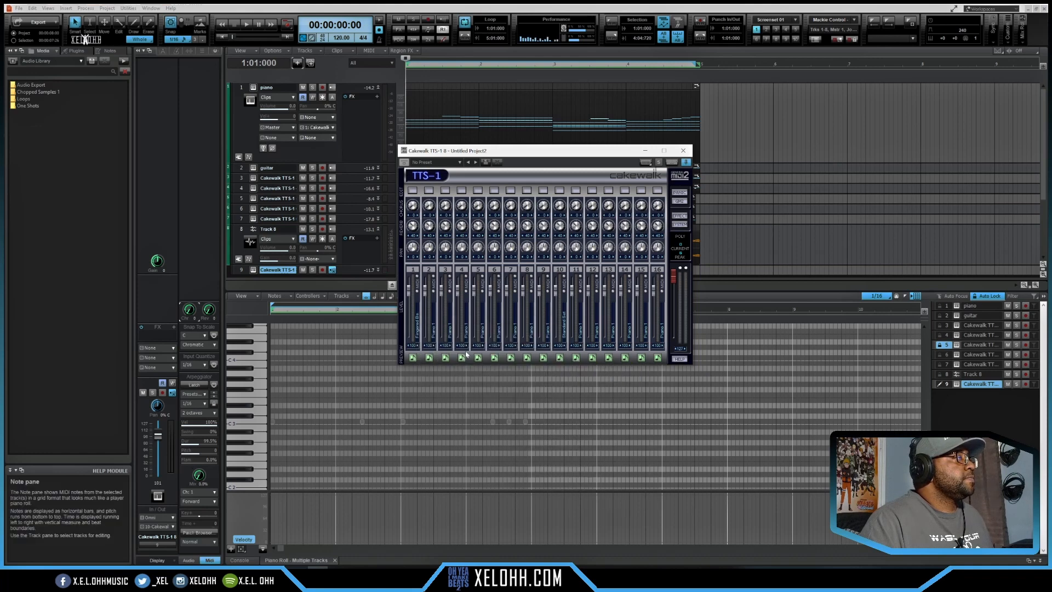
# Preview the first channel's bass sound in TTS-1 and copy the piano clip onto track 9
pyautogui.click(413, 358)
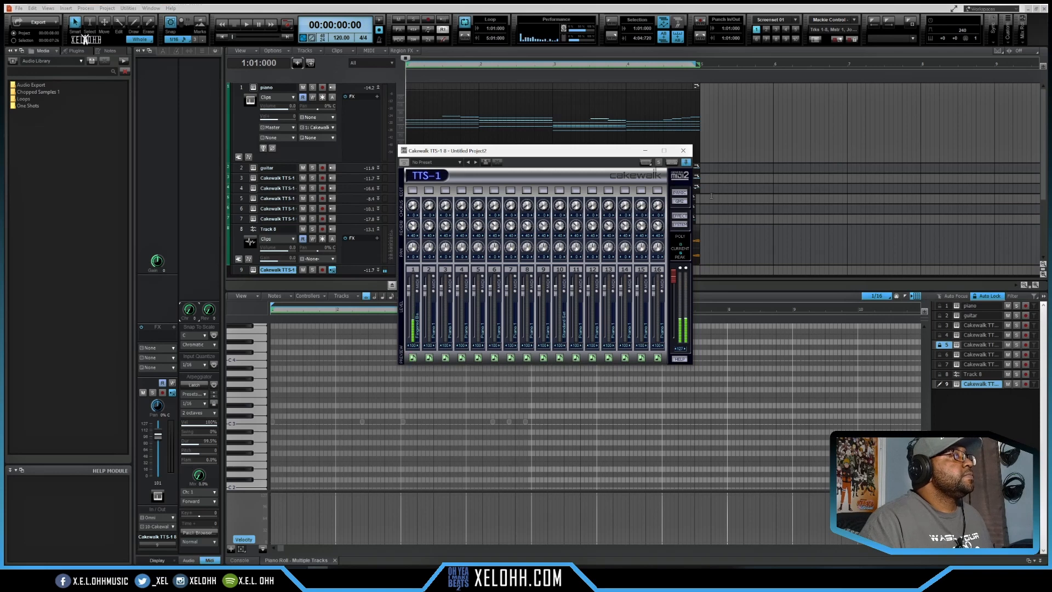
pyautogui.click(683, 150)
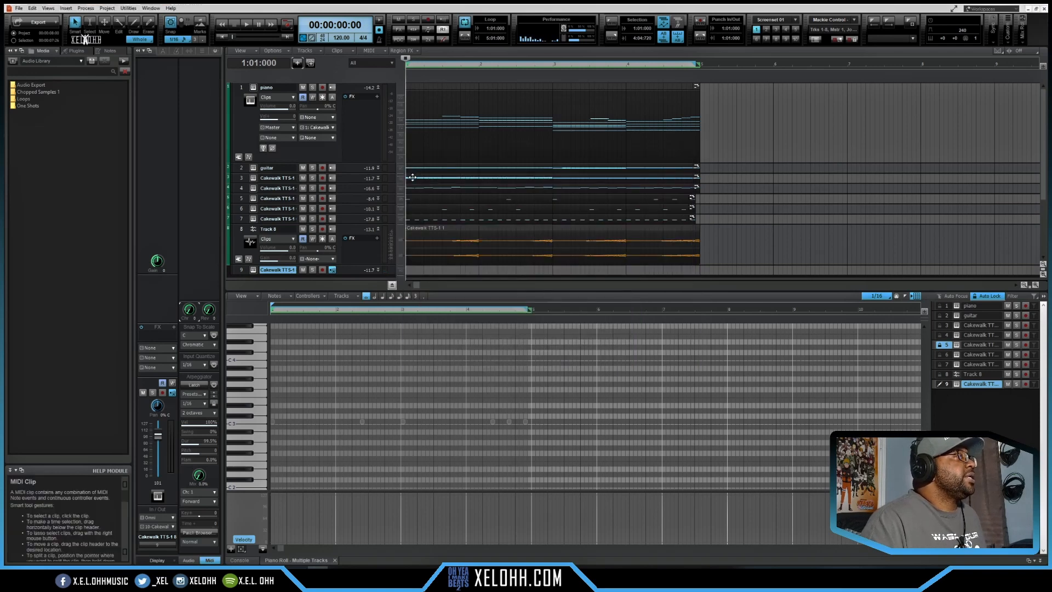
pyautogui.click(433, 89)
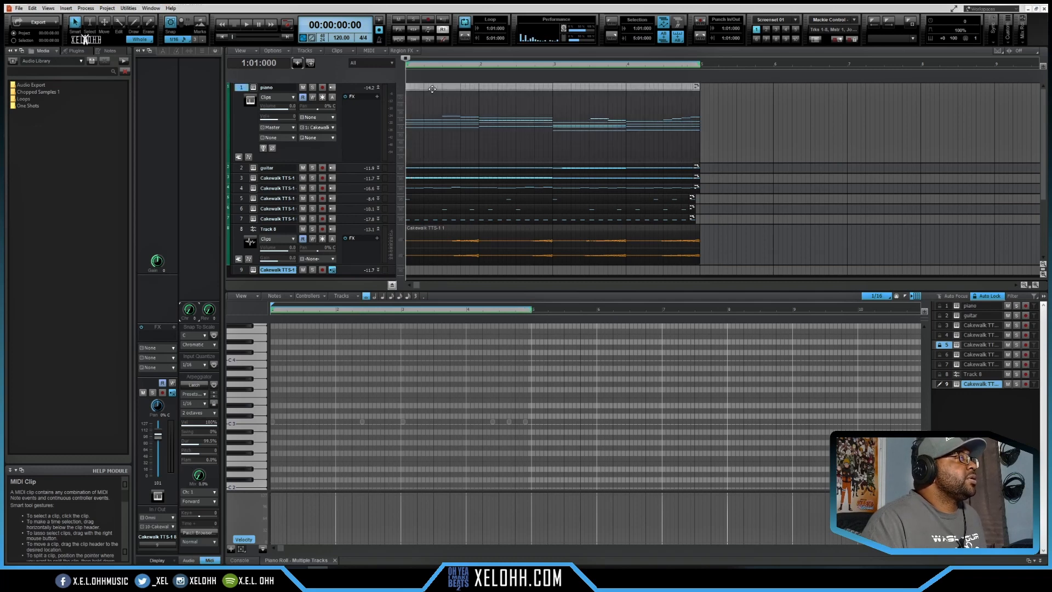
pyautogui.moveTo(430, 97); pyautogui.dragTo(419, 270)
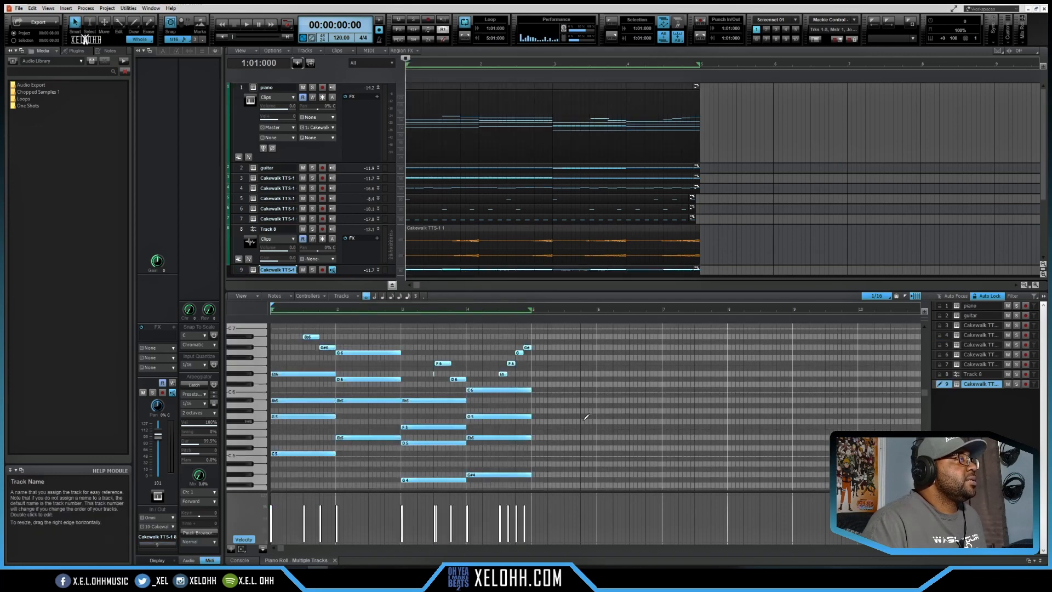
# Delete the upper chord and melody notes from track 9, keeping only the lowest note in each of the four measures
pyautogui.scroll(-3, 585, 416)
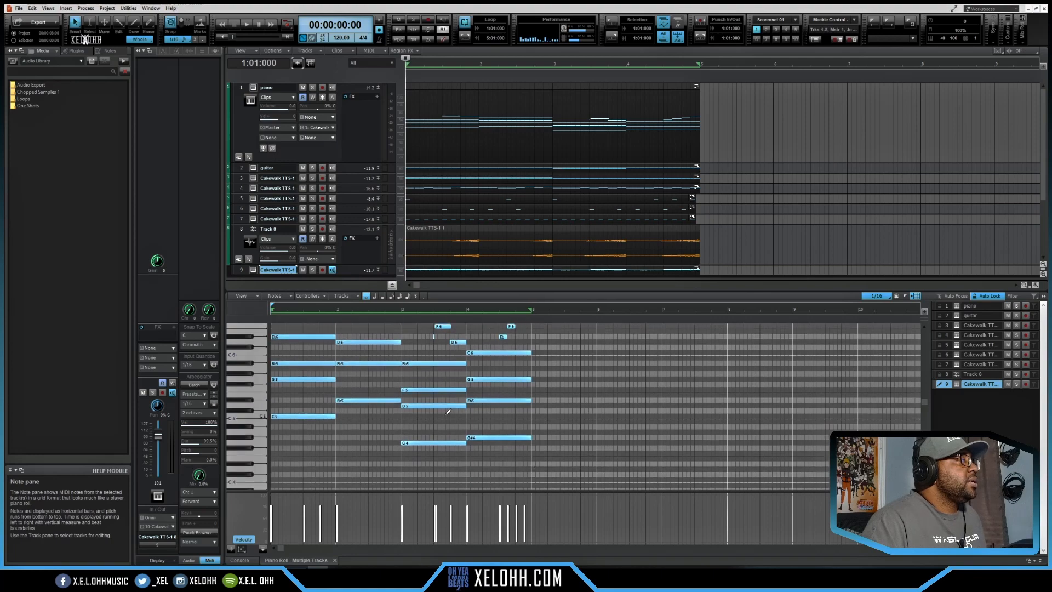
pyautogui.scroll(3, 438, 416)
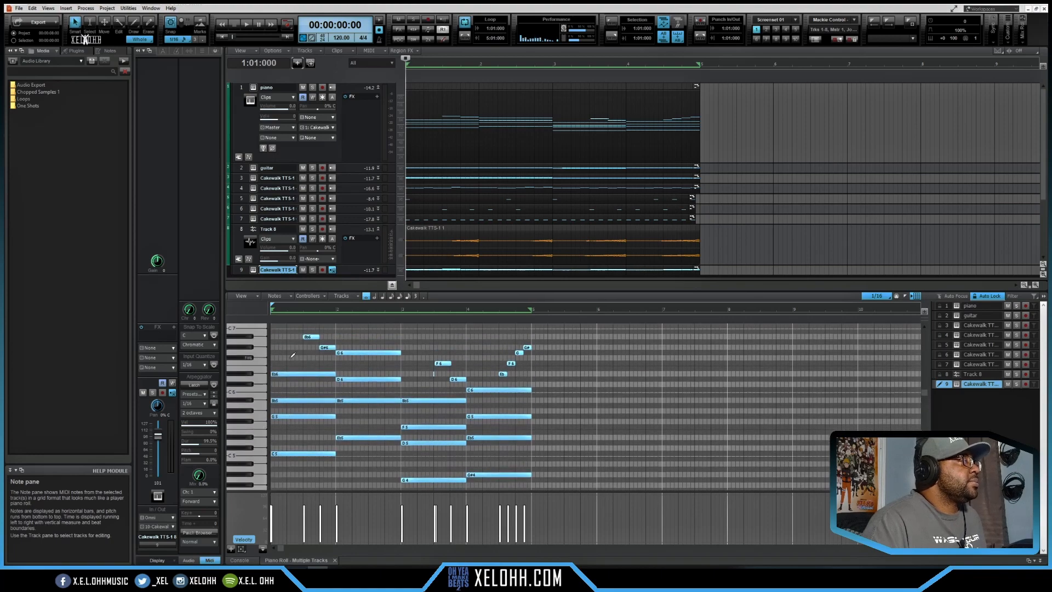
pyautogui.scroll(3, 292, 356)
pyautogui.moveTo(289, 458); pyautogui.dragTo(570, 363)
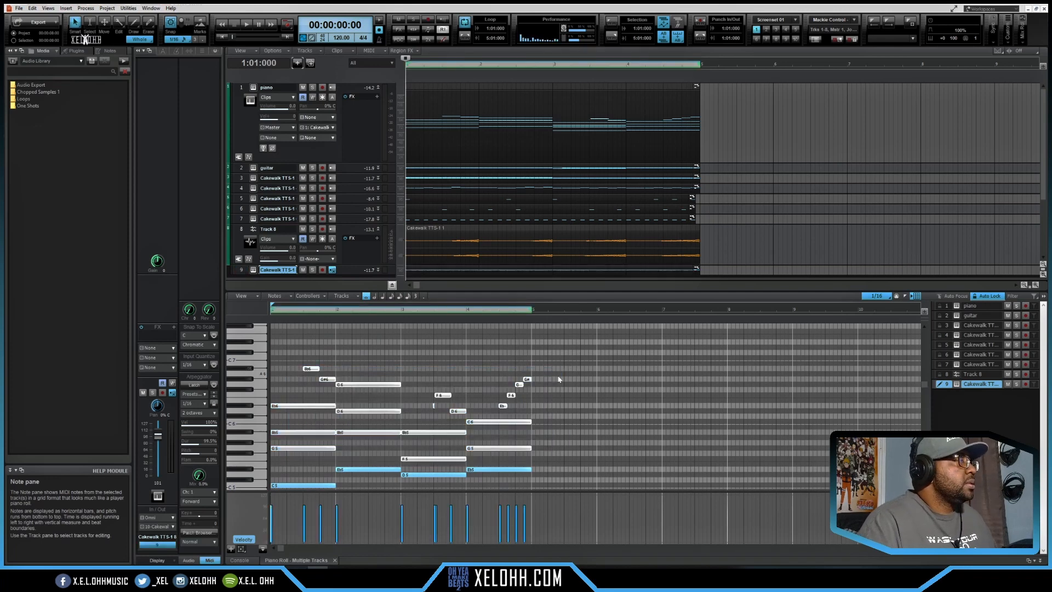
pyautogui.press('Delete')
pyautogui.scroll(-4, 529, 412)
pyautogui.scroll(-2, 524, 406)
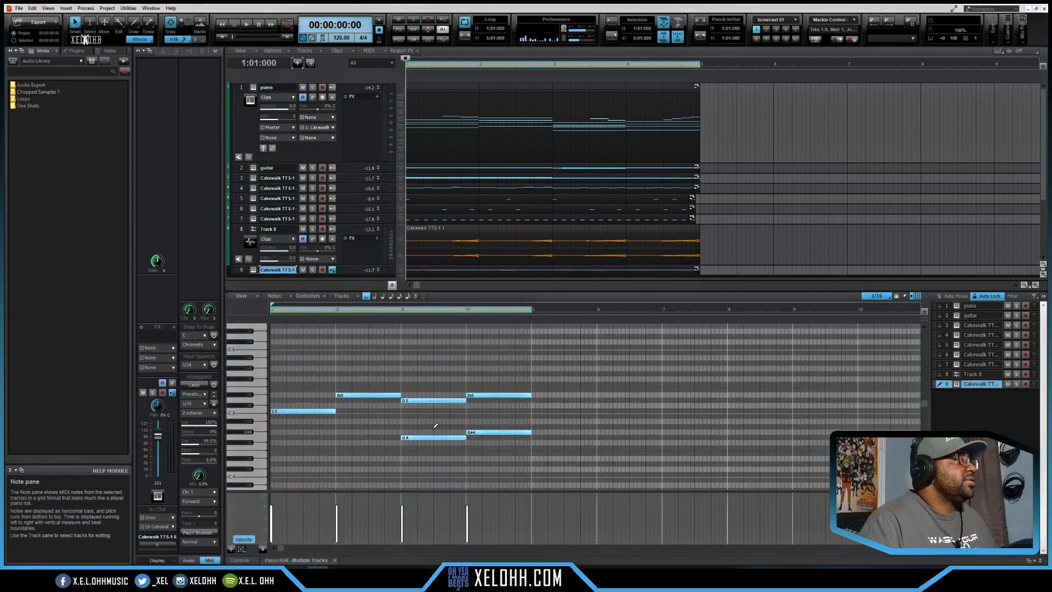
pyautogui.moveTo(426, 419); pyautogui.dragTo(536, 394)
pyautogui.press('Delete')
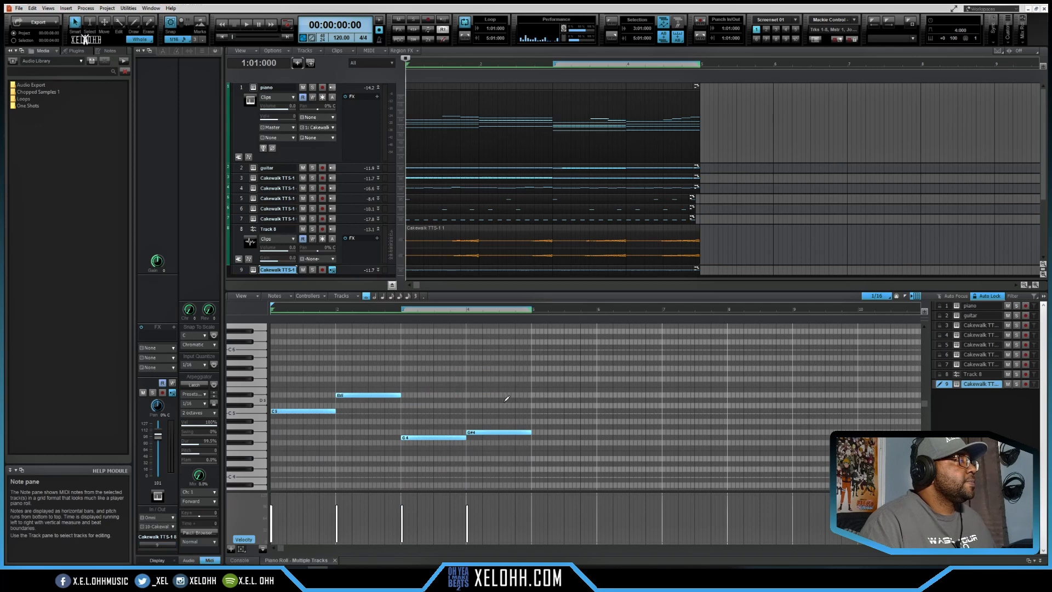
# Briefly audition the bass part and transpose all four track 9 notes down two octaves
pyautogui.press('space')
pyautogui.press('space')
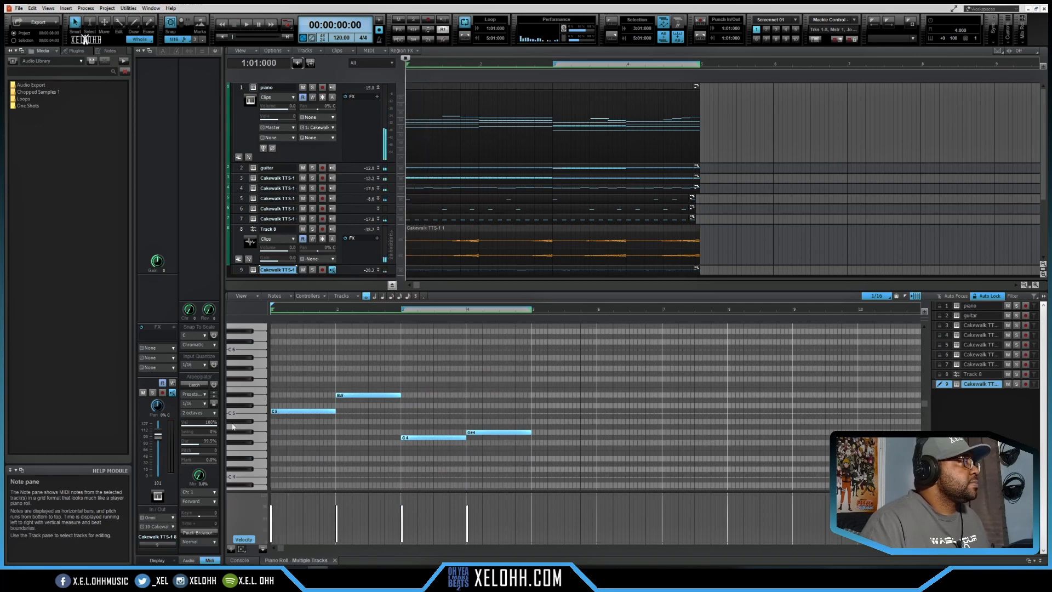
pyautogui.click(259, 409)
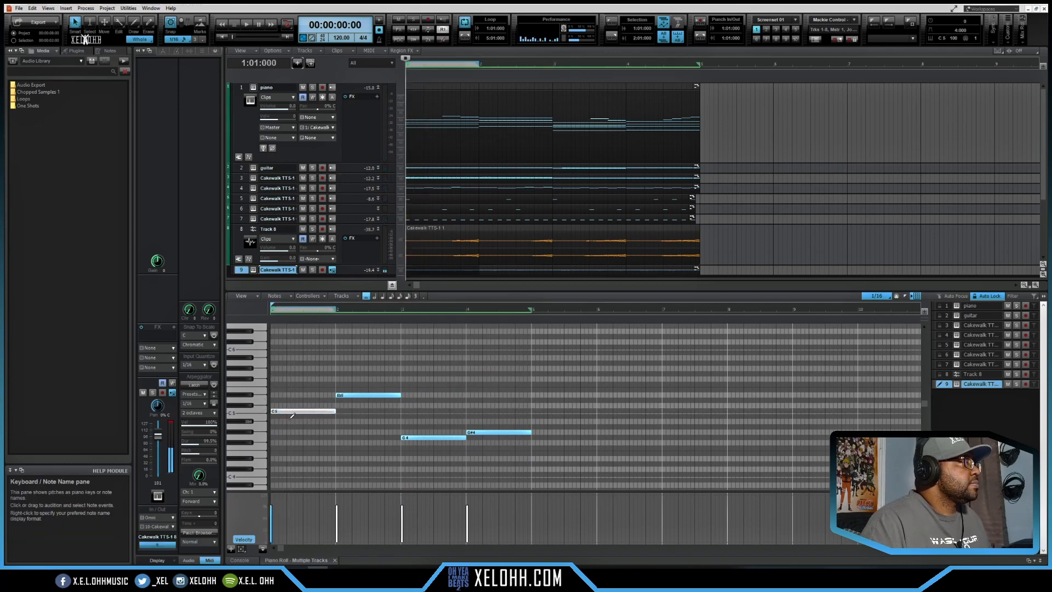
pyautogui.moveTo(280, 456); pyautogui.dragTo(530, 376)
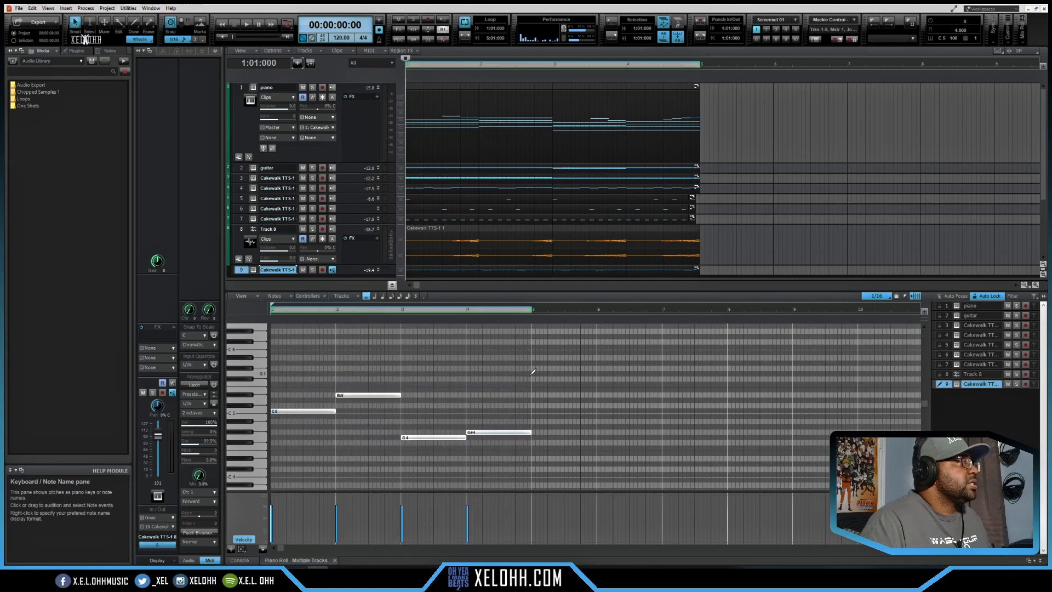
pyautogui.hotkey('shift', 'Down')
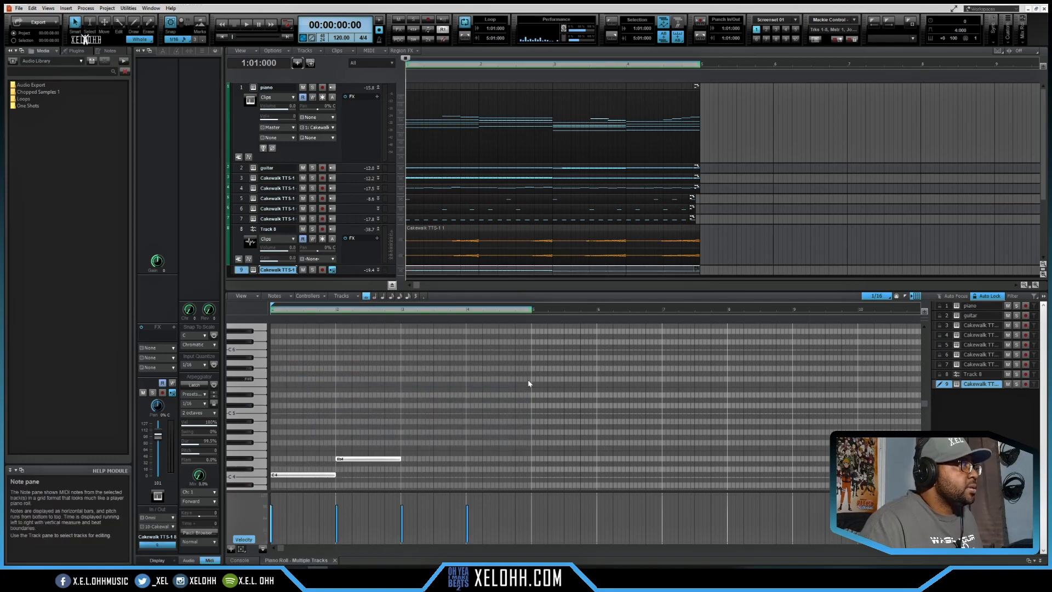
pyautogui.hotkey('shift', 'Down')
pyautogui.scroll(-2, 520, 387)
pyautogui.scroll(-3, 520, 386)
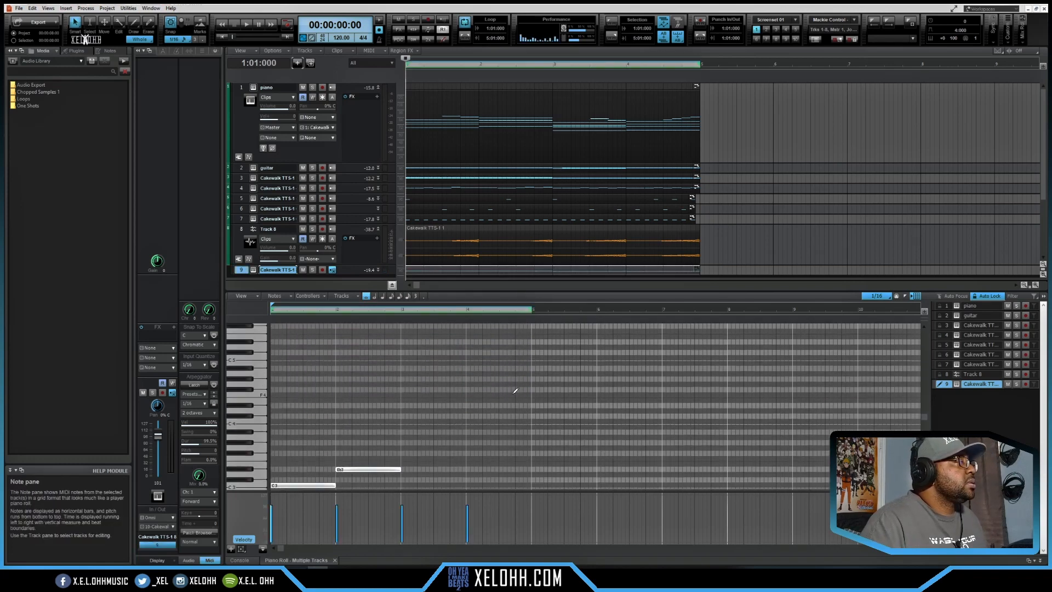
# Play the loop with the lowered bass, raise the four bass notes' velocity to 127 and replay it
pyautogui.press('space')
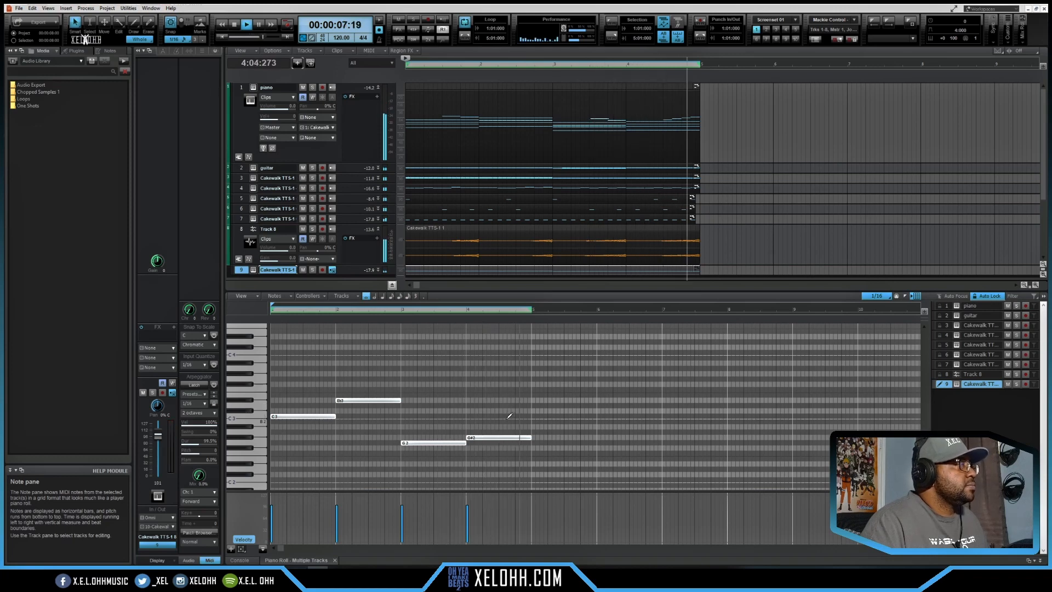
pyautogui.press('space')
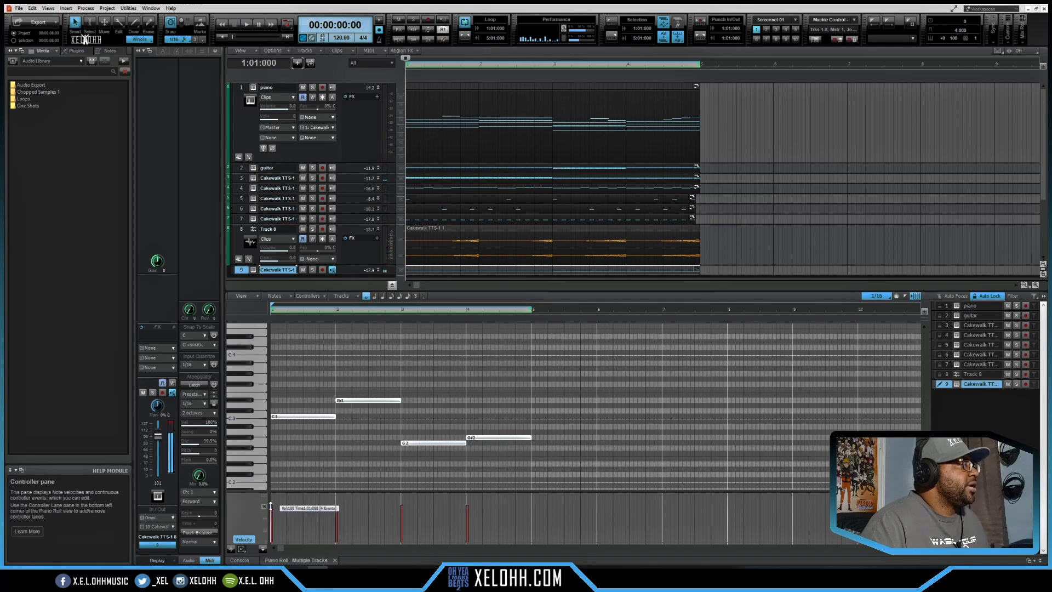
pyautogui.press('space')
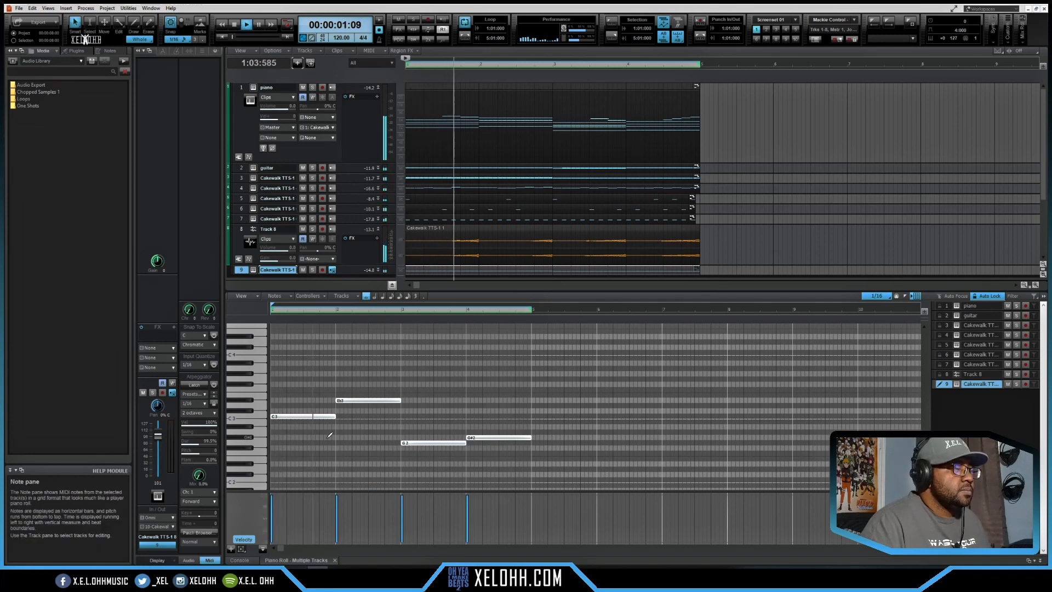